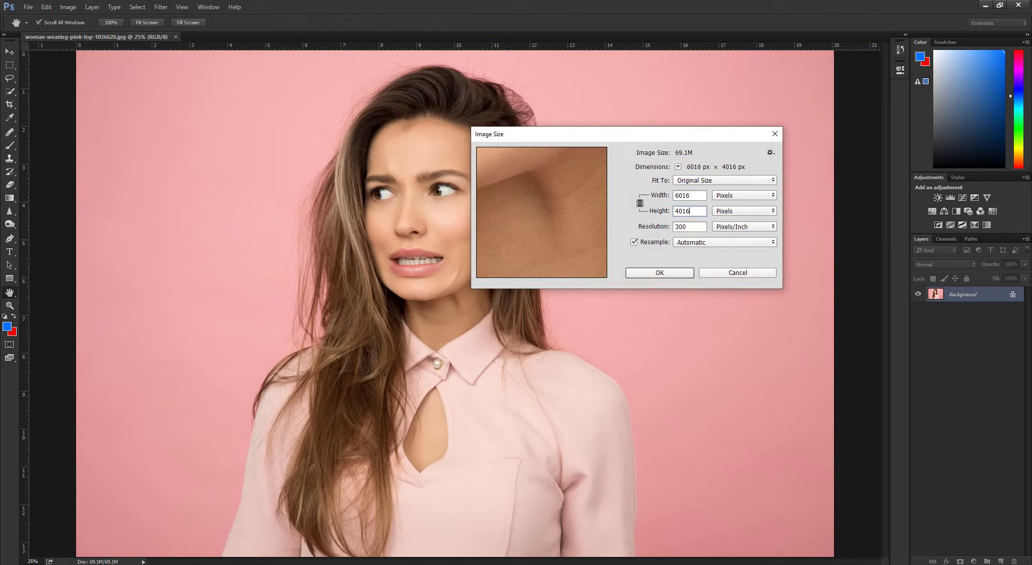
Step: Cancel the image resizing and examine the woman's loose hair strands against the pink background up close
left_click(372, 192)
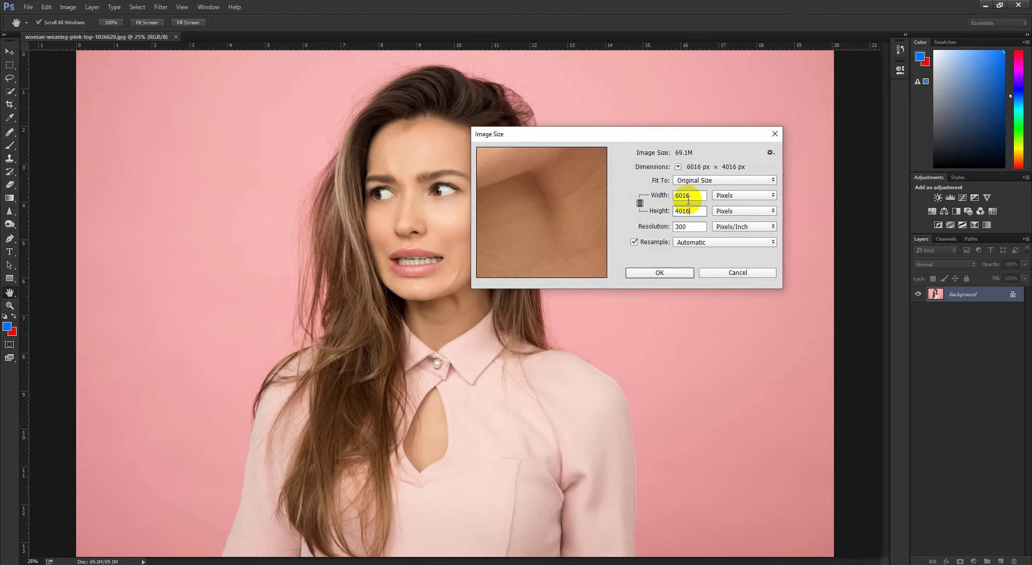
left_click(723, 273)
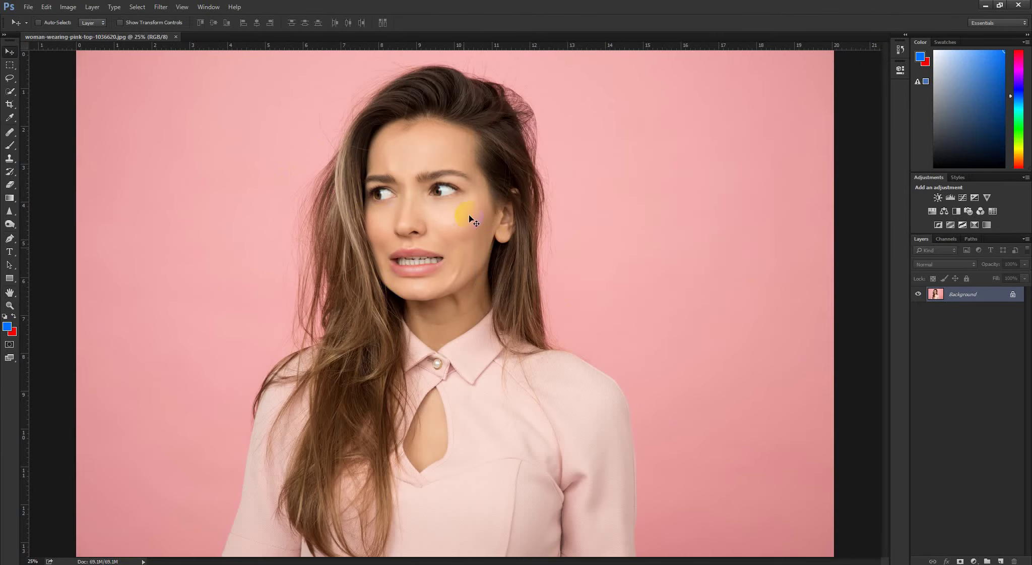
left_click_drag(265, 213, 212, 449)
left_click_drag(493, 261, 552, 298)
left_click_drag(525, 320, 420, 263)
left_click_drag(498, 398, 452, 225)
left_click_drag(514, 460, 240, 302)
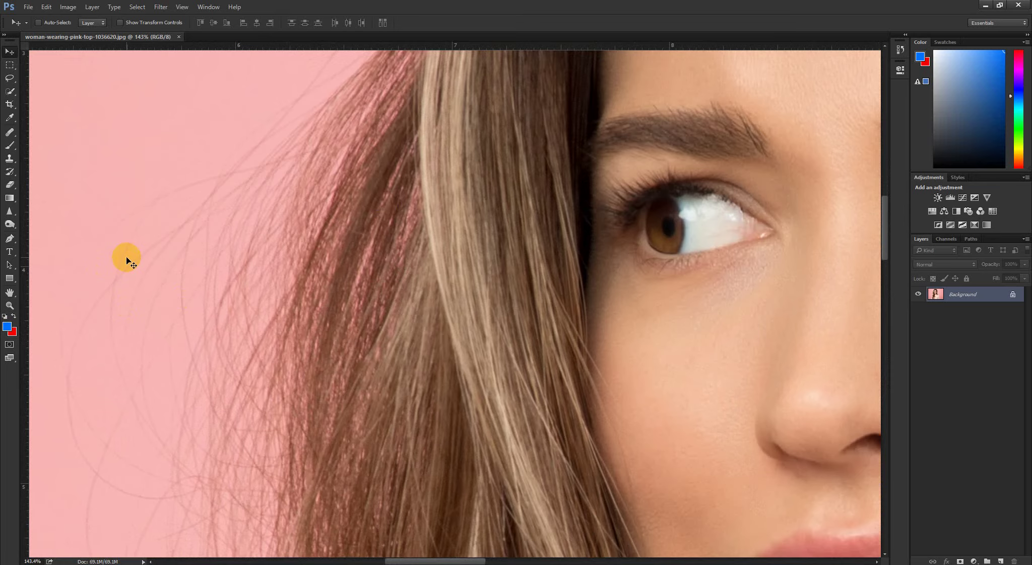
key("ctrl+0")
left_click_drag(512, 197, 512, 228)
Step: Display the saved Path 1 and select it with the Pen tool so all its anchor points show
left_click(973, 239)
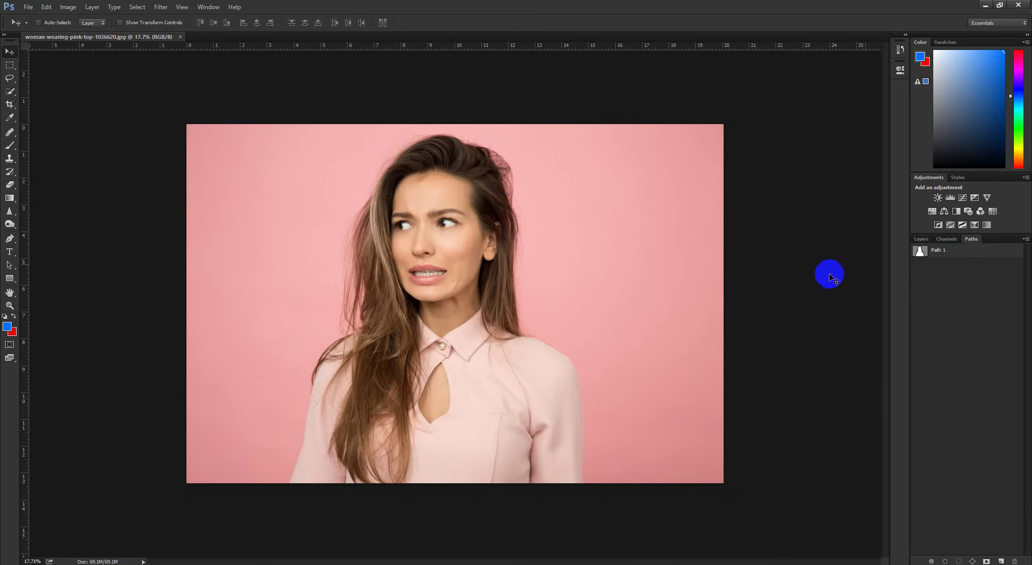
left_click(948, 250)
key("p")
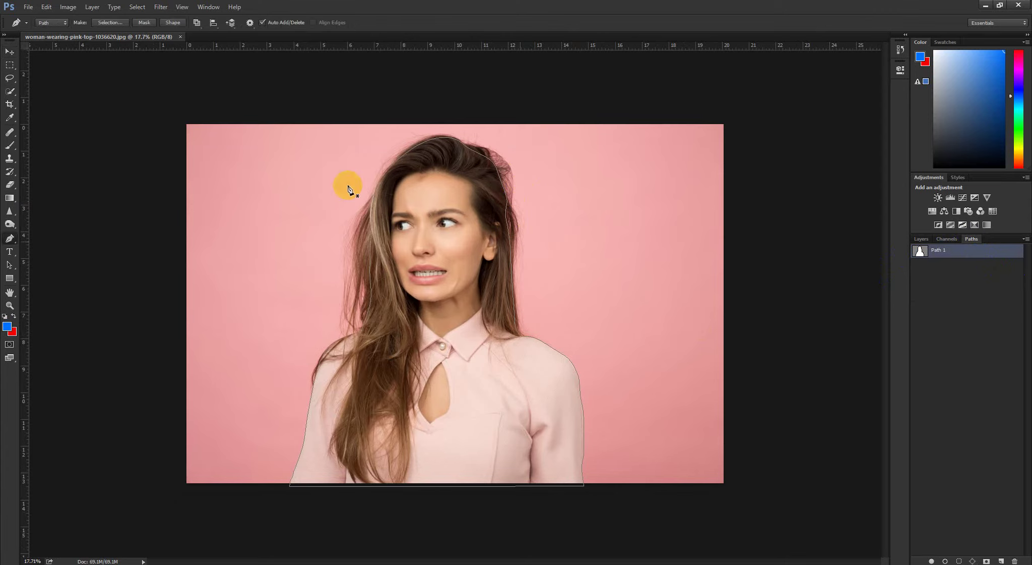
left_click_drag(266, 122, 744, 523)
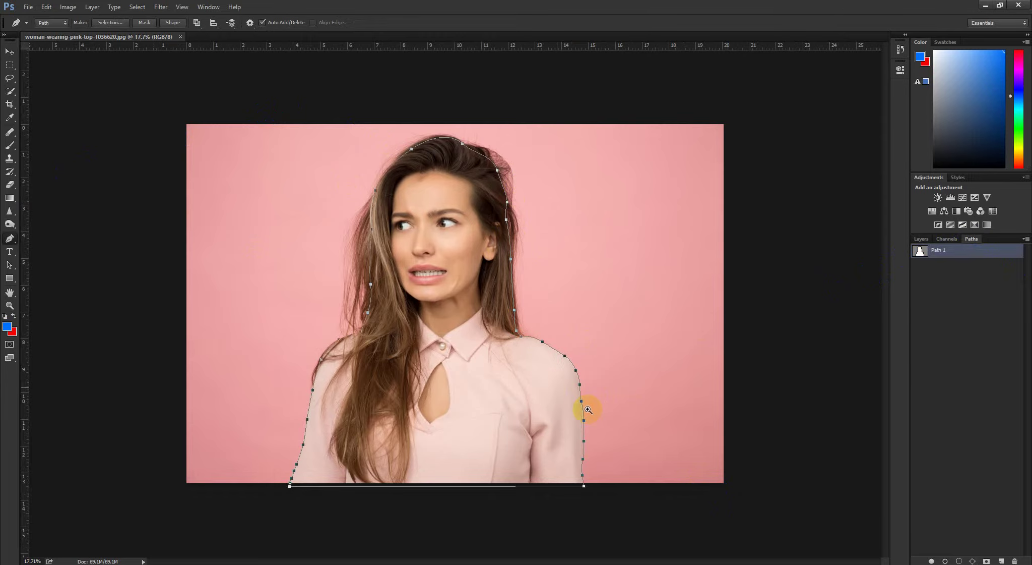
Step: Examine how Path 1 follows the woman's shoulders, sleeves and hair around the whole outline
left_click_drag(588, 410, 635, 409)
left_click_drag(443, 159, 534, 376)
left_click_drag(513, 417, 419, 275)
left_click_drag(520, 468, 472, 303)
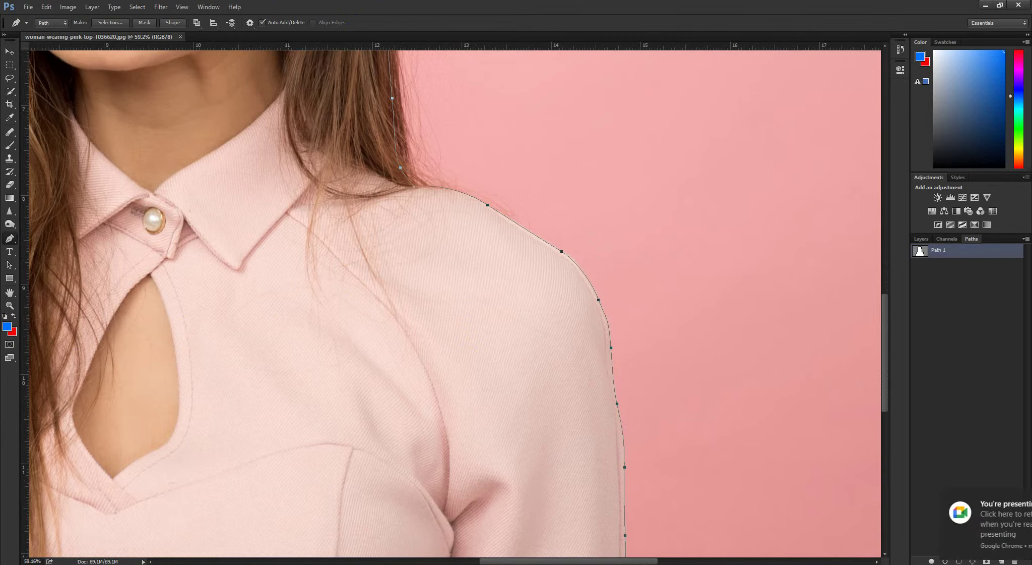
left_click_drag(885, 526, 978, 556)
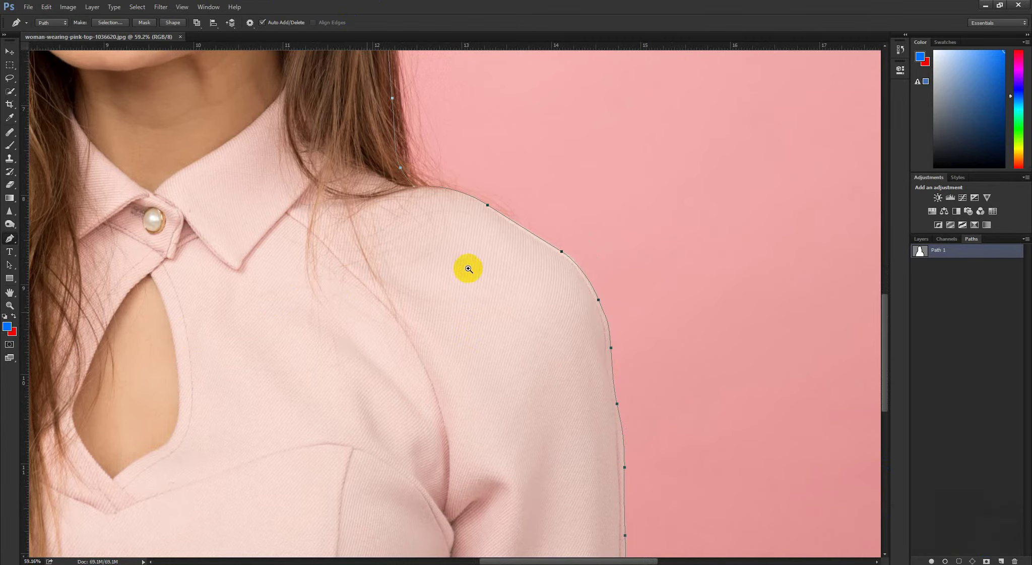
mouse_move(477, 262)
left_mouse_down()
mouse_move(422, 265)
mouse_move(479, 237)
mouse_move(376, 309)
mouse_move(302, 378)
mouse_move(312, 251)
mouse_move(331, 380)
left_mouse_up()
mouse_move(295, 228)
left_mouse_down()
mouse_move(274, 363)
mouse_move(230, 358)
left_mouse_up()
left_click_drag(253, 239, 194, 323)
mouse_move(330, 167)
left_mouse_down()
mouse_move(369, 166)
mouse_move(442, 191)
mouse_move(592, 178)
mouse_move(482, 200)
left_mouse_up()
left_click_drag(680, 277, 632, 270)
Step: Deselect Path 1 and duplicate the Background layer
left_click(924, 239)
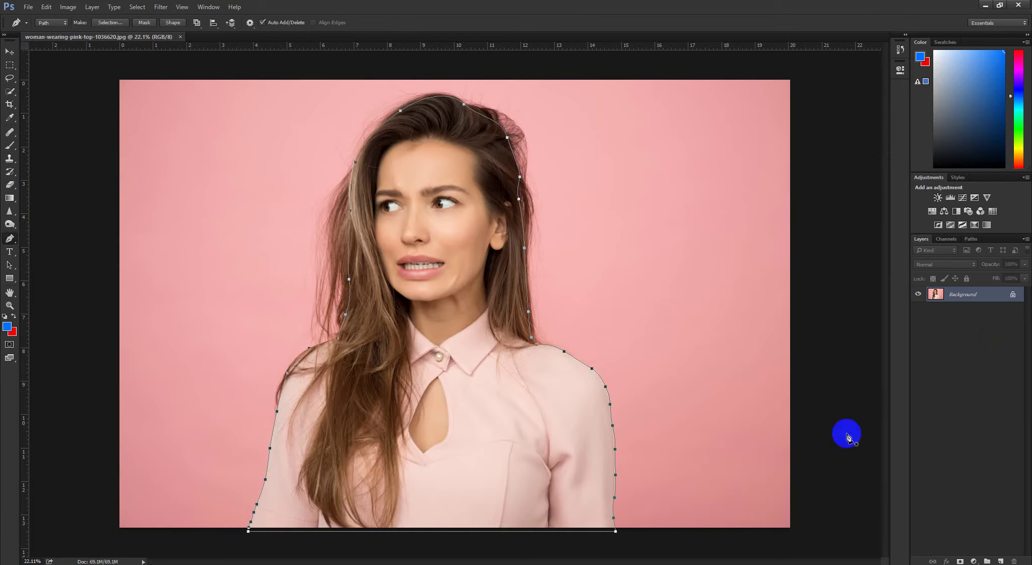
left_click(971, 239)
left_click(981, 331)
left_click(923, 240)
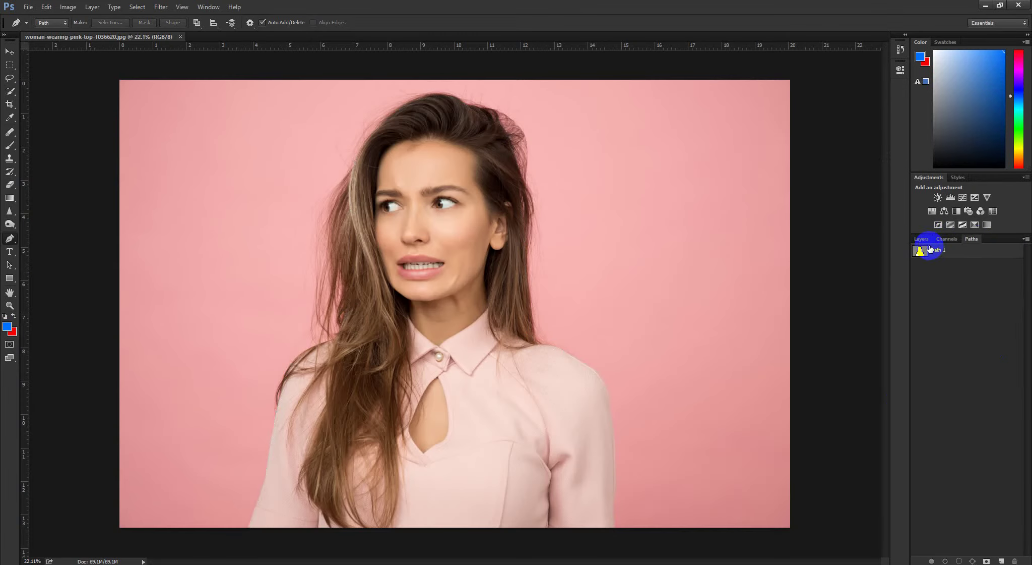
left_click_drag(971, 299, 1000, 557)
Step: Load Path 1 as a selection and feather it by 0.5 pixels
scroll(553, 341, "down", 3)
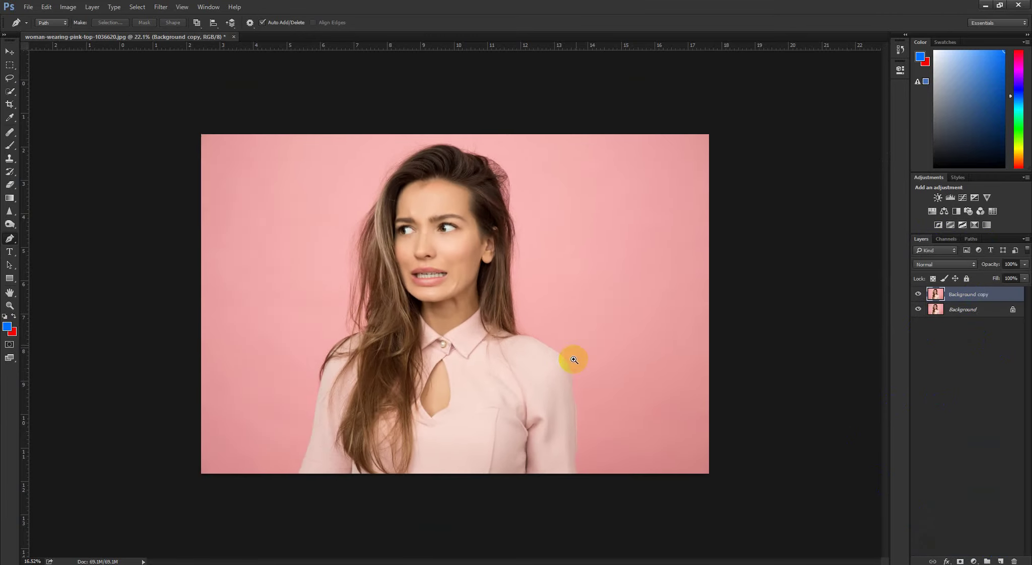
scroll(572, 357, "up", 1)
left_click(971, 240)
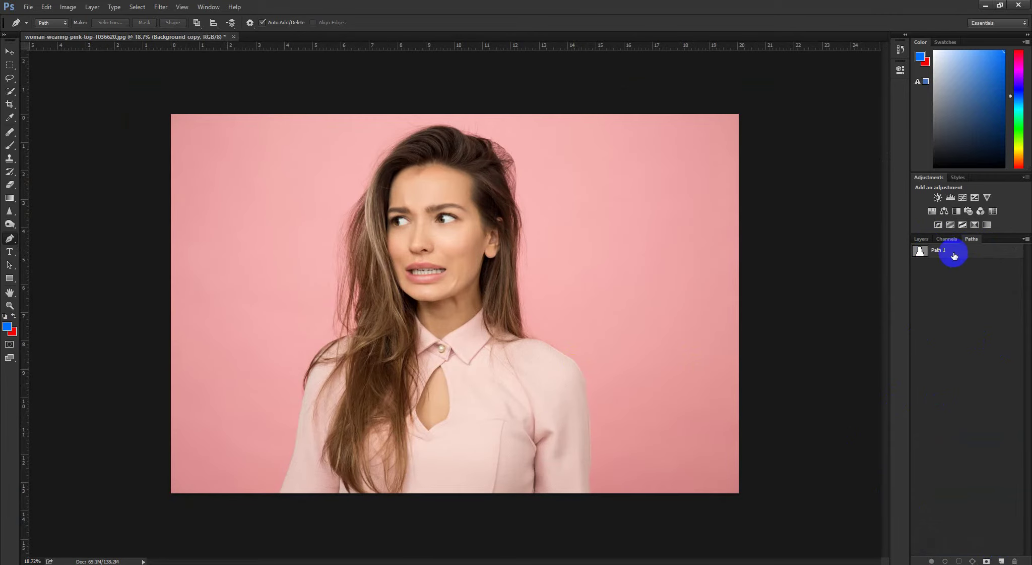
left_click(920, 251, "ctrl")
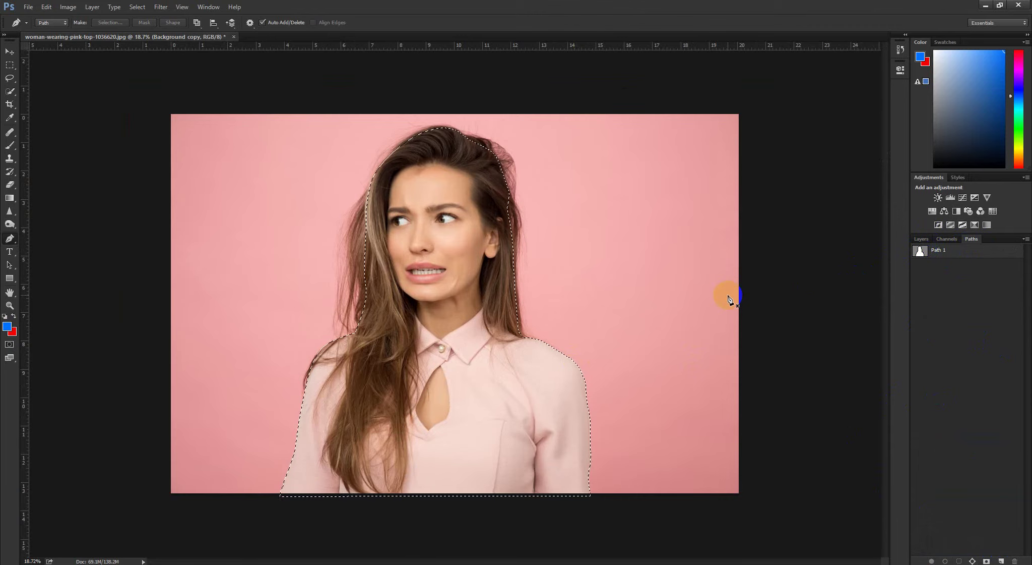
key("shift+F6")
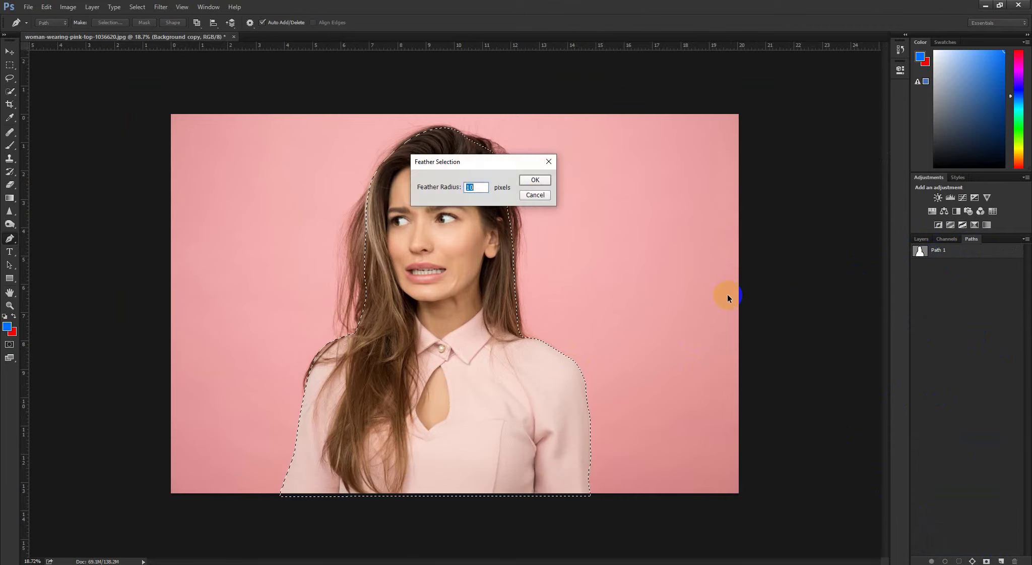
left_click(535, 195)
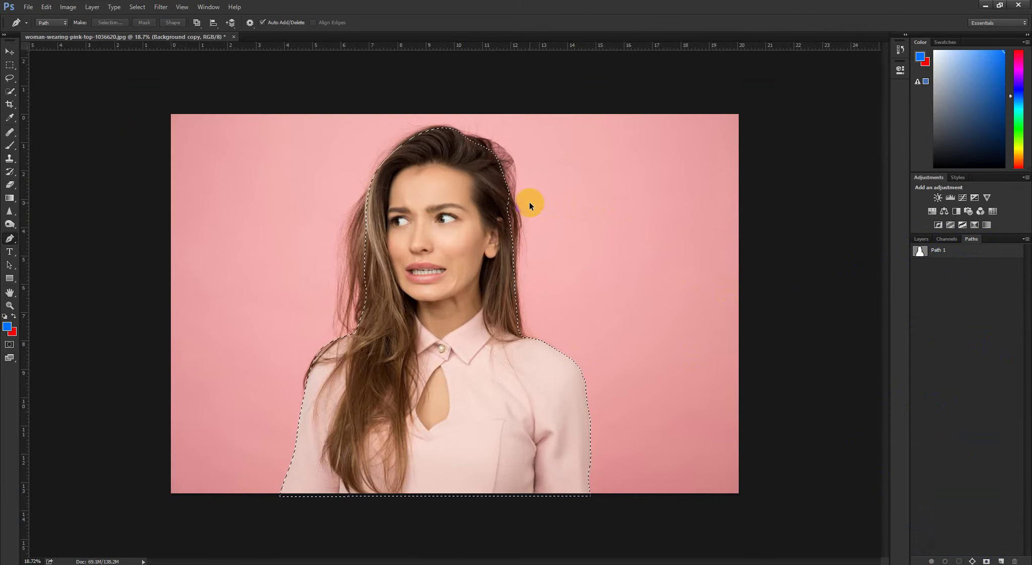
key("shift+F6")
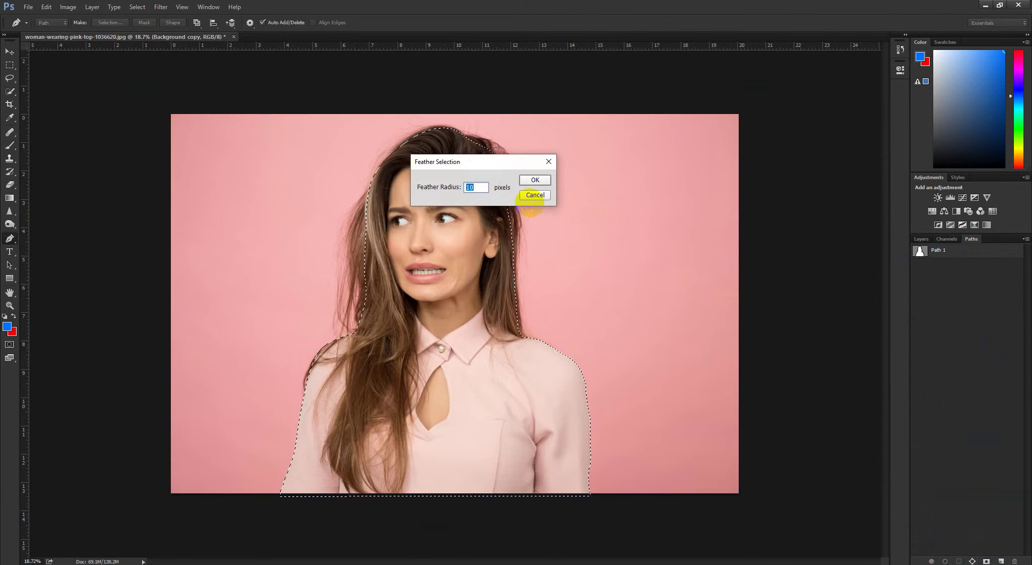
type("0.5")
key("Return")
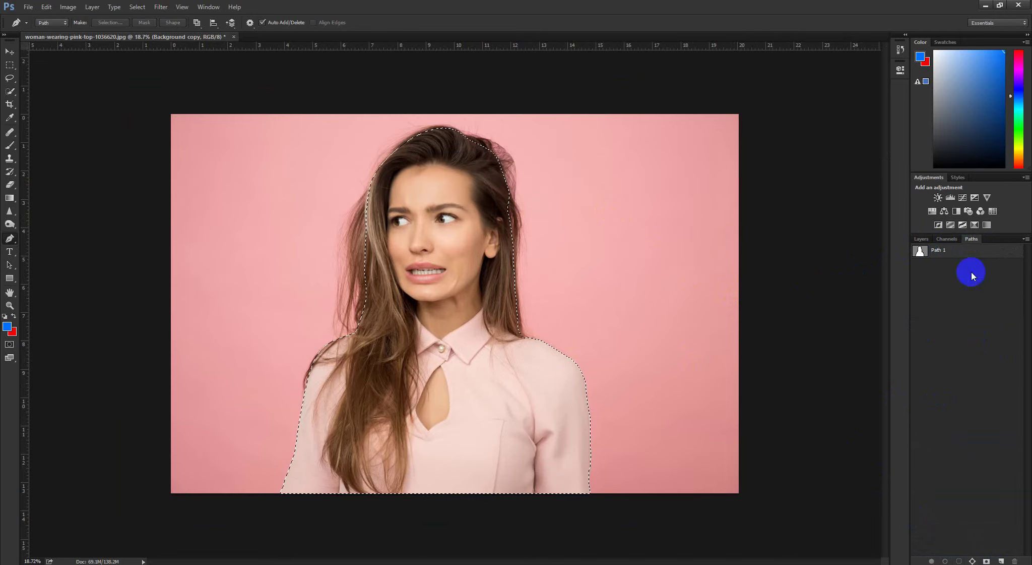
Step: Add a layer mask from the selection to the Background copy layer and open it in Refine Mask
left_click(922, 239)
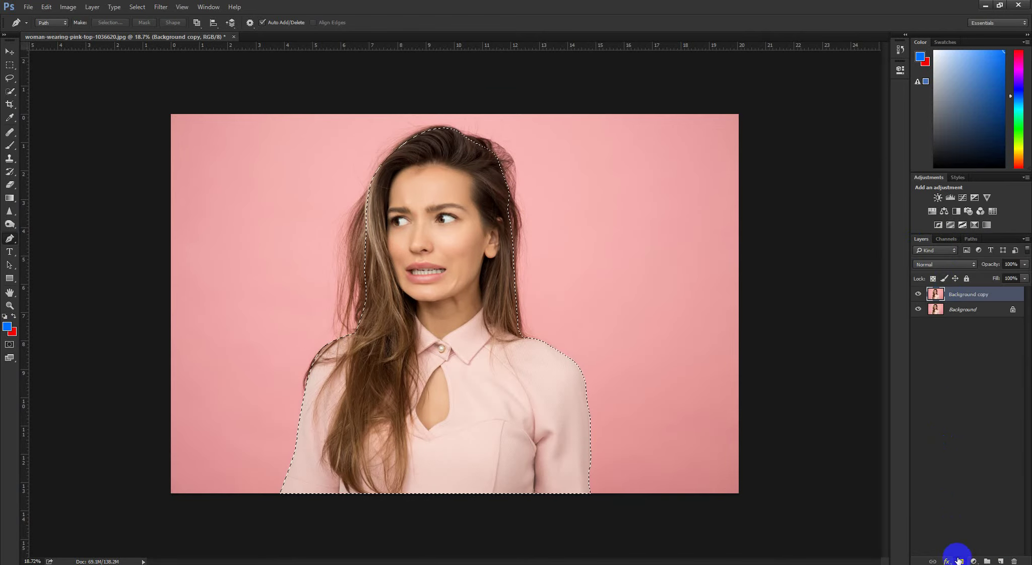
left_click(960, 561)
right_click(957, 291)
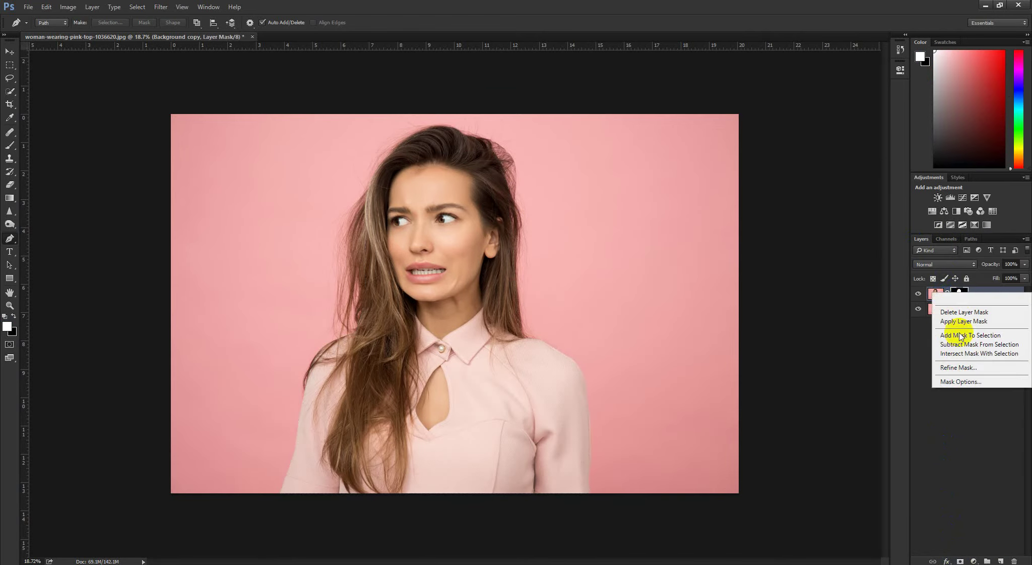
left_click(957, 368)
Step: Compare the masked cutout with the original image in the Refine Mask preview
scroll(424, 212, "up", 3)
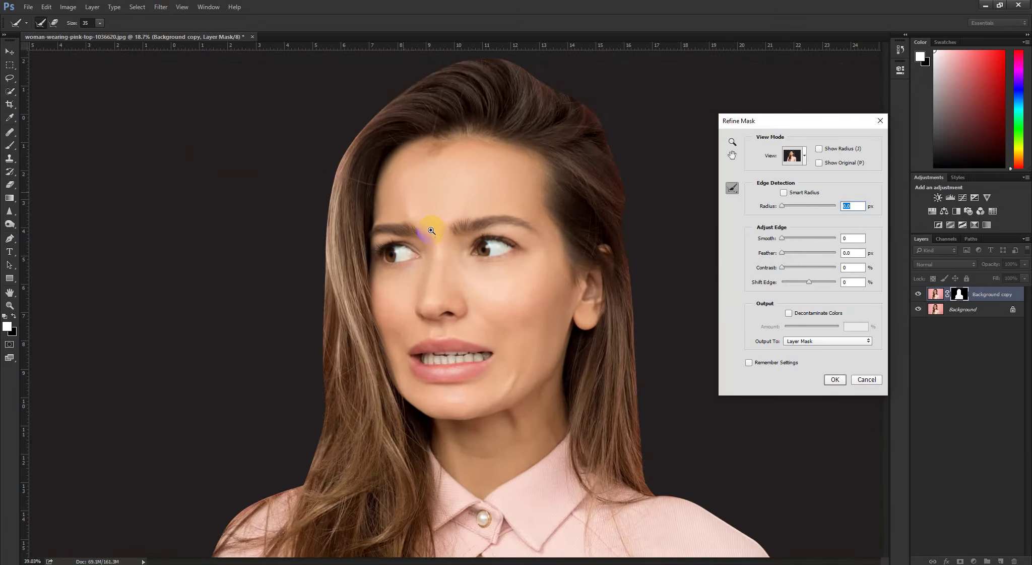
scroll(459, 252, "down", 2)
mouse_move(419, 262)
left_mouse_down()
mouse_move(431, 233)
mouse_move(426, 277)
left_mouse_up()
key("x")
key("x")
key("x")
key("x")
key("x")
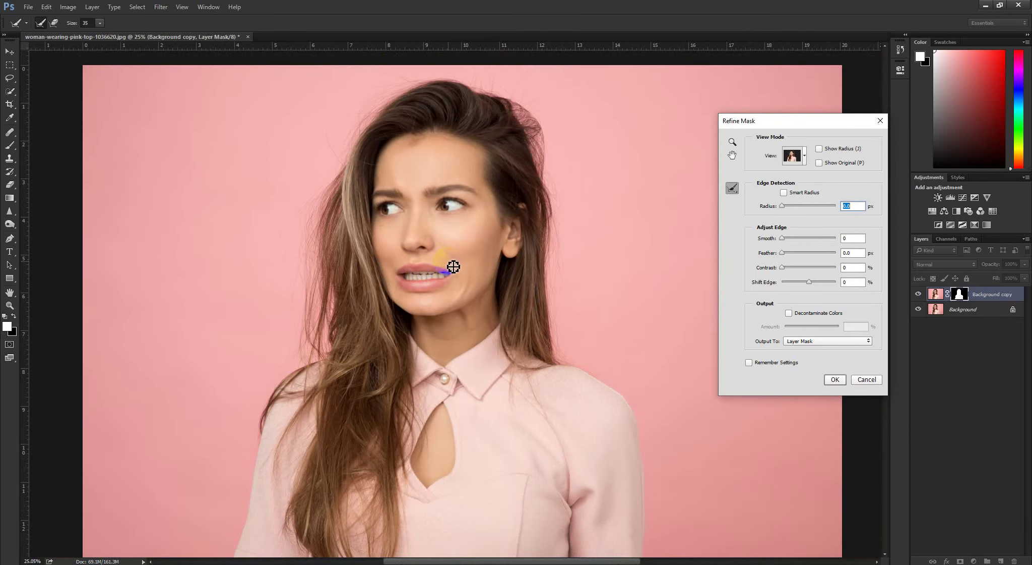
Step: Refine the mask's hair edges on both sides and over the head with a size 361 Refine Radius brush and apply it
mouse_move(404, 274)
left_mouse_down()
mouse_move(379, 292)
mouse_move(419, 296)
mouse_move(387, 254)
mouse_move(360, 260)
left_mouse_up()
left_click(212, 396)
mouse_move(212, 396)
left_mouse_down()
mouse_move(220, 476)
mouse_move(212, 464)
mouse_move(223, 470)
left_mouse_up()
mouse_move(223, 470)
left_mouse_down()
mouse_move(238, 366)
mouse_move(301, 328)
mouse_move(313, 307)
mouse_move(288, 359)
mouse_move(265, 354)
mouse_move(240, 367)
mouse_move(316, 280)
mouse_move(321, 212)
mouse_move(311, 288)
mouse_move(297, 211)
mouse_move(296, 309)
mouse_move(292, 178)
mouse_move(296, 231)
mouse_move(305, 115)
mouse_move(282, 270)
mouse_move(278, 200)
mouse_move(281, 245)
left_mouse_up()
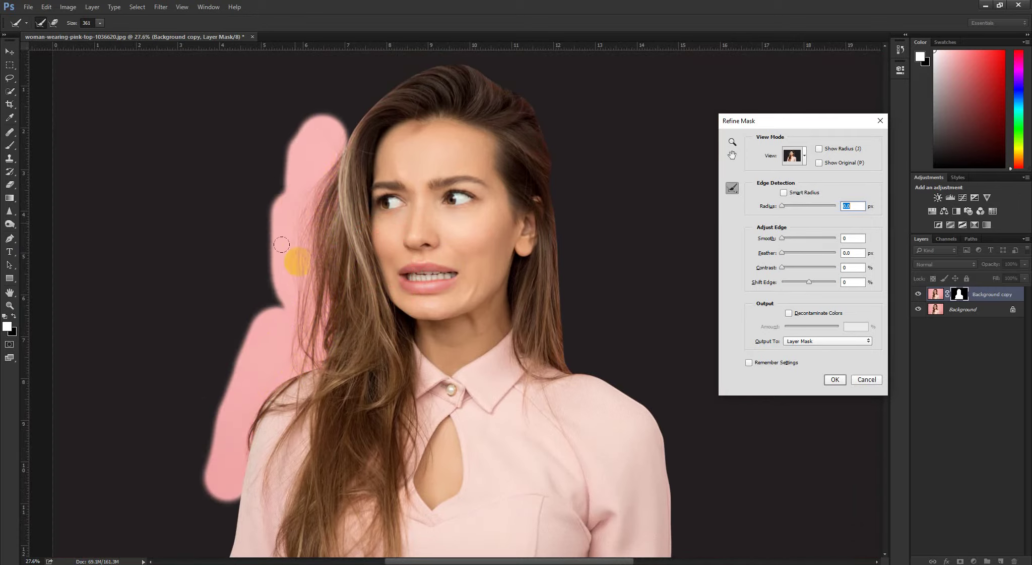
mouse_move(305, 110)
left_mouse_down()
mouse_move(310, 89)
mouse_move(313, 125)
mouse_move(349, 59)
mouse_move(314, 120)
mouse_move(350, 64)
mouse_move(386, 43)
mouse_move(350, 79)
mouse_move(376, 39)
mouse_move(402, 31)
mouse_move(304, 84)
mouse_move(407, 27)
mouse_move(516, 61)
mouse_move(539, 87)
mouse_move(487, 52)
mouse_move(531, 85)
mouse_move(548, 130)
mouse_move(534, 67)
mouse_move(498, 26)
mouse_move(559, 95)
mouse_move(574, 150)
mouse_move(546, 120)
mouse_move(543, 214)
mouse_move(555, 143)
left_mouse_up()
mouse_move(558, 191)
left_mouse_down()
mouse_move(553, 283)
mouse_move(557, 174)
mouse_move(560, 343)
mouse_move(616, 358)
left_mouse_up()
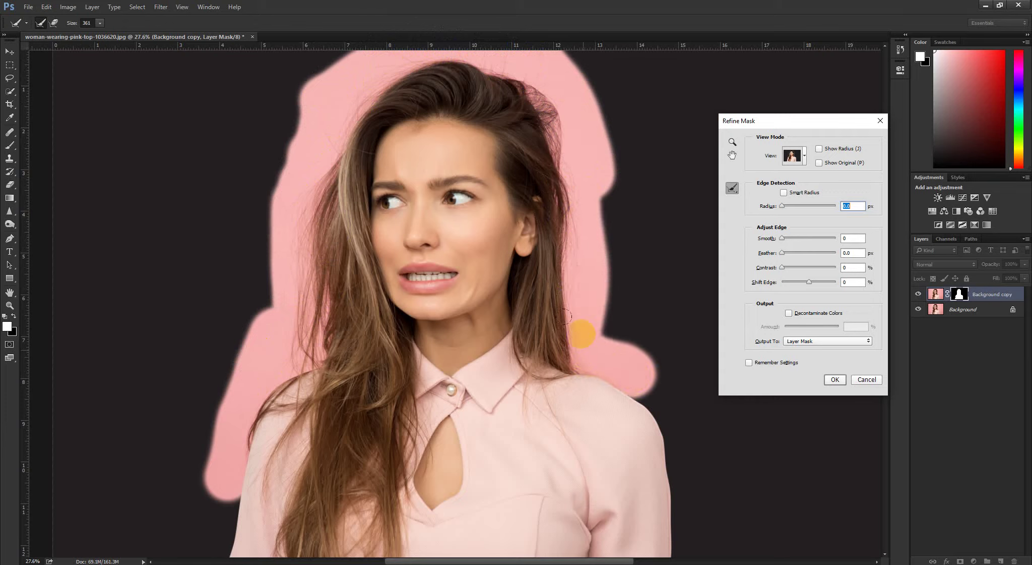
mouse_move(563, 313)
left_mouse_down()
mouse_move(574, 172)
mouse_move(590, 283)
mouse_move(620, 332)
mouse_move(578, 313)
mouse_move(579, 350)
mouse_move(599, 355)
mouse_move(564, 318)
left_mouse_up()
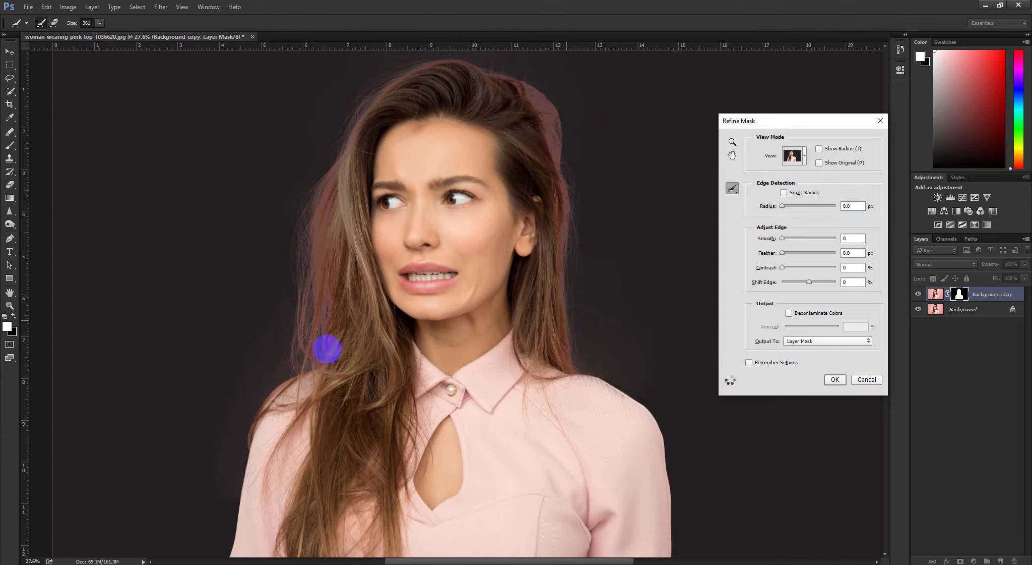
left_click(835, 379)
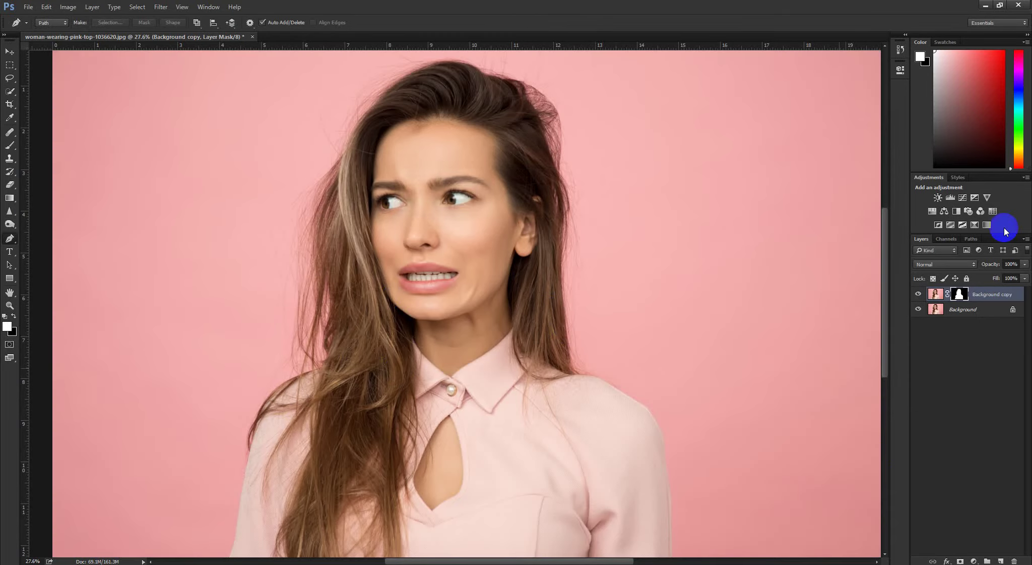
Step: View the Background copy's layer mask alone, inspect its hair edges and interior grey areas, and return to the normal view
left_click(953, 295, "alt")
left_click(304, 362)
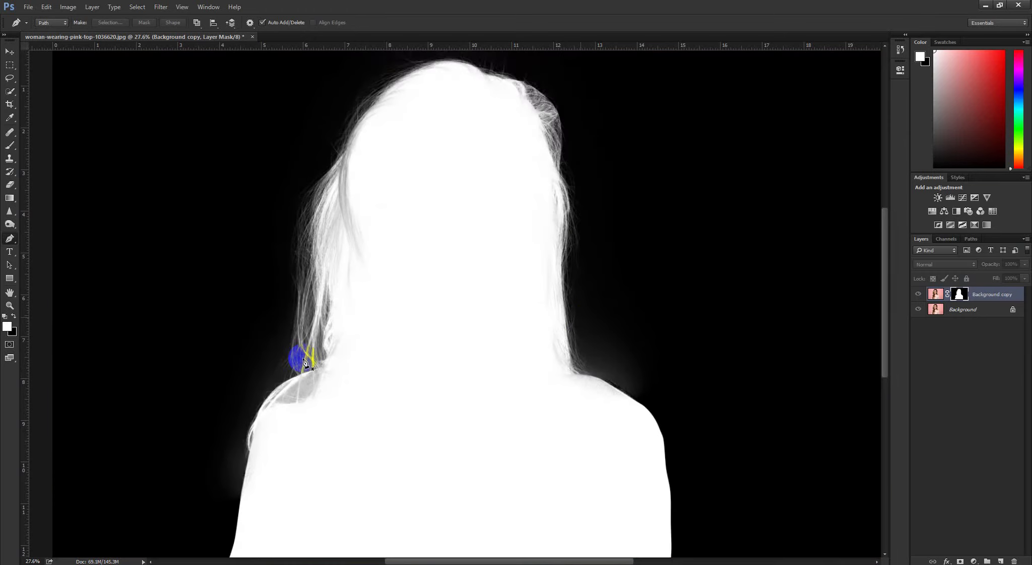
left_click_drag(248, 375, 282, 406)
left_click_drag(438, 439, 378, 328)
left_click_drag(390, 225, 318, 348)
left_click_drag(258, 246, 269, 259)
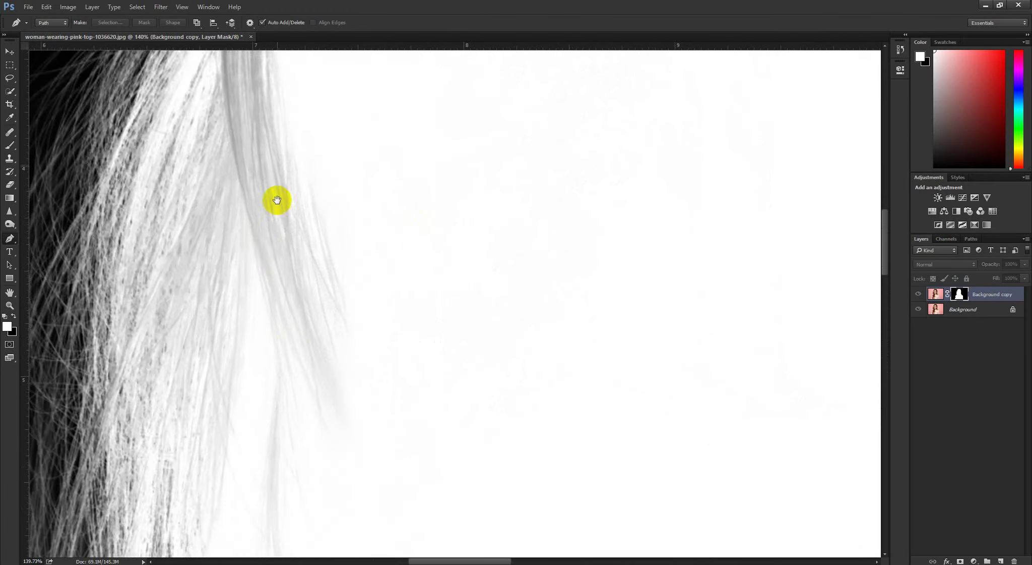
left_click_drag(276, 201, 272, 226)
left_click_drag(305, 180, 208, 372)
left_click_drag(655, 303, 497, 232)
mouse_move(650, 345)
left_mouse_down()
mouse_move(567, 226)
mouse_move(558, 254)
mouse_move(498, 198)
mouse_move(557, 273)
mouse_move(478, 250)
mouse_move(484, 257)
mouse_move(276, 244)
mouse_move(311, 283)
mouse_move(364, 223)
mouse_move(293, 189)
mouse_move(338, 196)
mouse_move(281, 184)
left_mouse_up()
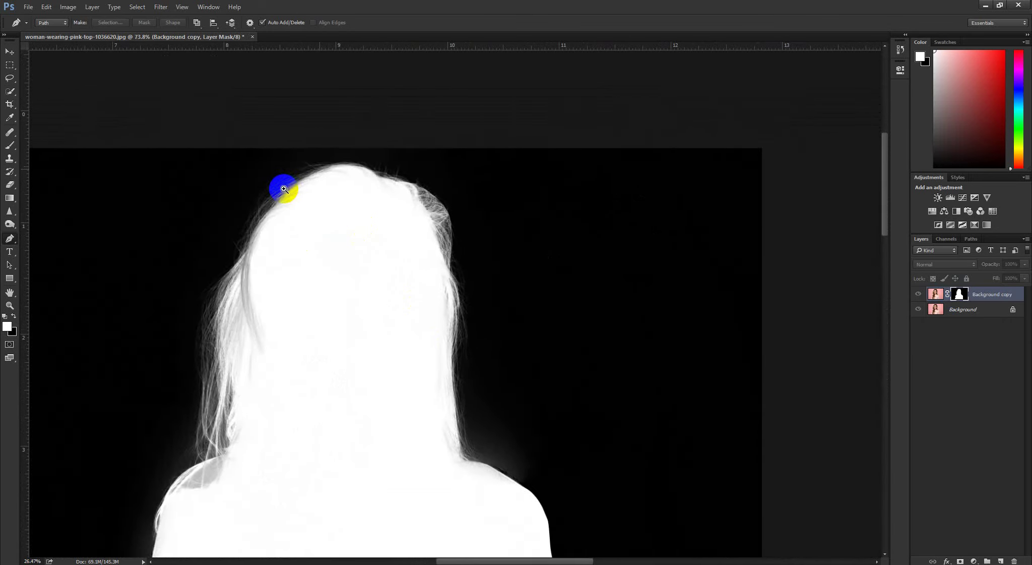
left_click(958, 294, "alt")
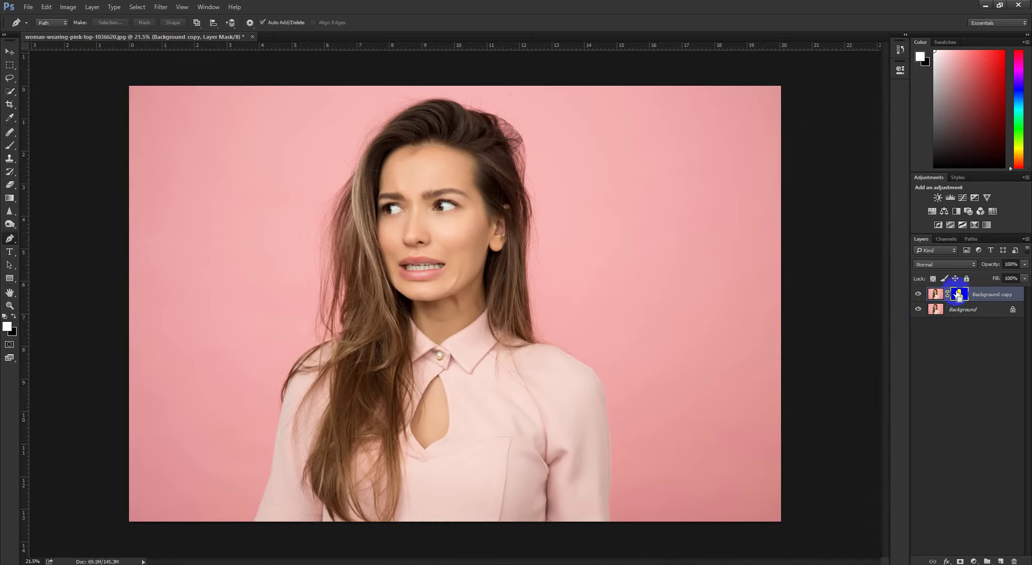
Step: Load the layer mask as a selection, enter Quick Mask mode and make black the foreground color
left_click(958, 294, "ctrl")
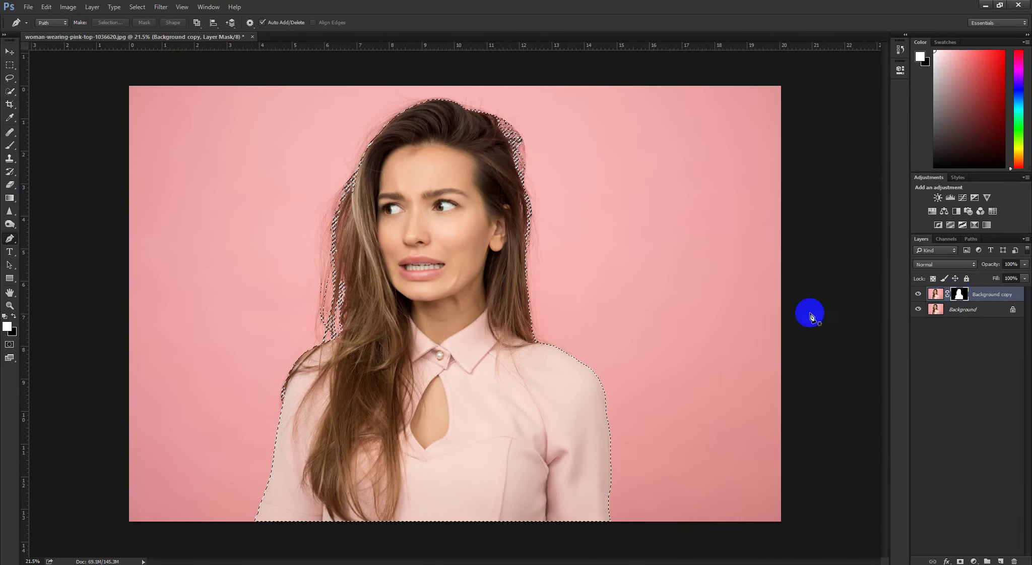
key("q")
key("x")
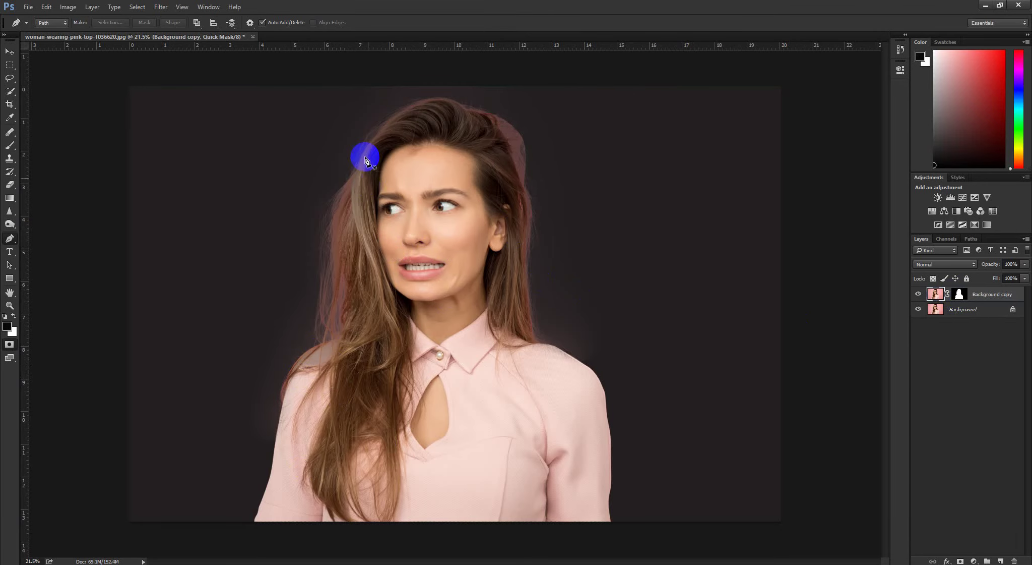
Step: Inspect the quick mask along the sleeve, the hair outline, the top of the head and the shoulders for flaws
left_click_drag(266, 392, 417, 61)
left_click_drag(221, 303, 251, 306)
left_click_drag(540, 278, 317, 222)
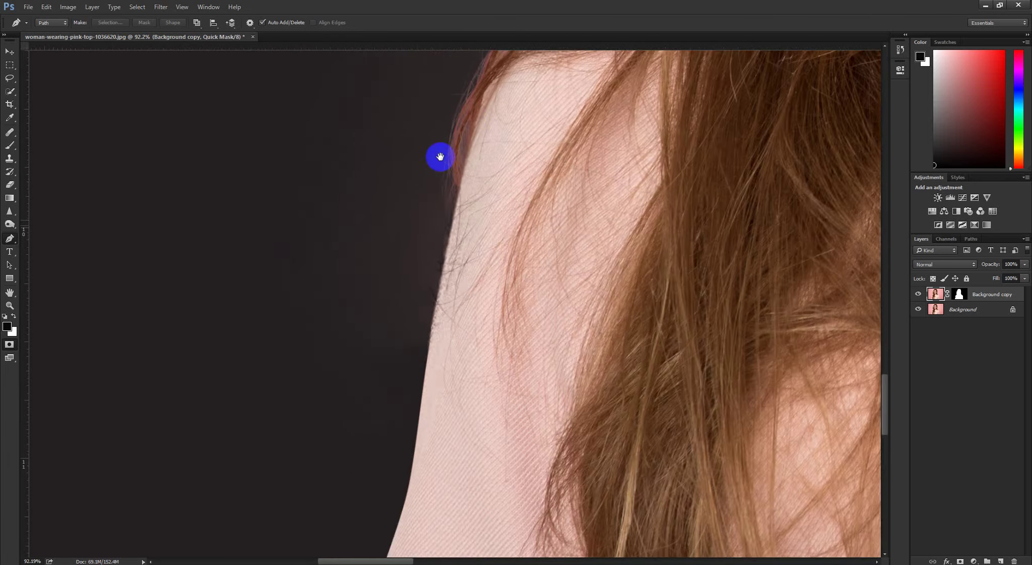
left_click_drag(440, 157, 349, 341)
scroll(397, 196, "up", 10)
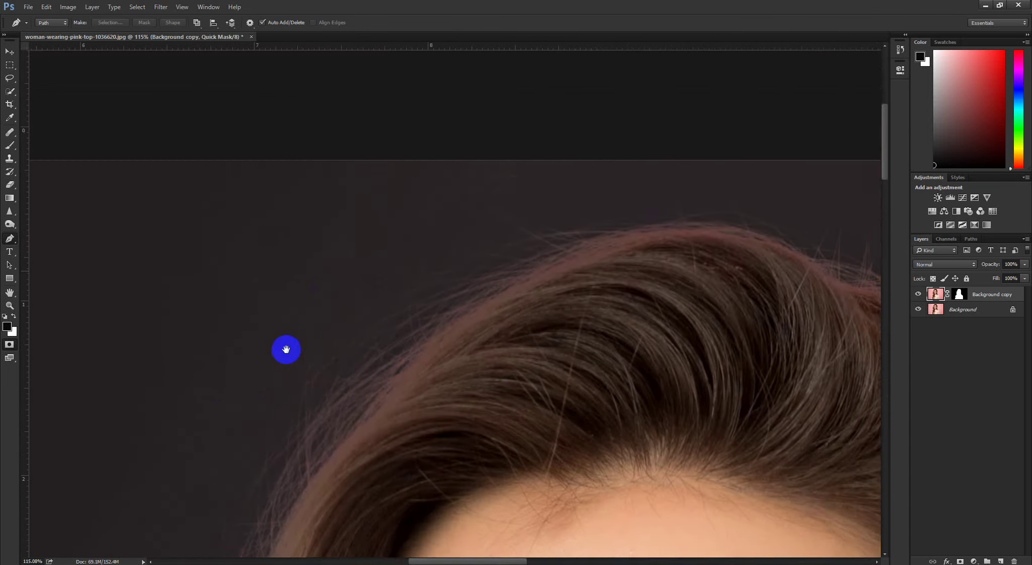
left_click_drag(286, 349, 389, 292)
scroll(389, 292, "down", 10)
left_click_drag(381, 248, 148, 247)
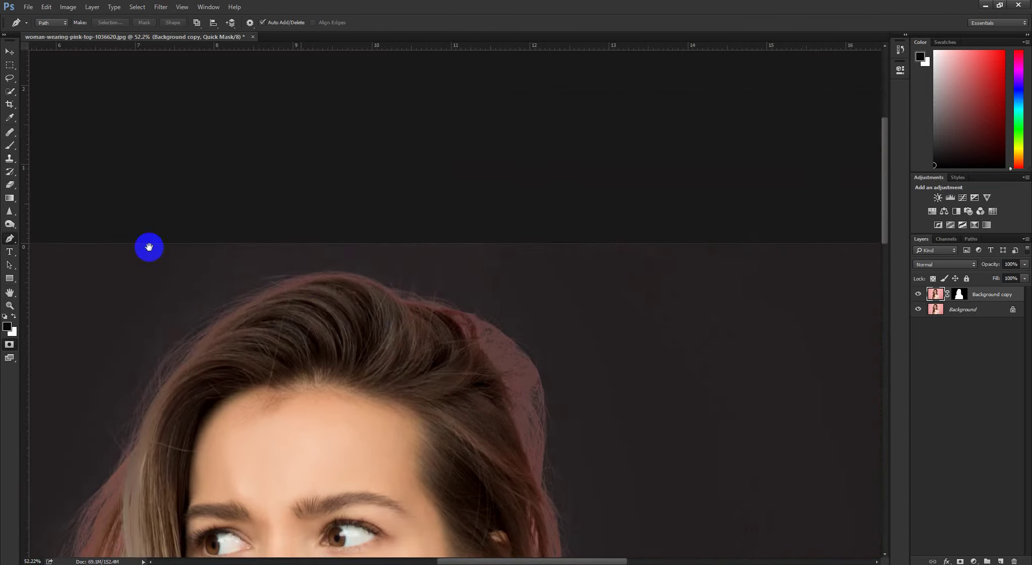
left_click_drag(553, 368, 311, 175)
left_click_drag(341, 449, 298, 191)
left_click_drag(374, 257, 394, 265)
left_click_drag(302, 335, 314, 357)
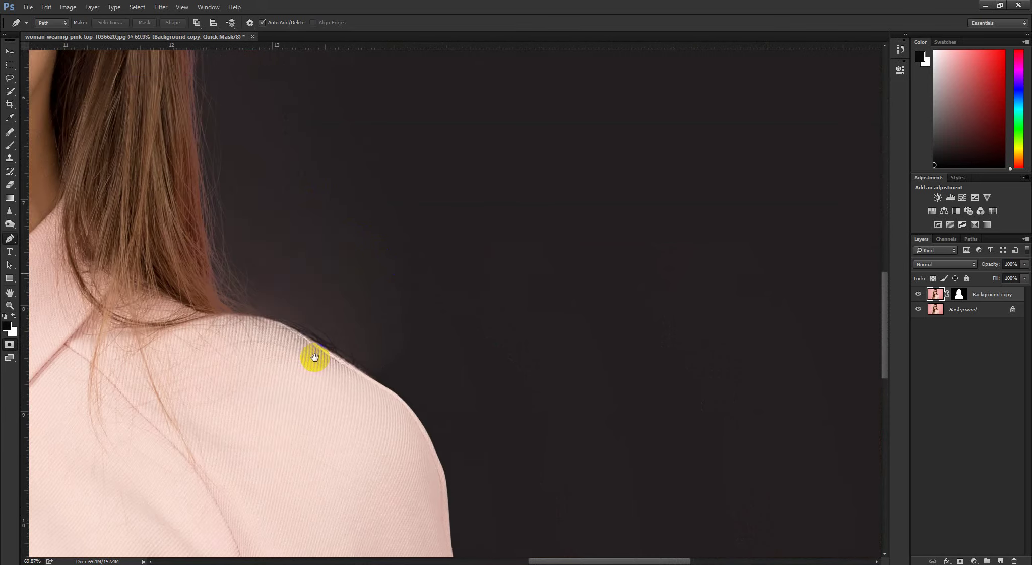
Step: Inspect the quick mask around the image's right-hand shoulder and along the hair outline
left_click_drag(306, 306, 272, 282)
left_click_drag(293, 251, 400, 265)
left_click_drag(310, 290, 355, 258)
mouse_move(126, 254)
left_mouse_down()
mouse_move(179, 288)
mouse_move(132, 257)
left_mouse_up()
left_click_drag(325, 276, 328, 249)
mouse_move(398, 289)
left_mouse_down()
mouse_move(362, 282)
mouse_move(387, 280)
left_mouse_up()
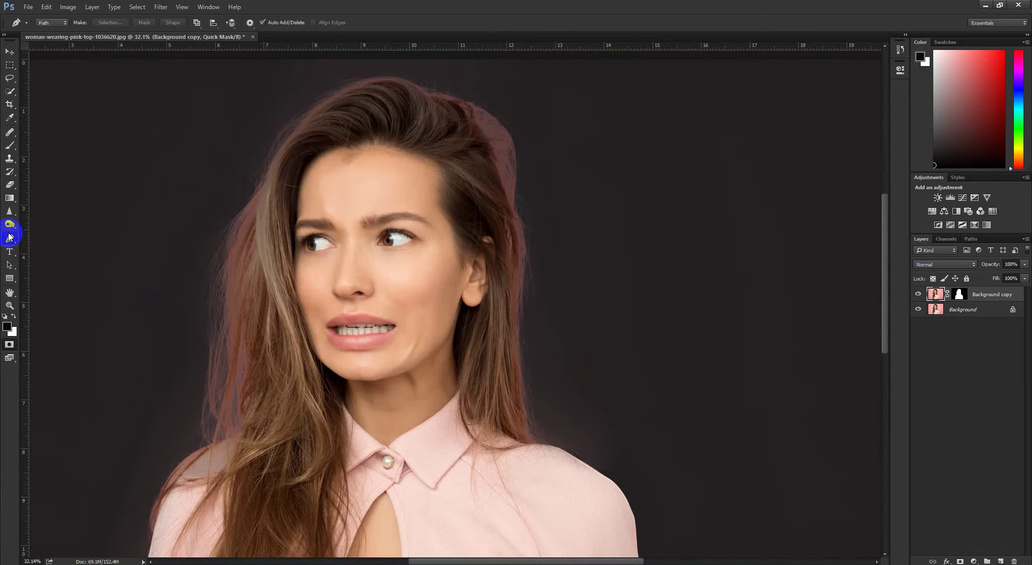
left_click_drag(8, 228, 58, 234)
left_click(70, 235)
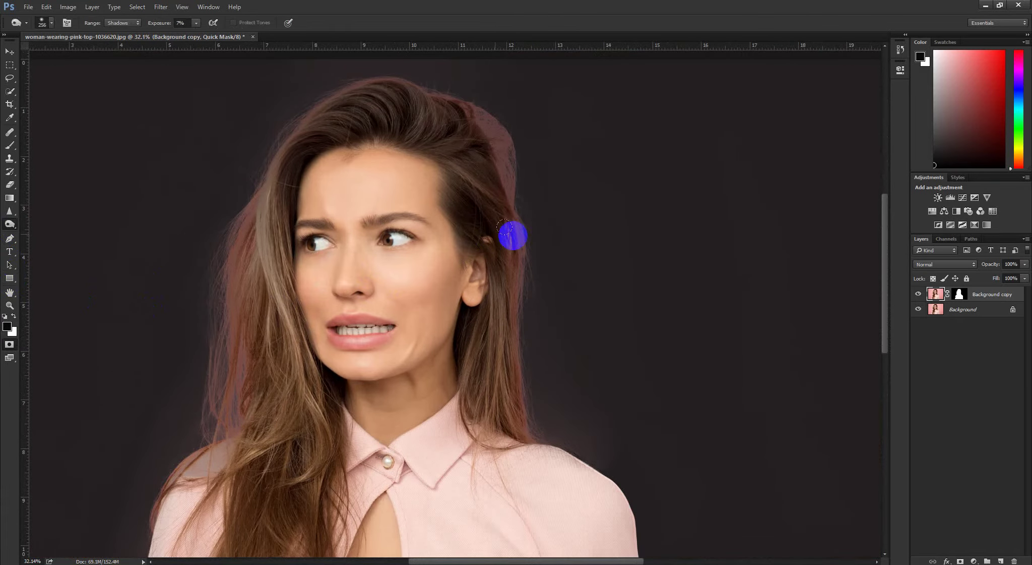
left_click_drag(538, 194, 580, 215)
left_click_drag(561, 213, 610, 226)
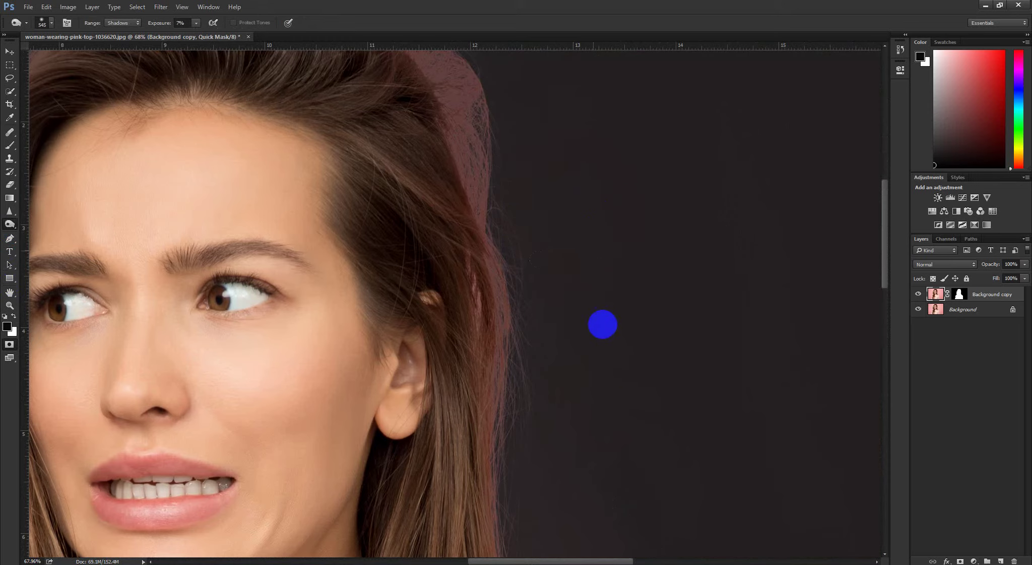
left_click_drag(613, 394, 452, 177)
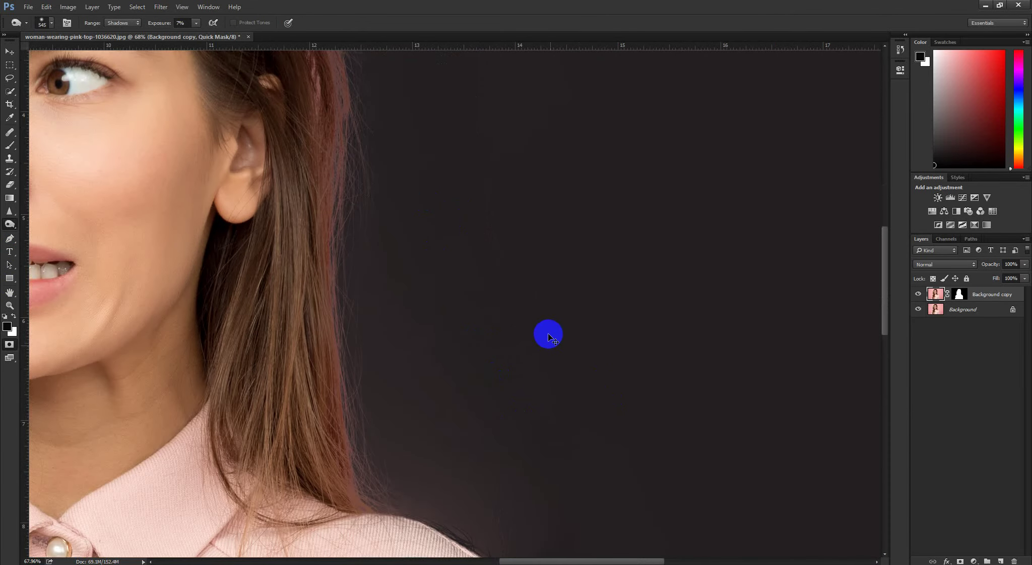
left_click_drag(535, 321, 468, 306)
mouse_move(483, 213)
left_mouse_down()
mouse_move(495, 223)
mouse_move(473, 217)
left_mouse_up()
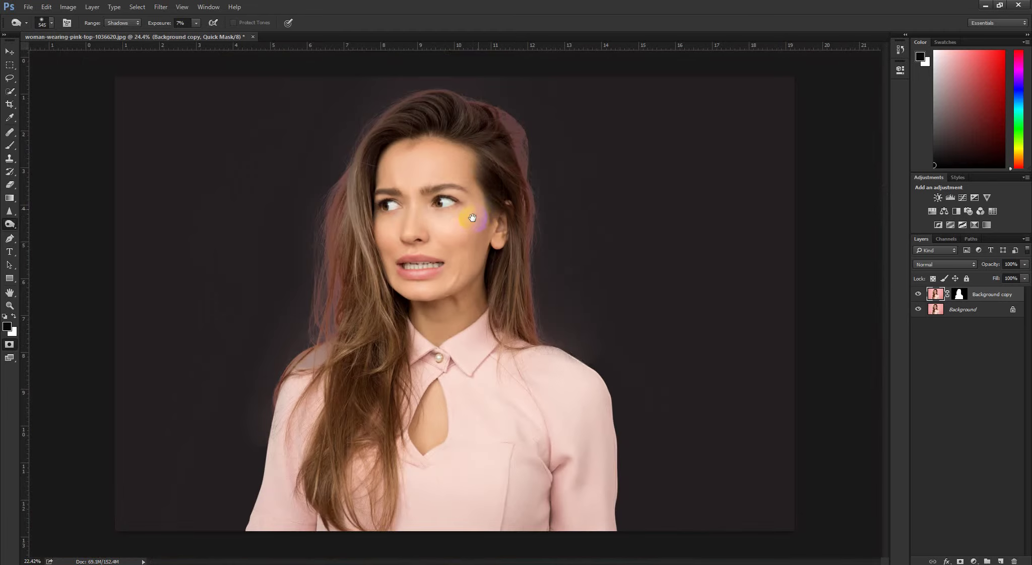
scroll(472, 151, "up", 2)
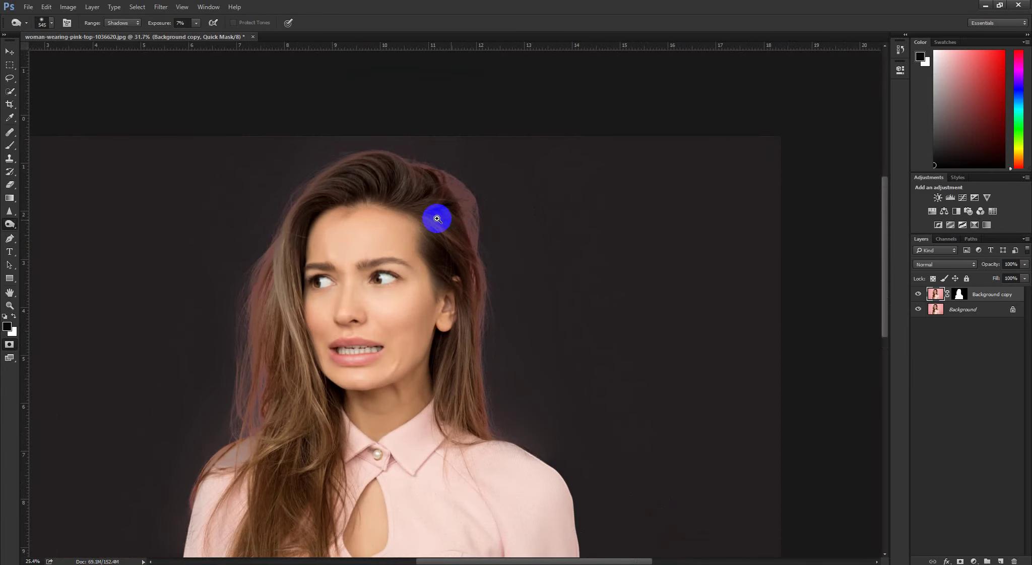
left_click_drag(429, 256, 436, 220)
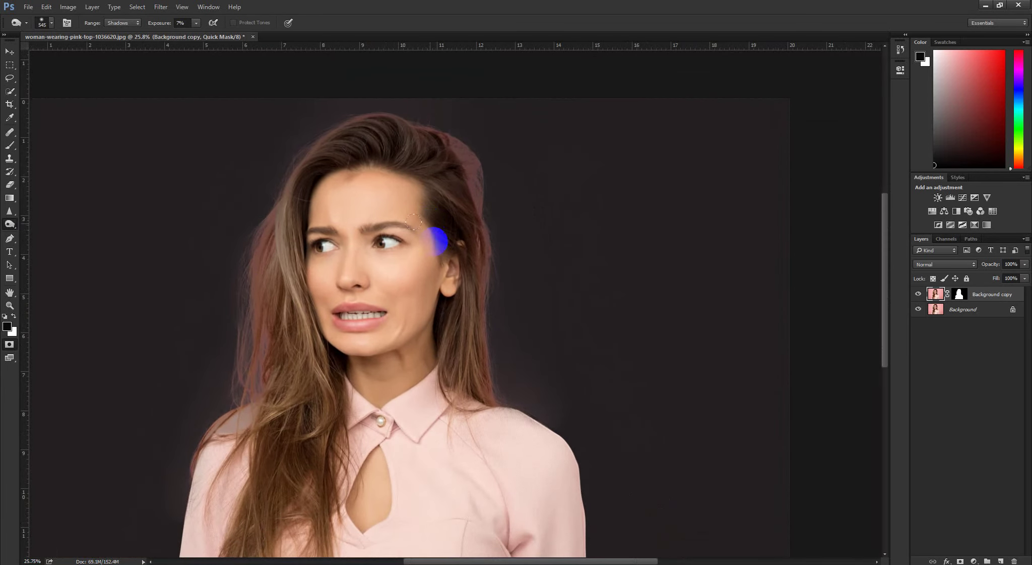
Step: Lasso the right half of the head with its surrounding background down to the shoulder and feather the selection by 10 pixels
left_click_drag(11, 81, 53, 74)
left_click(71, 77)
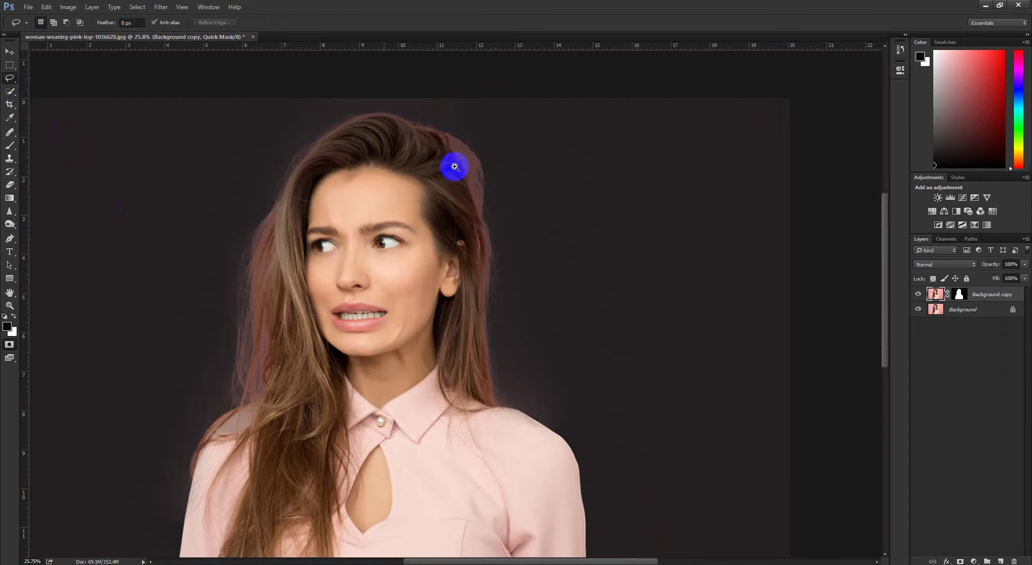
mouse_move(452, 166)
left_mouse_down()
mouse_move(421, 170)
mouse_move(434, 170)
left_mouse_up()
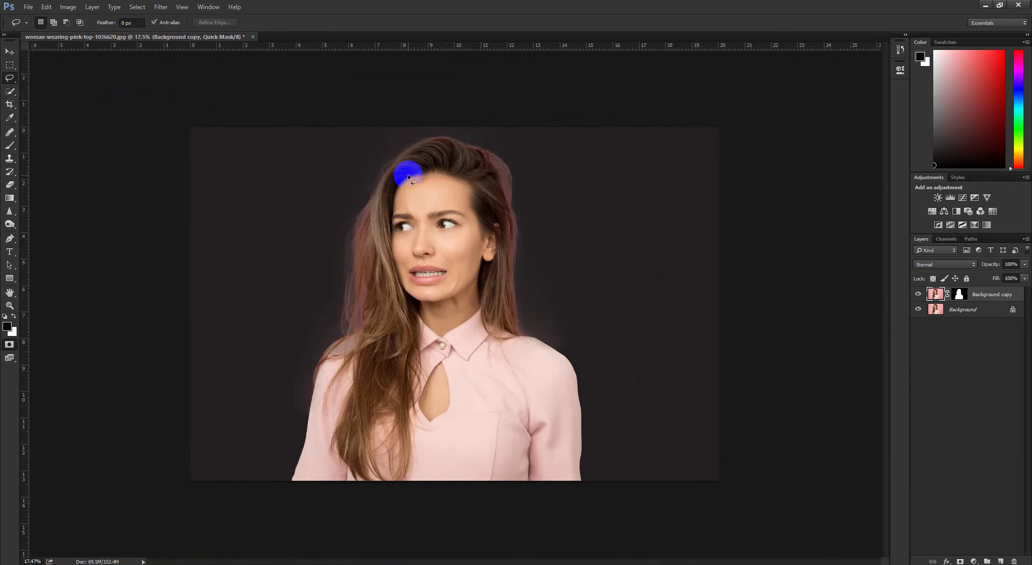
mouse_move(440, 217)
left_mouse_down()
mouse_move(443, 127)
mouse_move(463, 120)
mouse_move(546, 154)
mouse_move(609, 260)
mouse_move(634, 368)
mouse_move(572, 397)
mouse_move(473, 347)
left_mouse_up()
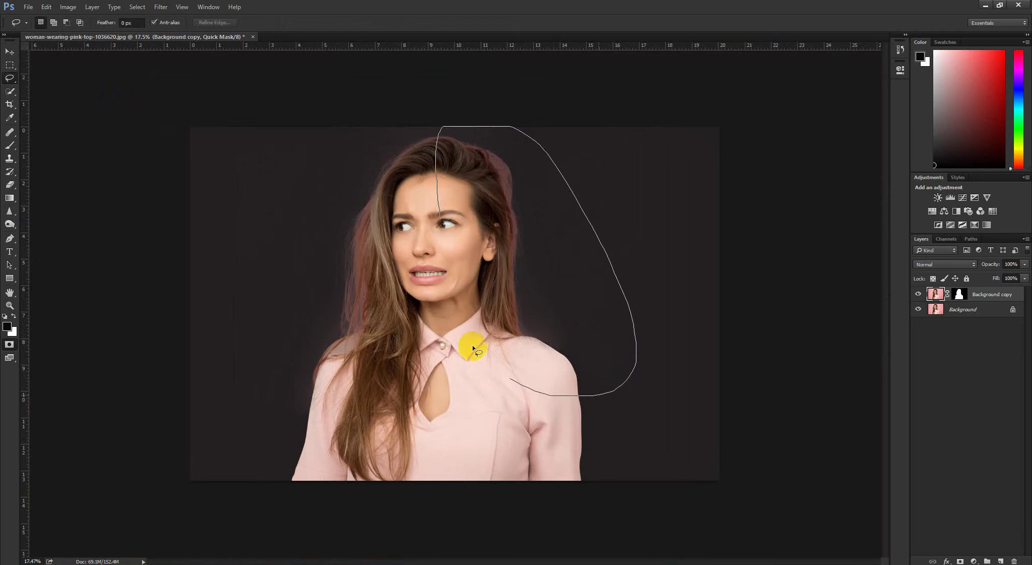
mouse_move(516, 191)
left_mouse_down()
mouse_move(541, 203)
mouse_move(556, 244)
left_mouse_up()
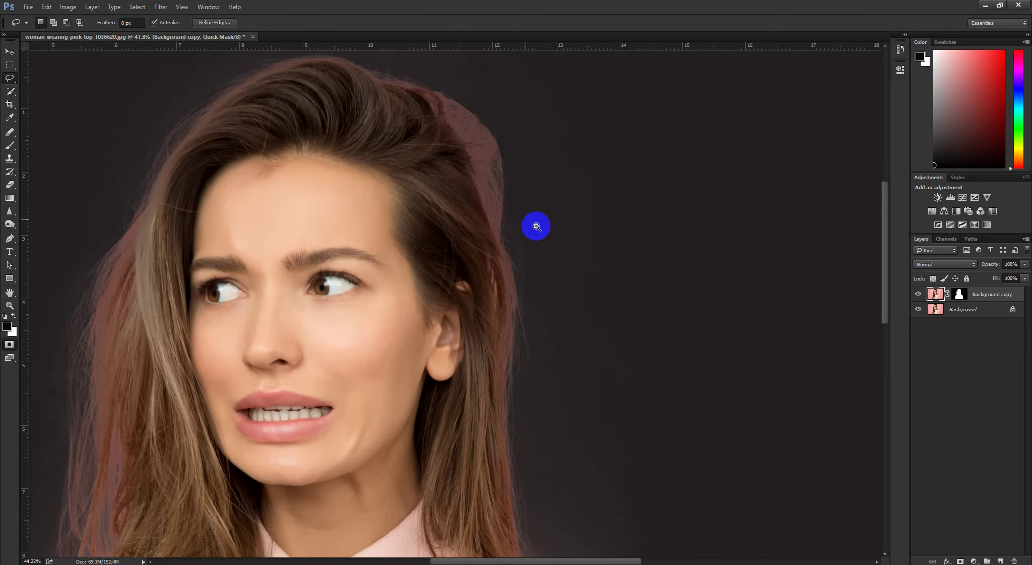
left_click_drag(435, 243, 318, 259)
left_click_drag(468, 215, 471, 215)
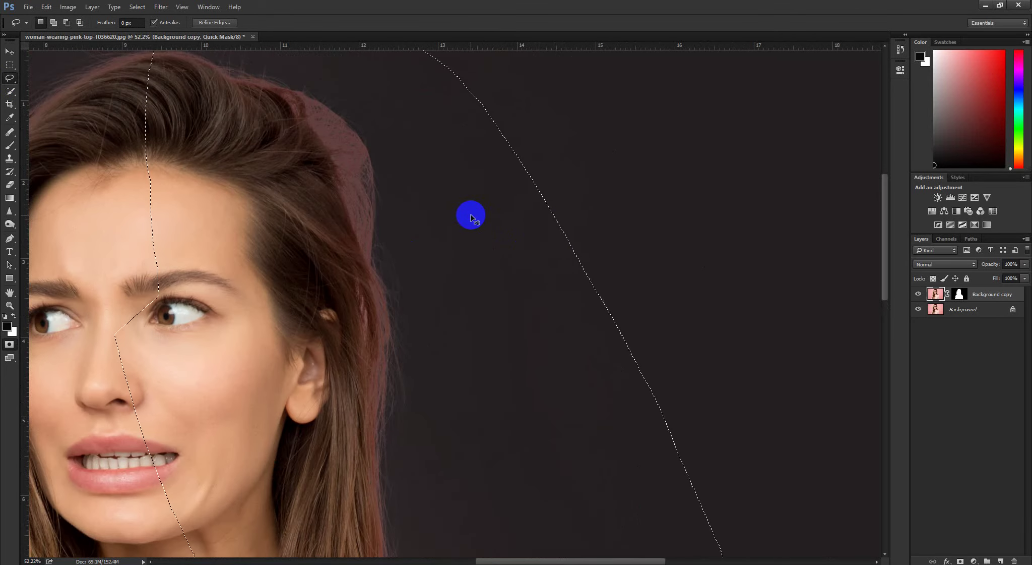
key("shift+F6")
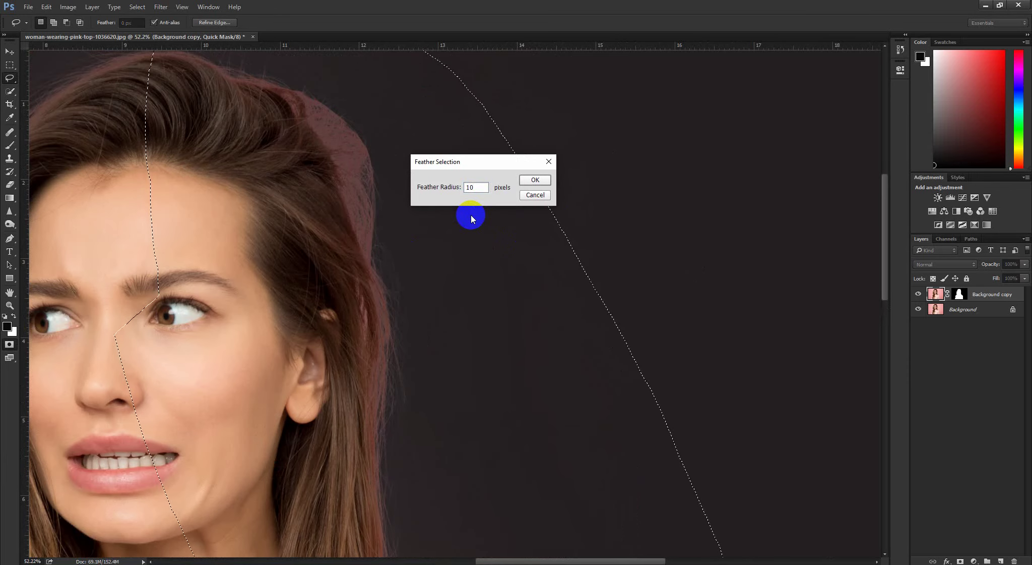
key("Return")
Step: Start a Levels adjustment on the selected part of the quick mask and sample its black point from the background above the hair
left_click_drag(359, 159, 383, 187)
left_click_drag(385, 149, 373, 291)
left_click_drag(380, 249, 383, 255)
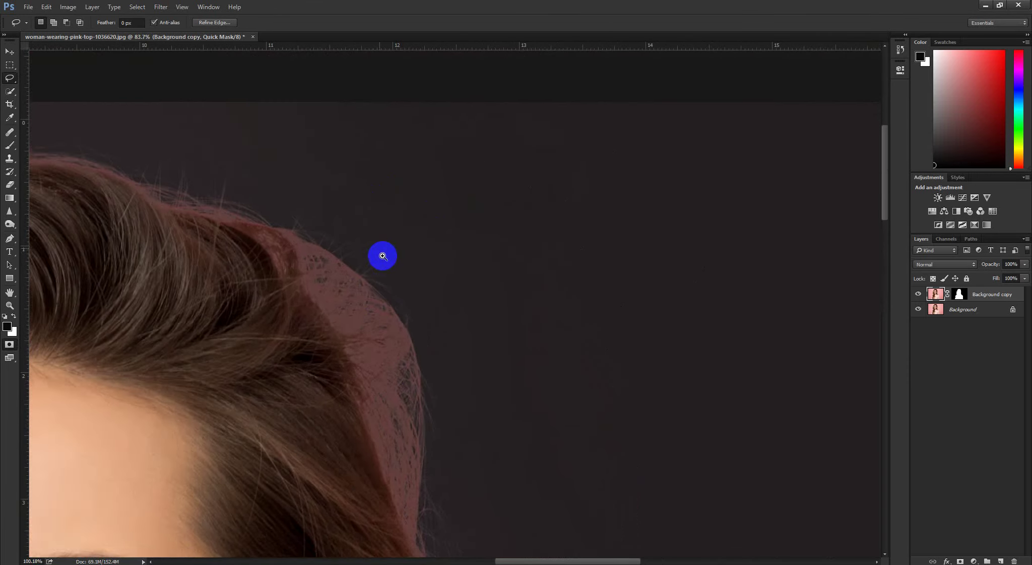
scroll(382, 256, "down", 2)
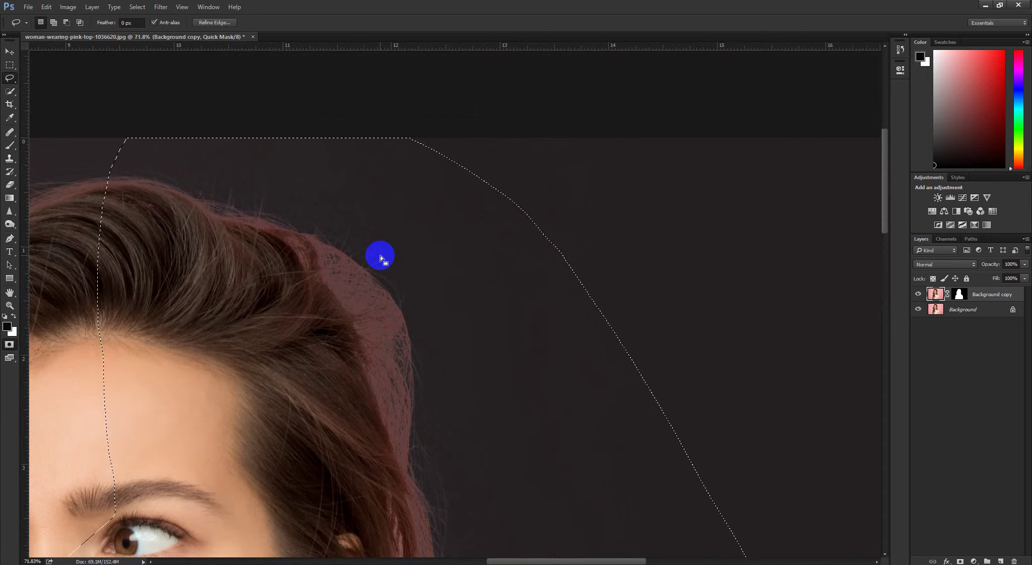
key("ctrl+l")
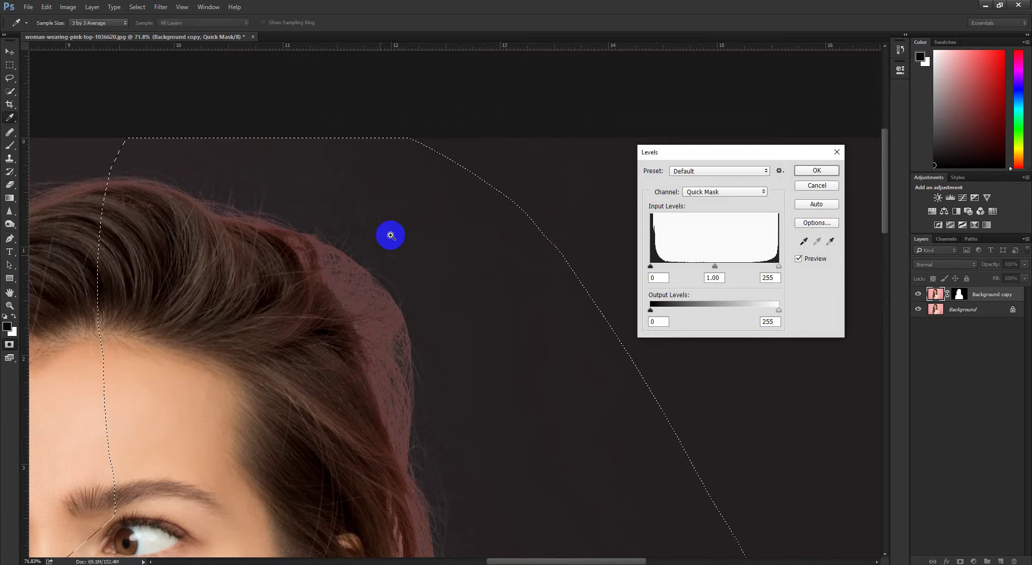
scroll(391, 235, "up", 3)
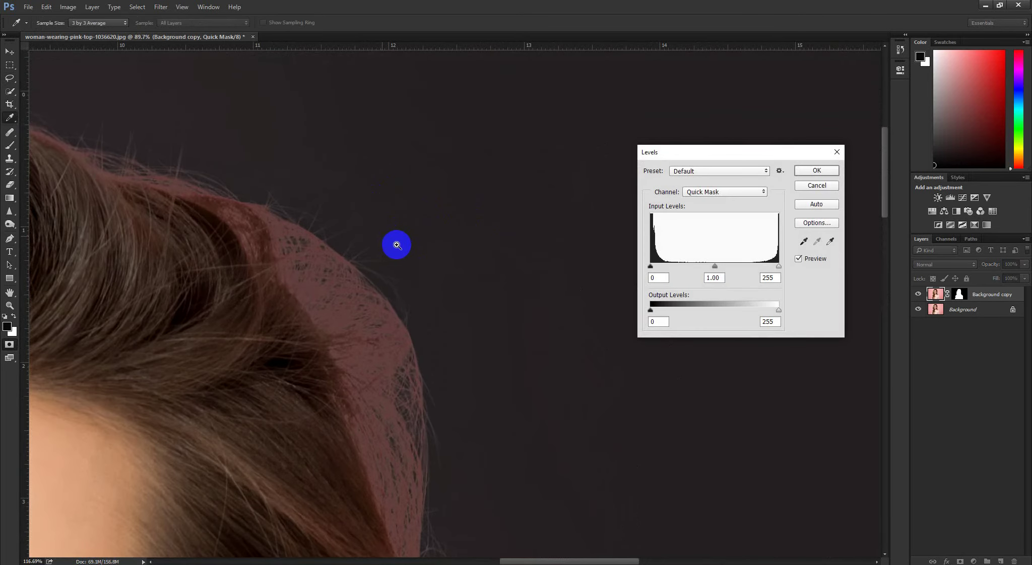
left_click_drag(397, 244, 429, 240)
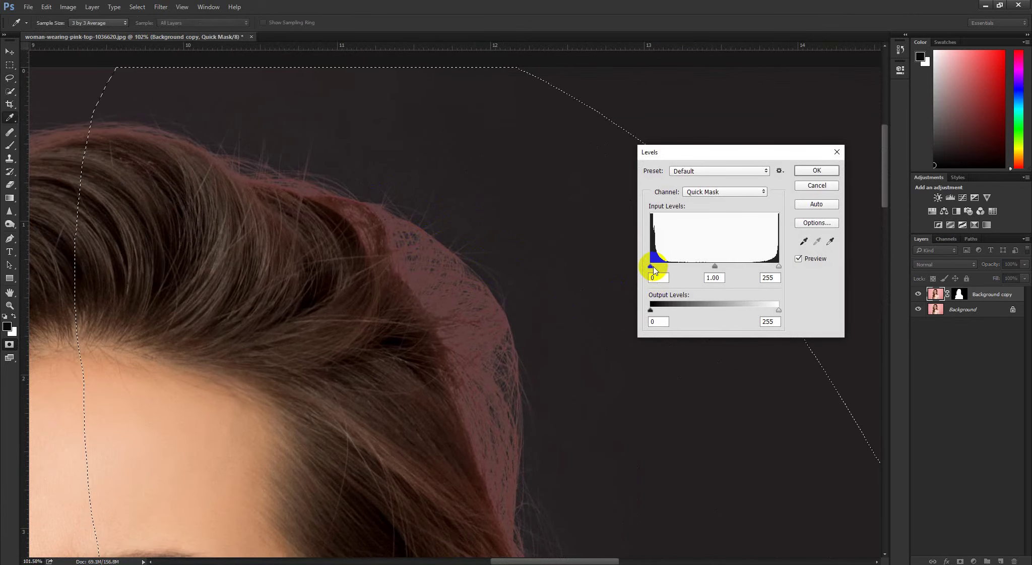
left_click_drag(653, 267, 650, 267)
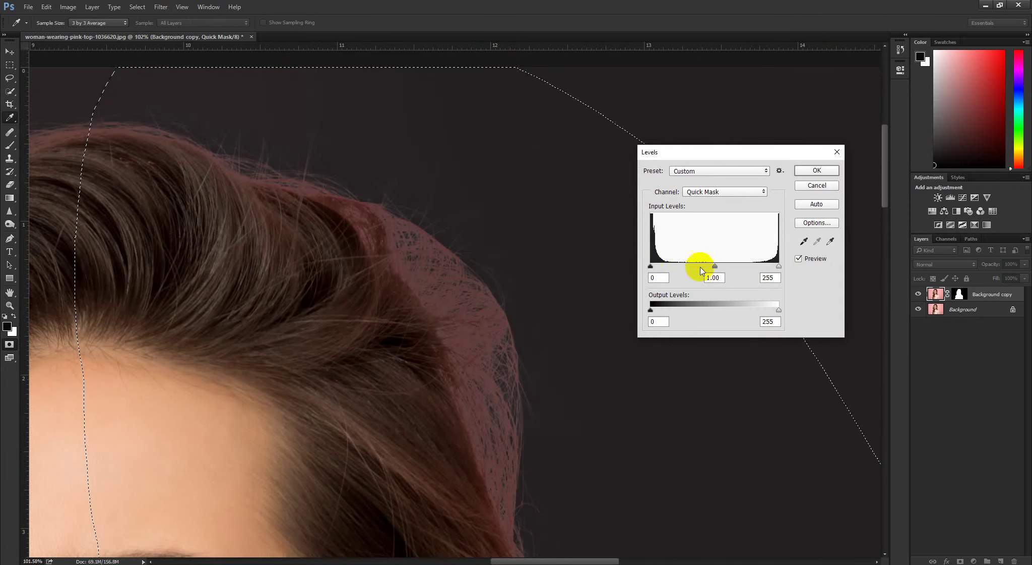
left_click(804, 241)
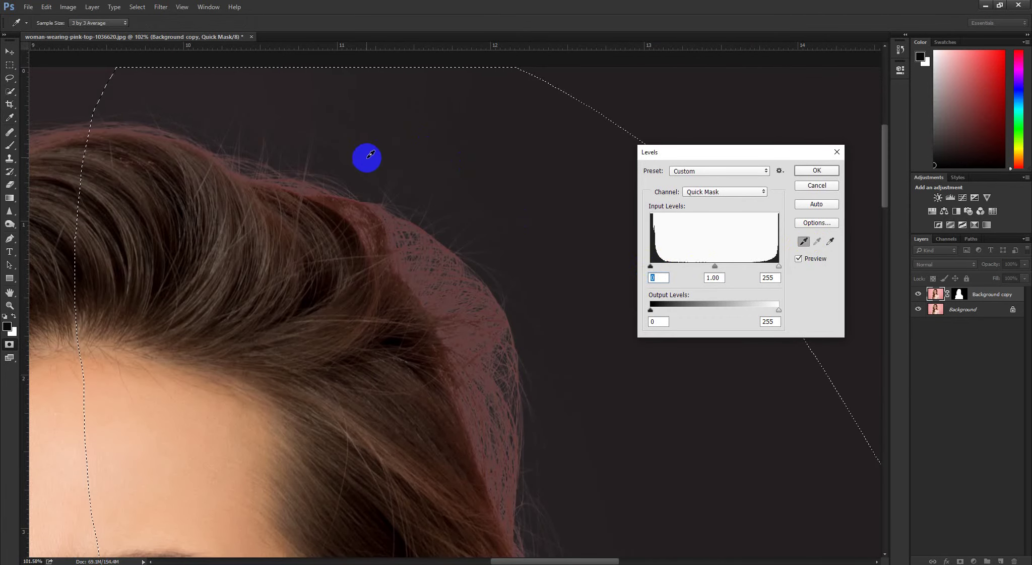
left_click(373, 150)
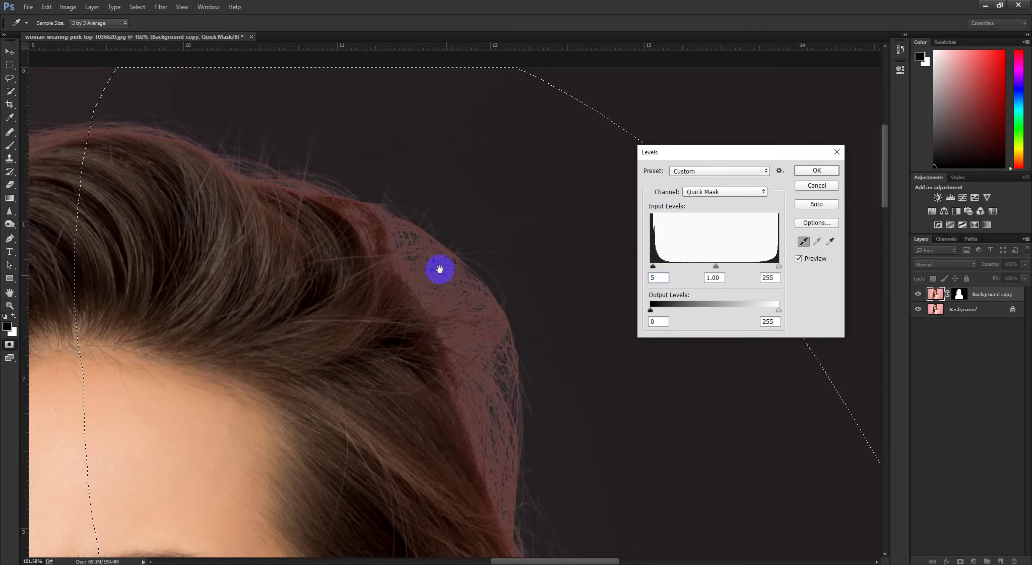
Step: Check the hair edges, set the Levels black input to 7 and apply the adjustment
left_click_drag(438, 270, 464, 419)
left_click_drag(386, 210, 415, 282)
scroll(419, 288, "up", 4)
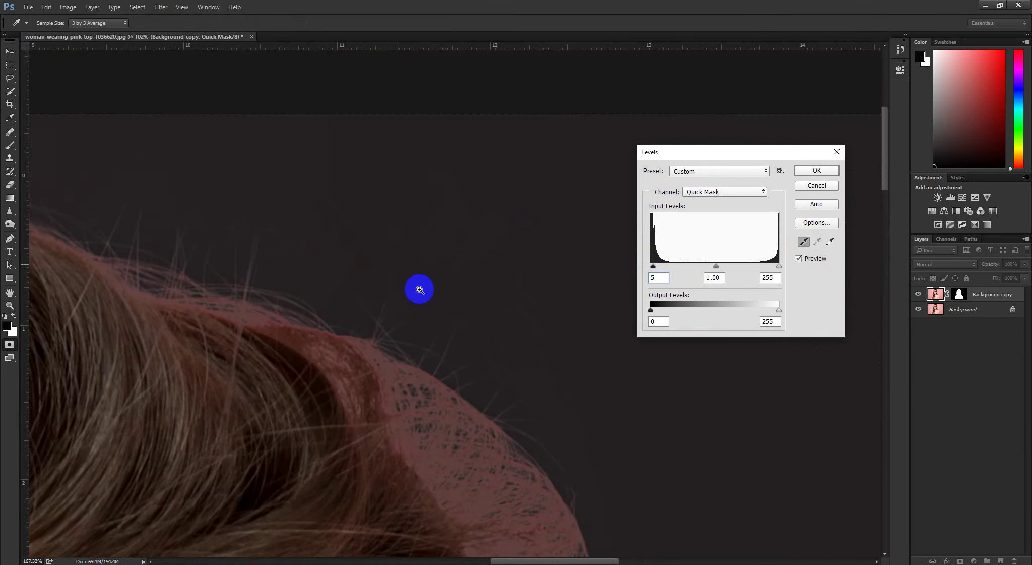
left_click_drag(490, 337, 540, 311)
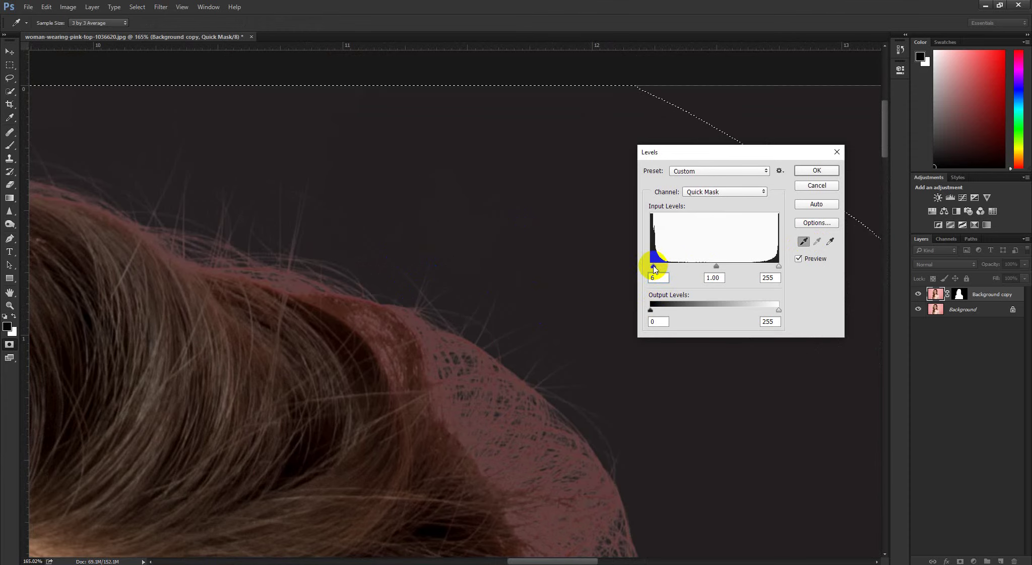
mouse_move(654, 268)
left_mouse_down()
mouse_move(664, 271)
mouse_move(646, 266)
mouse_move(654, 267)
left_mouse_up()
left_click(664, 272)
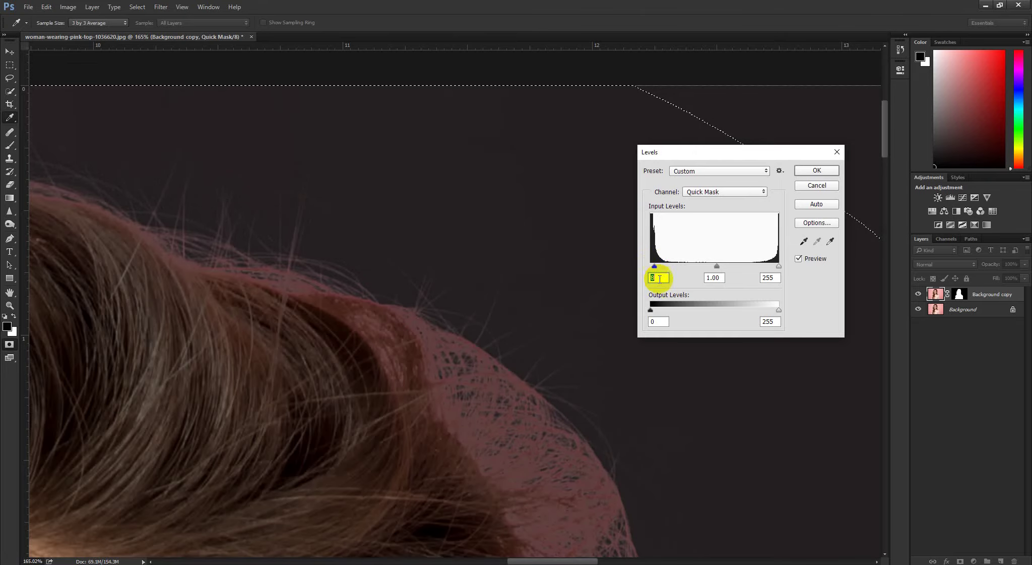
scroll(419, 277, "down", 2)
left_click_drag(509, 473, 336, 267)
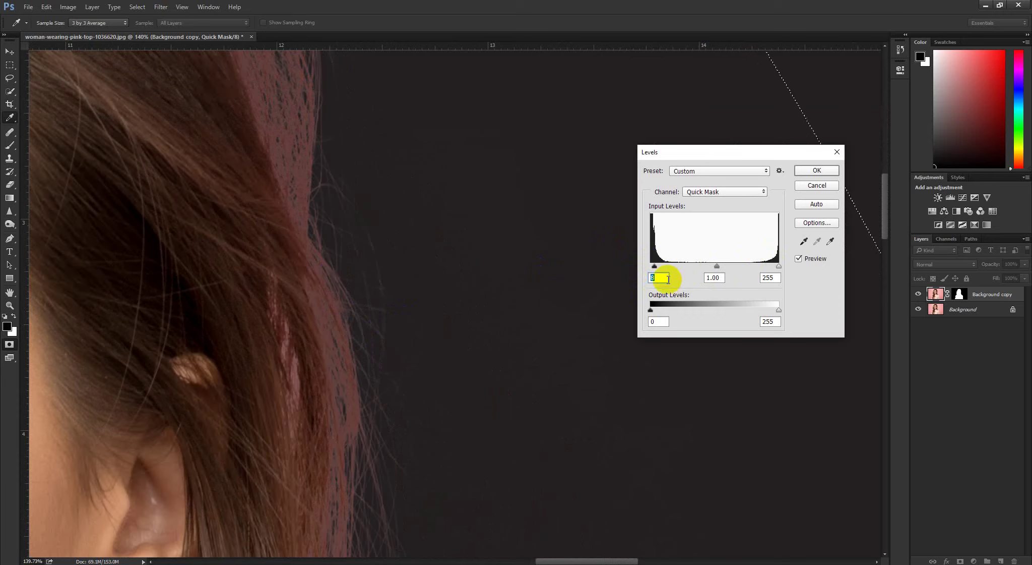
left_click(660, 275)
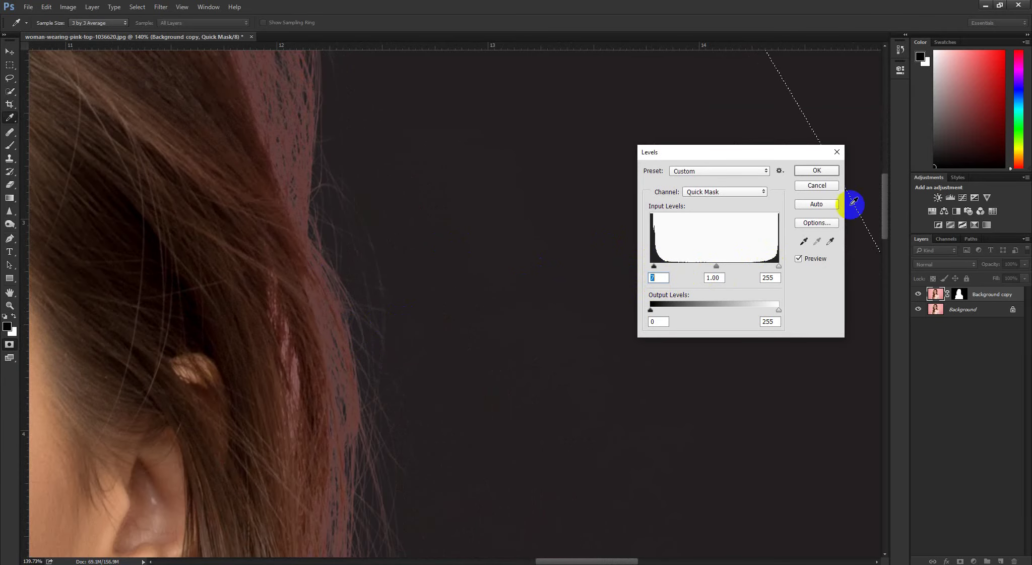
left_click(818, 170)
Step: Replace the selection with a lasso around the lower hair and shoulder on the image's right side and feather it
left_click_drag(495, 279, 454, 336)
left_click_drag(422, 231, 395, 282)
left_click_drag(456, 356, 406, 167)
left_click_drag(418, 336, 411, 211)
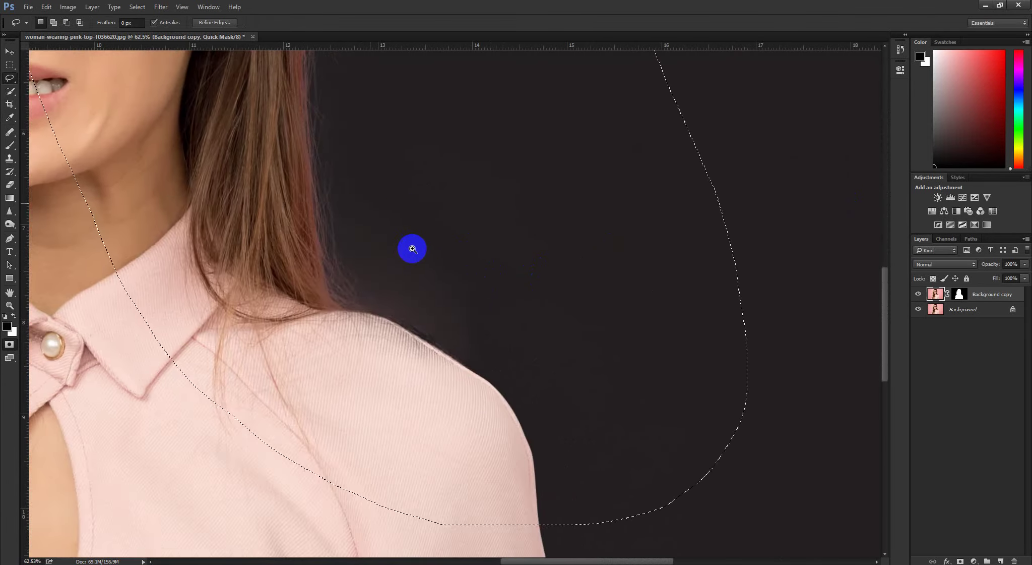
left_click_drag(413, 249, 391, 245)
left_click_drag(401, 318, 442, 332)
left_click_drag(443, 332, 419, 329)
scroll(419, 329, "down", 2)
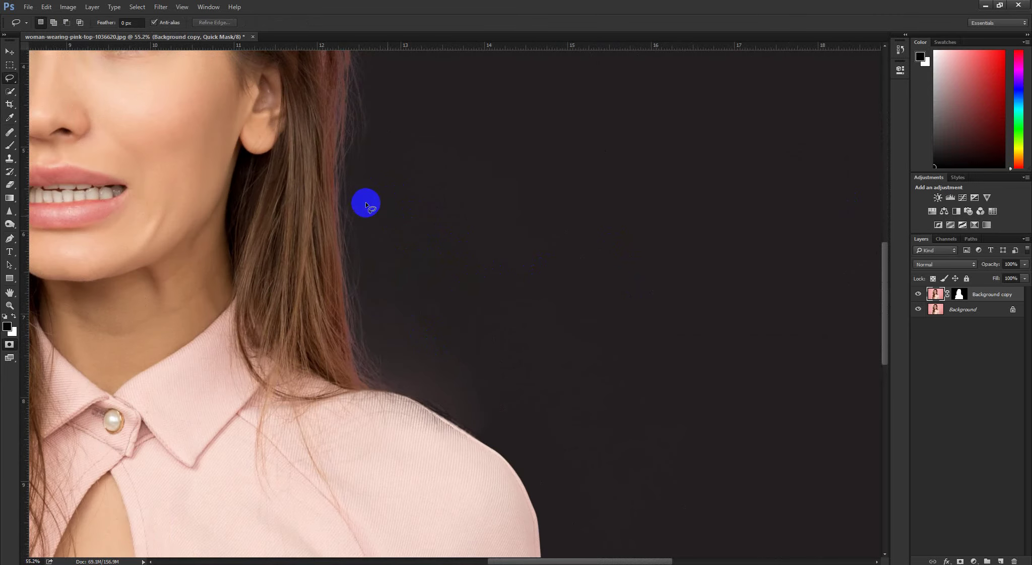
mouse_move(300, 155)
left_mouse_down()
mouse_move(362, 157)
mouse_move(269, 331)
mouse_move(298, 157)
left_mouse_up()
scroll(379, 240, "up", 3)
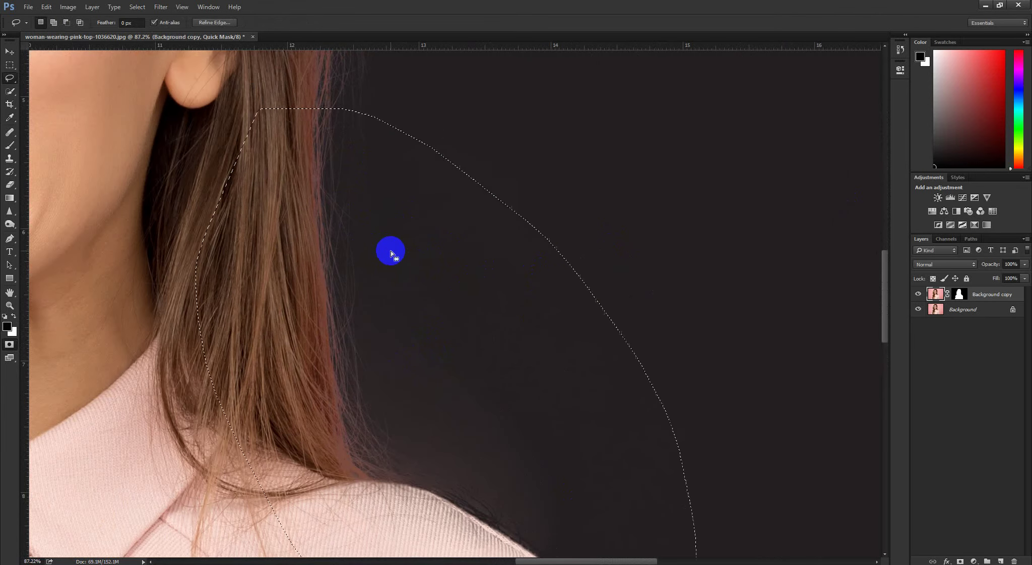
key("shift+F6")
key("Return")
Step: Darken the quick mask in the lower hair and shoulder selection using Levels with a black input of 12
key("ctrl+l")
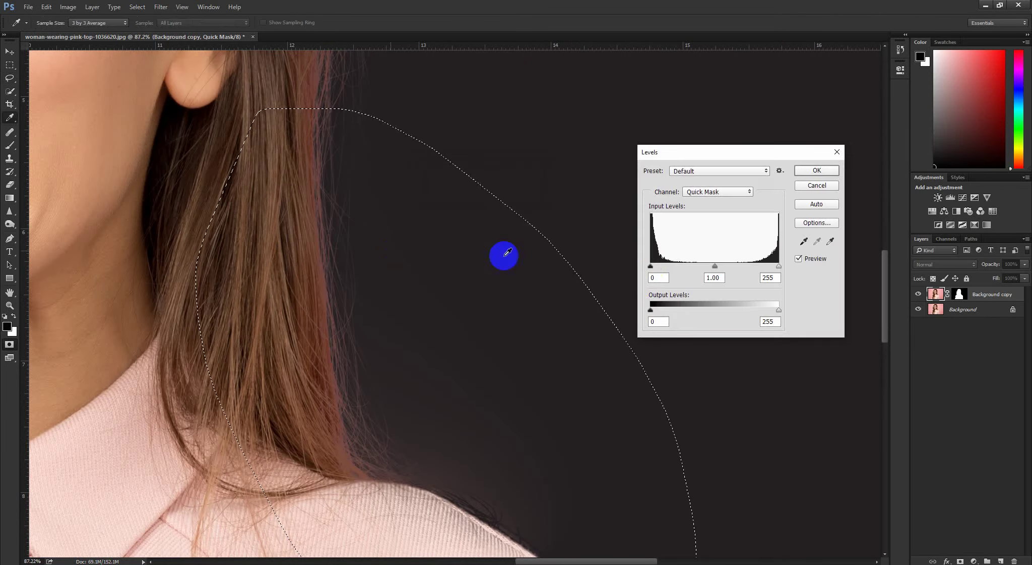
left_click_drag(650, 269, 659, 271)
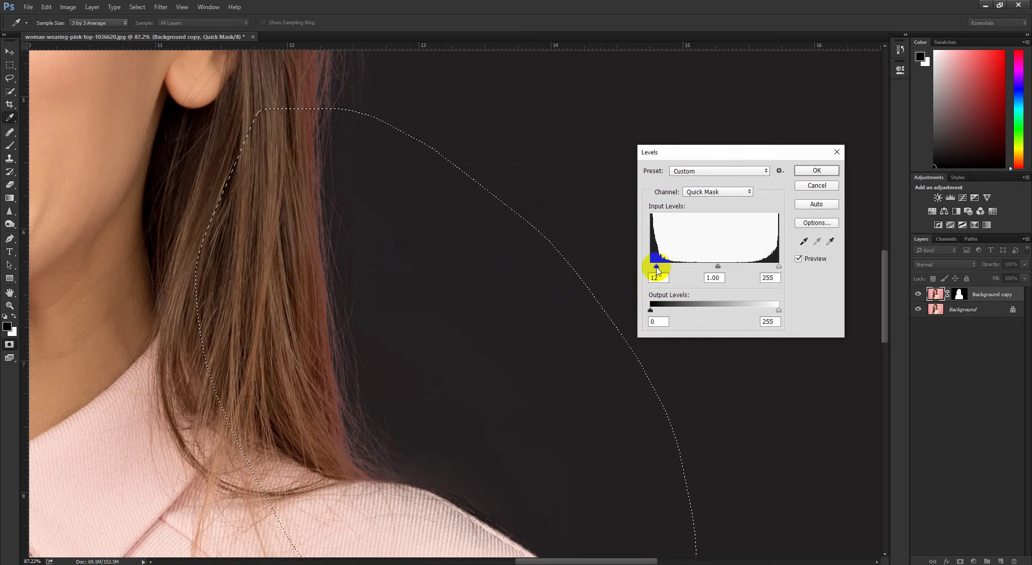
left_click(803, 173)
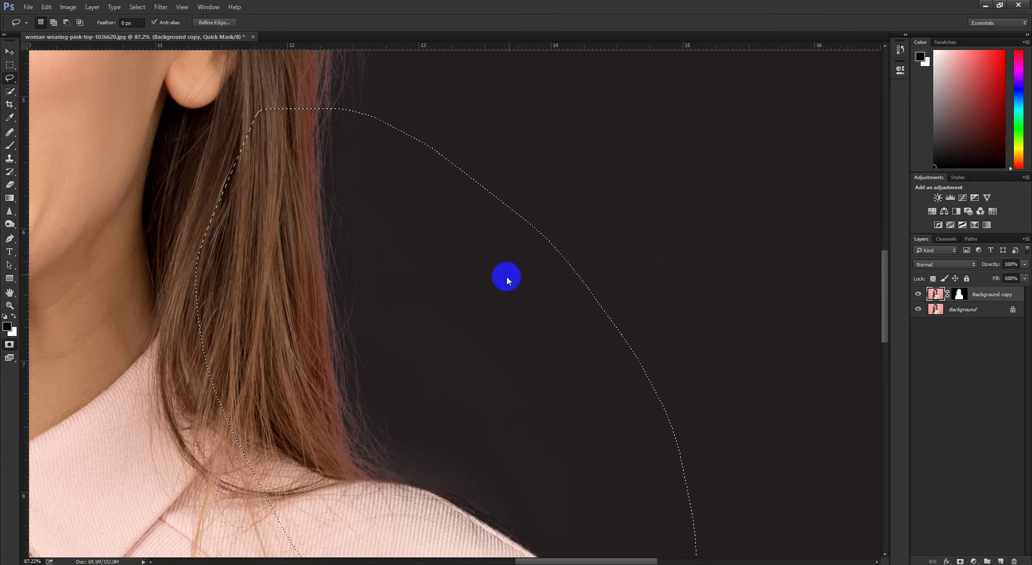
Step: Make a new lasso selection around the hair and background on the image's left side and feather it
key("ctrl+shift+s")
left_click(449, 313)
mouse_move(496, 312)
left_mouse_down()
mouse_move(410, 281)
mouse_move(362, 154)
mouse_move(449, 189)
mouse_move(423, 154)
mouse_move(229, 323)
left_mouse_up()
mouse_move(299, 395)
left_mouse_down()
mouse_move(260, 439)
mouse_move(346, 339)
mouse_move(387, 240)
mouse_move(463, 134)
mouse_move(368, 307)
mouse_move(320, 245)
mouse_move(392, 295)
mouse_move(406, 281)
left_mouse_up()
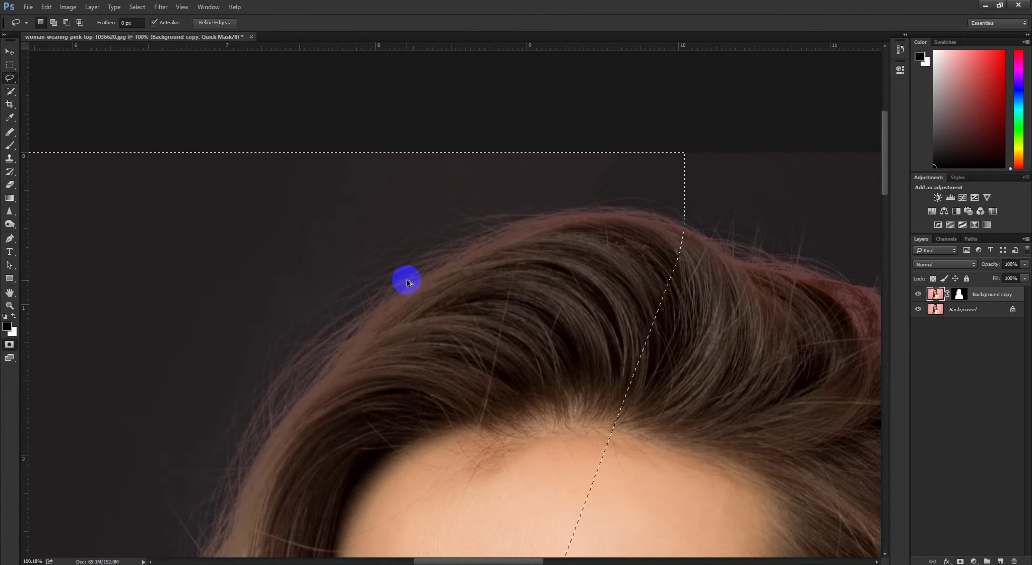
key("shift+F6")
key("Return")
Step: Apply Levels to the left-side hair selection with the black point sampled from the background, and deselect
key("ctrl+l")
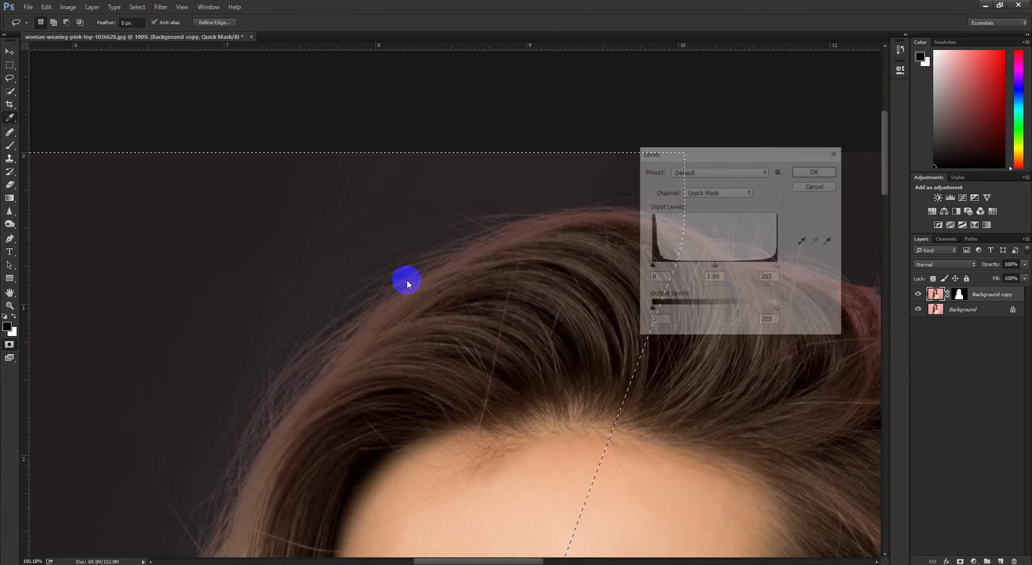
left_click(804, 241)
left_click_drag(291, 247, 421, 206)
left_click(802, 171)
left_click_drag(507, 258, 388, 354)
key("ctrl+d")
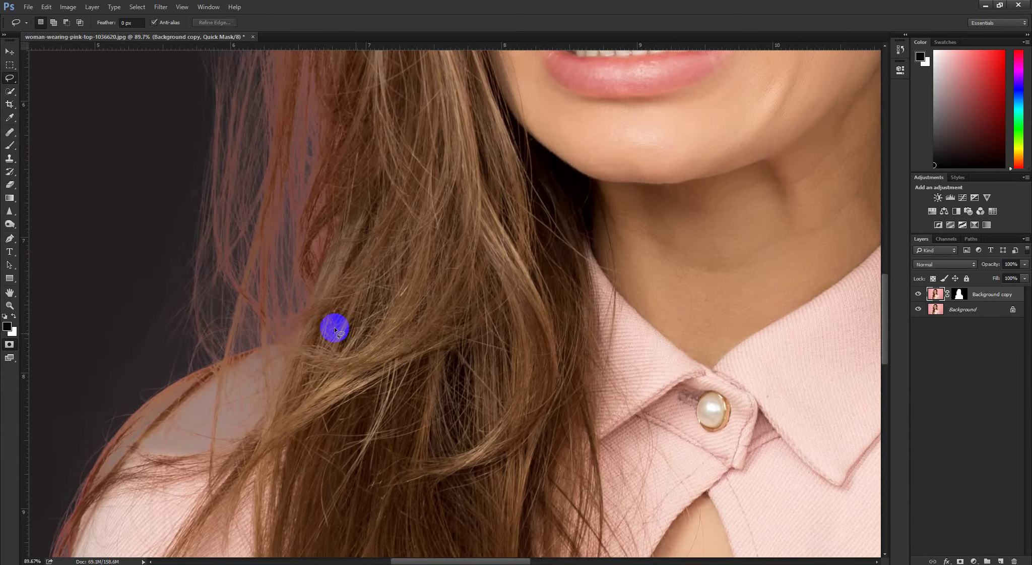
Step: Lasso the hair, shoulder and adjoining background on the image's left side, and feather the selection
mouse_move(335, 315)
left_mouse_down()
mouse_move(304, 297)
mouse_move(434, 341)
mouse_move(412, 339)
left_mouse_up()
mouse_move(443, 132)
left_mouse_down()
mouse_move(143, 491)
mouse_move(525, 433)
left_mouse_up()
mouse_move(382, 410)
left_mouse_down()
mouse_move(405, 426)
mouse_move(385, 340)
mouse_move(400, 302)
mouse_move(394, 320)
left_mouse_up()
left_click_drag(214, 457, 209, 507)
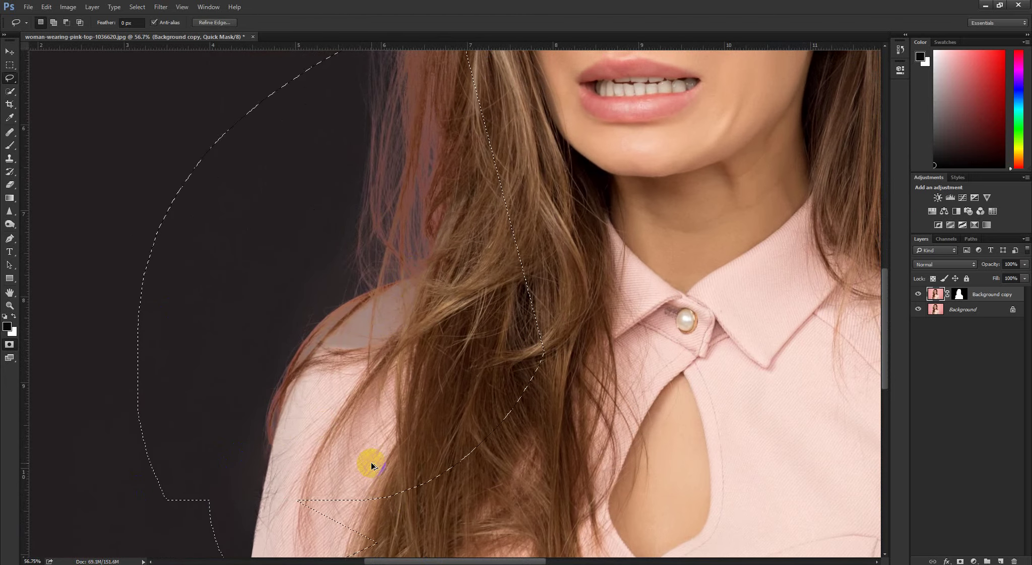
key("shift+F6")
key("Return")
Step: Darken the quick mask inside the left-side hair and shoulder selection using Levels with a black input of 4
key("ctrl+l")
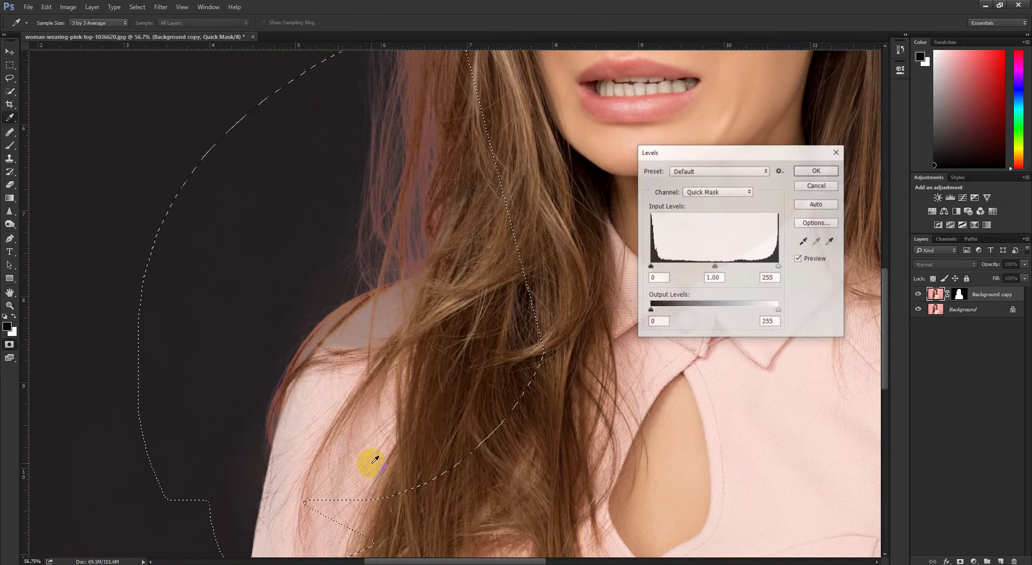
left_click_drag(653, 267, 653, 268)
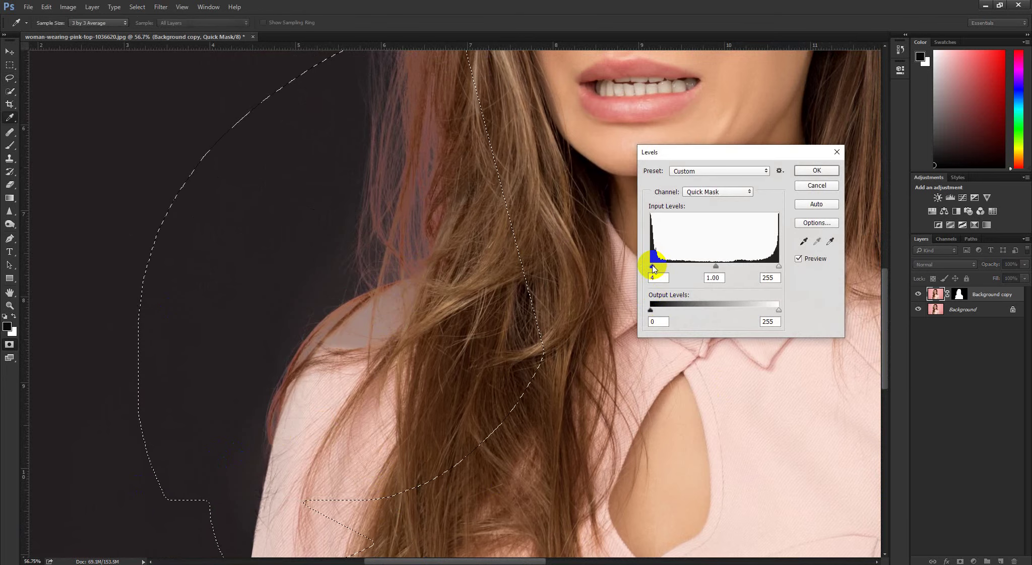
left_click(813, 170)
Step: Burn the mask beside the hair and shoulder on the image's right side, using Shadows range, 7% exposure and a 182 px brush
left_click_drag(312, 311, 333, 322)
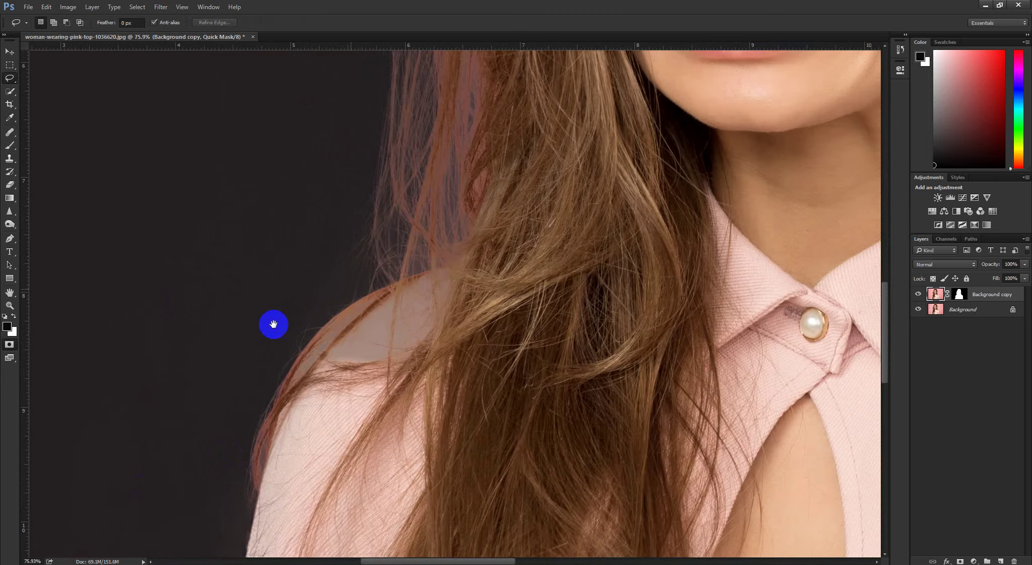
left_click_drag(474, 249, 322, 315)
left_click_drag(671, 240, 284, 249)
mouse_move(496, 319)
left_mouse_down()
mouse_move(519, 334)
mouse_move(450, 341)
left_mouse_up()
left_click(17, 228)
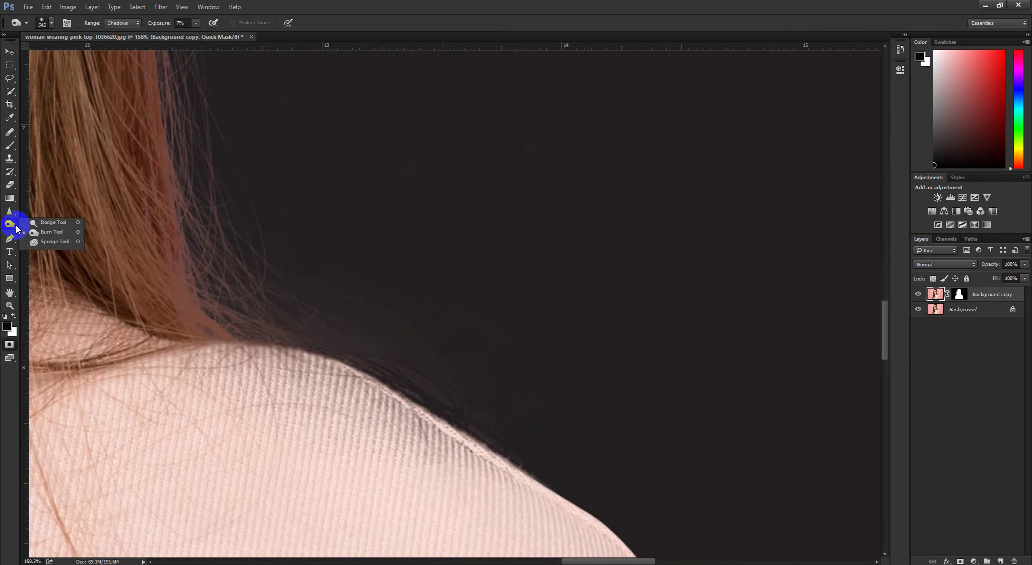
left_click(71, 232)
left_click_drag(282, 271, 122, 272)
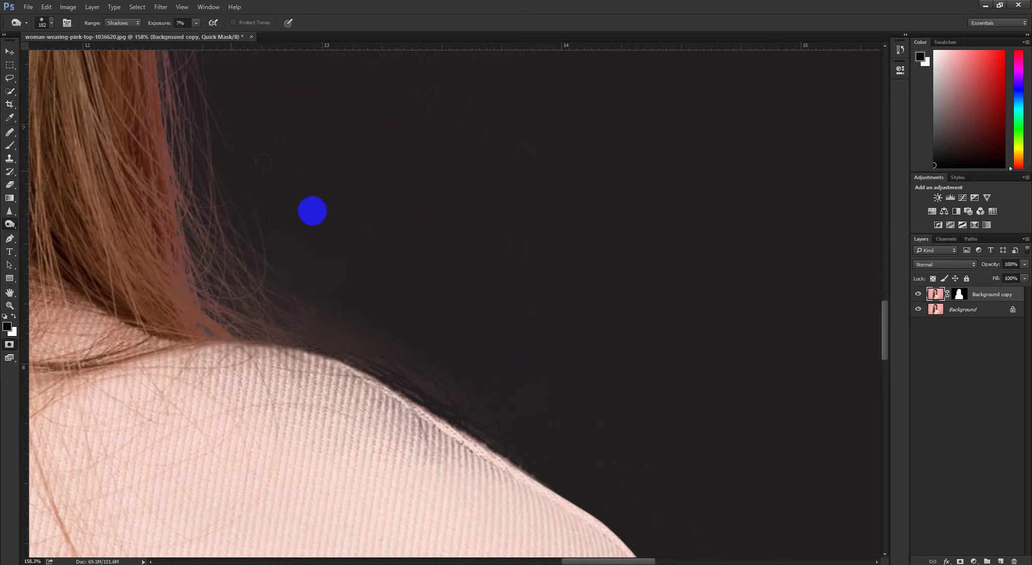
Step: Burn the mask's background above the top of the head with the brush enlarged to 262 px
scroll(491, 225, "down", 2)
left_click_drag(424, 142, 445, 403)
scroll(410, 281, "down", 3)
left_click_drag(418, 177, 451, 341)
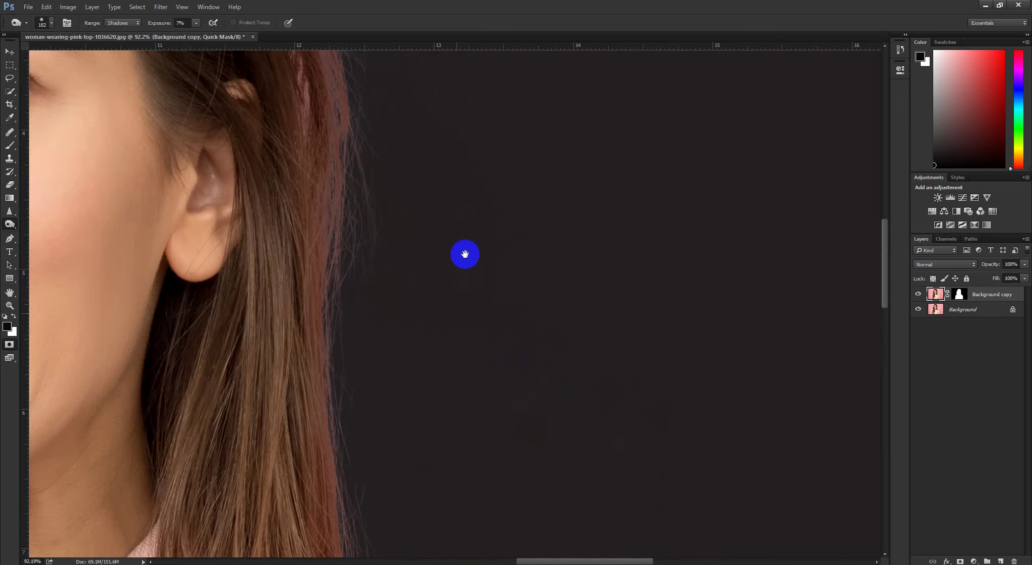
left_click_drag(499, 146, 517, 464)
left_click_drag(355, 69, 713, 375)
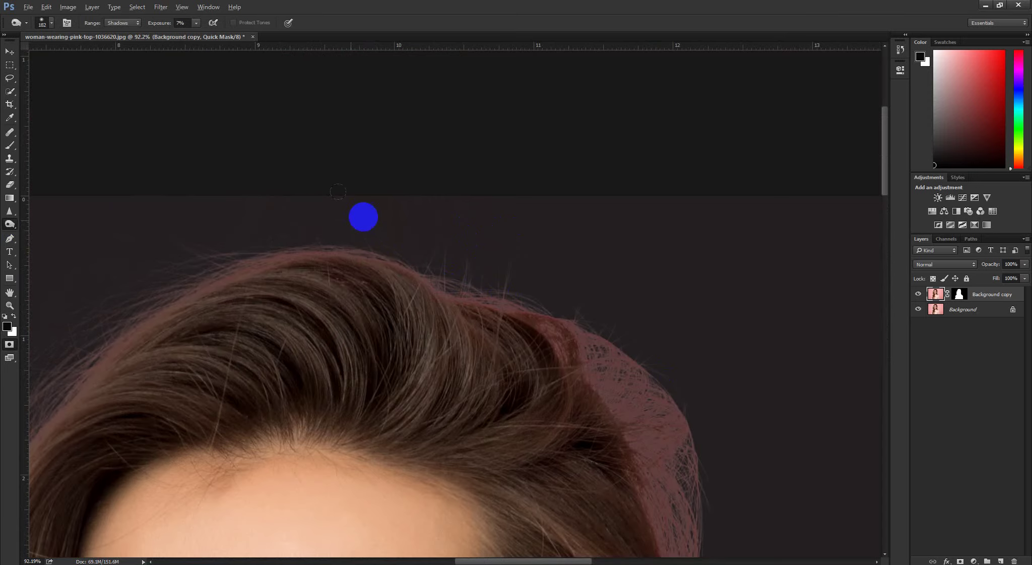
left_click_drag(363, 217, 389, 217)
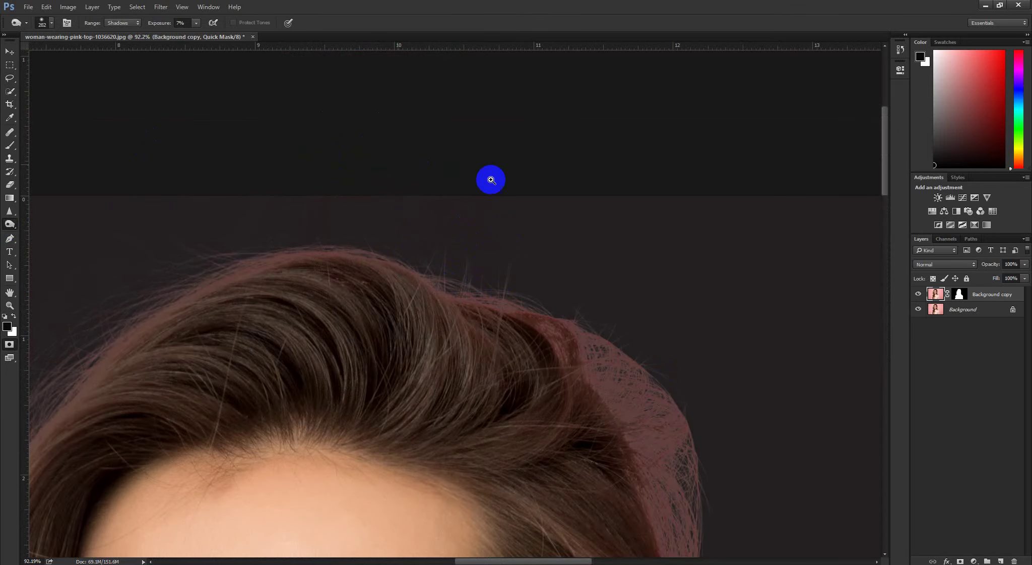
Step: Lasso a large area around the whole head, hair and upper shoulders, and feather the selection
mouse_move(491, 180)
left_mouse_down()
mouse_move(374, 180)
mouse_move(235, 302)
mouse_move(405, 269)
mouse_move(373, 275)
mouse_move(401, 291)
mouse_move(382, 285)
left_mouse_up()
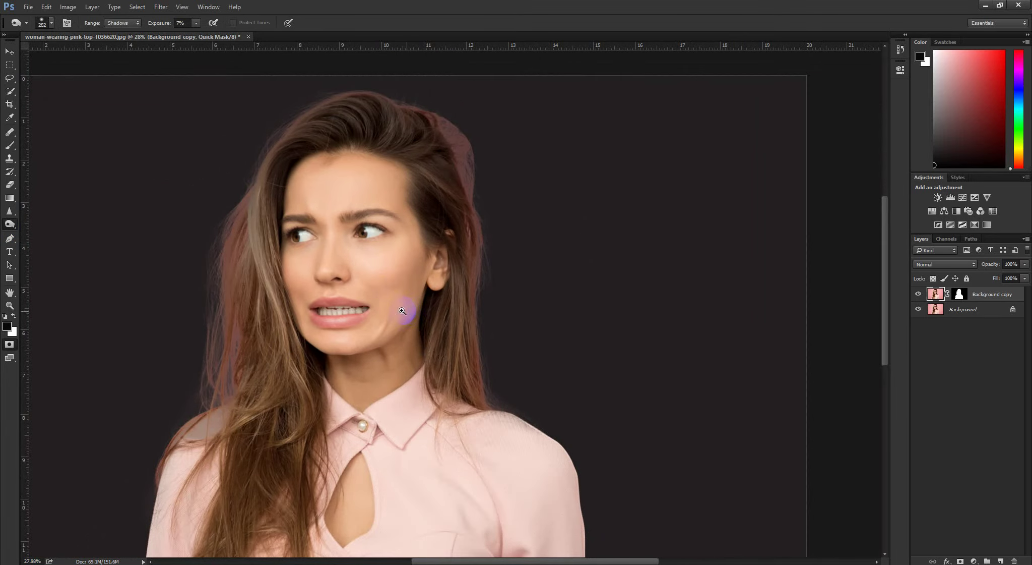
mouse_move(402, 311)
left_mouse_down()
mouse_move(377, 309)
mouse_move(392, 316)
left_mouse_up()
key("l")
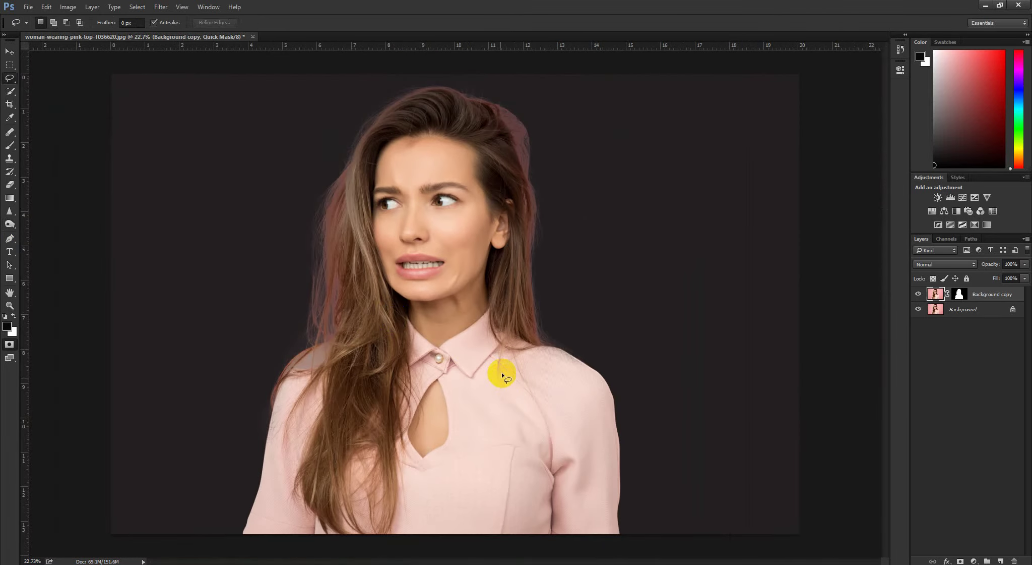
mouse_move(504, 372)
left_mouse_down()
mouse_move(498, 362)
mouse_move(629, 321)
mouse_move(532, 85)
mouse_move(275, 162)
mouse_move(243, 397)
left_mouse_up()
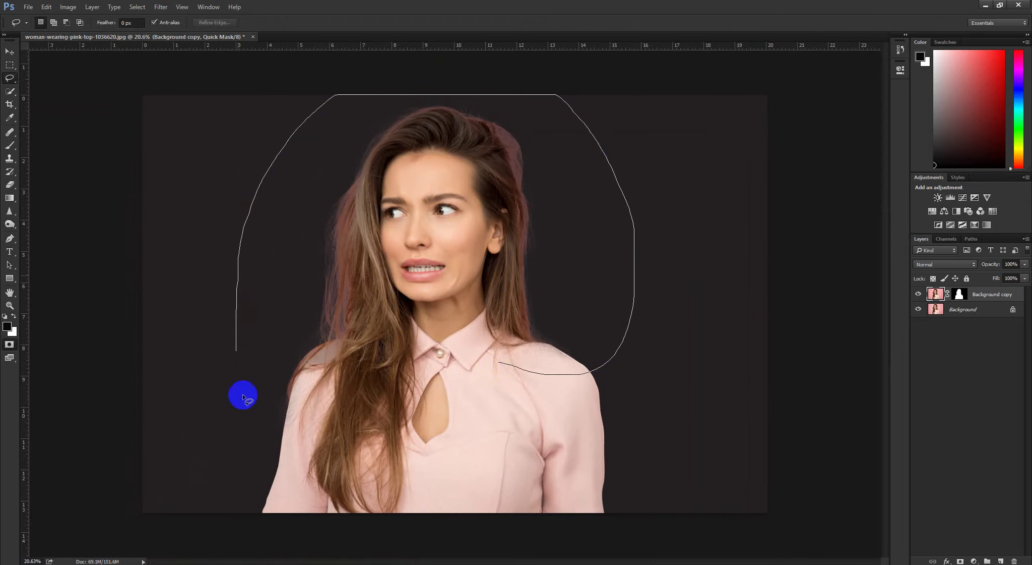
left_click_drag(330, 406, 498, 361)
mouse_move(378, 336)
left_mouse_down()
mouse_move(392, 334)
mouse_move(408, 278)
left_mouse_up()
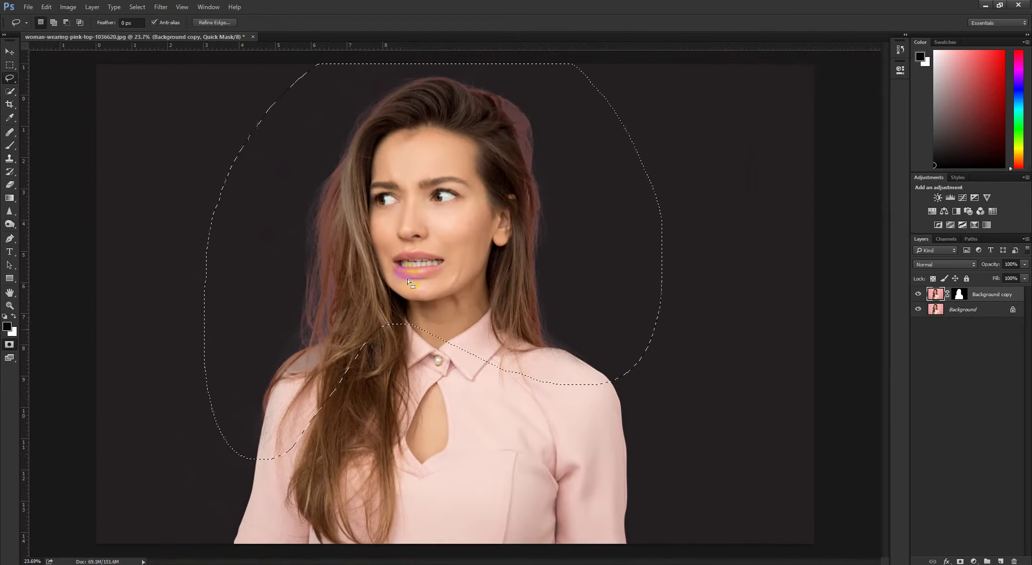
left_click_drag(451, 180, 433, 192)
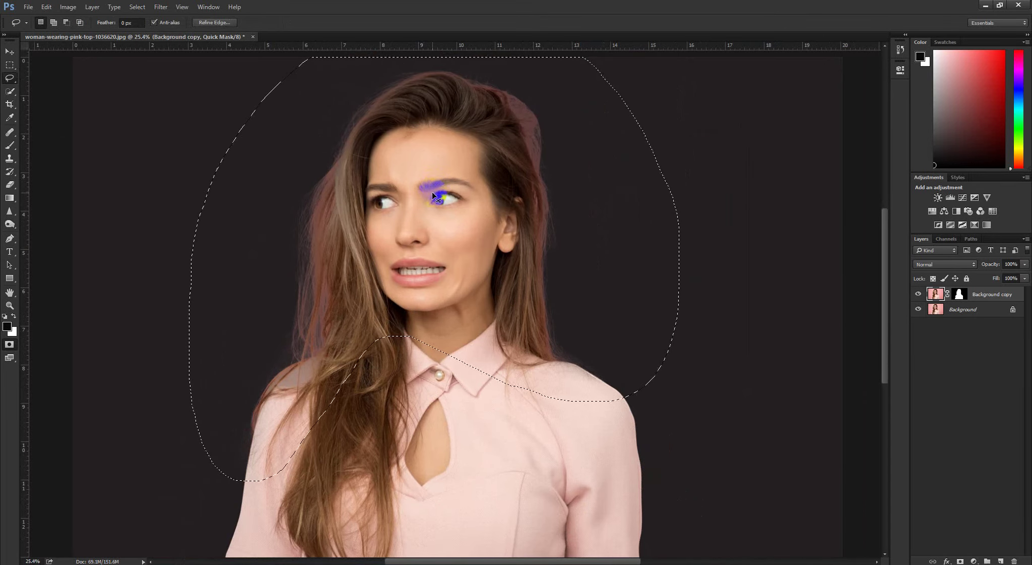
key("ctrl+l")
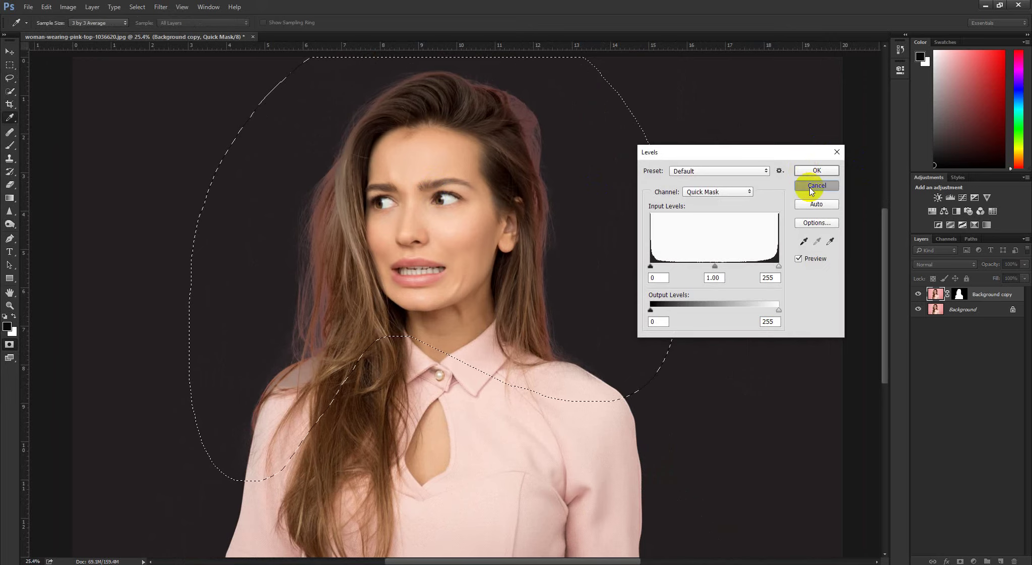
left_click(810, 189)
key("shift+F6")
key("Return")
Step: Brighten the quick mask inside the head and hair selection by setting the Levels white input to 161
key("ctrl+l")
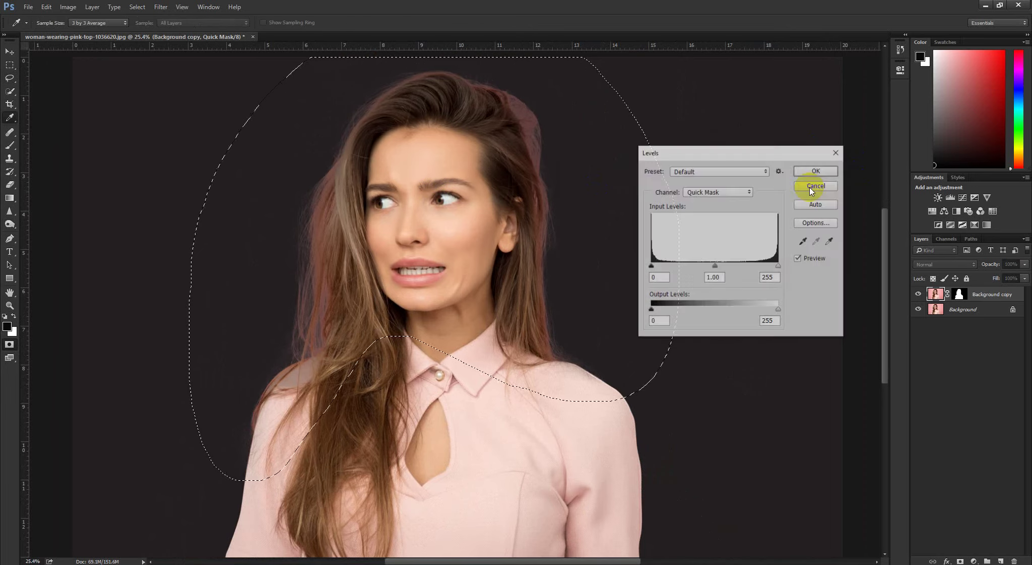
left_click(481, 125, "ctrl")
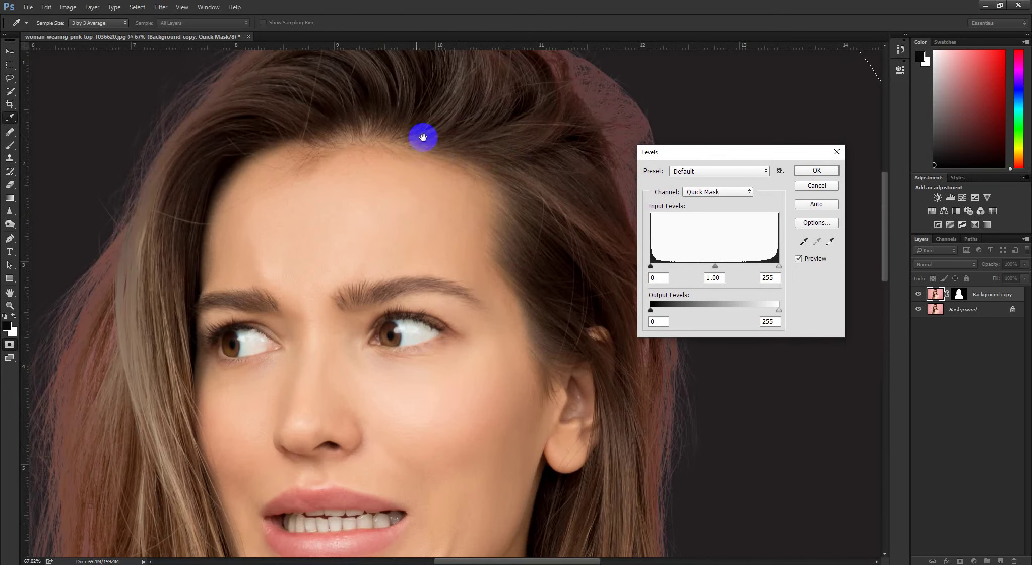
left_click_drag(423, 137, 375, 306)
left_click_drag(381, 173, 429, 223)
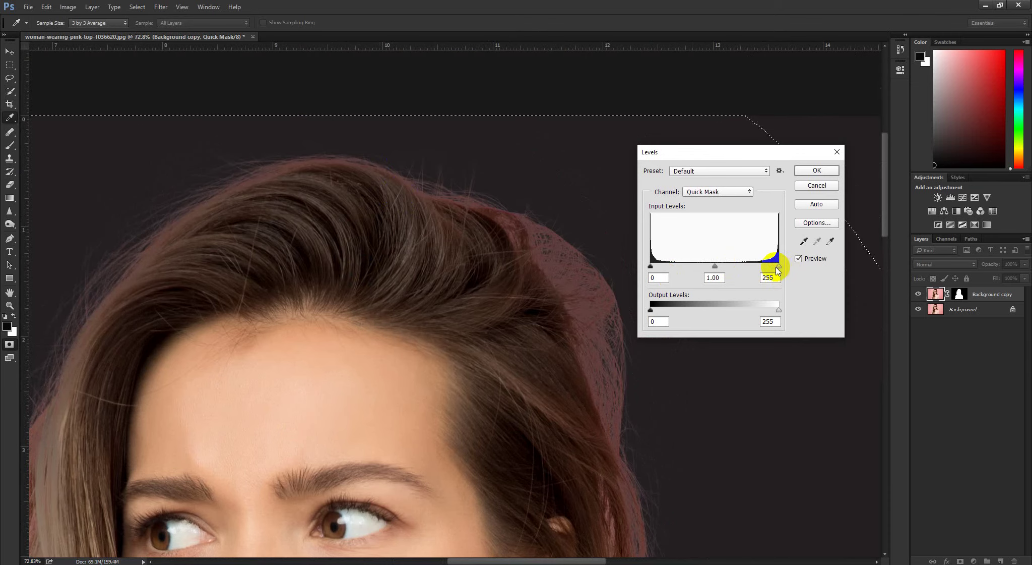
left_click_drag(779, 266, 732, 271)
Step: Examine the Levels adjustment closely along the hair edges at the shoulder, both sides and top of the head
left_click(531, 276, "ctrl")
scroll(449, 246, "down", 15)
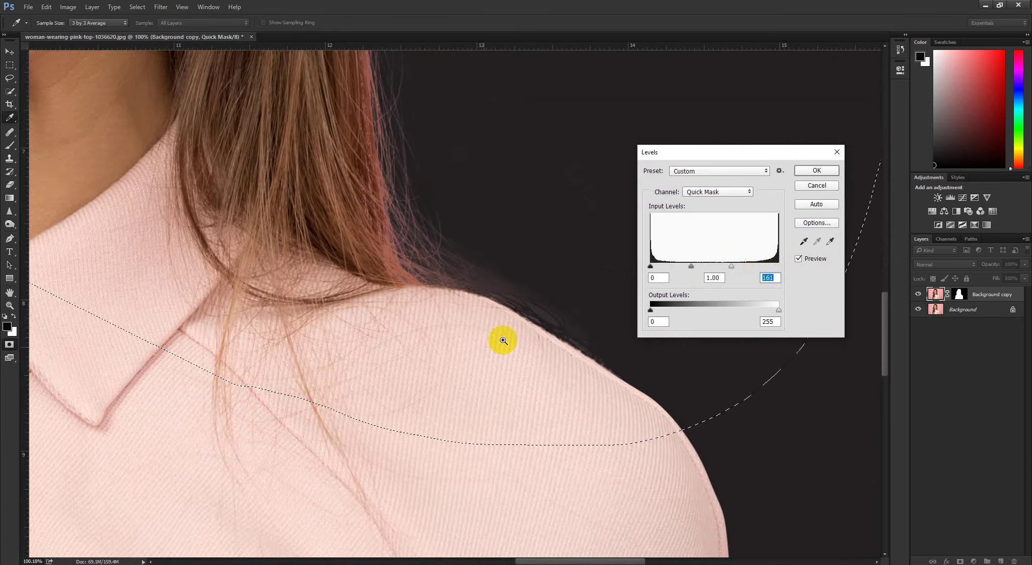
left_click_drag(503, 340, 518, 414)
left_click_drag(212, 242, 292, 460)
left_click_drag(298, 100, 317, 260)
scroll(317, 260, "up", 2)
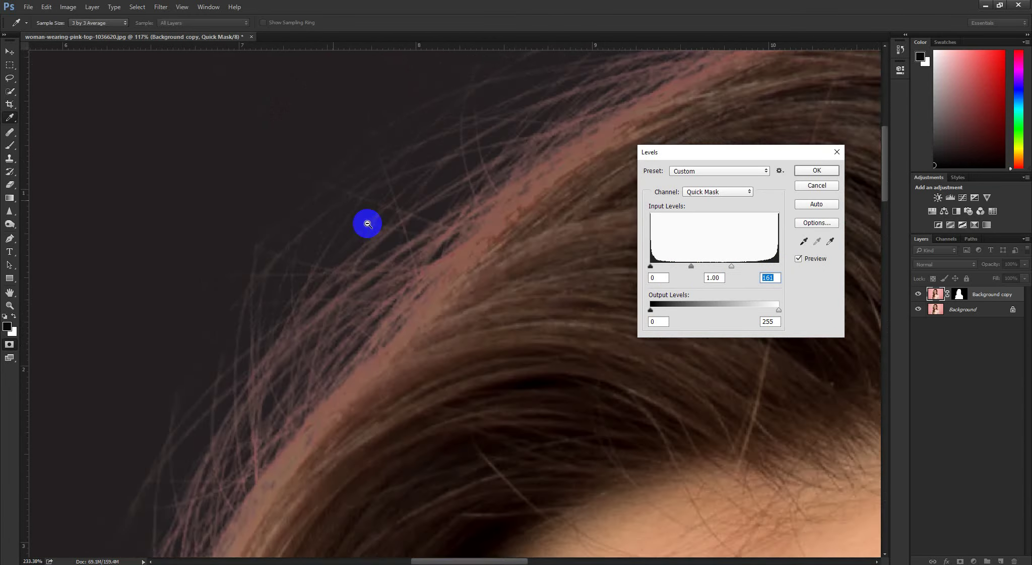
scroll(367, 223, "down", 1)
left_click_drag(367, 224, 212, 308)
left_click_drag(453, 223, 336, 221)
left_click_drag(630, 327, 481, 183)
Step: Compare the Levels preview off and on, lower the white input slightly further, and apply the adjustment
left_click(805, 260)
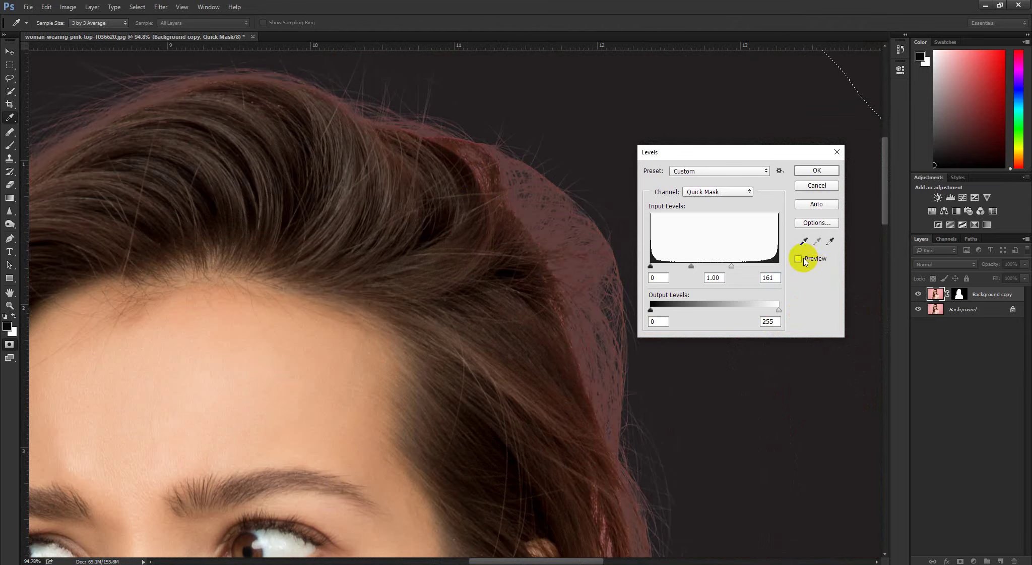
left_click(803, 258)
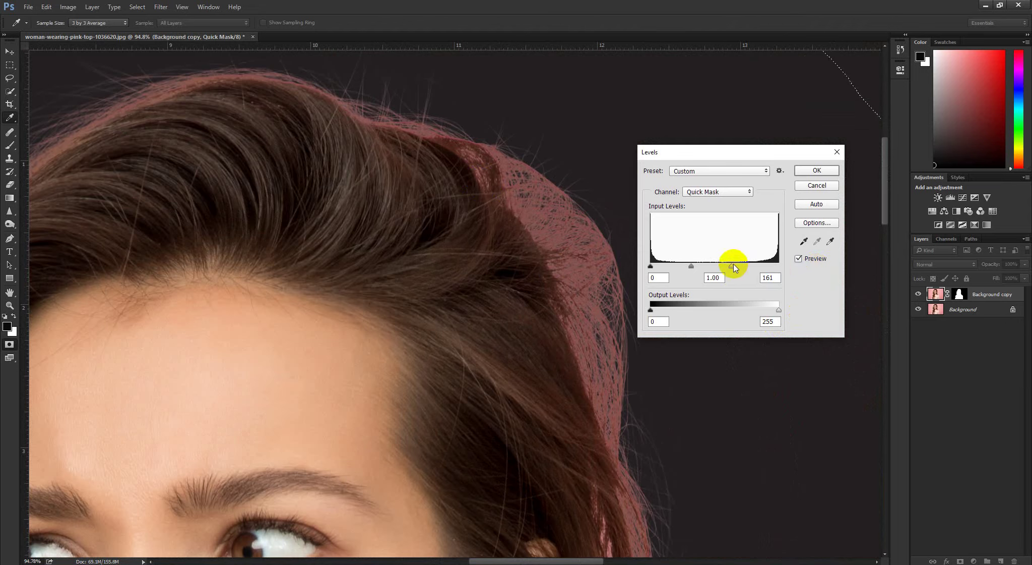
left_click_drag(734, 264, 726, 264)
left_click(808, 170)
Step: Inspect the quick mask's coverage of the fine hair strands around the whole figure
scroll(541, 207, "down", 2)
left_click_drag(478, 286, 546, 454)
scroll(352, 245, "up", 1)
scroll(352, 244, "down", 3)
left_click_drag(464, 544, 475, 286)
scroll(478, 281, "down", 2)
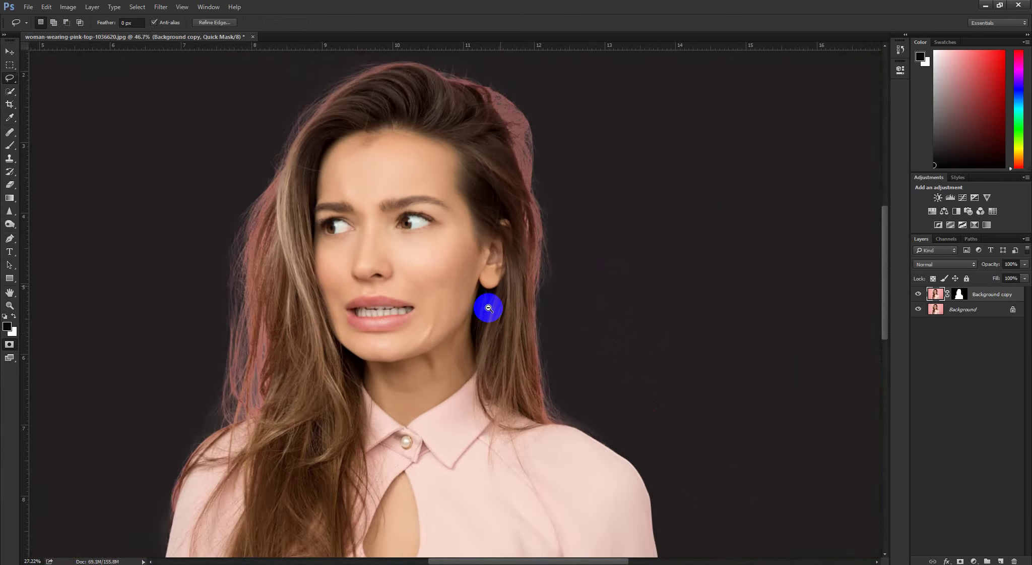
scroll(488, 308, "up", 2)
scroll(152, 235, "up", 3)
left_click_drag(180, 287, 251, 508)
scroll(368, 214, "up", 3)
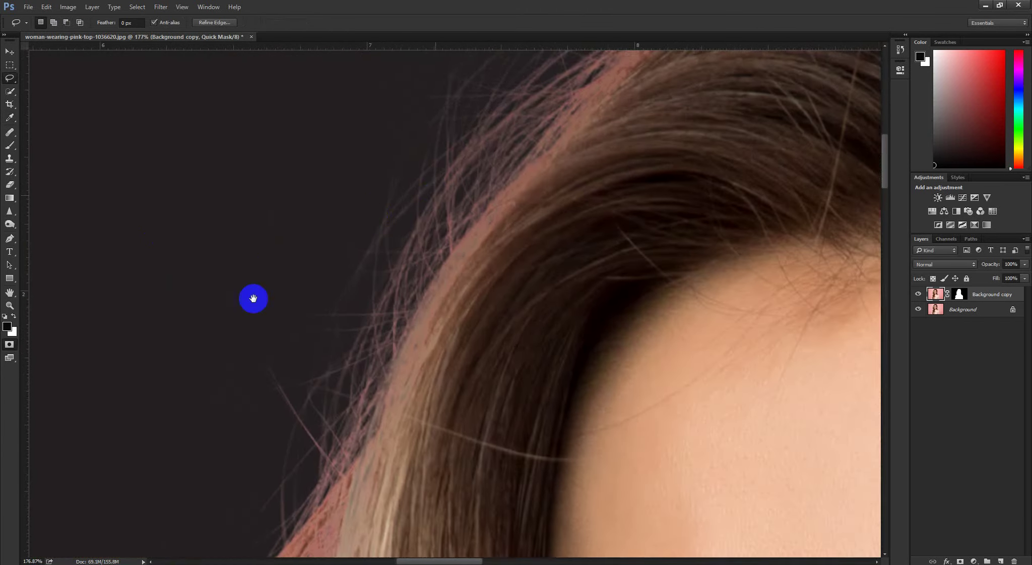
scroll(253, 298, "down", 8)
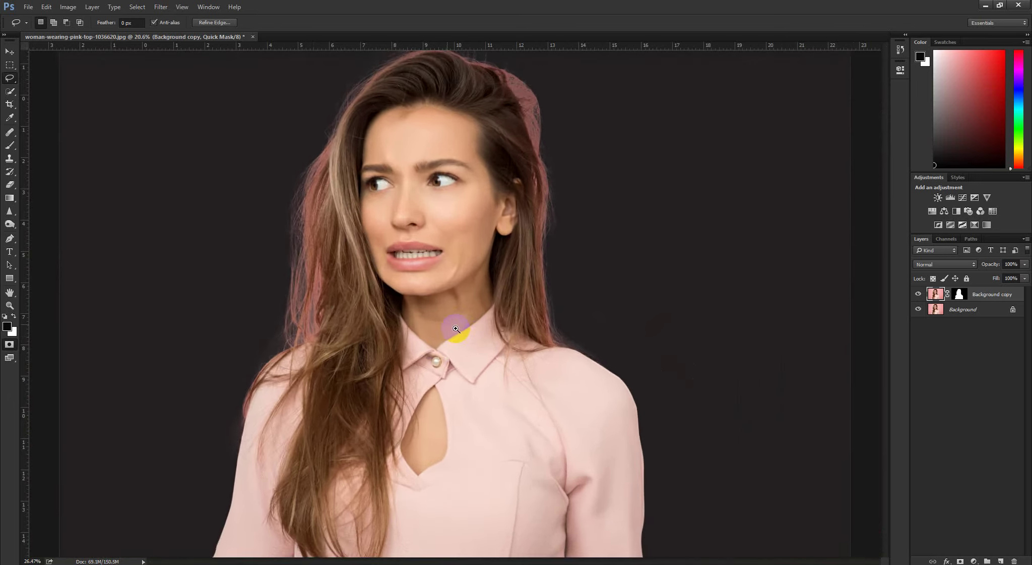
scroll(455, 329, "down", 1)
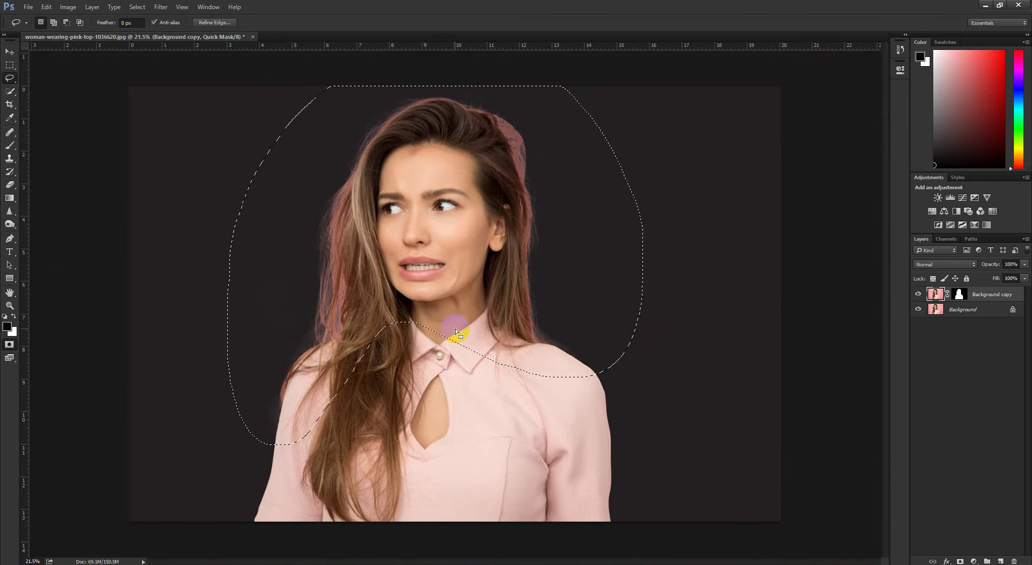
Step: Exit Quick Mask and replace the Background copy layer's mask with a new one made from the selection
key("q")
left_click(958, 294)
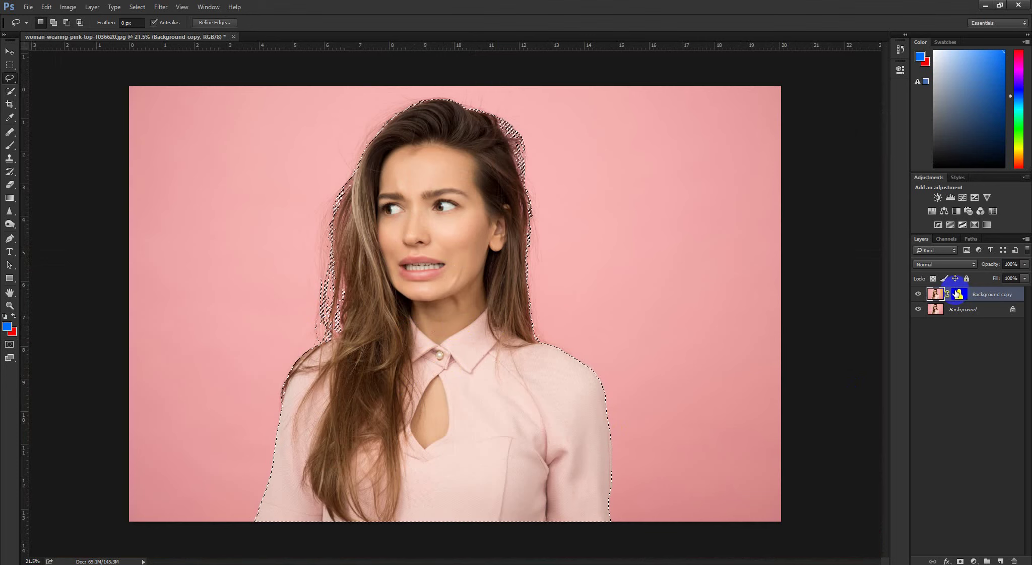
right_click(960, 295)
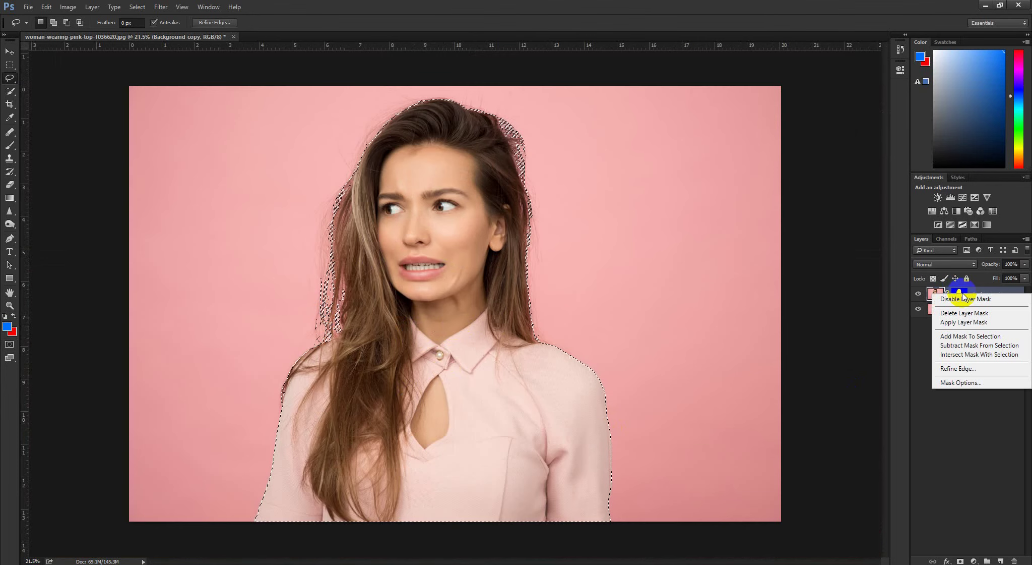
left_click(971, 313)
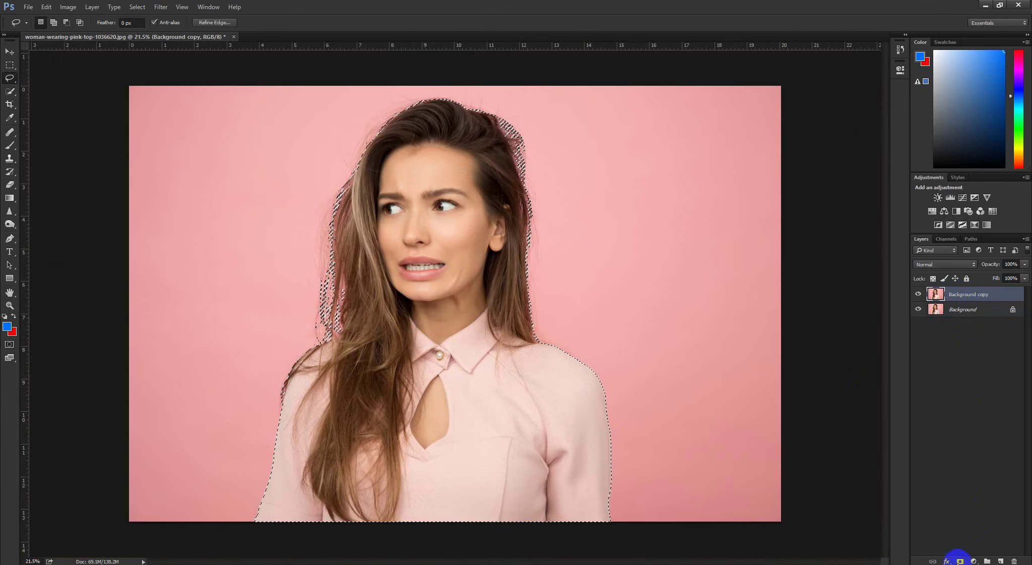
left_click(960, 561)
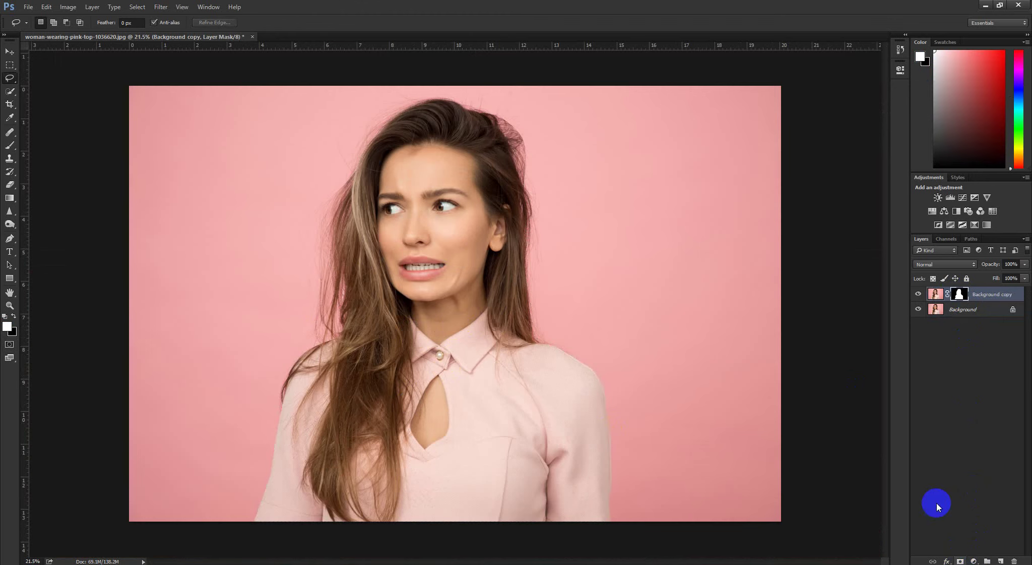
Step: Add a white Solid Color fill layer directly above the Background layer
left_click(967, 308)
left_click(974, 561)
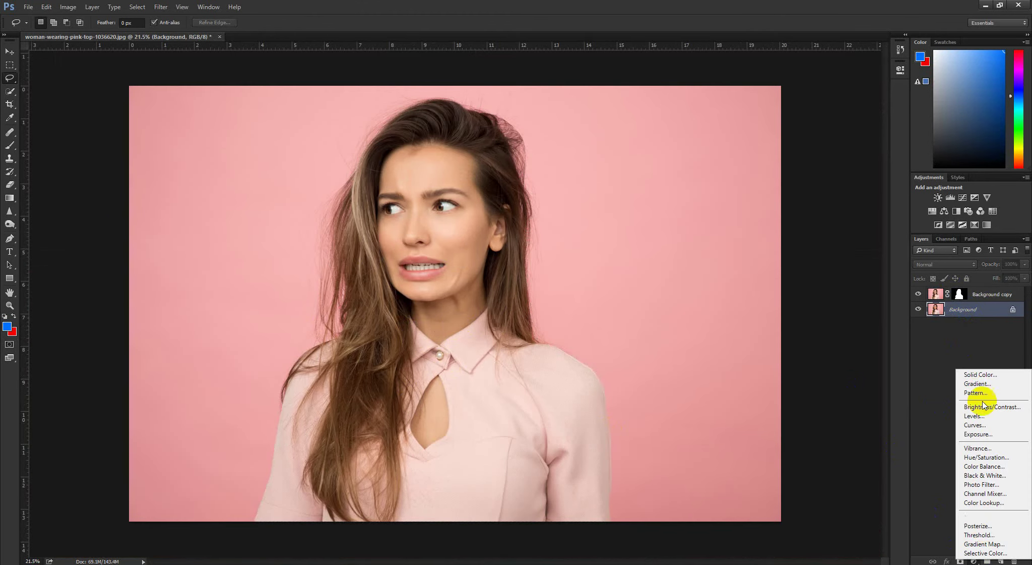
left_click(980, 374)
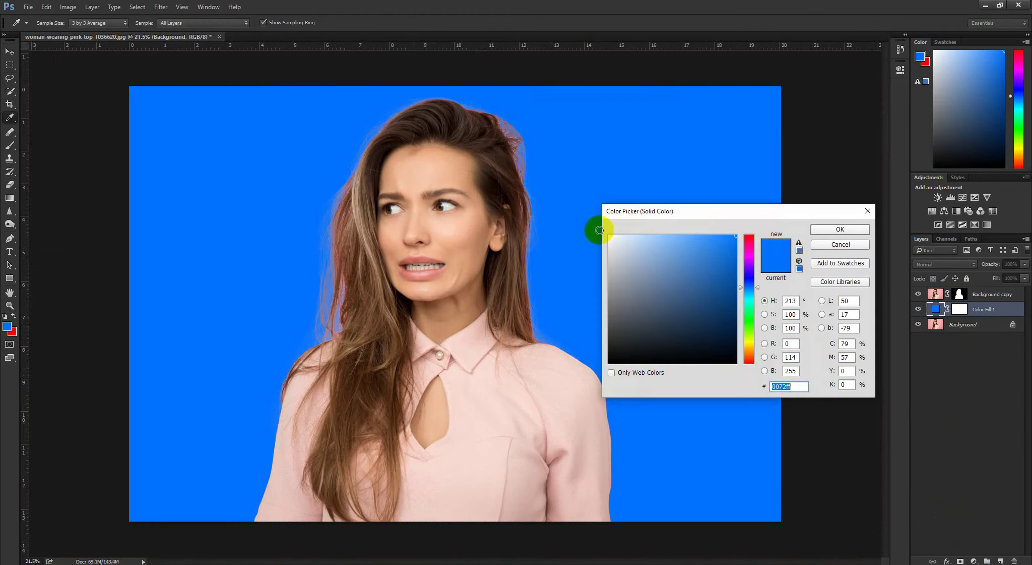
left_click(609, 235)
left_click(819, 233)
Step: Display the Background copy layer's mask on its own, framing the shoulder and hair on the image's left side
key("l")
left_click(957, 294)
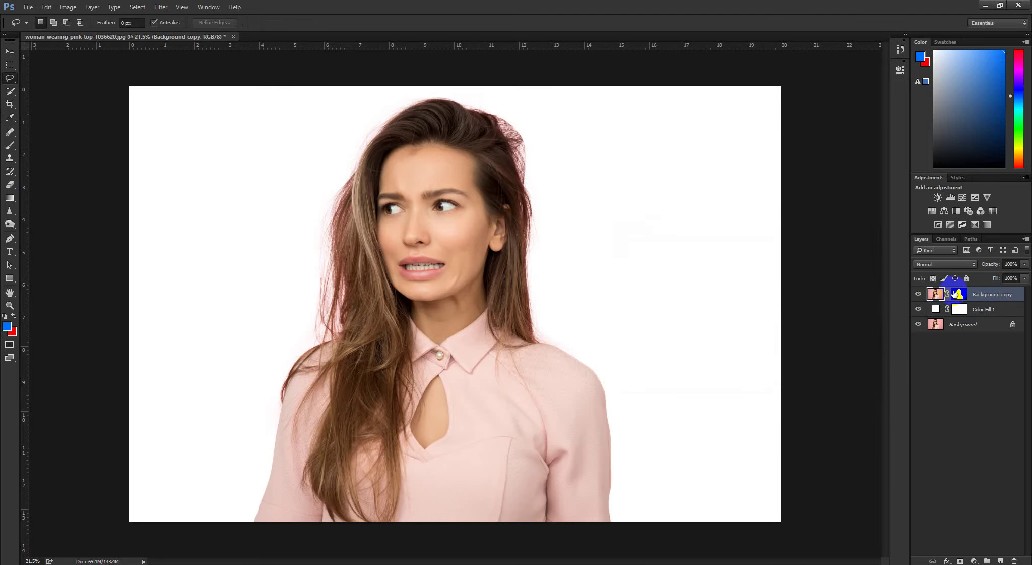
left_click(959, 294, "alt")
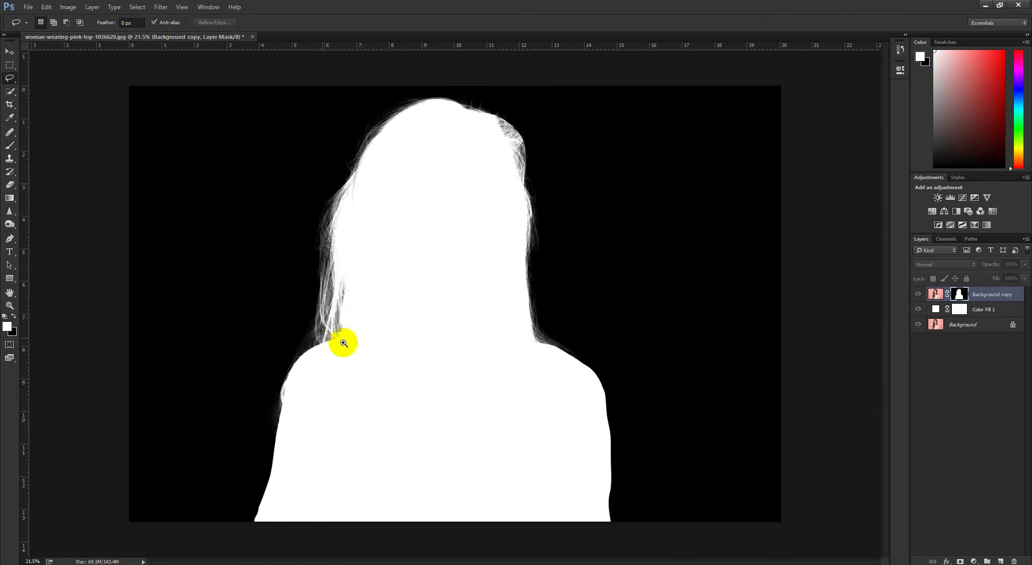
left_click_drag(296, 378, 501, 339)
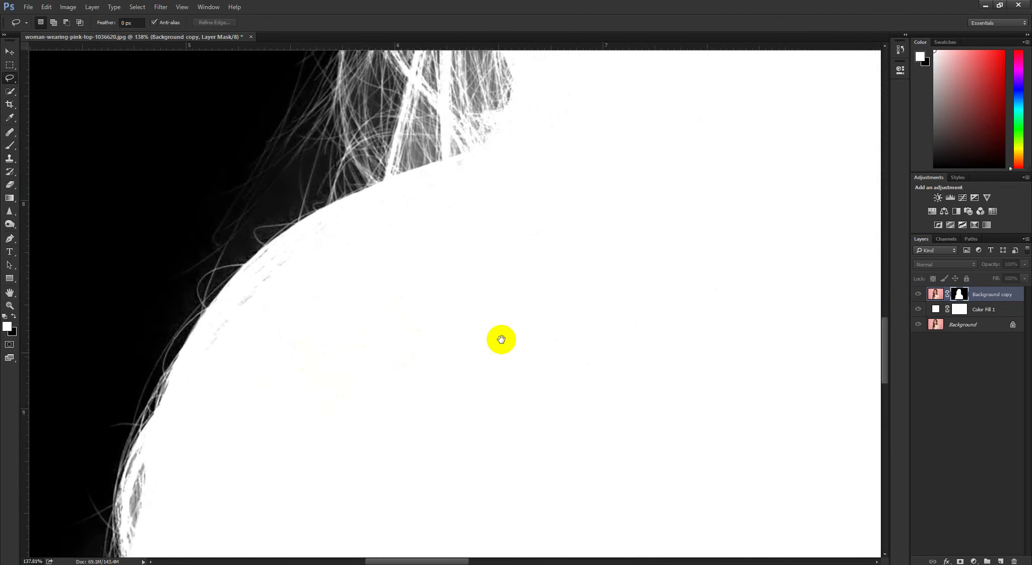
Step: Set the foreground colour to white and brush away the grey specks inside the shoulder edge on the Background copy layer's mask
left_click(960, 295, "alt")
left_click(960, 296, "alt")
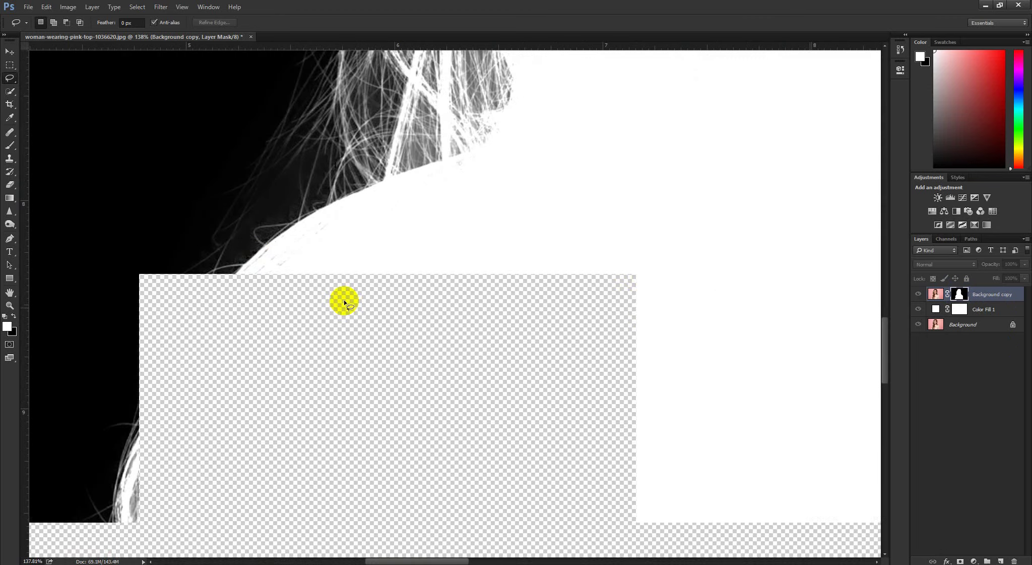
left_click_drag(252, 257, 288, 301)
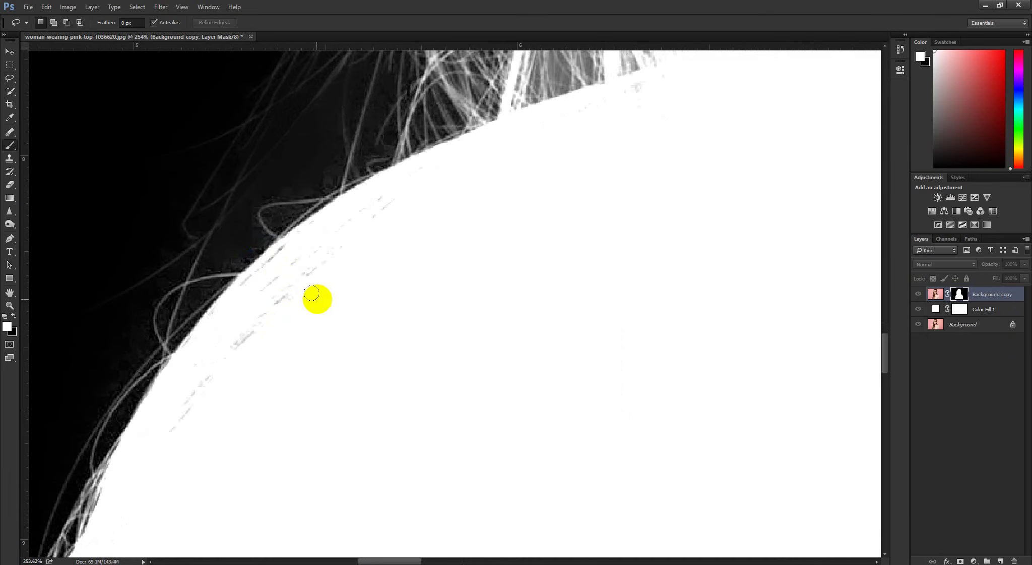
key("b")
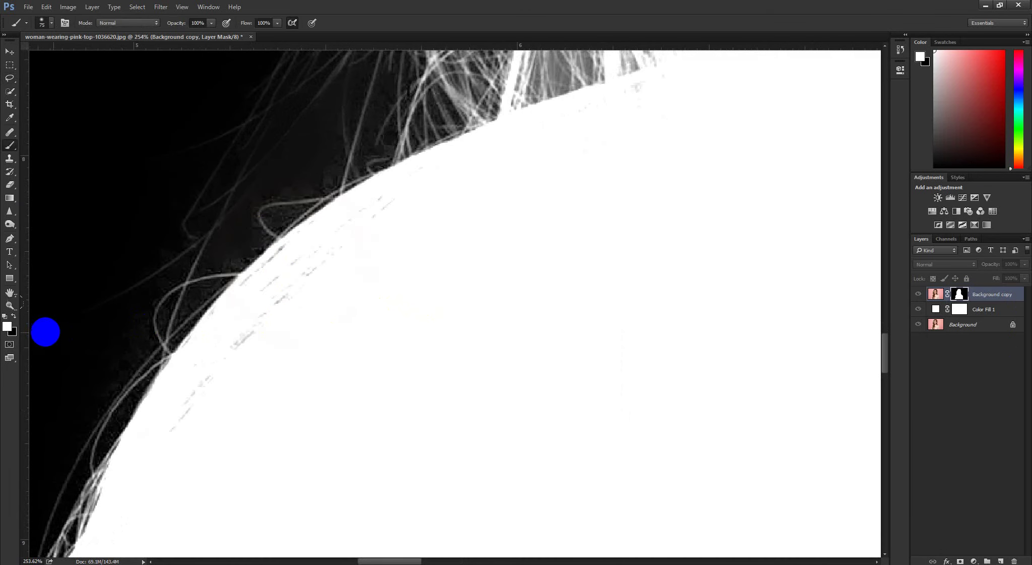
left_click(9, 331)
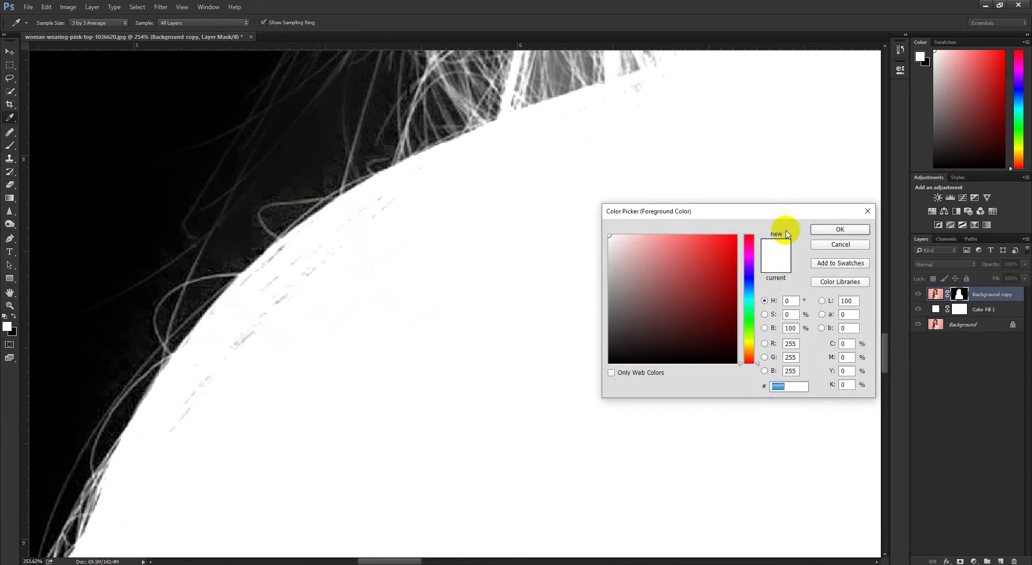
left_click(828, 232)
mouse_move(338, 233)
left_mouse_down()
mouse_move(236, 358)
mouse_move(290, 245)
mouse_move(232, 320)
mouse_move(195, 407)
mouse_move(185, 377)
left_mouse_up()
scroll(554, 227, "down", 5)
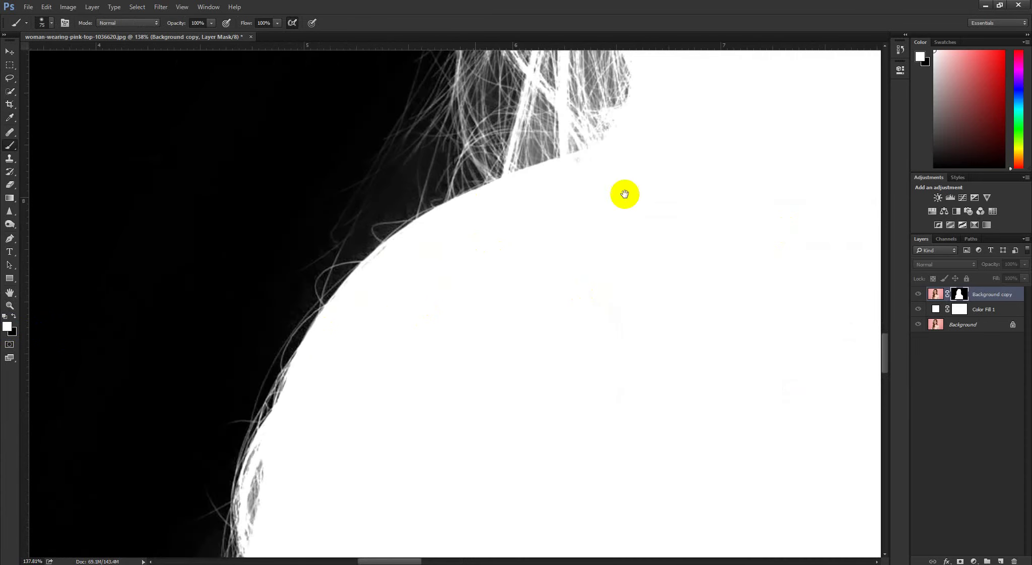
Step: Paint white over the grey strand inside the upper hair edge of the mask and return to the normal image view
left_click_drag(625, 194, 388, 447)
left_click_drag(353, 101, 269, 420)
scroll(303, 353, "down", 2)
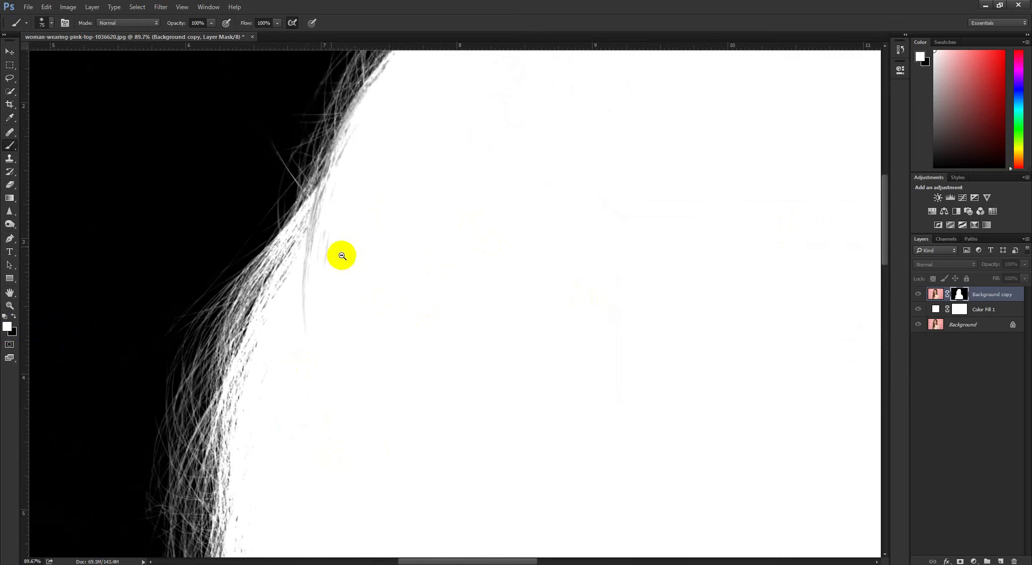
left_click(938, 301)
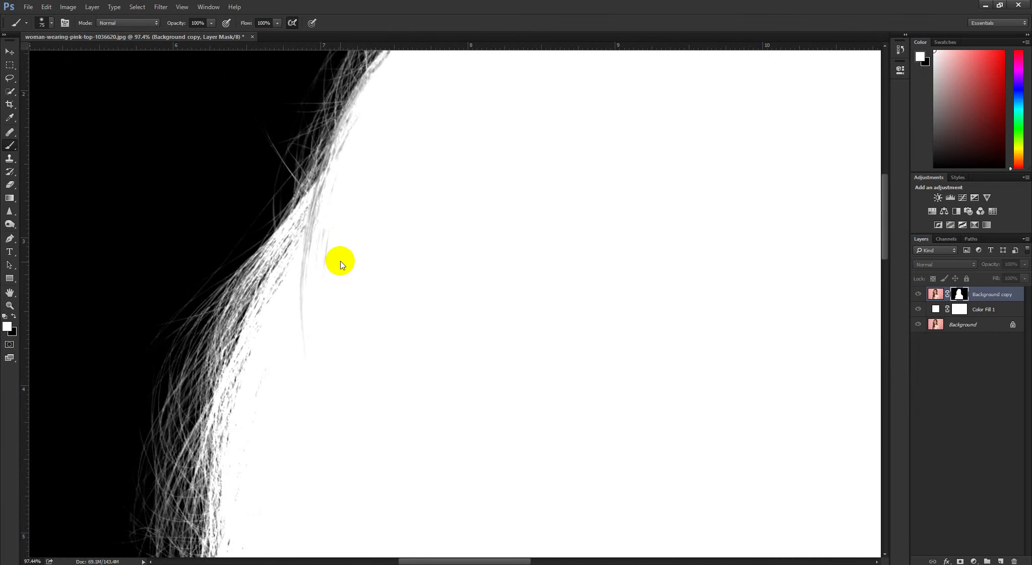
left_click_drag(346, 264, 322, 265)
mouse_move(314, 315)
left_mouse_down()
mouse_move(302, 346)
mouse_move(329, 237)
mouse_move(311, 275)
mouse_move(309, 234)
left_mouse_up()
left_click_drag(464, 196, 508, 212)
left_click_drag(477, 343, 426, 75)
left_click_drag(499, 504, 435, 182)
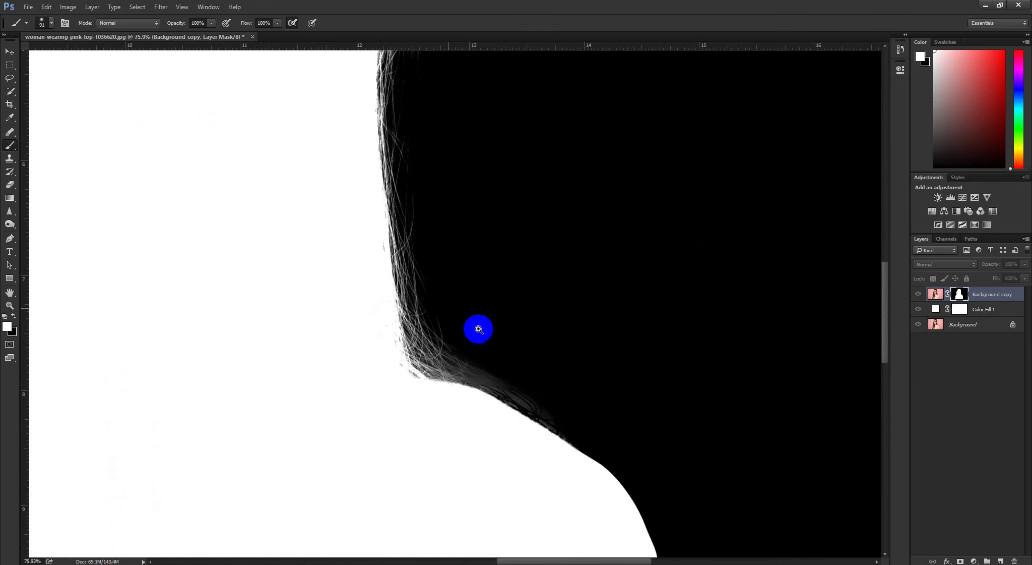
left_click_drag(478, 328, 470, 338)
scroll(468, 339, "down", 5)
left_click(959, 293, "alt")
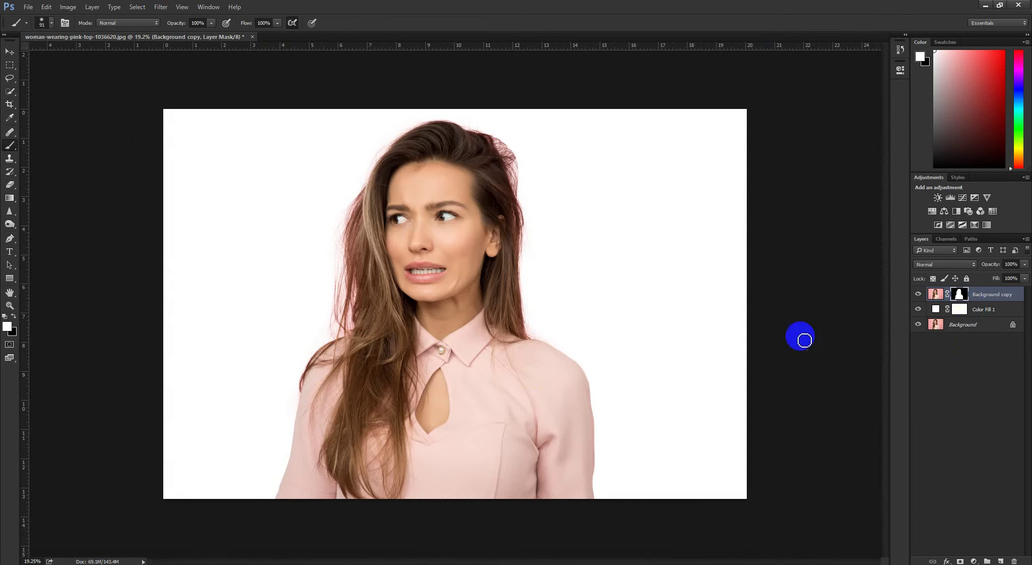
Step: Inspect the hair edges around the head against the white fill for leftover background colour
left_click_drag(347, 204, 447, 240)
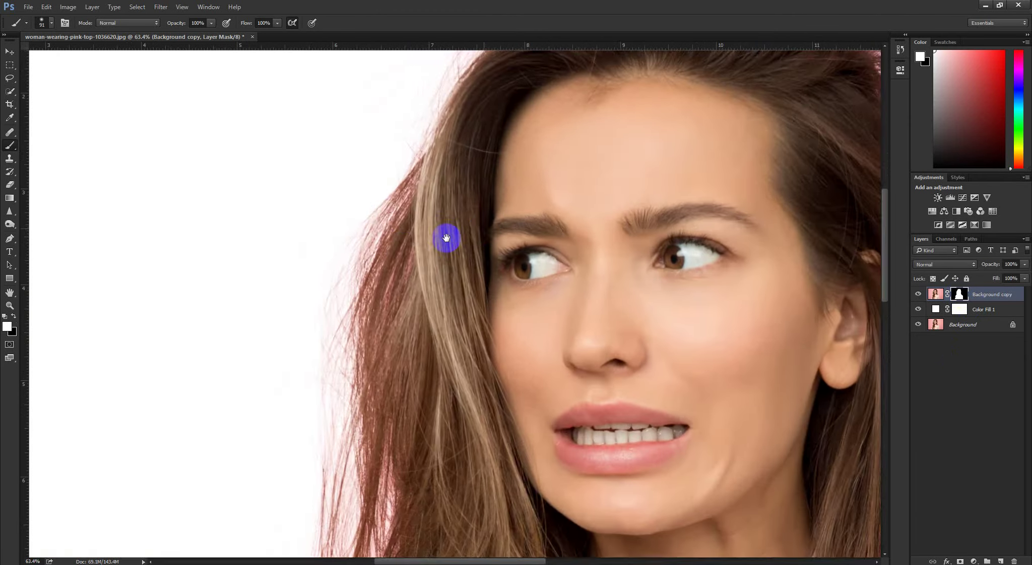
left_click_drag(700, 101, 343, 310)
left_click_drag(508, 222, 358, 91)
left_click_drag(505, 365, 462, 206)
left_click_drag(435, 318, 392, 309)
left_click_drag(244, 252, 250, 260)
scroll(381, 156, "down", 2)
scroll(380, 157, "up", 3)
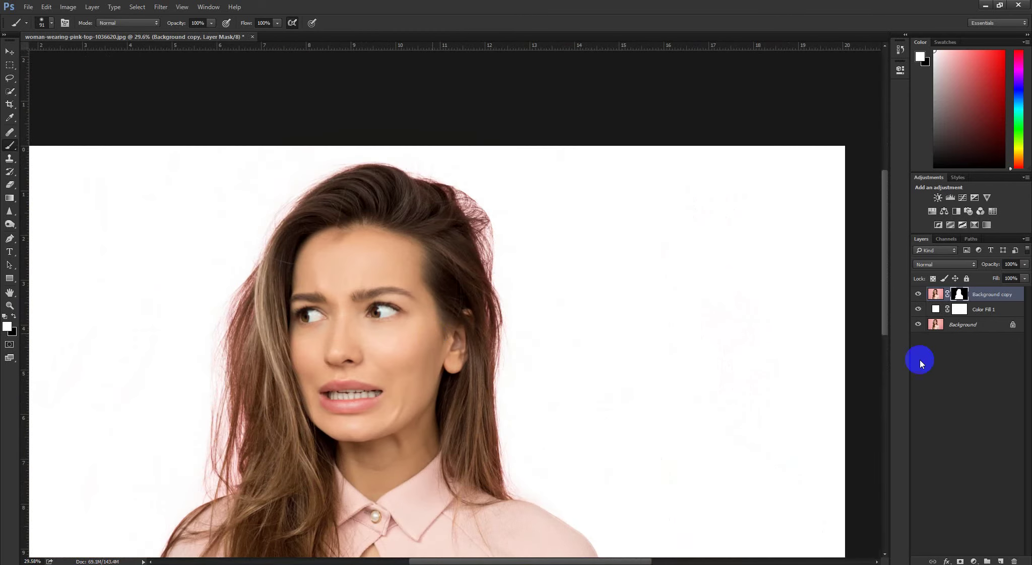
Step: Add a new empty layer above Background copy and sample the dark brown hair colour #38261b as the foreground colour
left_click(1001, 560)
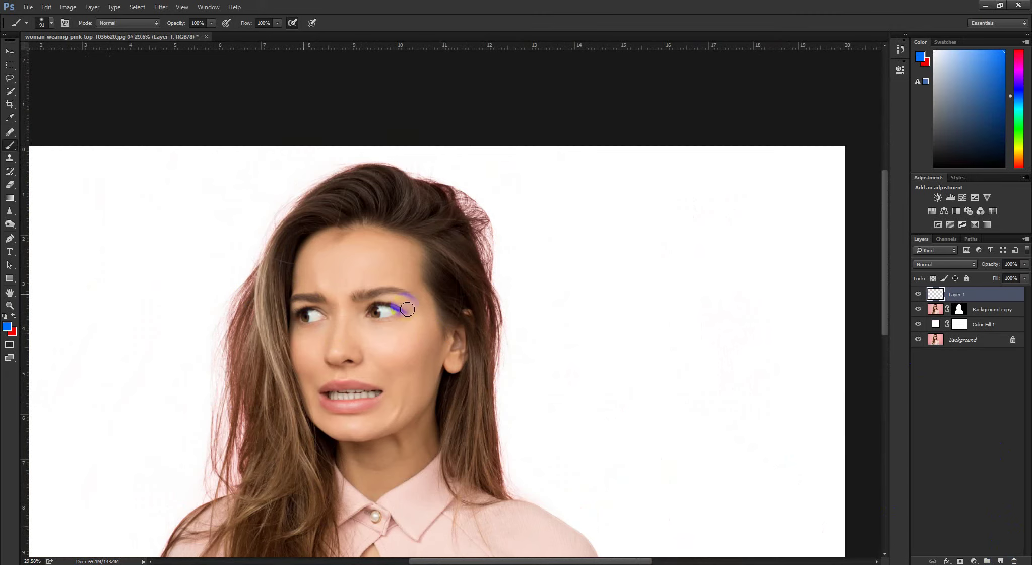
scroll(439, 186, "up", 3)
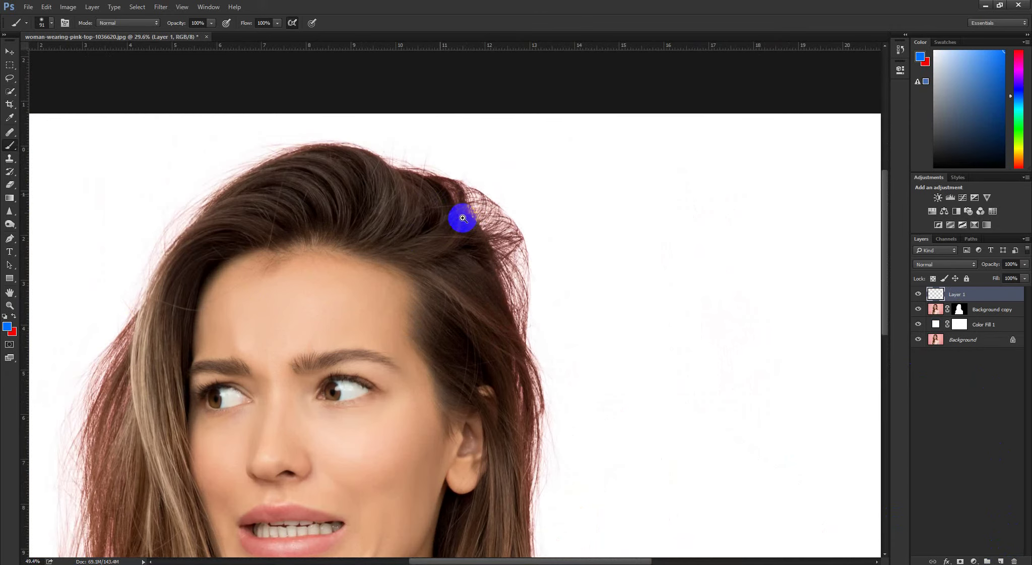
left_click(8, 328)
left_click(273, 207)
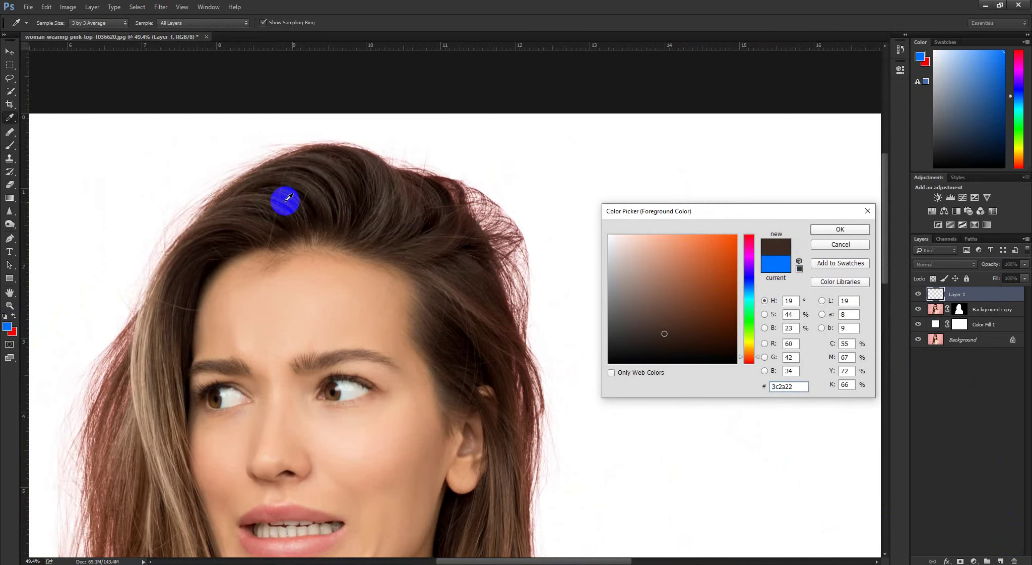
left_click_drag(271, 197, 287, 217)
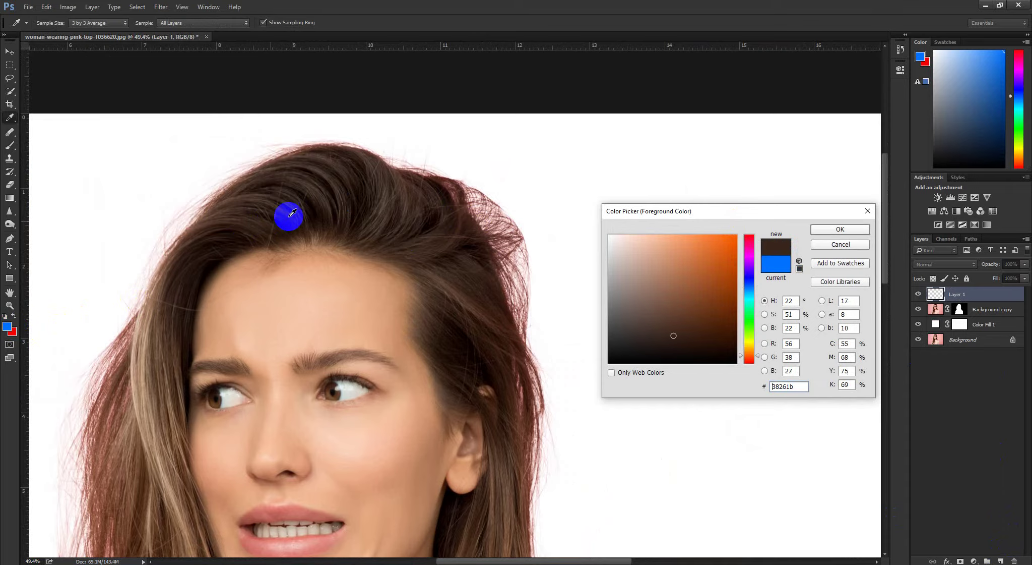
left_click(826, 229)
key("b")
Step: Load the Background copy layer's mask as a selection while keeping the new layer active
scroll(567, 254, "down", 3)
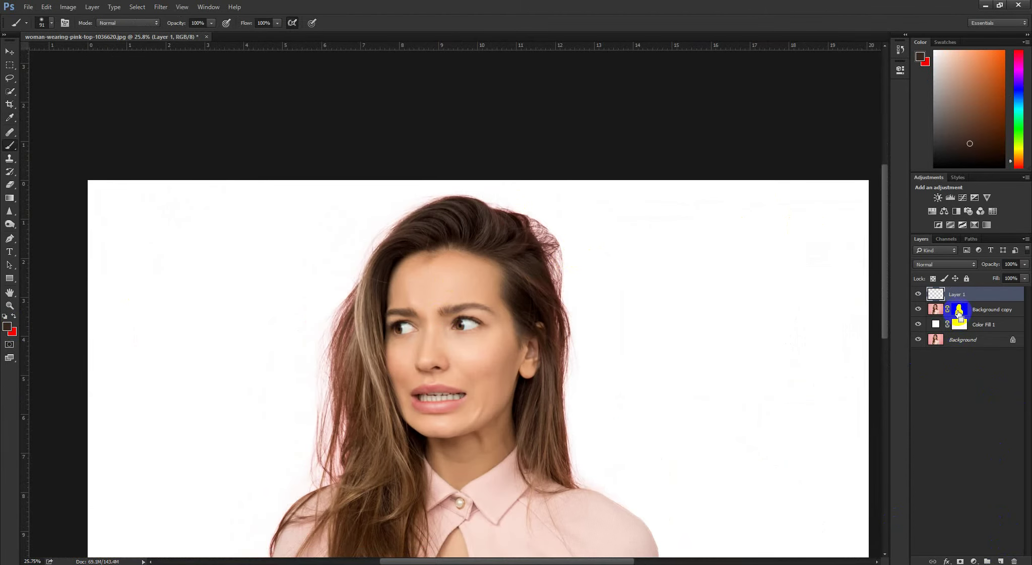
left_click(959, 311, "ctrl")
mouse_move(406, 274)
left_mouse_down()
mouse_move(433, 298)
mouse_move(421, 264)
mouse_move(380, 249)
left_mouse_up()
Step: Set the brush to Overlay mode with 36% opacity and 54% flow
left_click(108, 23)
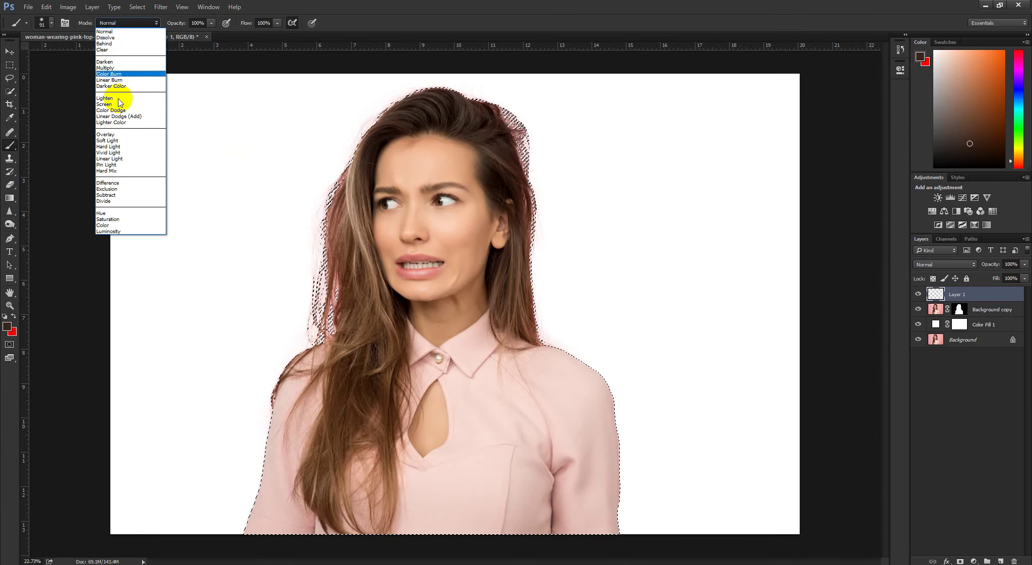
left_click(109, 135)
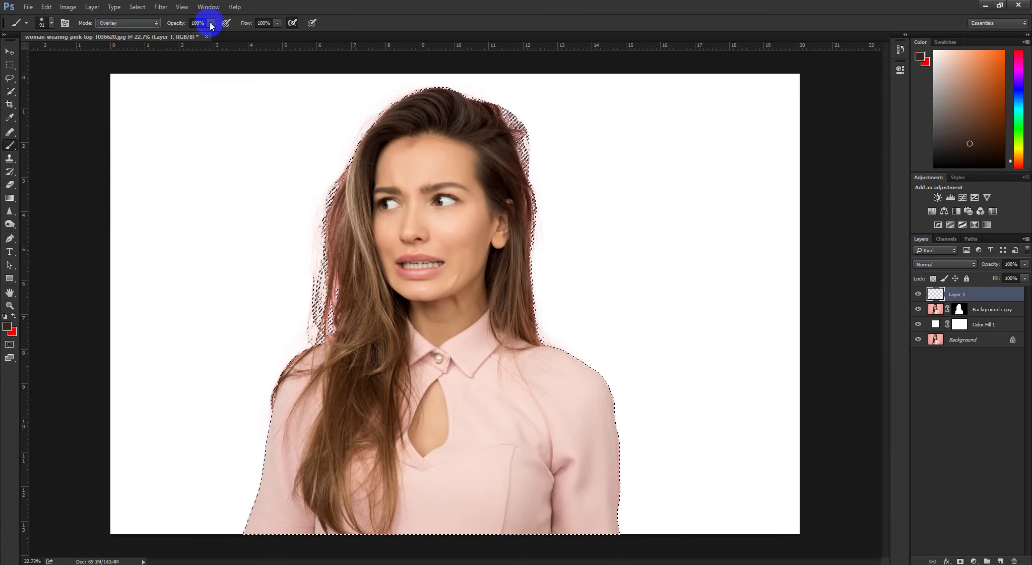
left_click_drag(210, 26, 156, 24)
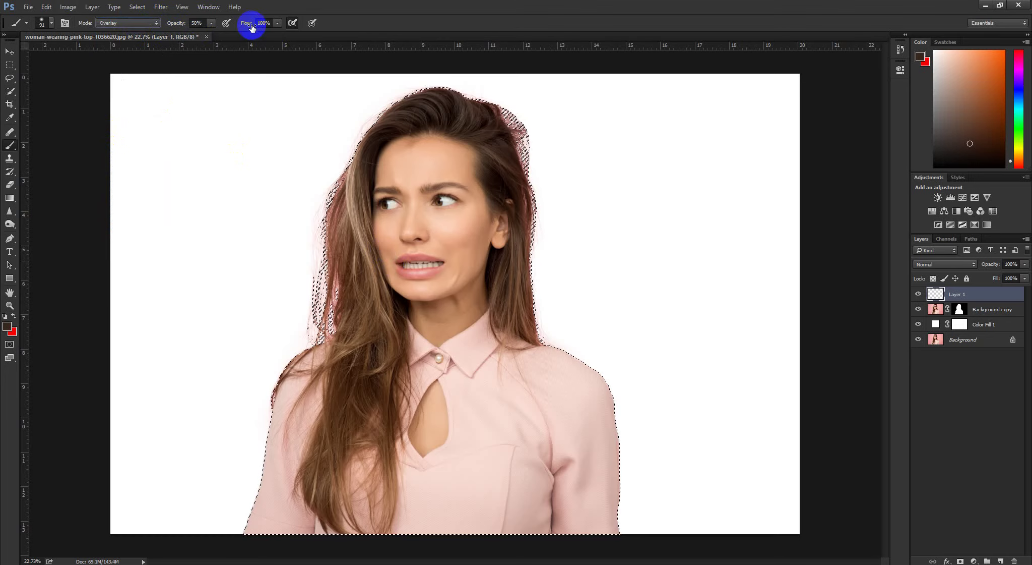
left_click_drag(251, 25, 172, 25)
Step: Brush brown over the pink-tinged hair on the image's left side and along the crown with a 420 px brush
mouse_move(315, 169)
left_mouse_down()
mouse_move(339, 173)
mouse_move(325, 200)
left_mouse_up()
left_click_drag(299, 281, 321, 280)
scroll(286, 214, "up", 2)
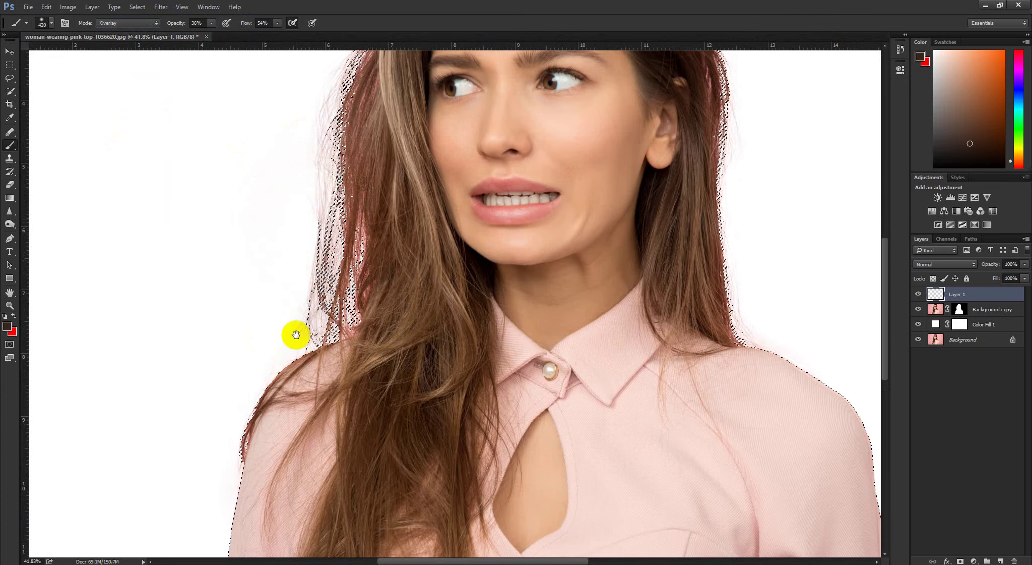
scroll(275, 252, "up", 3)
scroll(280, 237, "up", 4)
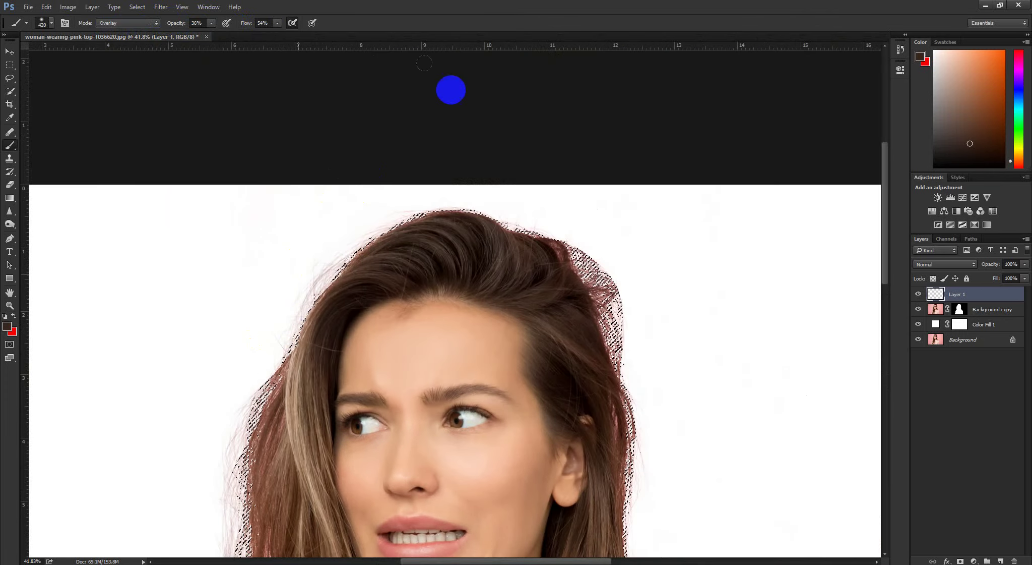
left_click_drag(438, 192, 362, 165)
mouse_move(460, 175)
left_mouse_down()
mouse_move(405, 136)
mouse_move(488, 181)
mouse_move(471, 237)
mouse_move(427, 138)
mouse_move(436, 320)
mouse_move(421, 271)
mouse_move(434, 342)
left_mouse_up()
Step: Brush brown over the hair edge on the image's right side down to the shoulder, adjusting the brush size as needed
scroll(486, 187, "down", 5)
scroll(487, 187, "right", 2)
right_click(480, 270, "alt")
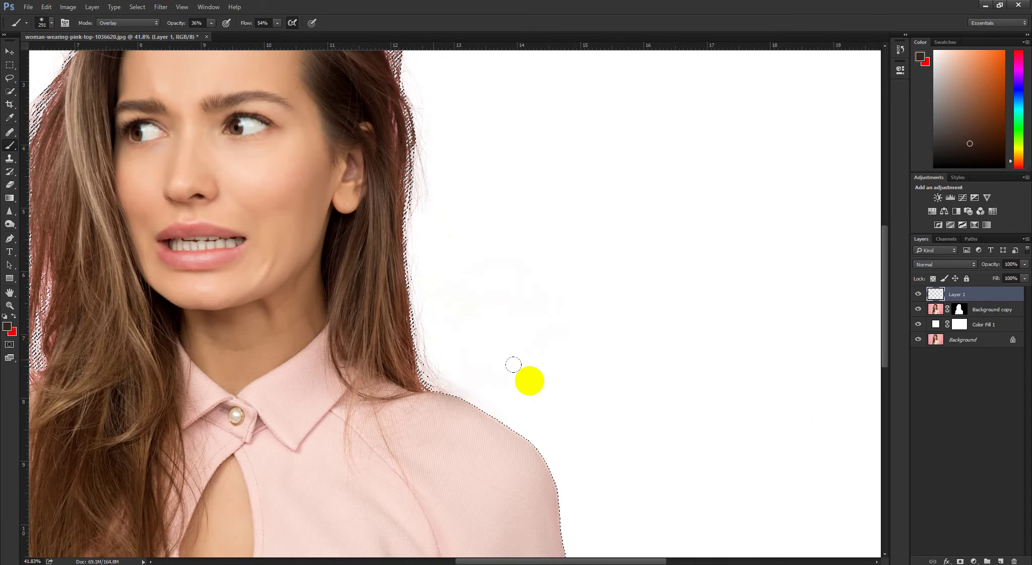
right_click(468, 367, "alt")
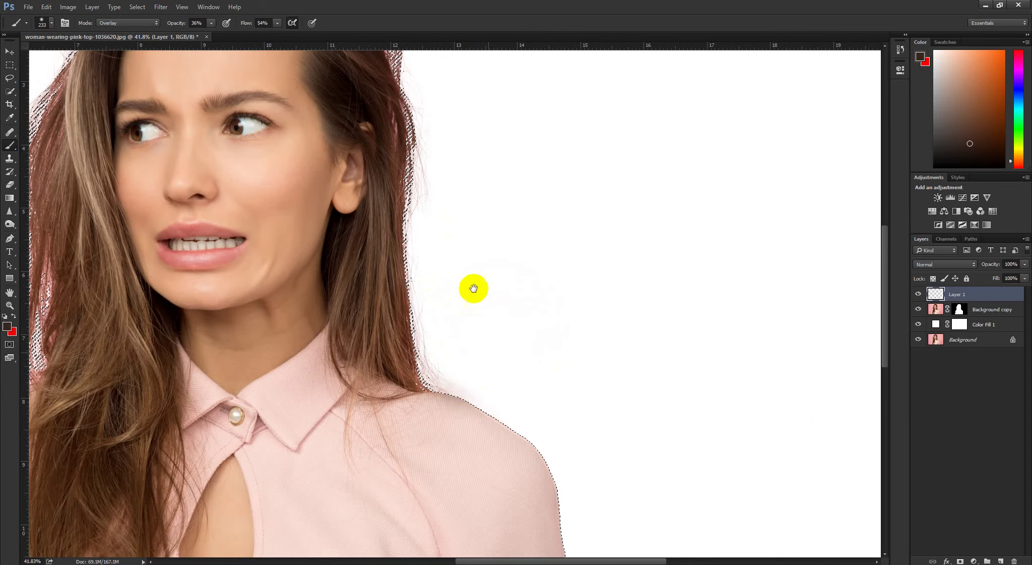
left_click_drag(453, 217, 514, 358)
right_click(492, 354, "alt")
left_click_drag(477, 126, 553, 239)
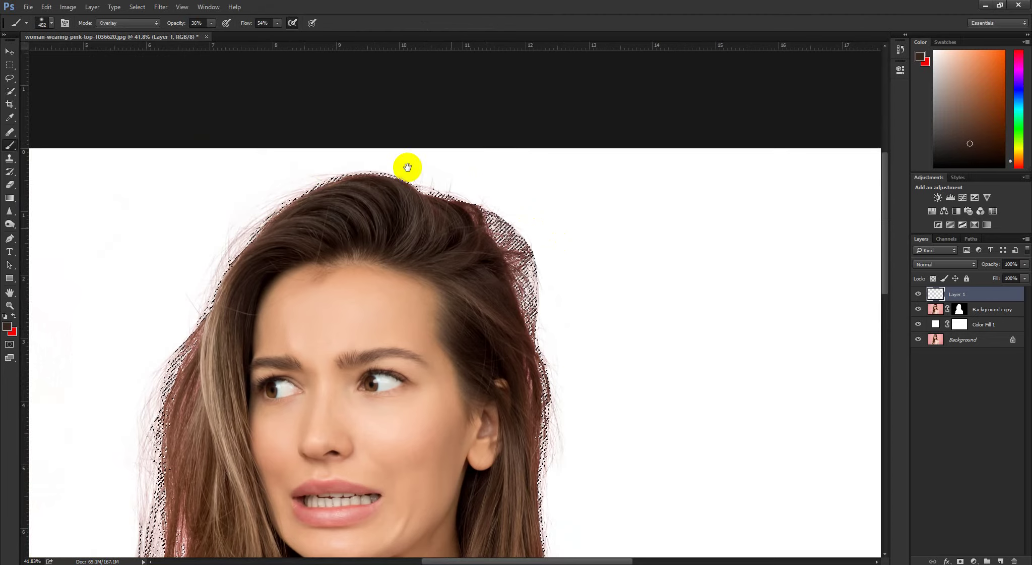
Step: Resize the brush to 382 px and brush more brown over the loose hair on the image's left side above the shoulder
scroll(504, 302, "down", 2)
scroll(504, 303, "right", 1)
scroll(545, 328, "down", 2)
scroll(544, 328, "right", 1)
left_click_drag(582, 305, 641, 290)
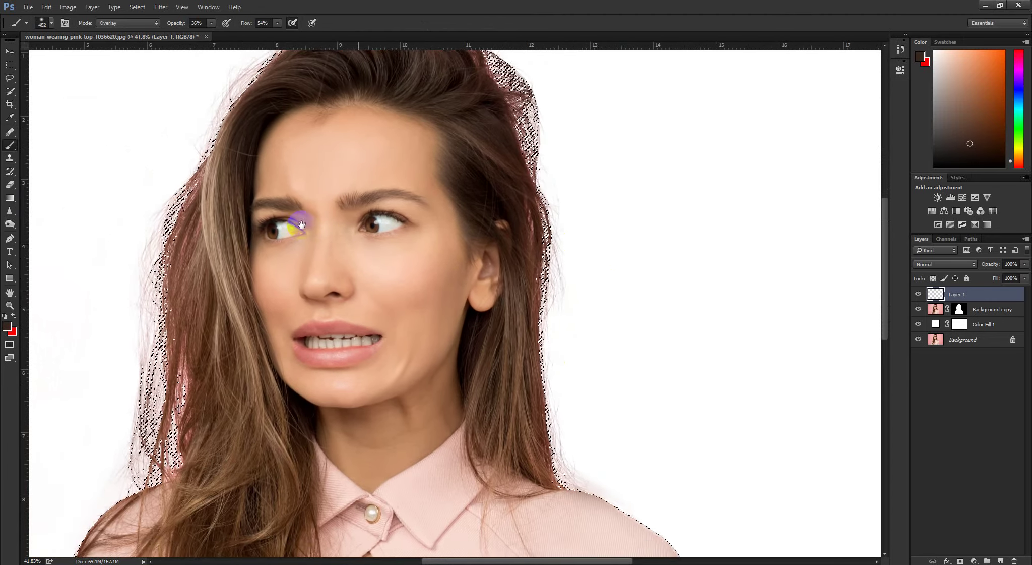
scroll(382, 226, "down", 1)
left_click_drag(382, 226, 443, 284)
scroll(220, 306, "down", 3)
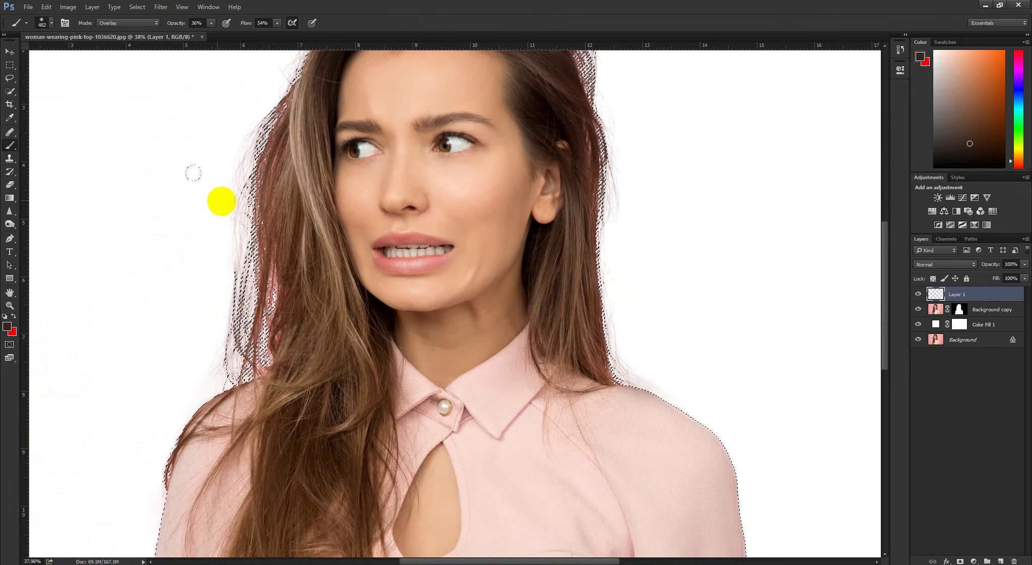
left_click_drag(250, 263, 248, 306)
right_click(249, 307, "alt")
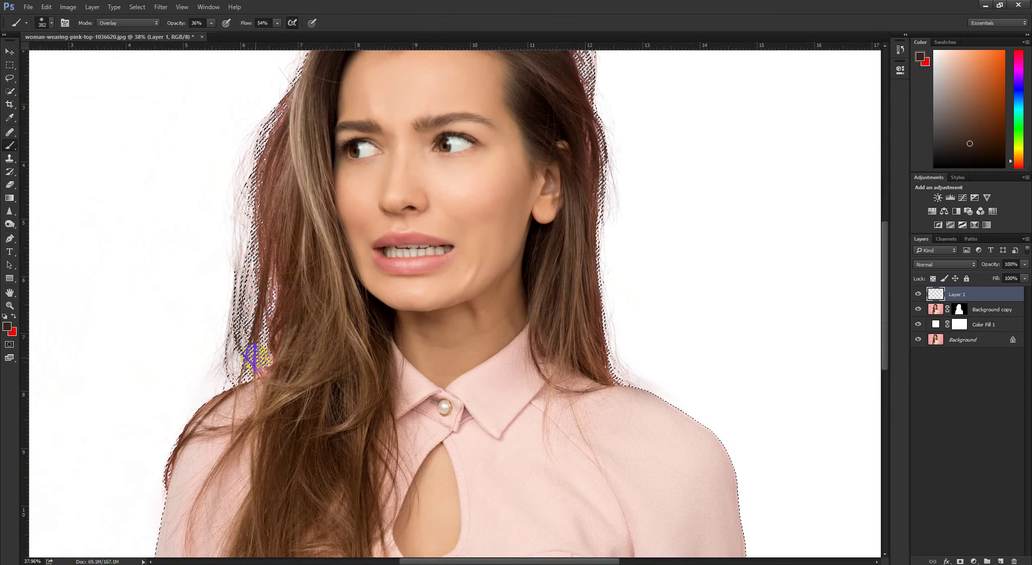
scroll(245, 272, "down", 3)
left_click_drag(260, 233, 248, 358)
Step: Dismiss the zoom options and deselect the figure's outline
right_click(219, 237)
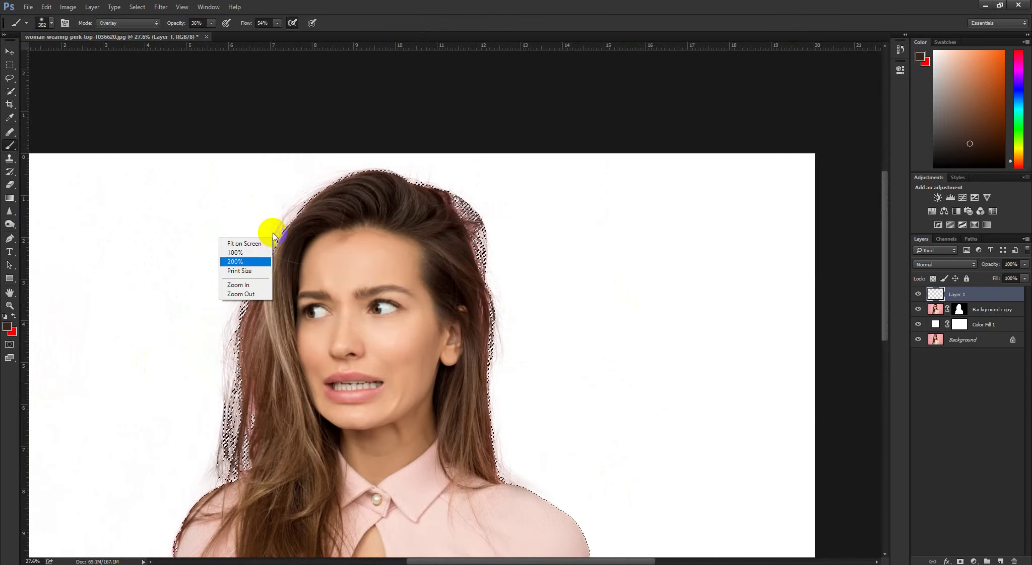
left_click(384, 4)
key("ctrl+d")
Step: Toggle Layer 1's visibility to compare the hair with and without the brown tint
mouse_move(393, 226)
left_mouse_down()
mouse_move(357, 228)
mouse_move(396, 225)
left_mouse_up()
scroll(459, 227, "down", 4)
scroll(467, 230, "up", 2)
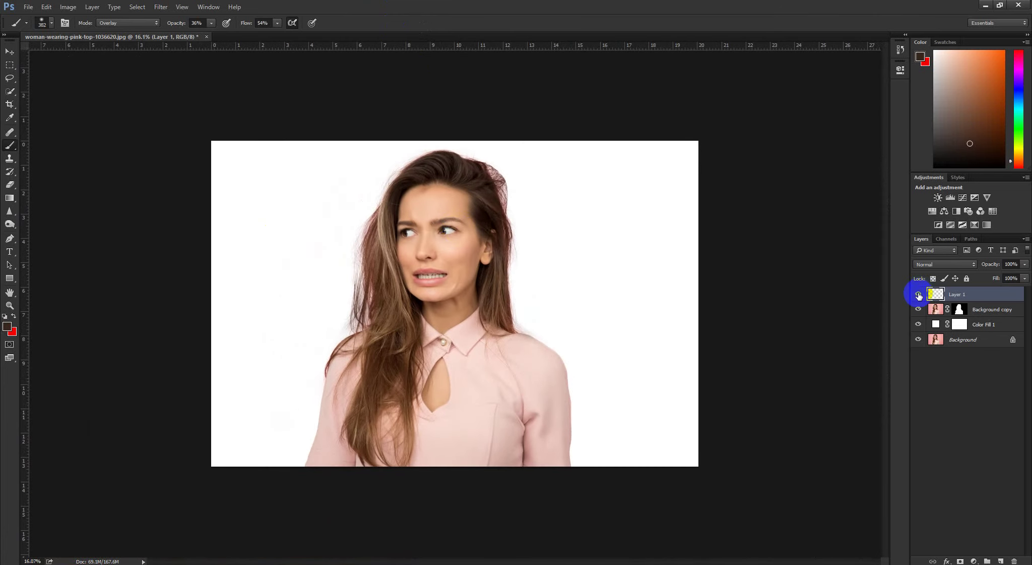
left_click(918, 294)
left_click(918, 294)
scroll(399, 381, "up", 2)
scroll(402, 378, "down", 1)
scroll(386, 303, "down", 1)
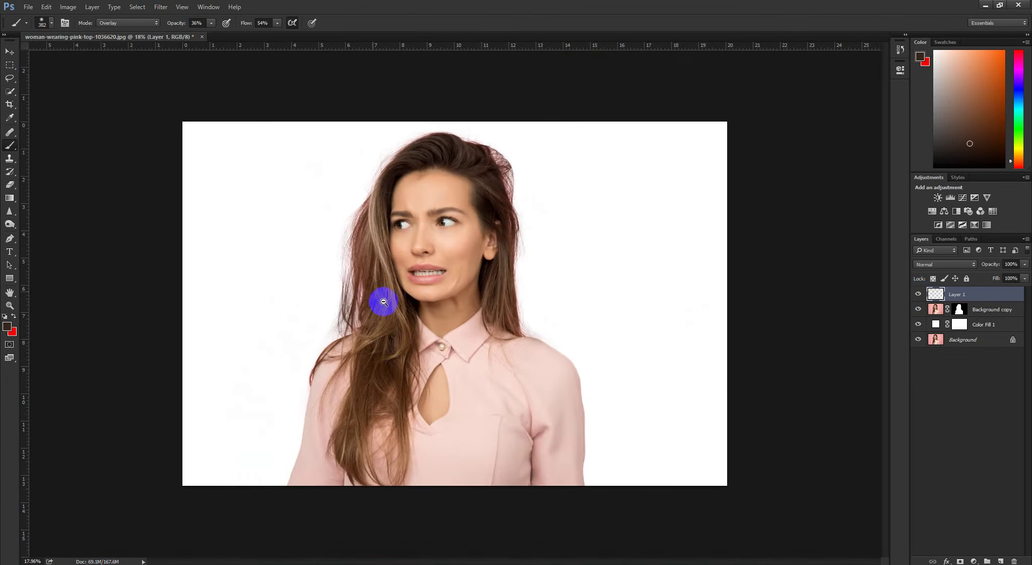
Step: Inspect the tinted hair closely from the crown down the image's right side to the shoulder and back up
scroll(390, 316, "up", 1)
scroll(545, 146, "up", 2)
scroll(478, 273, "up", 2)
left_click_drag(479, 273, 527, 273)
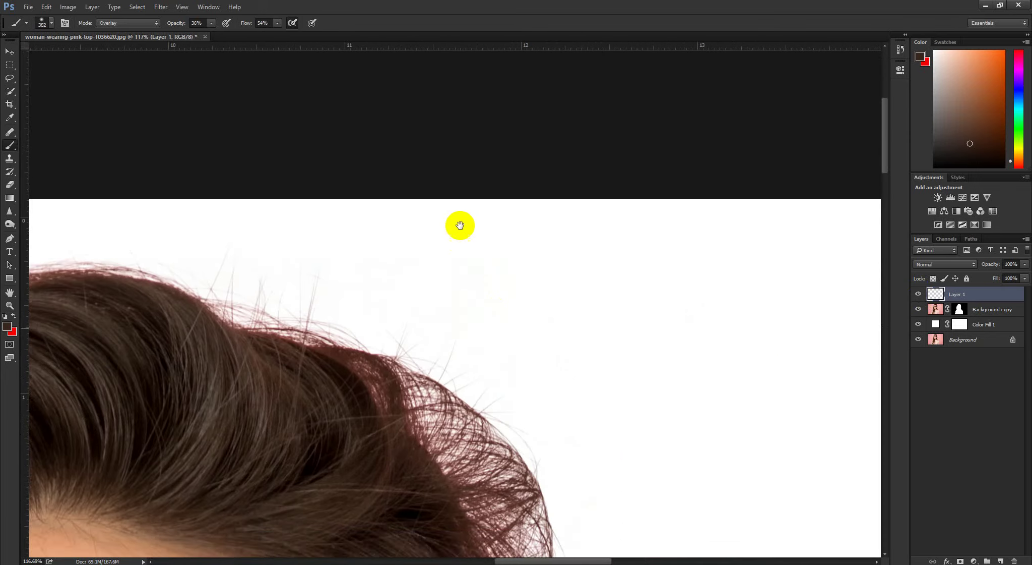
left_click_drag(459, 226, 434, 121)
left_click_drag(536, 448, 491, 280)
left_click_drag(517, 313, 510, 312)
left_click_drag(315, 114, 403, 212)
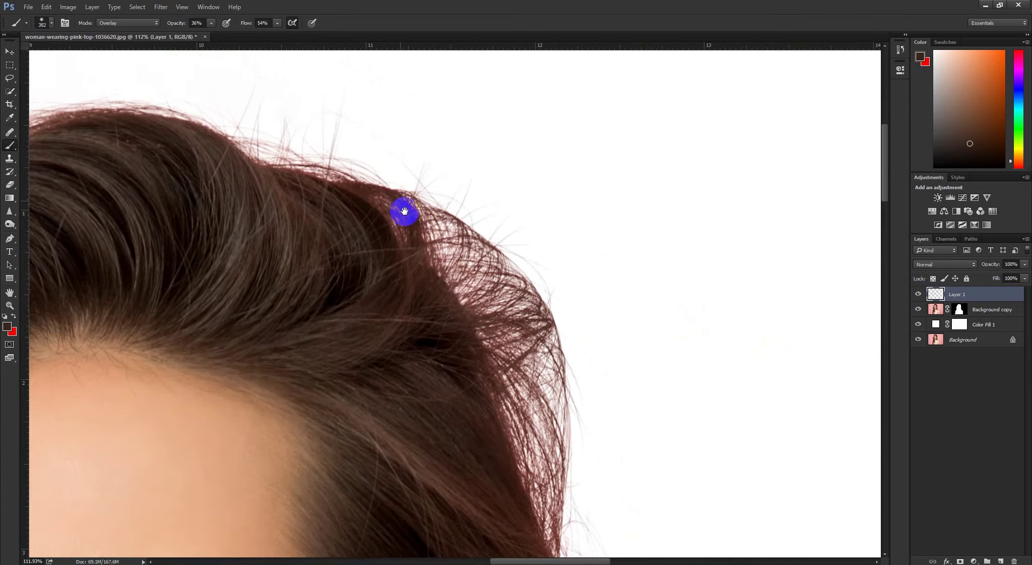
left_click_drag(300, 177, 346, 191)
left_click_drag(625, 407, 454, 245)
scroll(454, 244, "up", 1)
left_click_drag(526, 537, 406, 50)
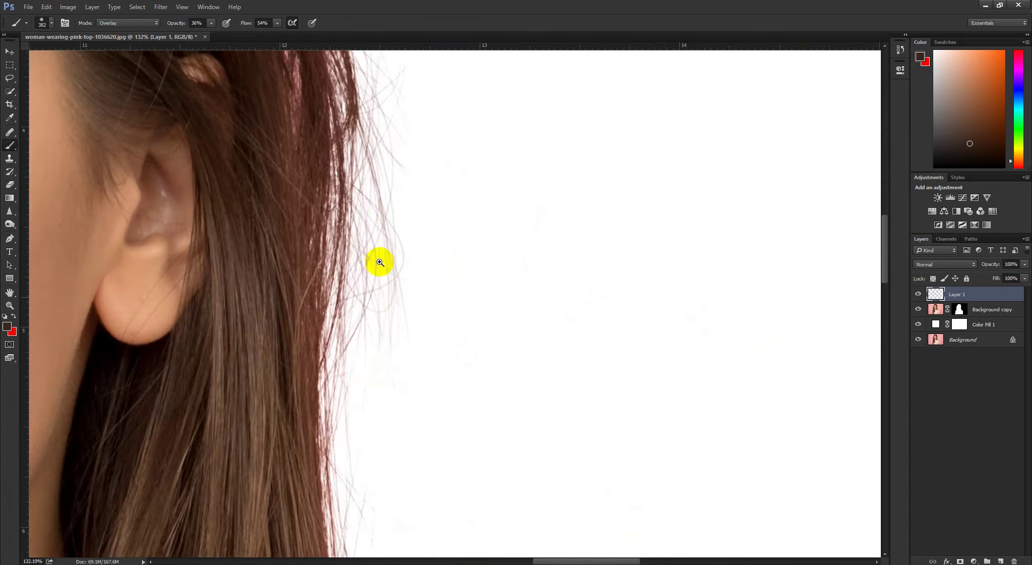
left_click_drag(378, 260, 420, 276)
left_click_drag(415, 318, 387, 185)
left_click_drag(409, 372, 384, 212)
left_click_drag(399, 340, 372, 136)
left_click_drag(381, 286, 365, 151)
left_click_drag(387, 336, 363, 181)
left_click_drag(465, 378, 440, 390)
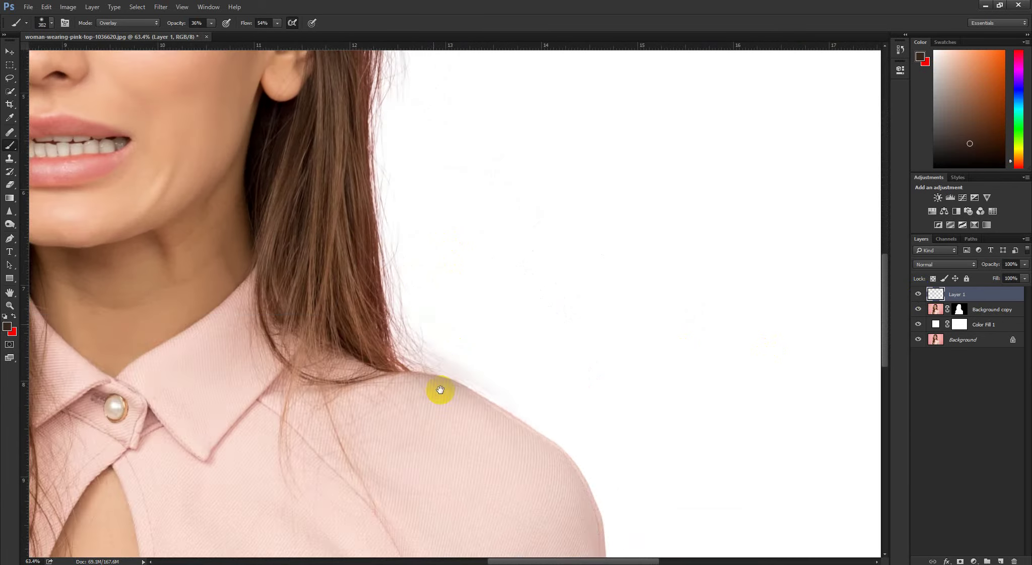
left_click_drag(438, 237, 443, 378)
left_click_drag(441, 197, 471, 454)
left_click_drag(400, 57, 482, 300)
left_click_drag(229, 313, 259, 306)
scroll(260, 306, "down", 4)
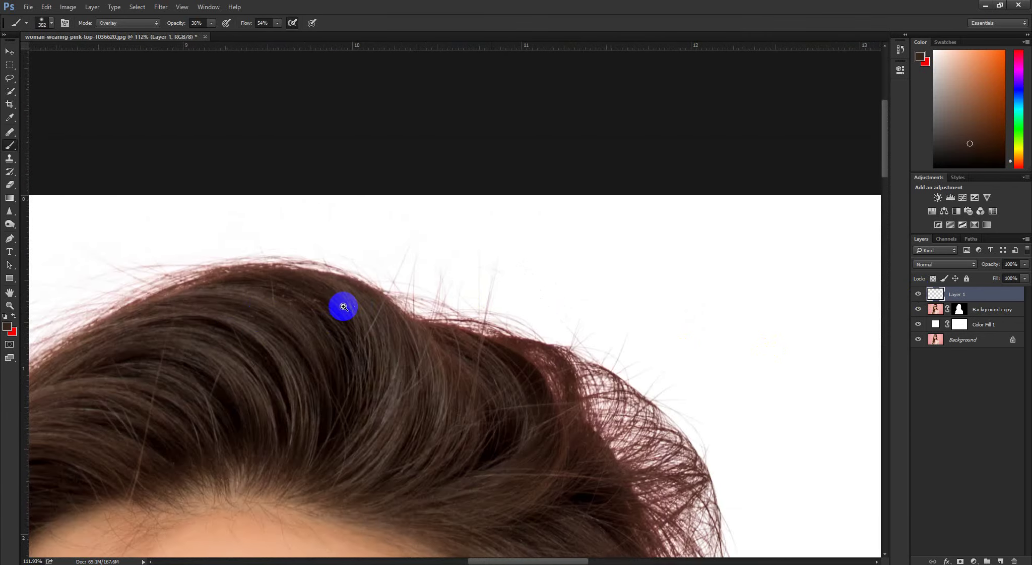
Step: Group Layer 1, Background copy and Color Fill 1, and hide the group to show the original photo in full
scroll(414, 312, "down", 1)
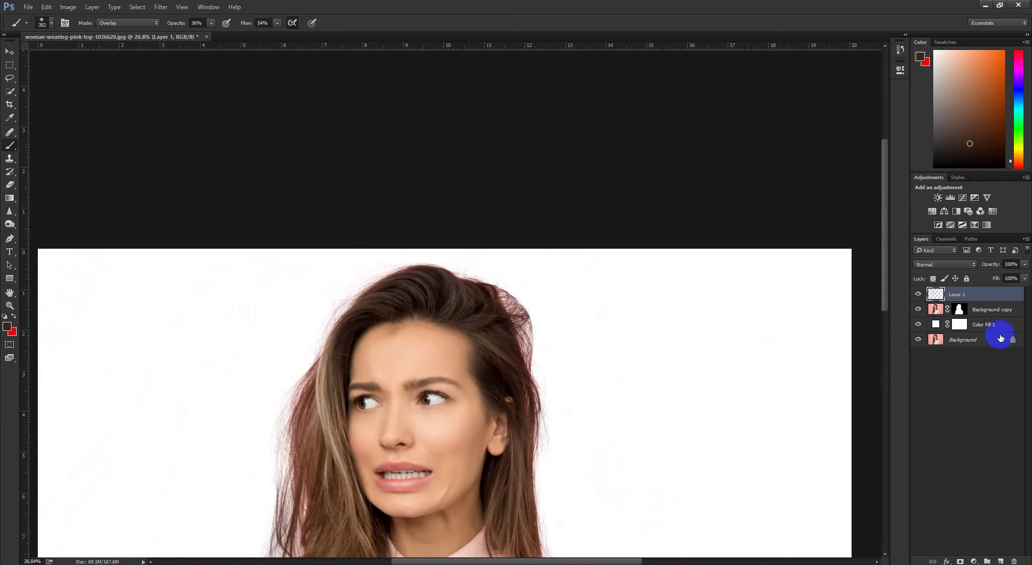
left_click(1010, 328, "shift")
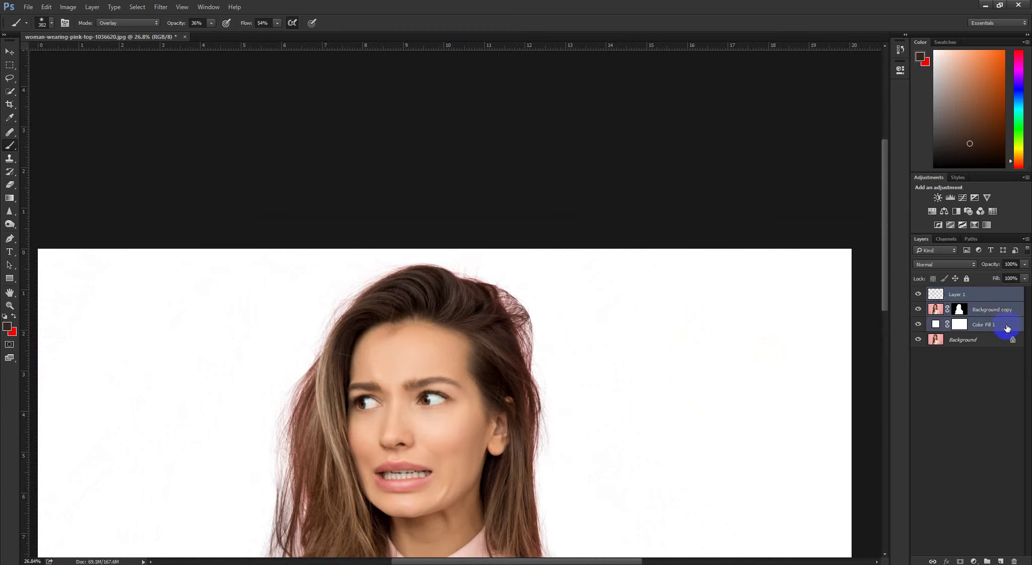
key("ctrl+g")
left_click(918, 293)
key("ctrl+0")
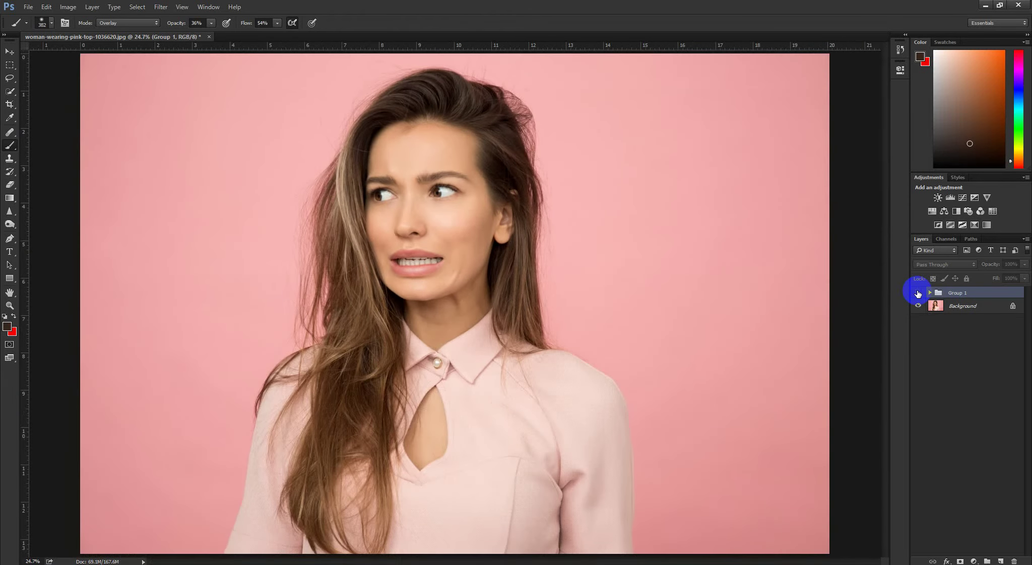
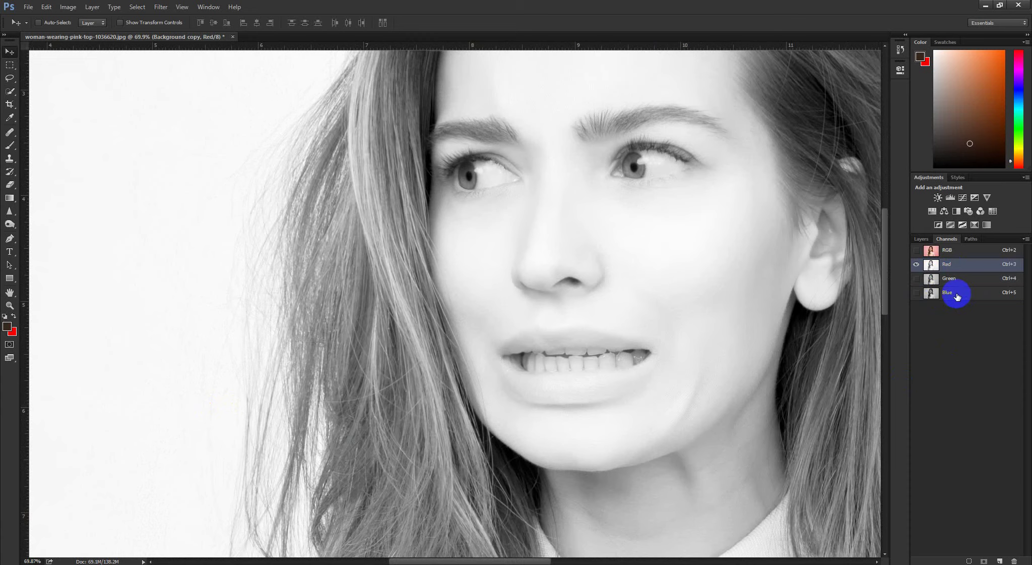
Step: View the Blue channel alone and examine the contrast of the flyaway hairs at the side and crown
left_click(957, 296)
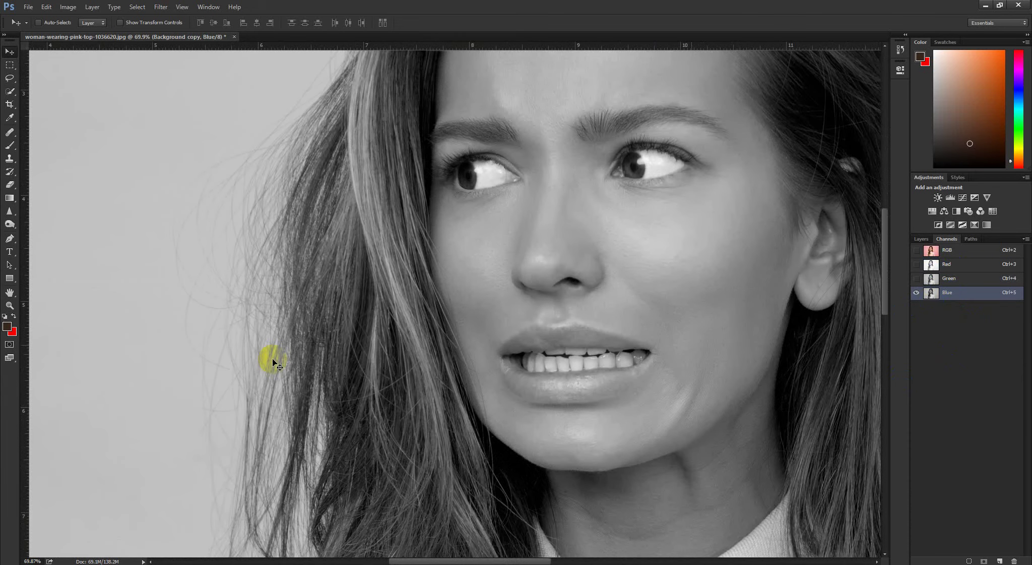
left_click_drag(416, 298, 367, 295)
left_click_drag(470, 190, 362, 329)
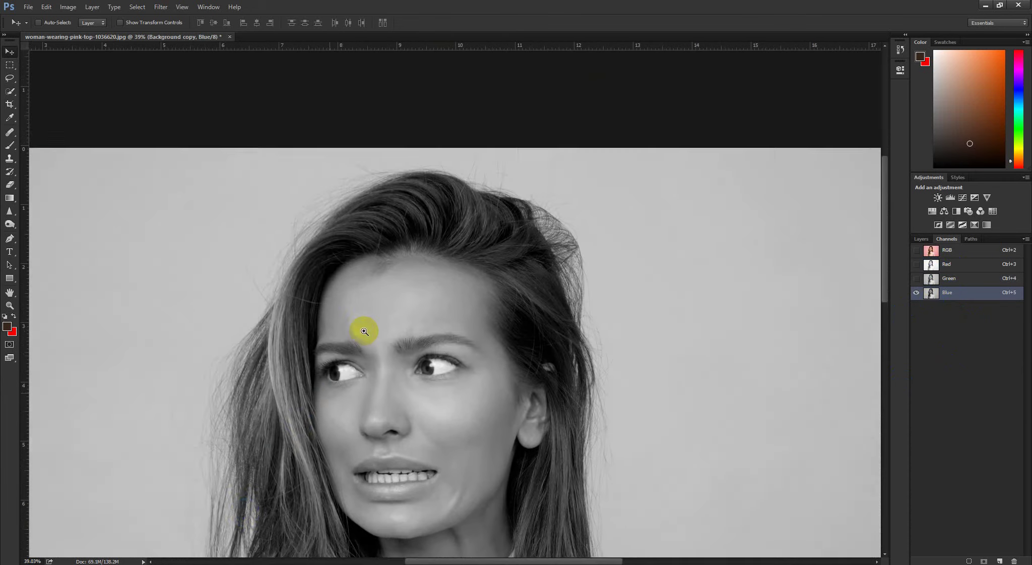
left_click_drag(438, 211, 442, 321)
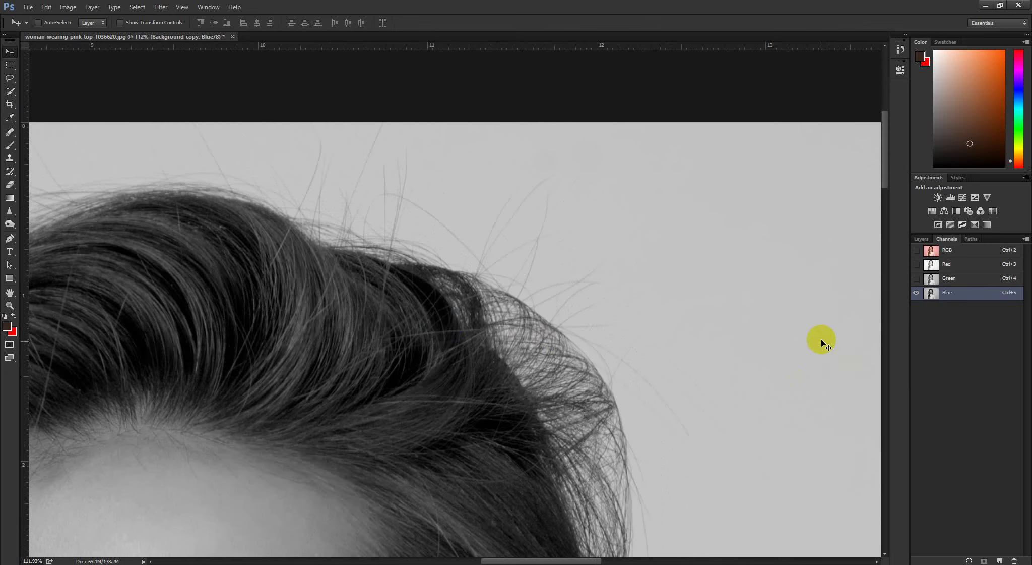
scroll(496, 217, "up", 4)
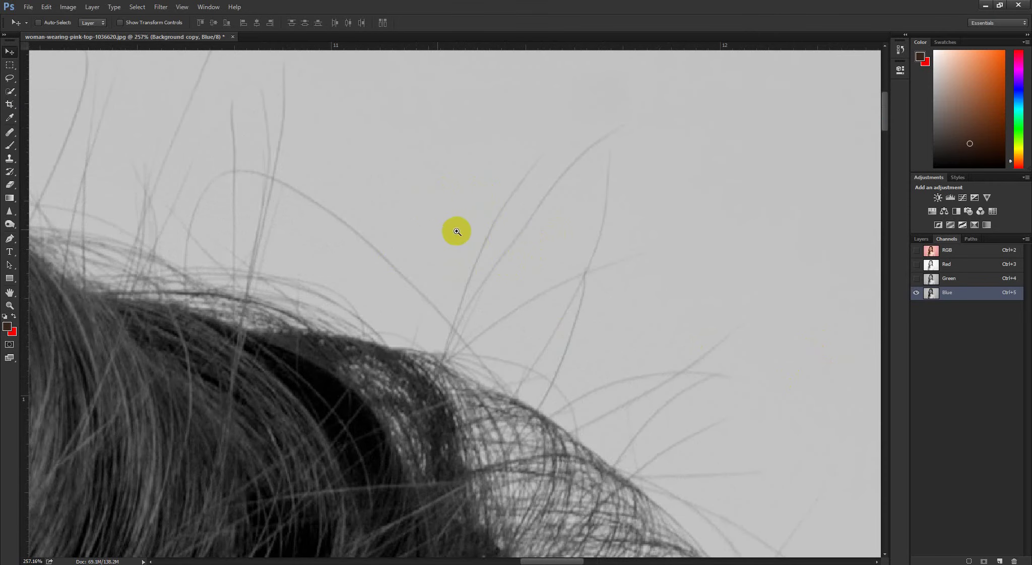
scroll(457, 232, "down", 4)
scroll(431, 233, "up", 1)
scroll(424, 228, "down", 1)
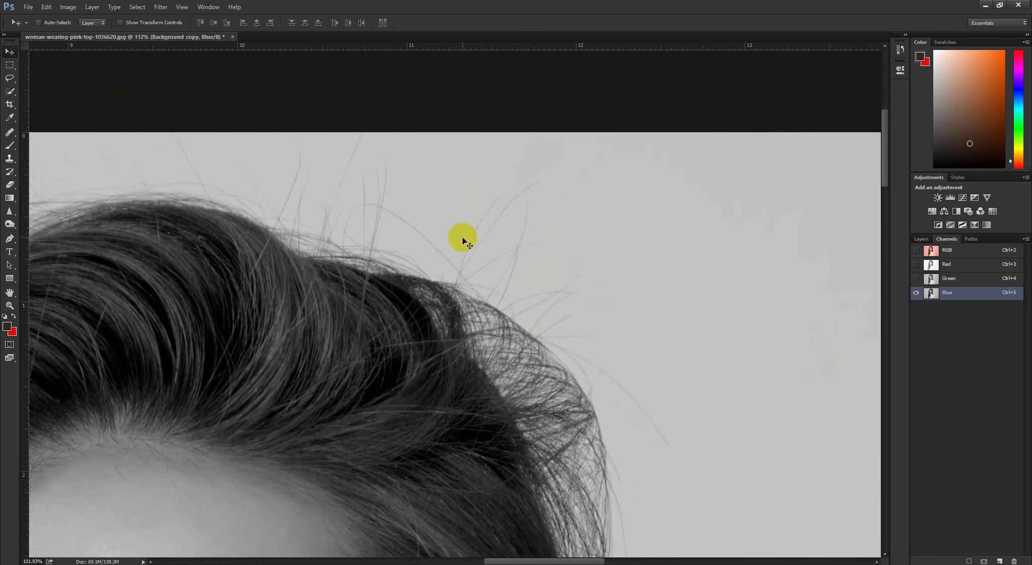
Step: Compare how the Green and Red channels separate the fine hairs at the crown from the backdrop
left_click(967, 279)
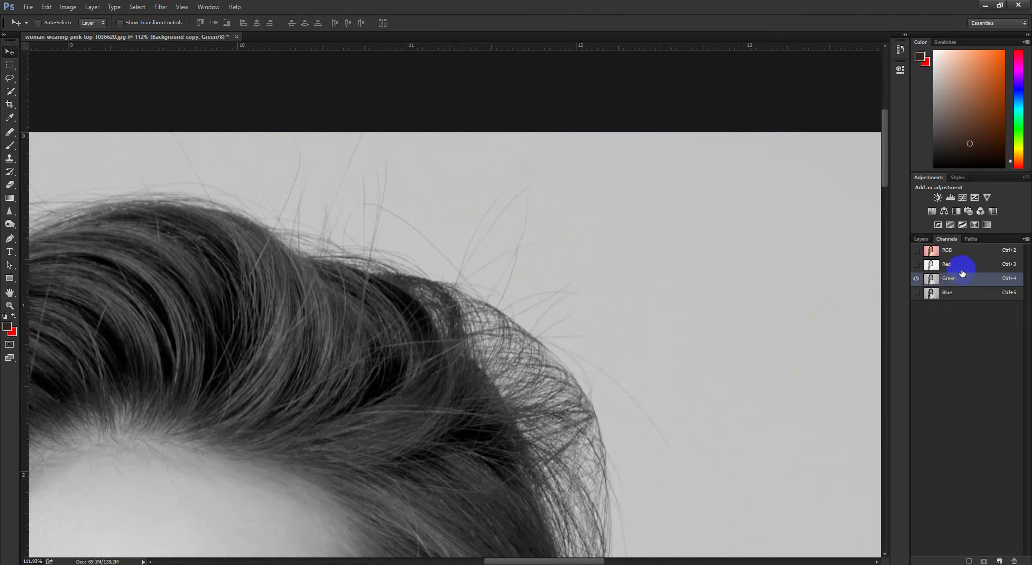
left_click(964, 266)
left_click(963, 279)
left_click(962, 267)
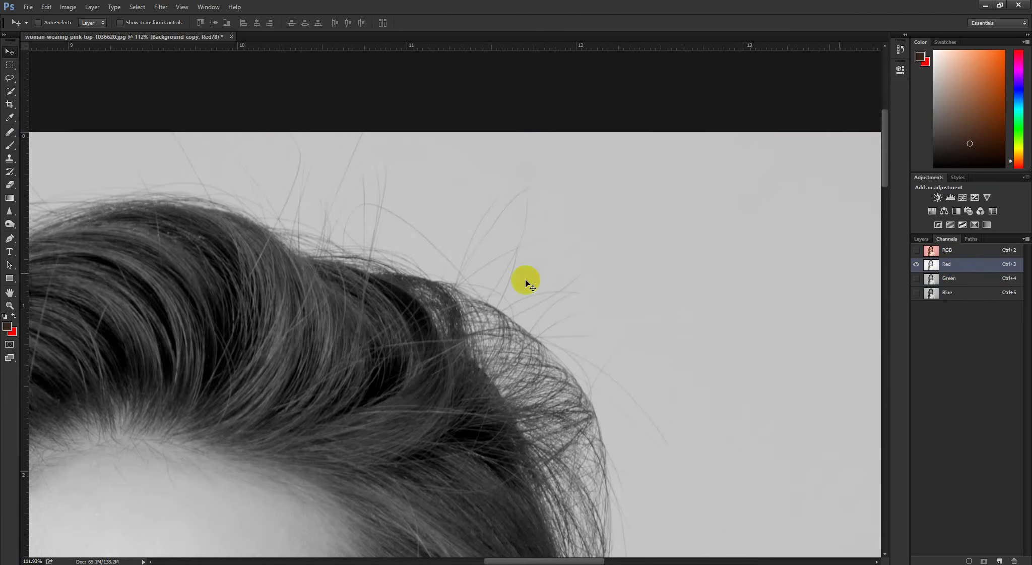
scroll(508, 246, "up", 1)
left_click_drag(525, 267, 480, 267)
scroll(480, 267, "down", 1)
Step: Check the crown hairs in the Blue channel and duplicate that channel
left_click(958, 298)
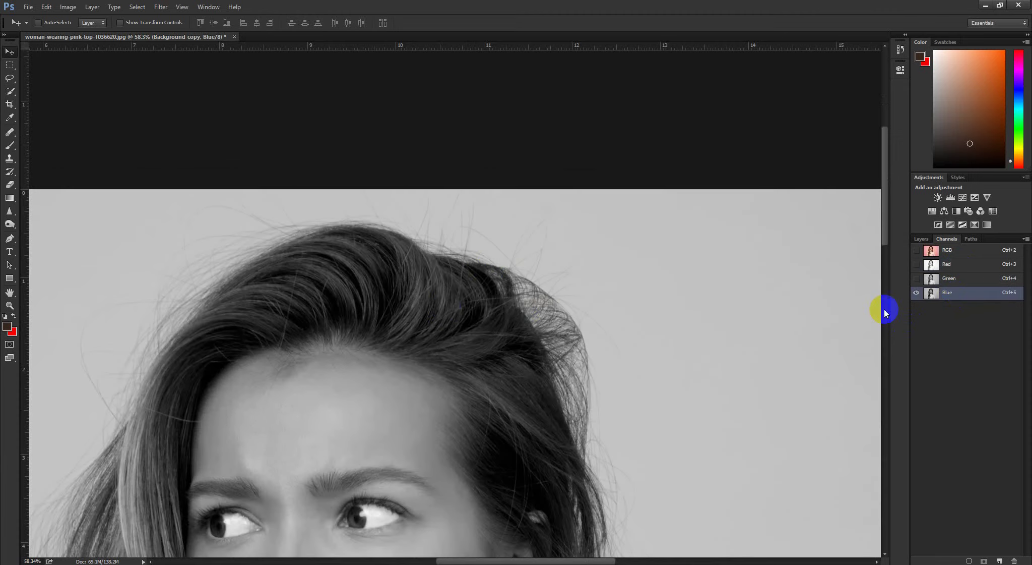
scroll(560, 293, "up", 5)
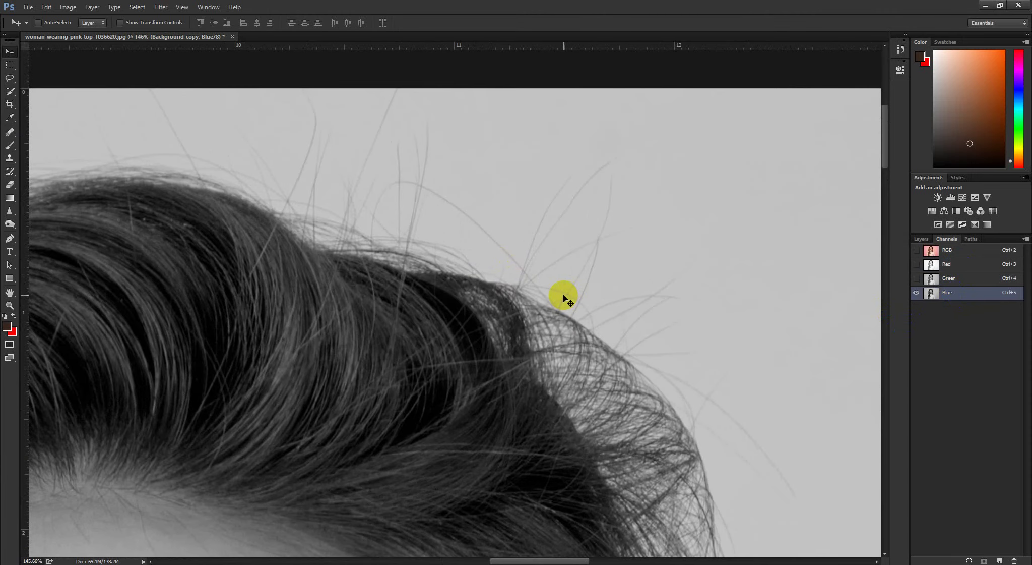
key("ctrl+0")
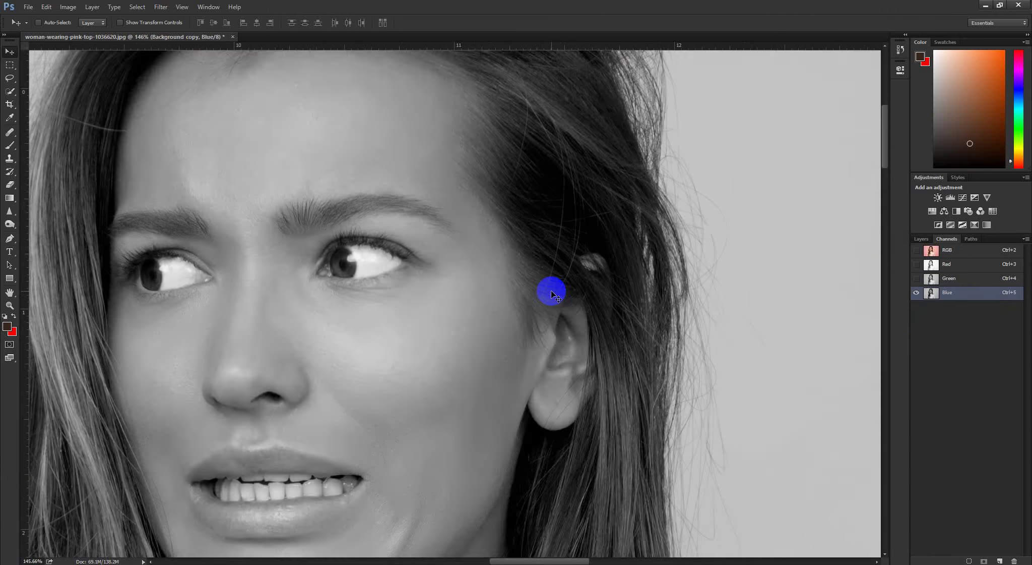
scroll(524, 96, "up", 7)
left_click_drag(526, 161, 520, 196)
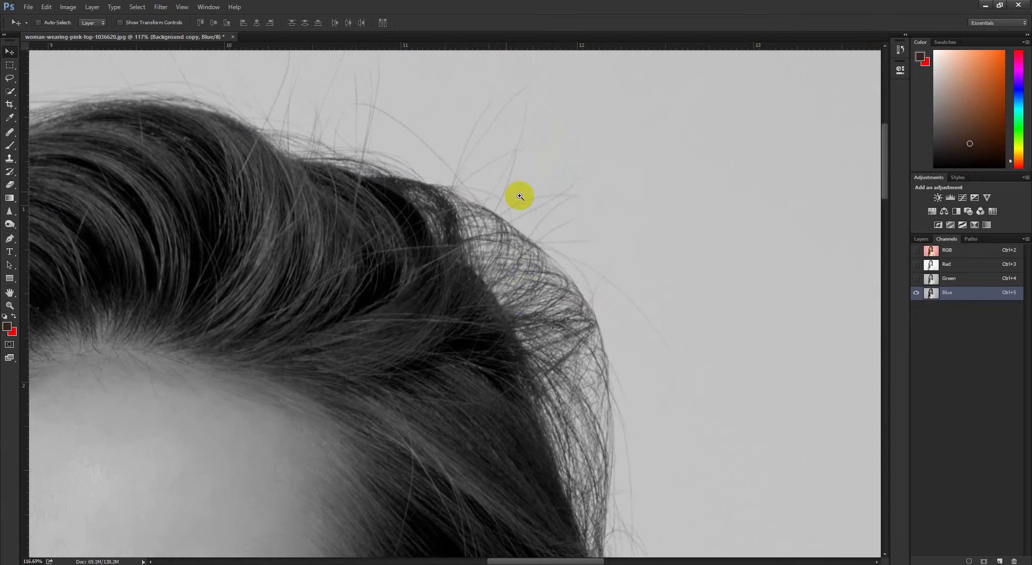
scroll(529, 207, "up", 1)
scroll(514, 207, "down", 1)
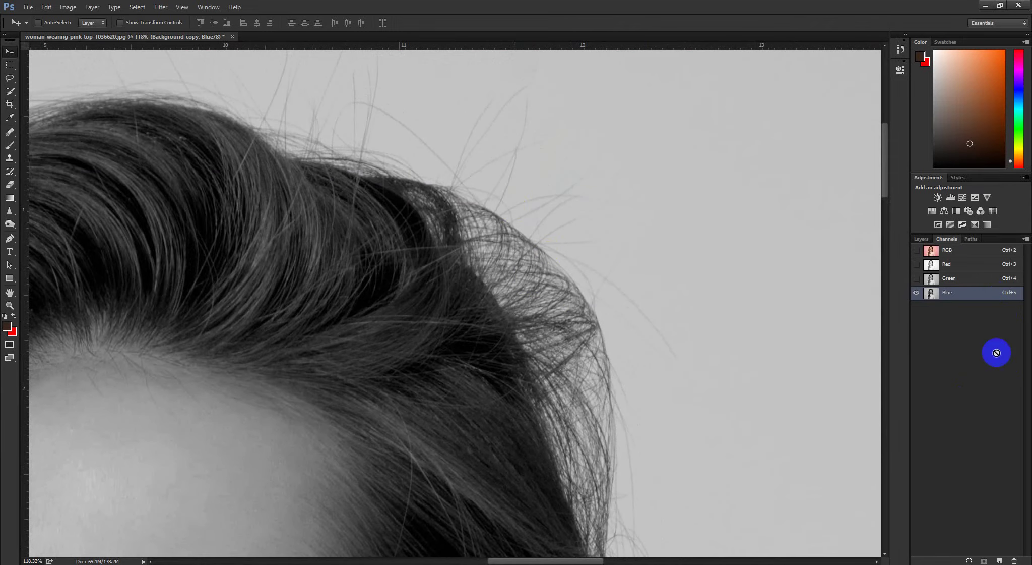
left_click_drag(996, 352, 1000, 558)
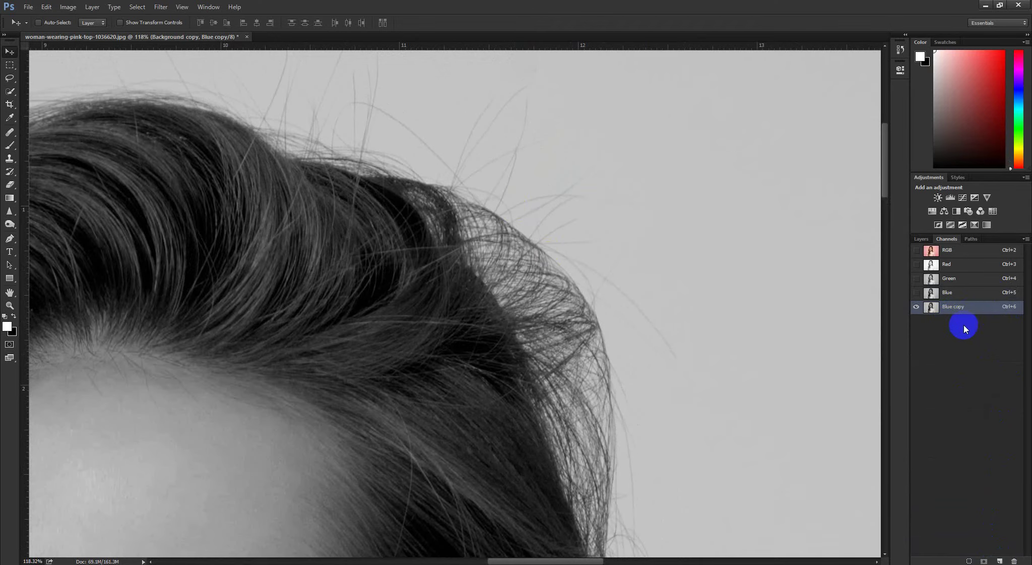
Step: Try inverting the Blue copy channel with the whole image in view, and undo the inversion
left_click_drag(585, 340, 549, 353)
scroll(549, 353, "down", 3)
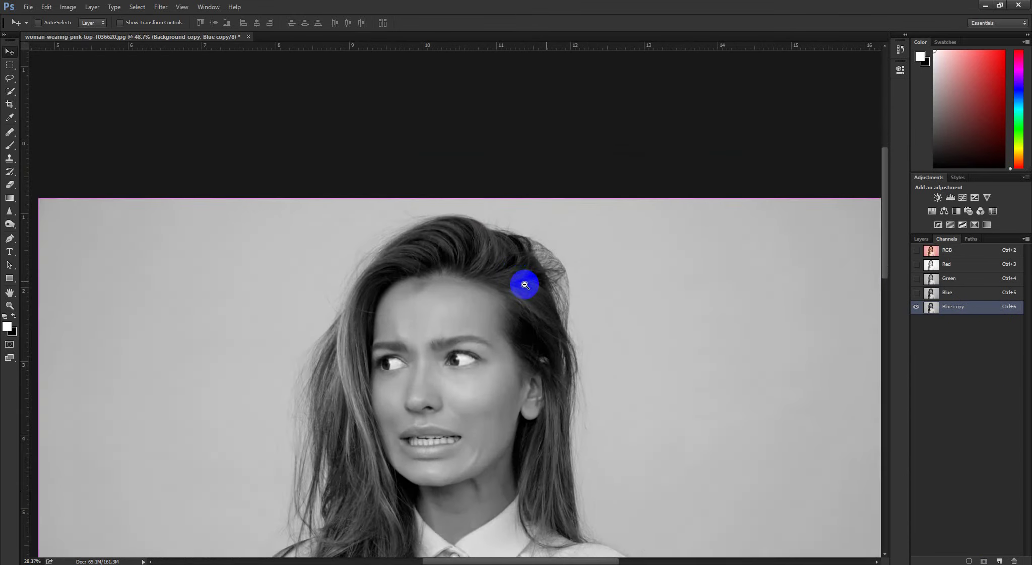
scroll(535, 309, "down", 3)
scroll(488, 295, "up", 3)
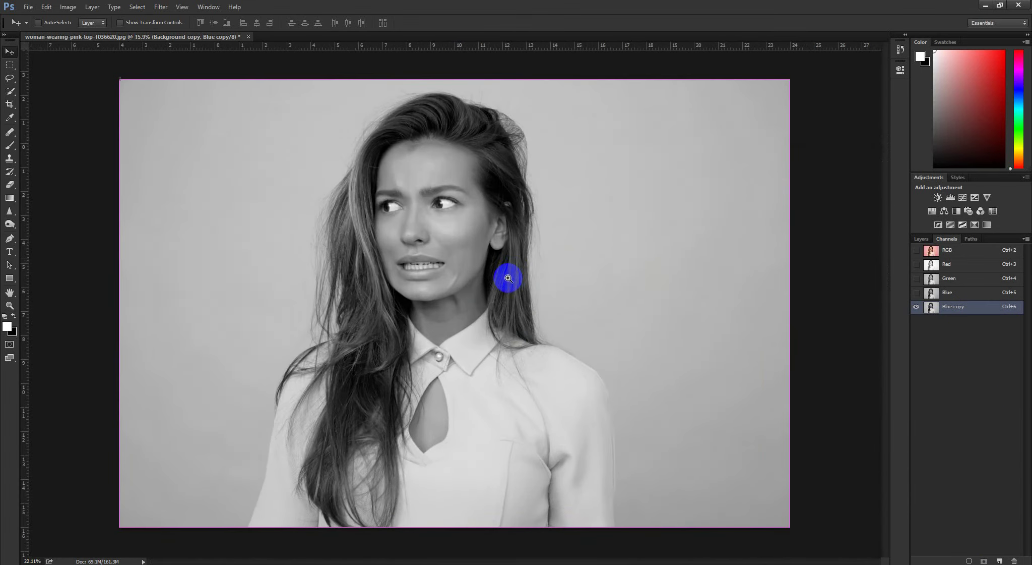
scroll(484, 201, "up", 2)
scroll(456, 180, "down", 4)
scroll(452, 189, "up", 1)
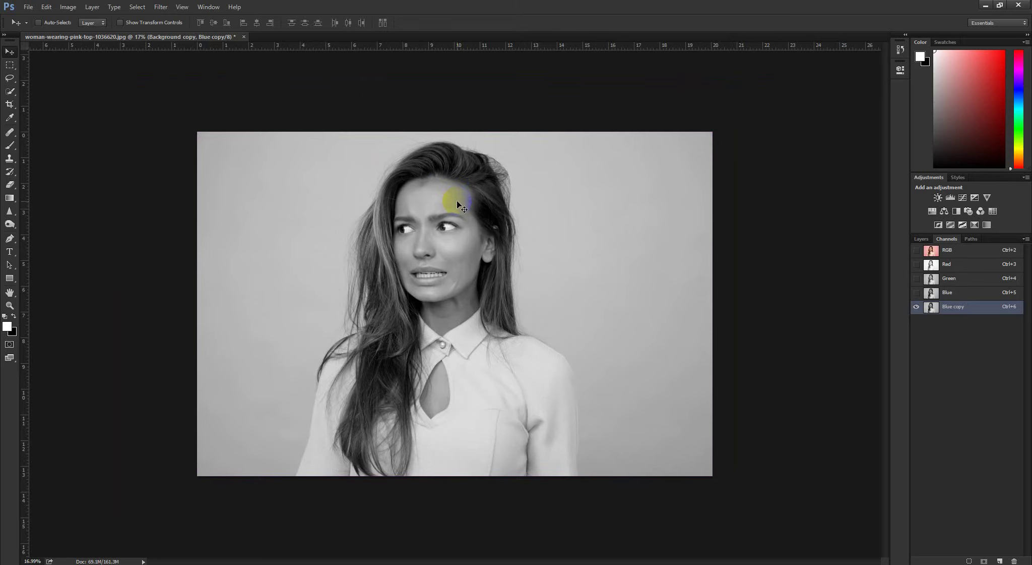
key("ctrl+i")
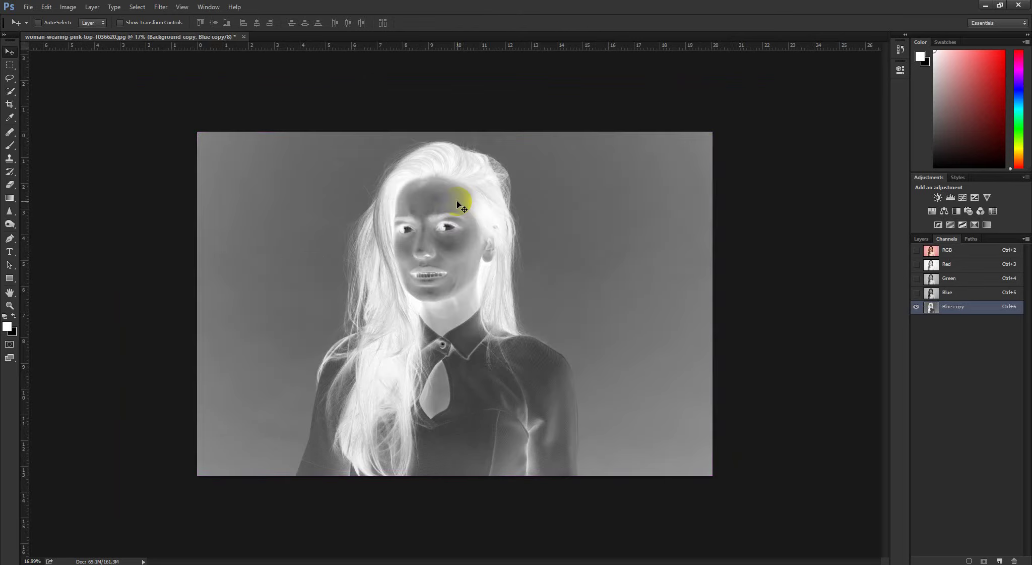
key("ctrl+z")
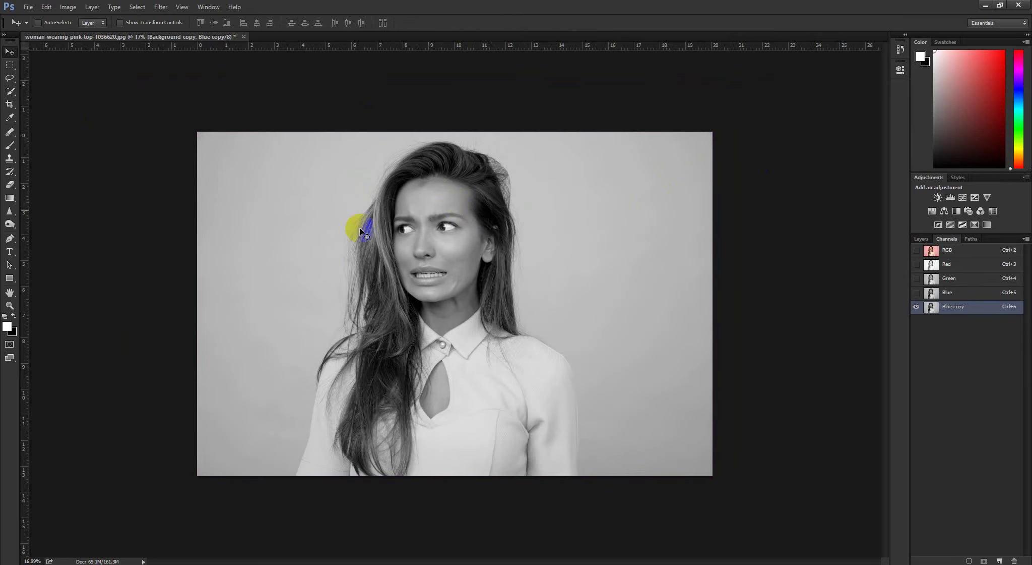
Step: Invert the tones of the Blue copy channel
left_click(65, 10)
mouse_move(79, 35)
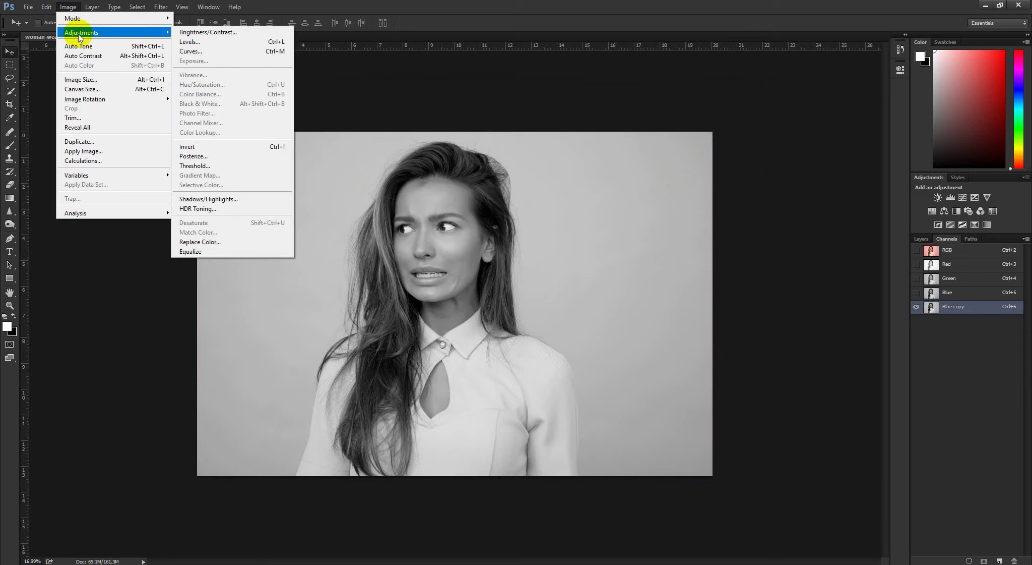
left_click(210, 146)
Step: Examine the loose hair strands against the gray backdrop in the inverted channel, from the shoulders up to the crown
left_click_drag(342, 202, 408, 227)
left_click_drag(368, 173, 324, 59)
left_click_drag(353, 242, 325, 76)
left_click_drag(245, 332, 226, 198)
left_click_drag(268, 359, 259, 292)
left_click_drag(271, 339, 250, 337)
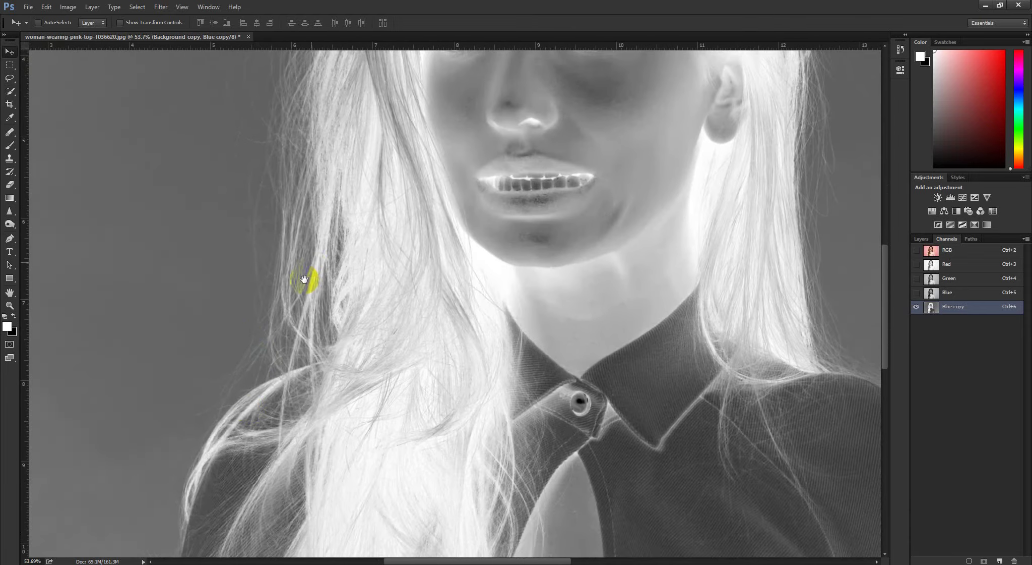
left_click_drag(304, 279, 242, 454)
left_click_drag(353, 248, 186, 495)
left_click_drag(373, 198, 352, 215)
left_click_drag(423, 239, 431, 222)
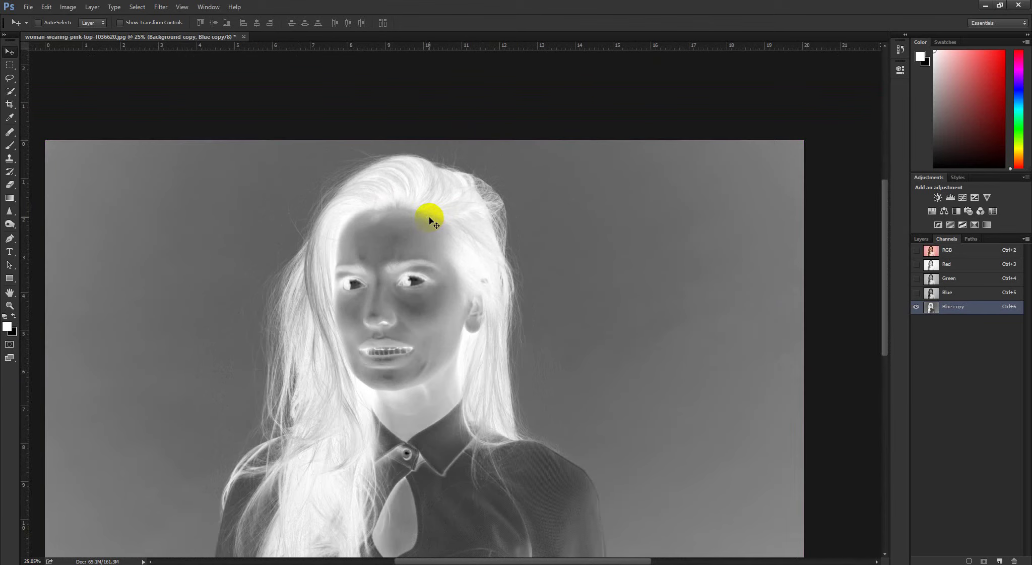
Step: Outline the head, hair and shoulders loosely with the Lasso, fill everything outside the outline with black, and deselect
key("l")
left_click_drag(577, 460, 585, 397)
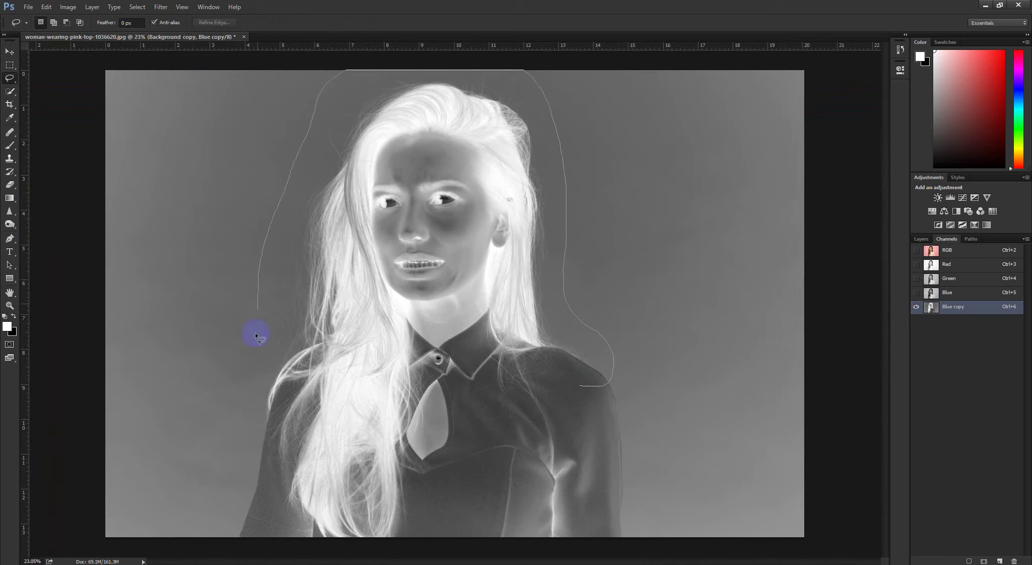
left_click_drag(365, 450, 373, 443)
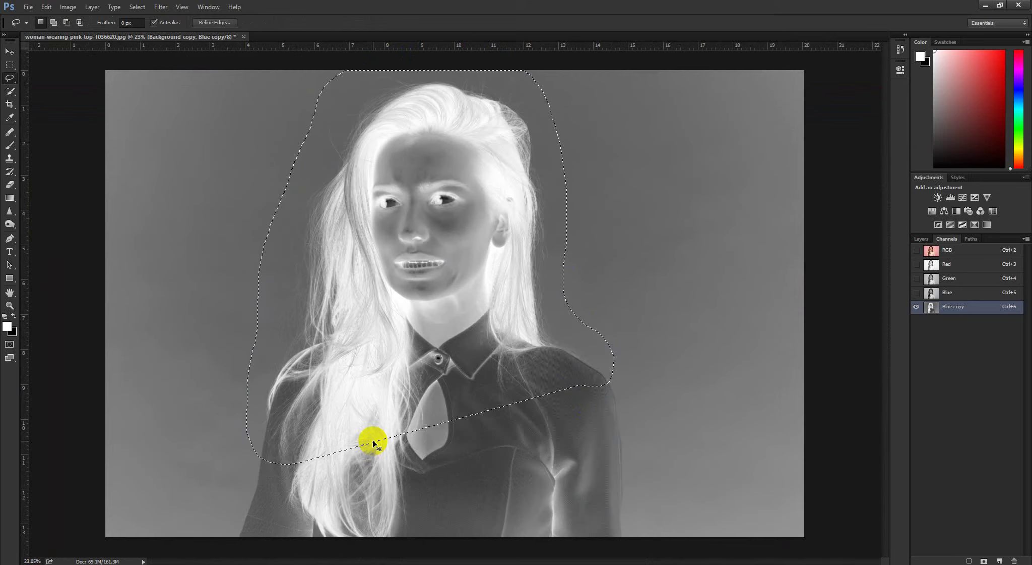
key("ctrl+shift+i")
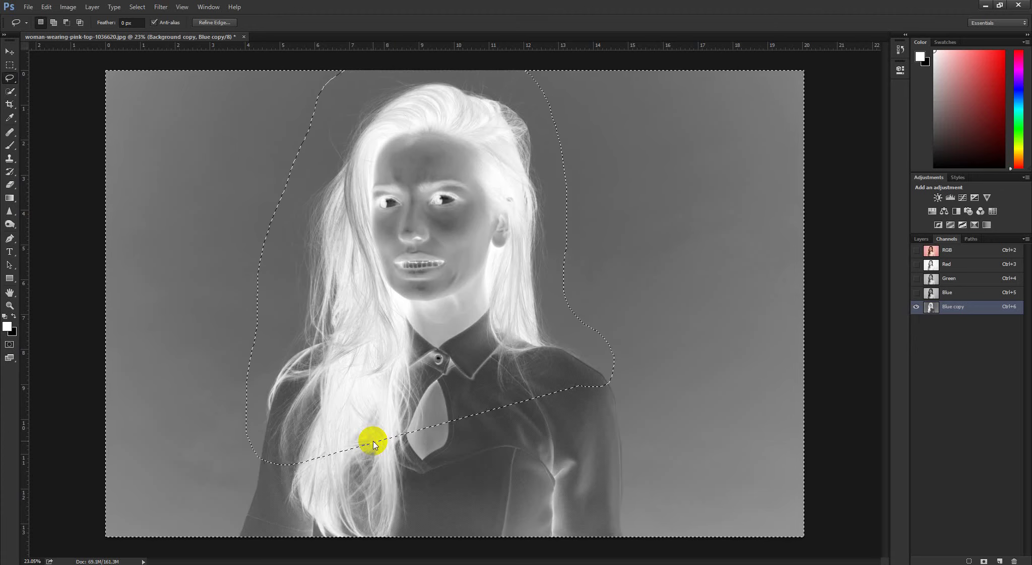
key("ctrl+BackSpace")
key("ctrl+d")
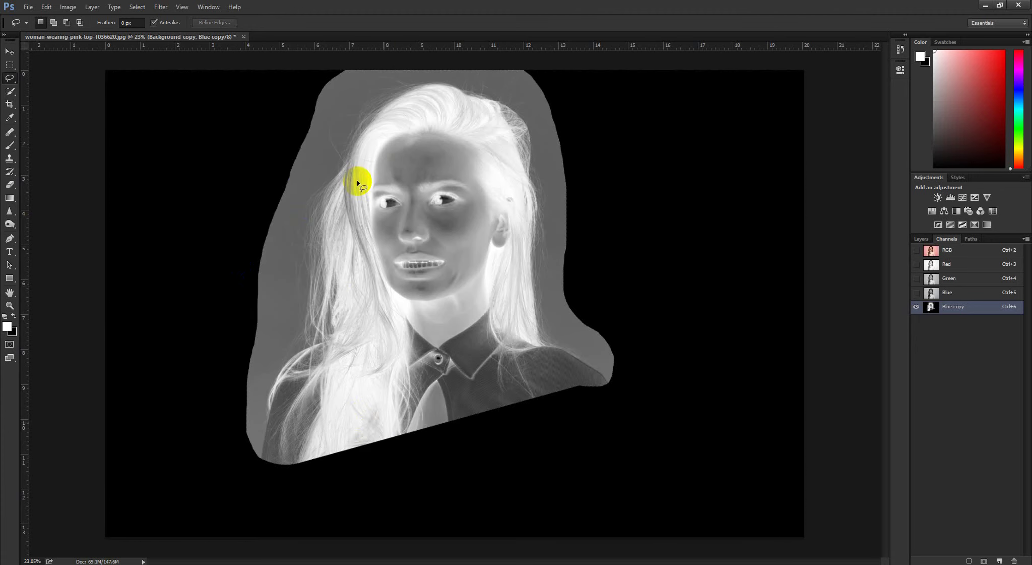
Step: Open Levels for the Blue copy channel and sample the gray backdrop beside the hair as the black point
left_click_drag(318, 181, 403, 219)
left_click_drag(590, 65, 136, 403)
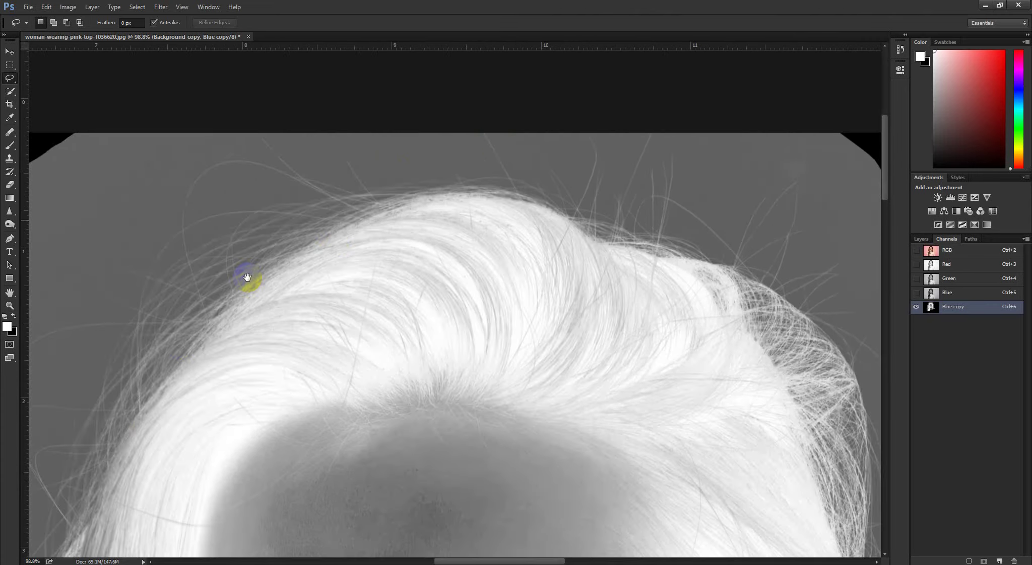
left_click_drag(478, 171, 382, 298)
left_click_drag(460, 274, 442, 259)
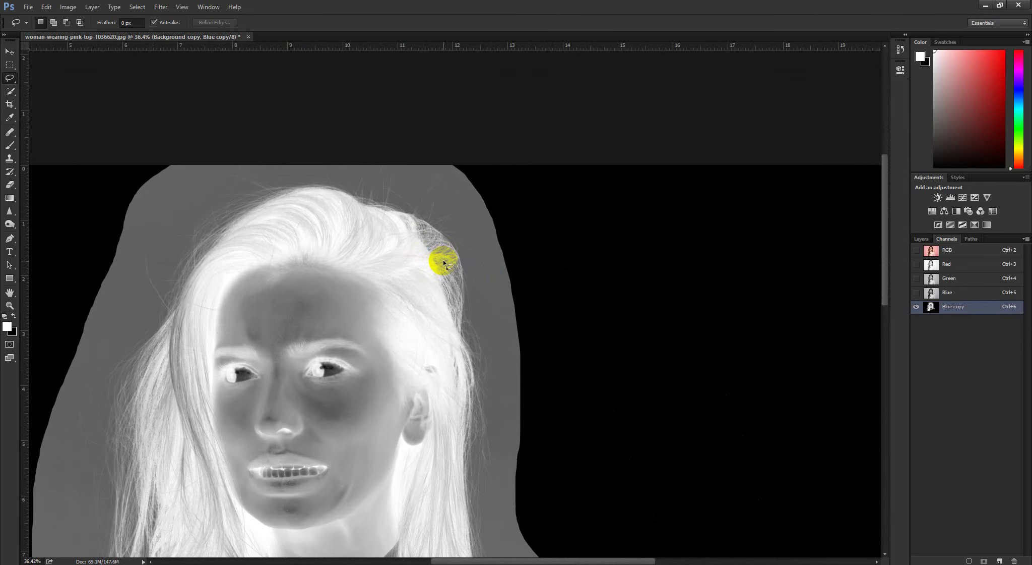
key("ctrl+l")
left_click_drag(367, 258, 390, 214)
left_click_drag(479, 161, 337, 300)
left_click(804, 241)
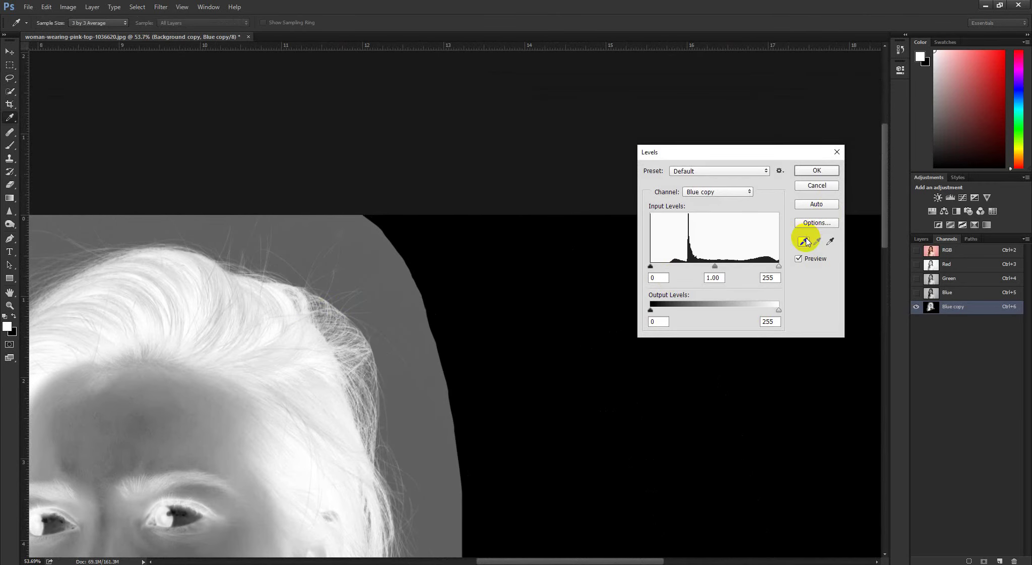
left_click(419, 328)
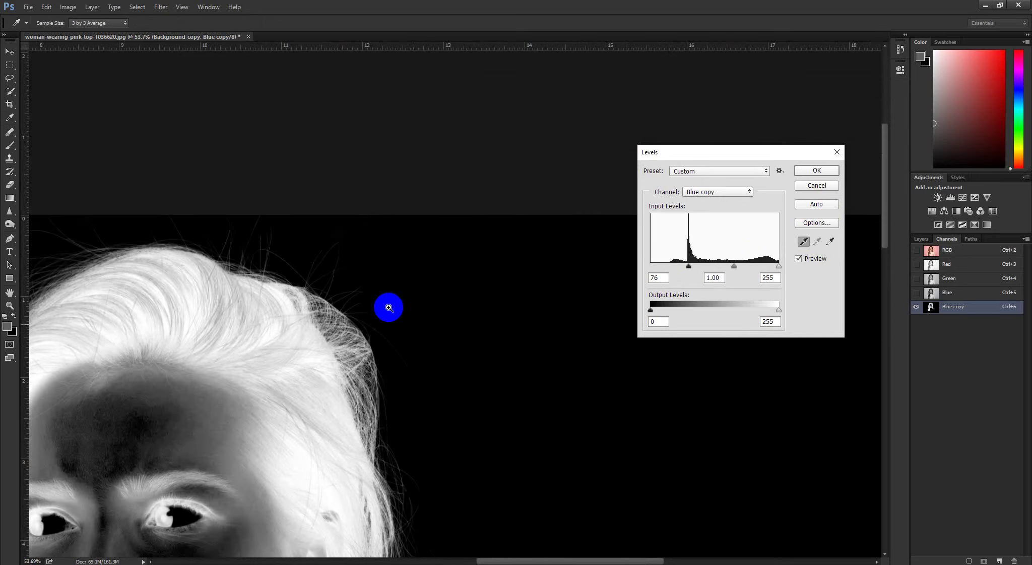
Step: Readjust the Levels black point to 75 by sampling the backdrop just above the hair at the crown
left_click_drag(387, 304, 437, 281)
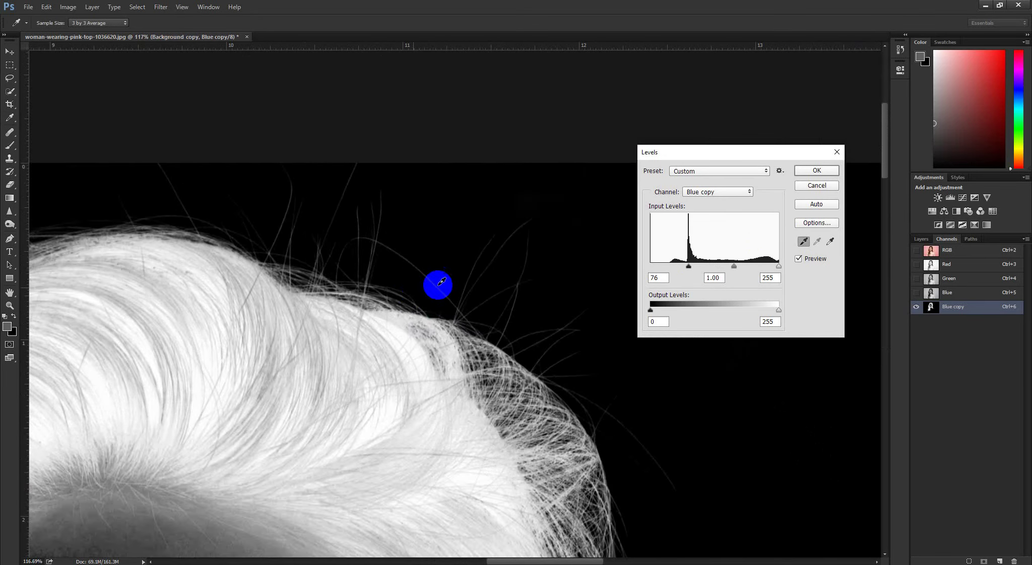
left_click(847, 282)
left_click_drag(651, 266, 681, 270)
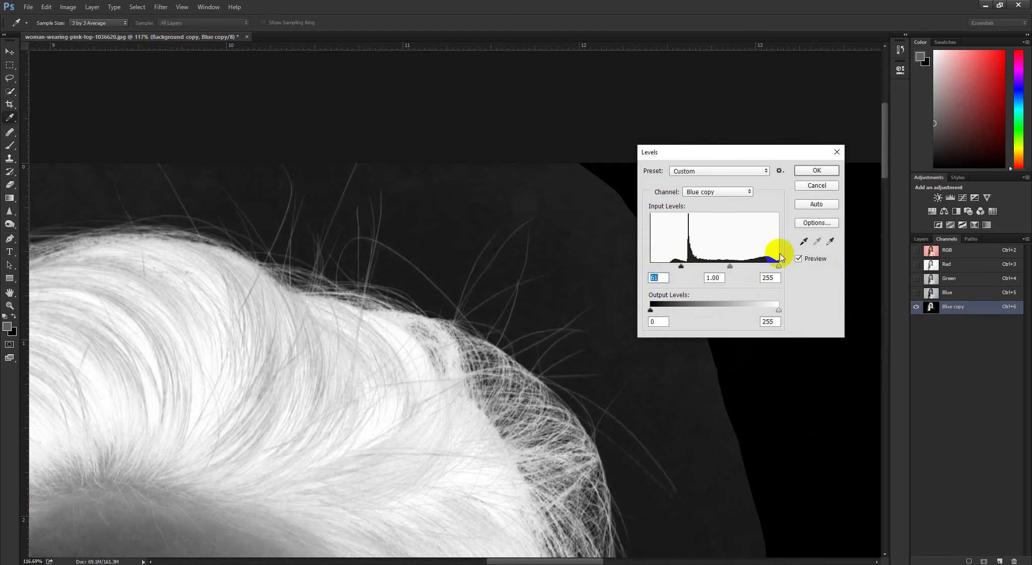
left_click(463, 237)
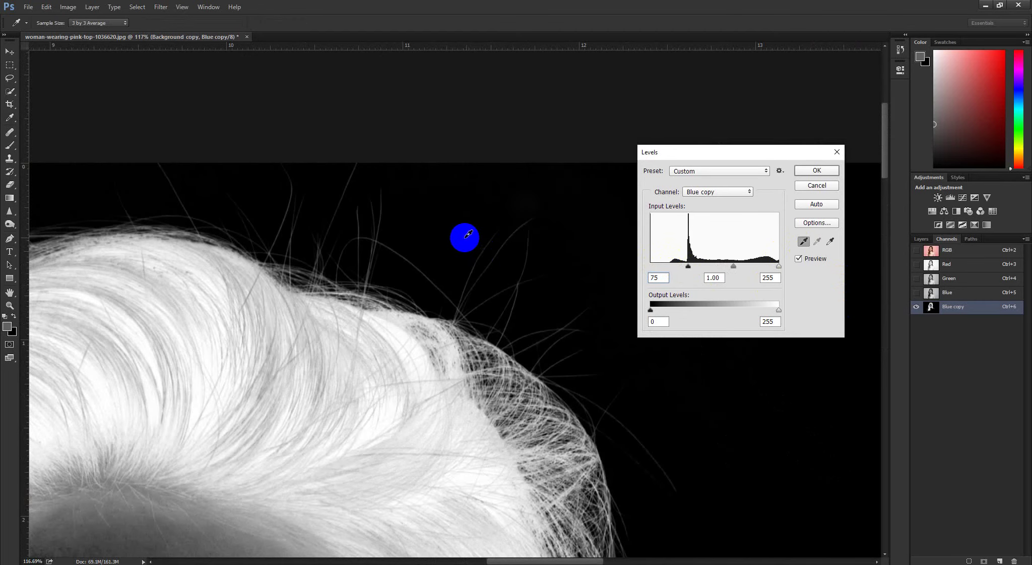
Step: Examine the Levels preview along the hair edges, from the crown past the face to the shoulders
left_click_drag(485, 248, 424, 250)
left_click_drag(455, 325, 449, 249)
mouse_move(365, 306)
left_mouse_down()
mouse_move(391, 308)
mouse_move(360, 308)
left_mouse_up()
left_click_drag(395, 339, 405, 294)
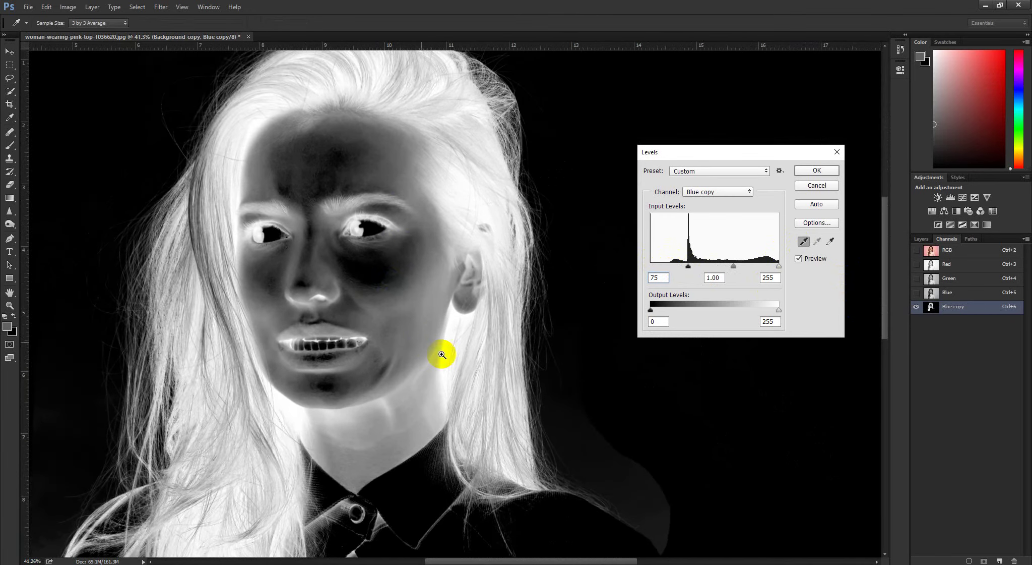
left_click_drag(441, 354, 468, 354)
left_click_drag(512, 187, 431, 519)
left_click_drag(440, 251, 417, 252)
left_click_drag(417, 293, 469, 218)
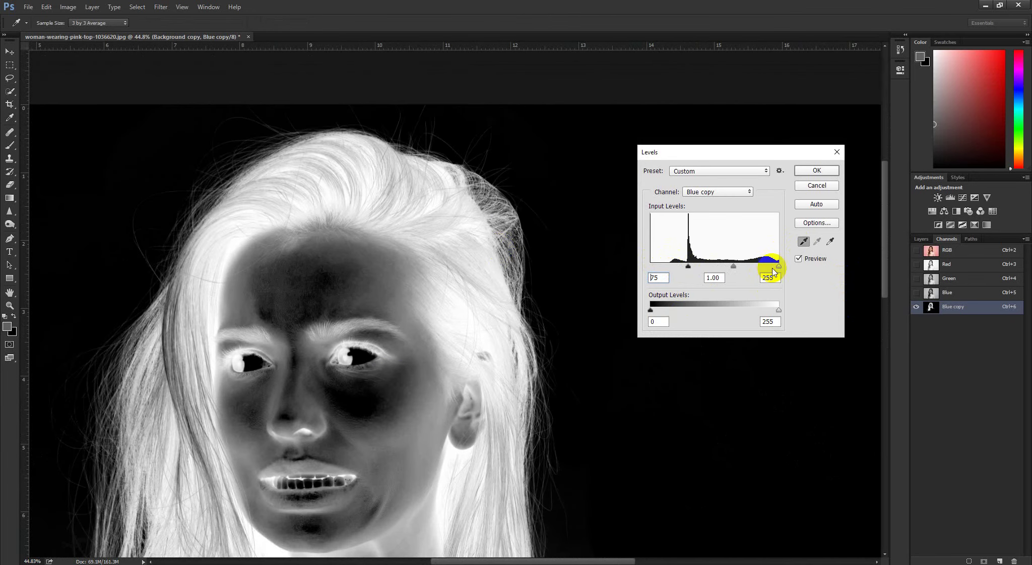
Step: Sample the gray forehead area as the Levels white point, for an input white of 122
left_click(830, 240)
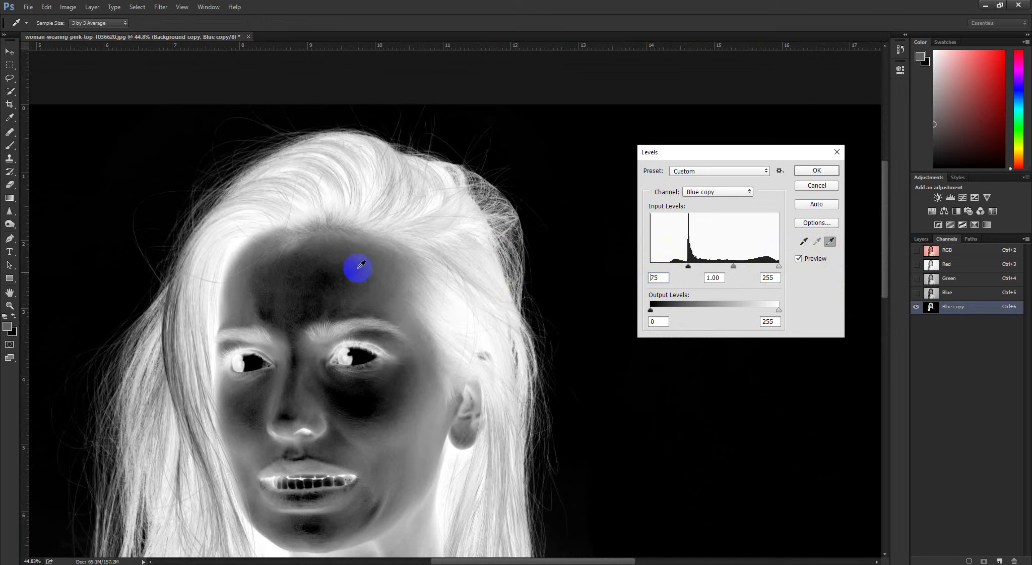
left_click(362, 264)
left_click_drag(351, 266, 344, 241)
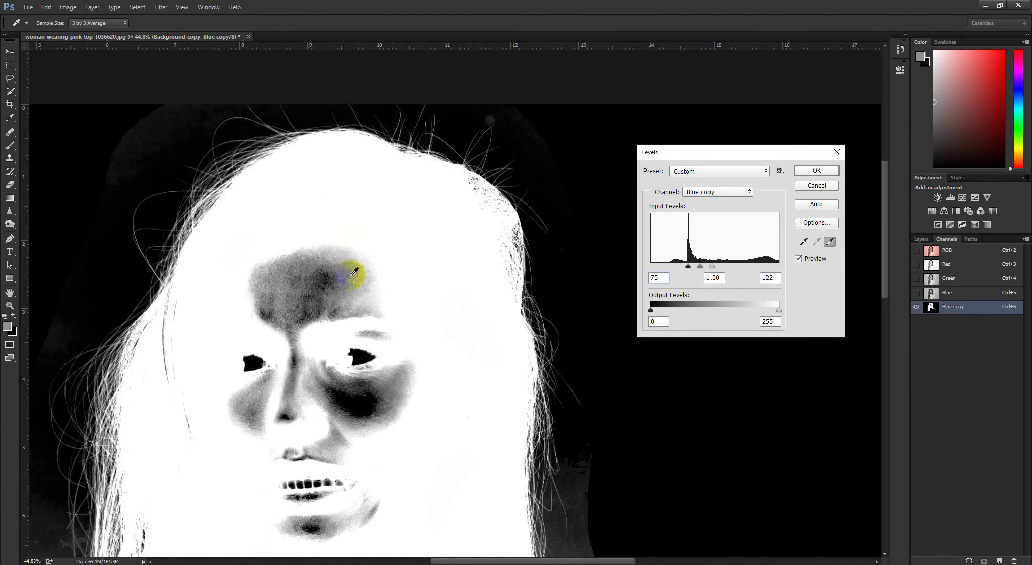
Step: Examine the fine strands against the backdrop around the crown and down the side of the hair
scroll(493, 203, "up", 3)
left_click_drag(462, 303, 411, 494)
scroll(394, 314, "up", 8)
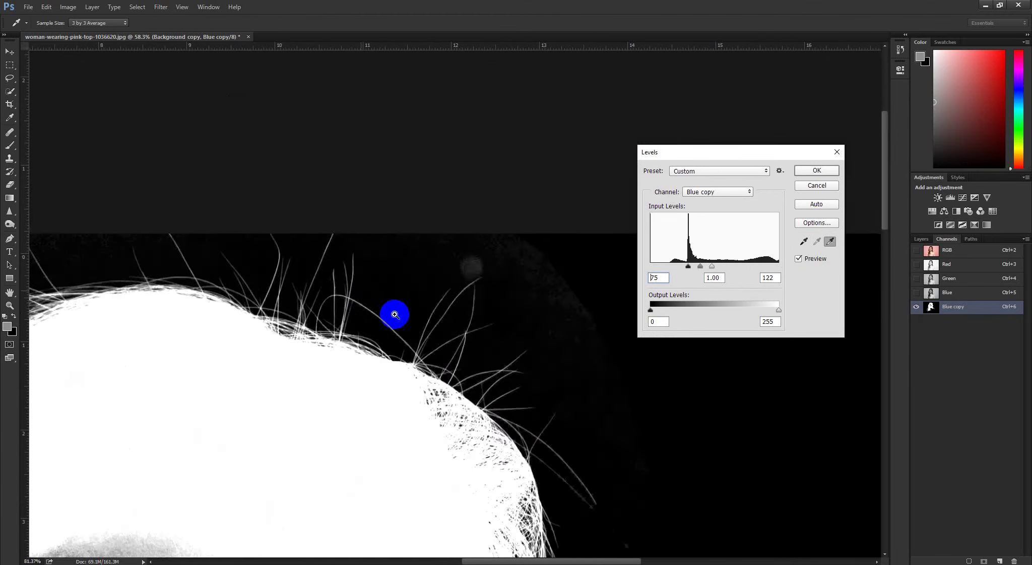
left_click_drag(588, 470, 375, 247)
left_click_drag(572, 539, 423, 327)
mouse_move(453, 529)
left_mouse_down()
mouse_move(414, 224)
mouse_move(421, 160)
left_mouse_up()
scroll(408, 286, "down", 10)
left_click_drag(435, 481, 468, 325)
scroll(408, 191, "up", 3)
left_click_drag(442, 196, 470, 327)
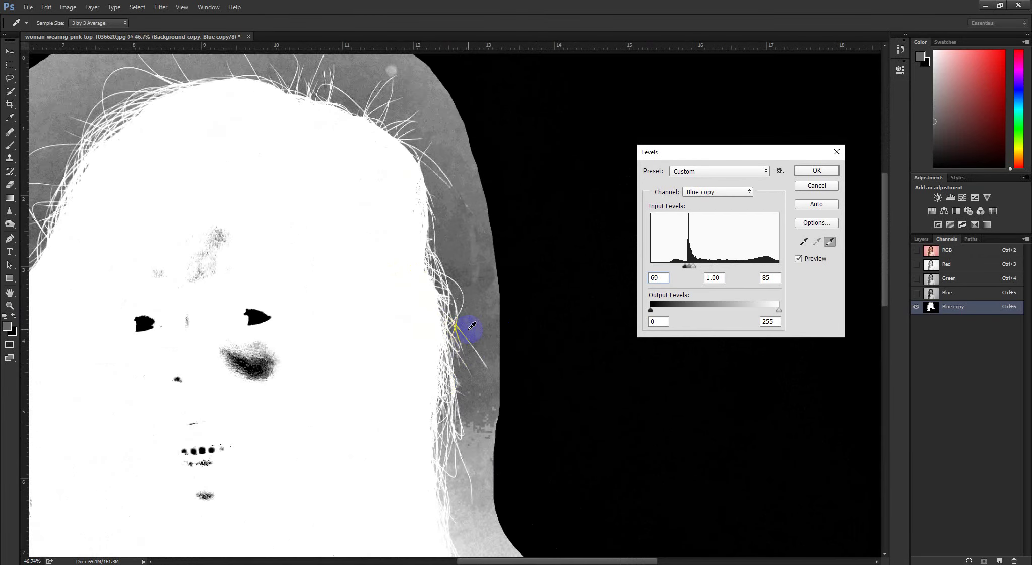
Step: Set the Levels input values to 75 for black and 137 for white, and apply the adjustment
left_click(414, 179)
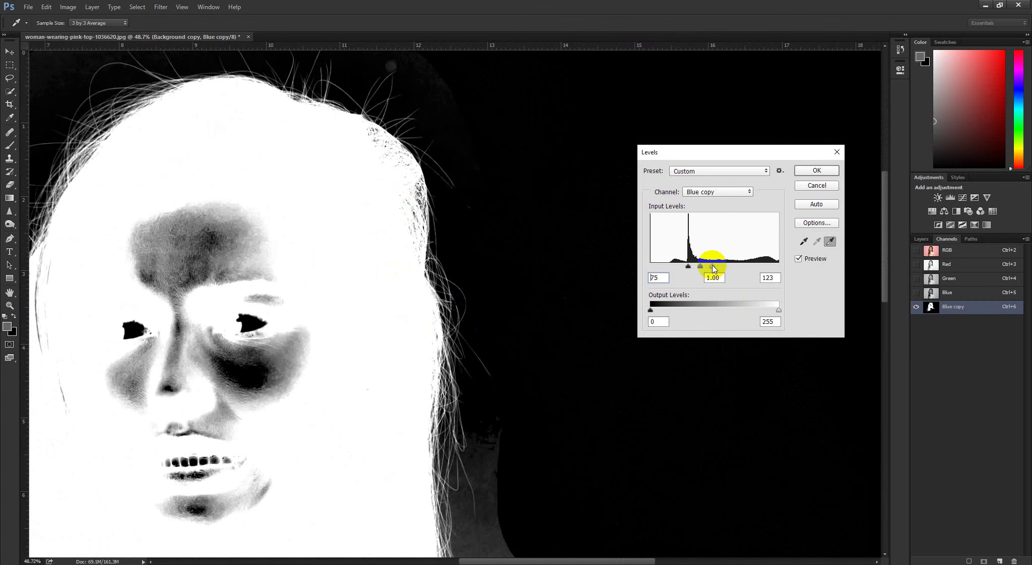
left_click_drag(713, 266, 719, 267)
scroll(165, 210, "up", 4)
left_click_drag(165, 210, 94, 457)
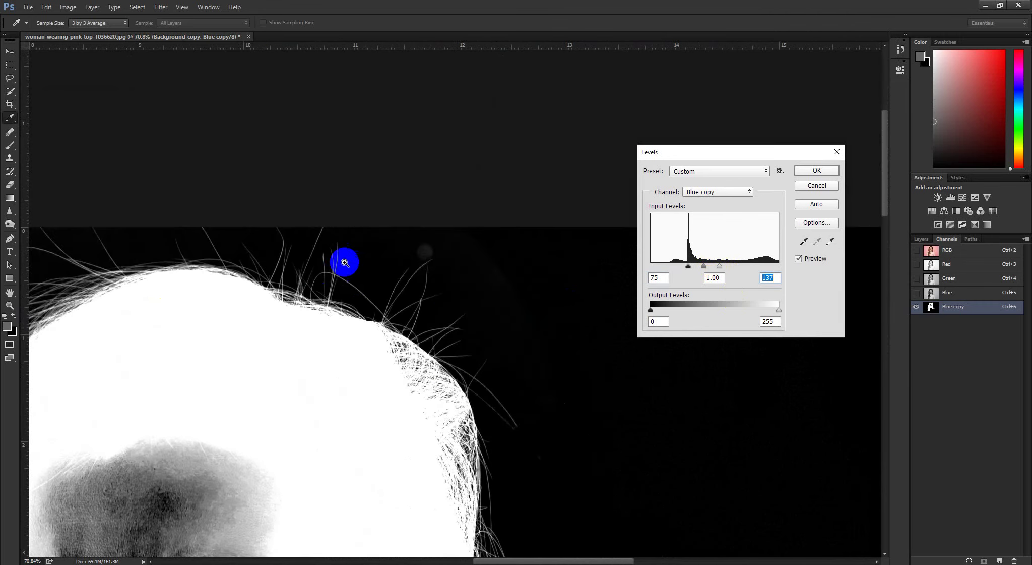
left_click_drag(344, 262, 250, 288)
left_click_drag(400, 197, 220, 470)
left_click_drag(355, 237, 368, 237)
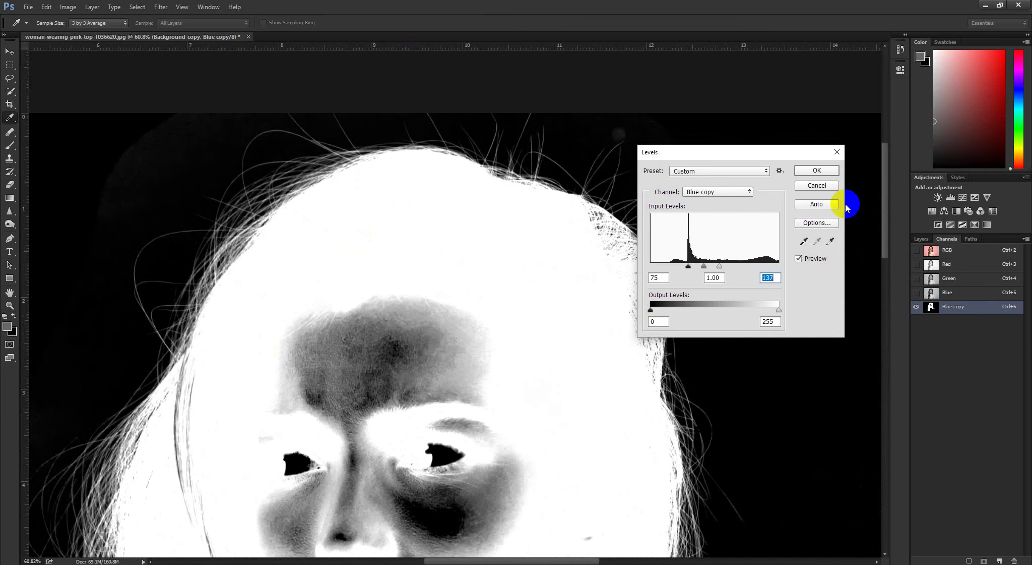
left_click(816, 170)
Step: Paint over the gray backdrop beside the hair and shoulder with a black Overlay brush at 36% opacity and 54% flow
mouse_move(818, 173)
left_mouse_down()
mouse_move(705, 203)
mouse_move(522, 351)
mouse_move(429, 301)
mouse_move(448, 258)
mouse_move(461, 330)
mouse_move(482, 302)
left_mouse_up()
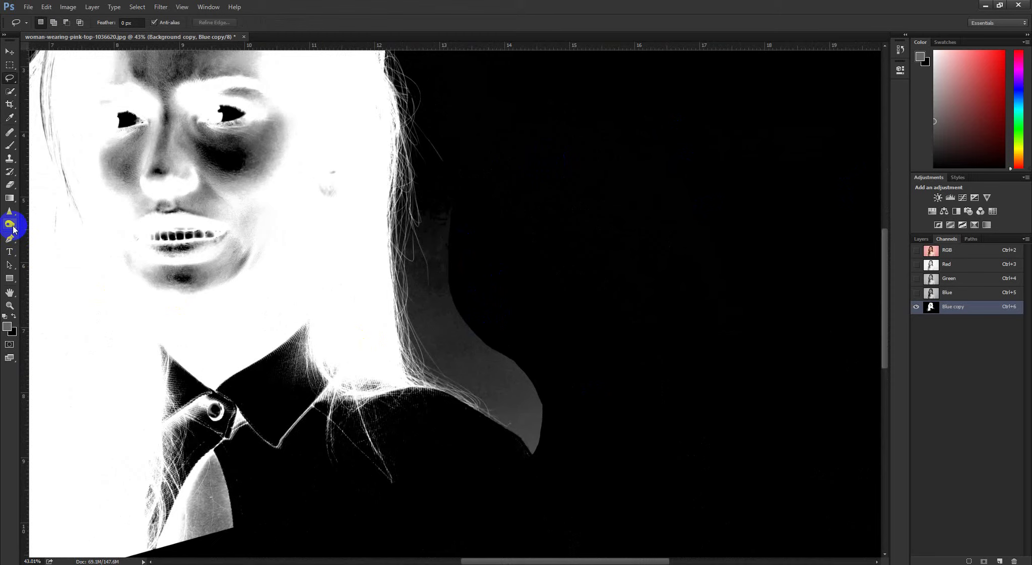
key("b")
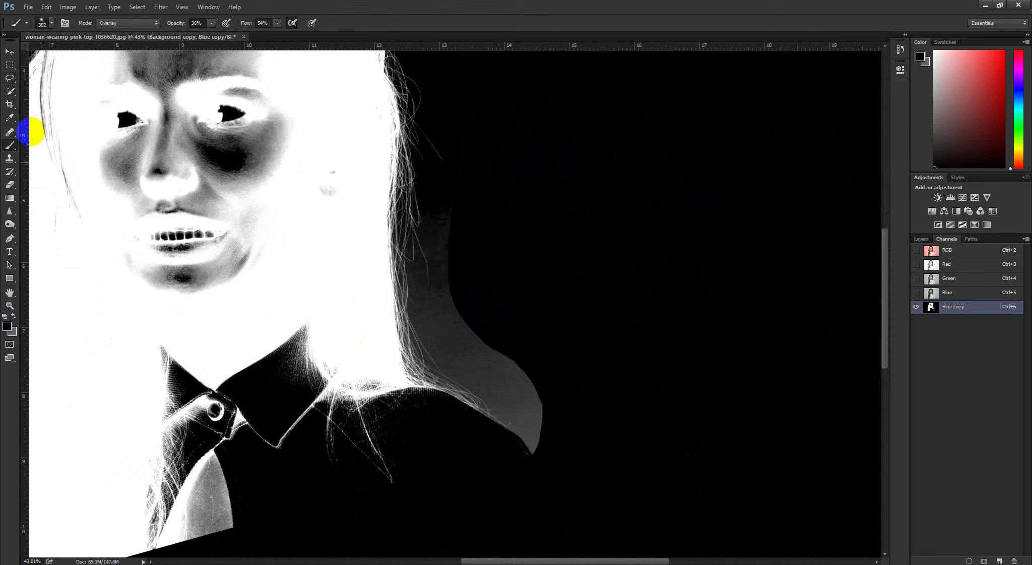
left_click(9, 327)
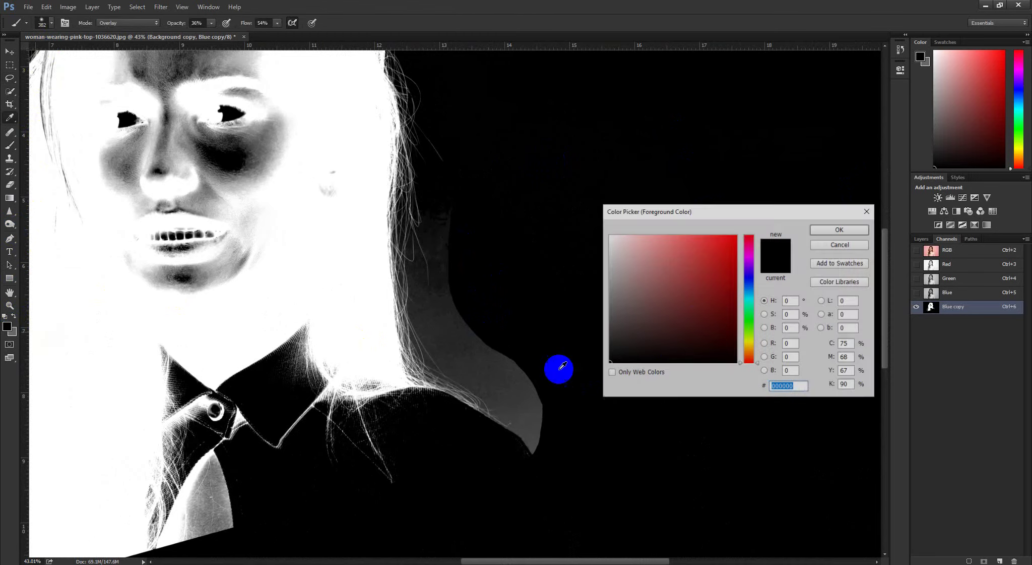
left_click(852, 231)
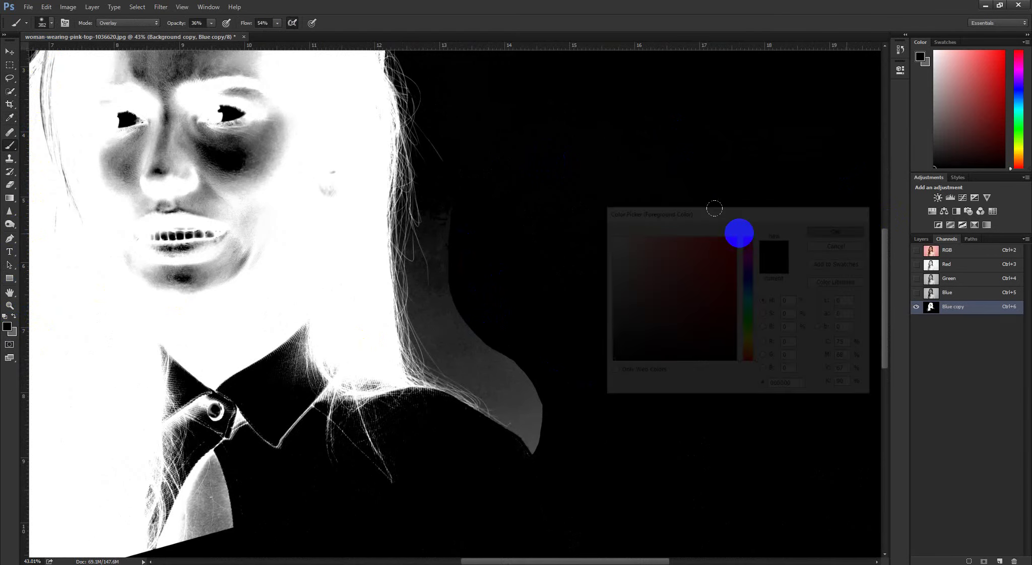
mouse_move(462, 313)
left_mouse_down()
mouse_move(480, 327)
mouse_move(480, 314)
left_mouse_up()
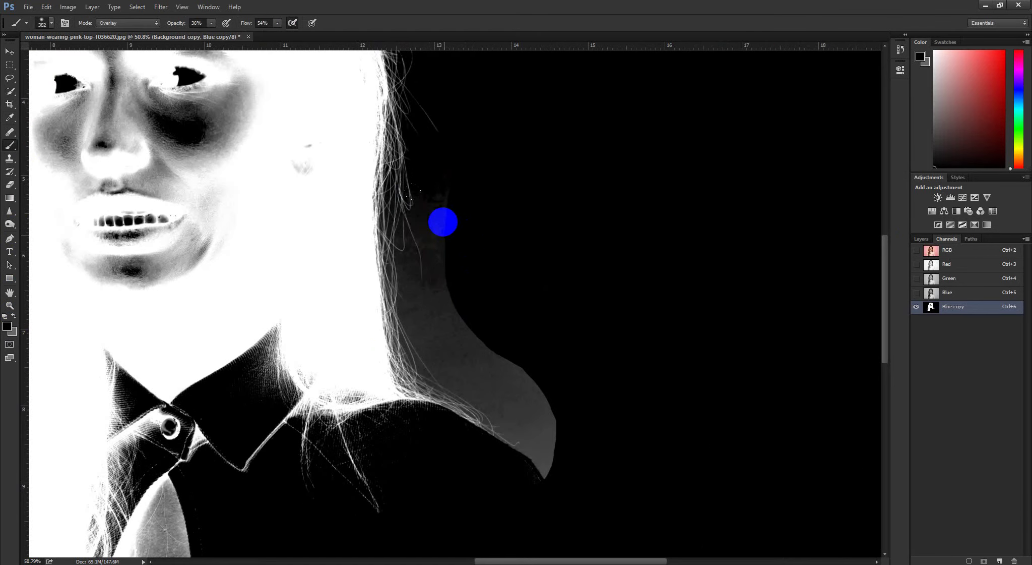
left_click_drag(474, 228, 441, 222)
left_click_drag(465, 316, 503, 338)
mouse_move(461, 269)
left_mouse_down()
mouse_move(502, 330)
mouse_move(489, 322)
left_mouse_up()
Step: Raise the Overlay brush to 100% opacity and flow, and paint the remaining gray above the shoulder black
key("bracketright")
key("bracketright")
key("bracketright")
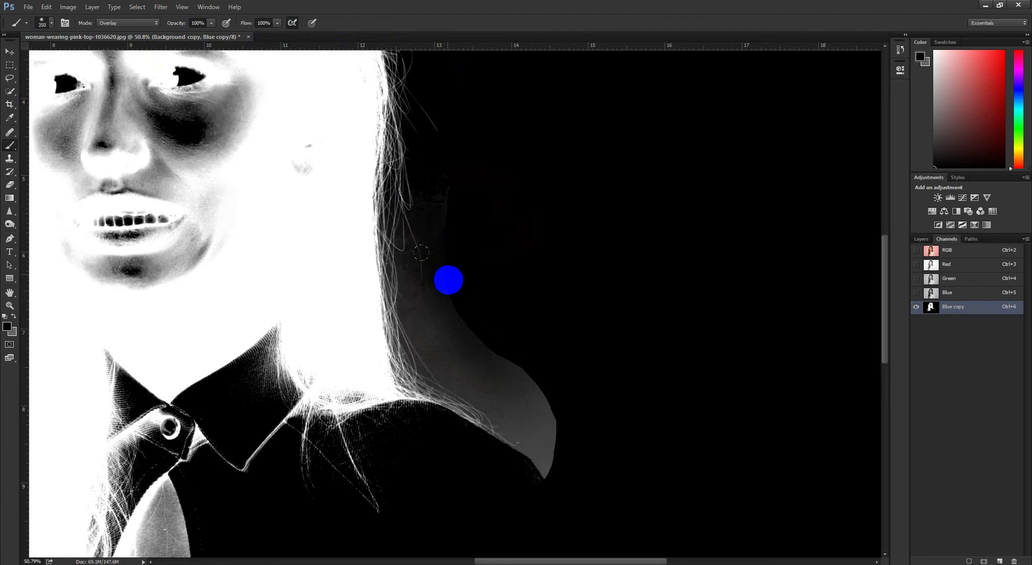
mouse_move(449, 279)
left_mouse_down()
mouse_move(512, 366)
mouse_move(542, 368)
left_mouse_up()
left_click_drag(477, 318, 454, 318)
mouse_move(371, 235)
left_mouse_down()
mouse_move(365, 299)
mouse_move(408, 341)
mouse_move(610, 482)
mouse_move(578, 480)
mouse_move(369, 229)
mouse_move(431, 435)
left_mouse_up()
left_click_drag(424, 208, 444, 389)
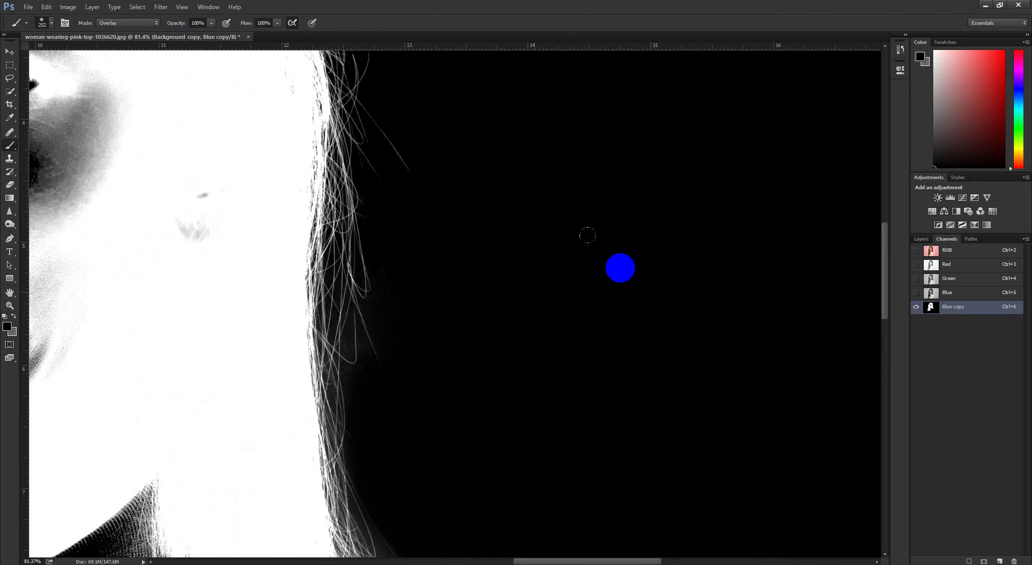
Step: Paint black in Overlay mode over the faint gray backdrop around the crown, including the round spot beside the stray hairs
left_click_drag(576, 272, 548, 272)
left_click_drag(545, 250, 597, 436)
left_click_drag(516, 215, 562, 381)
left_click_drag(481, 243, 536, 243)
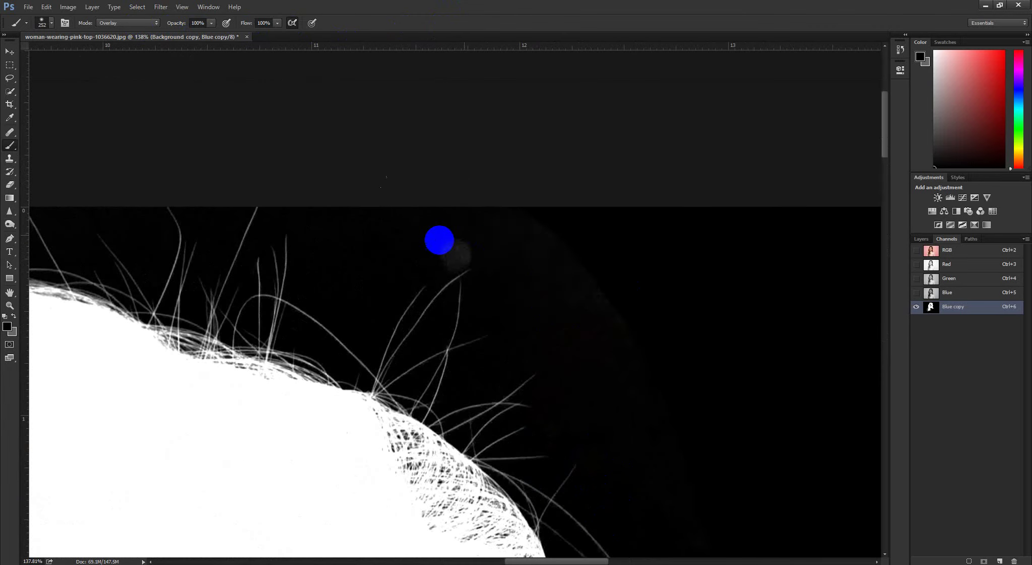
left_click_drag(621, 270, 612, 271)
left_click_drag(512, 324, 454, 324)
mouse_move(303, 366)
left_mouse_down()
mouse_move(477, 258)
mouse_move(509, 262)
left_mouse_up()
left_click_drag(348, 152, 282, 326)
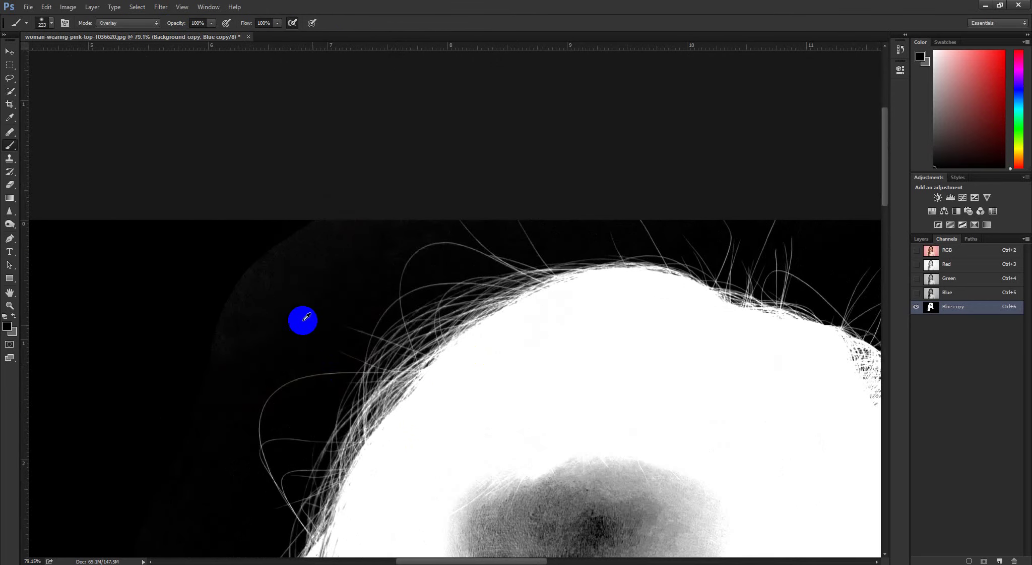
Step: Darken the gray backdrop along the long hair left of the face with the Burn tool, range Shadows, exposure 7%
left_click(10, 224)
left_click(52, 233)
left_click_drag(141, 251, 199, 251)
mouse_move(308, 234)
left_mouse_down()
mouse_move(166, 345)
mouse_move(358, 177)
left_mouse_up()
scroll(368, 238, "down", 4)
left_click_drag(156, 552, 292, 181)
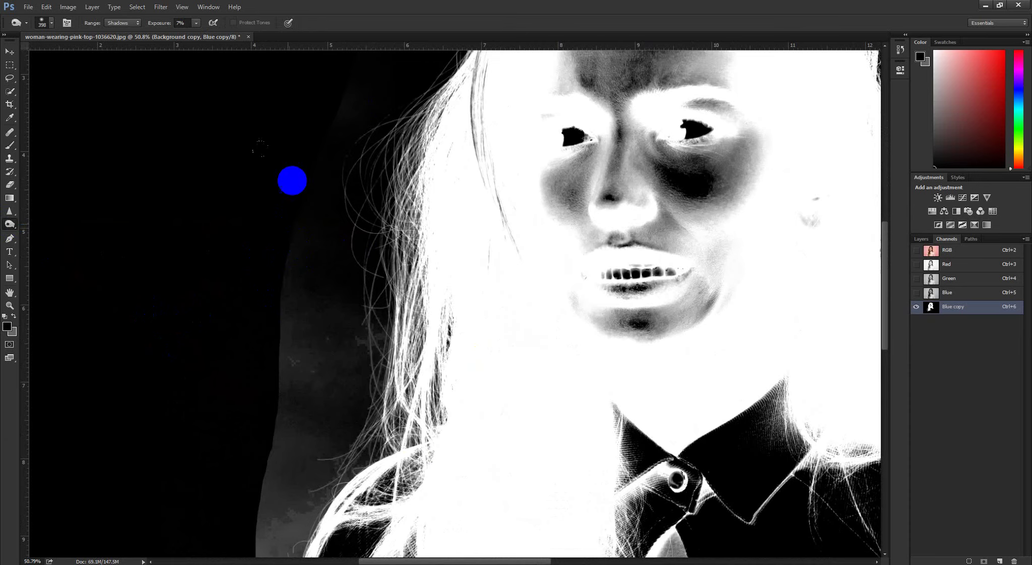
scroll(339, 166, "up", 2)
scroll(272, 242, "down", 4)
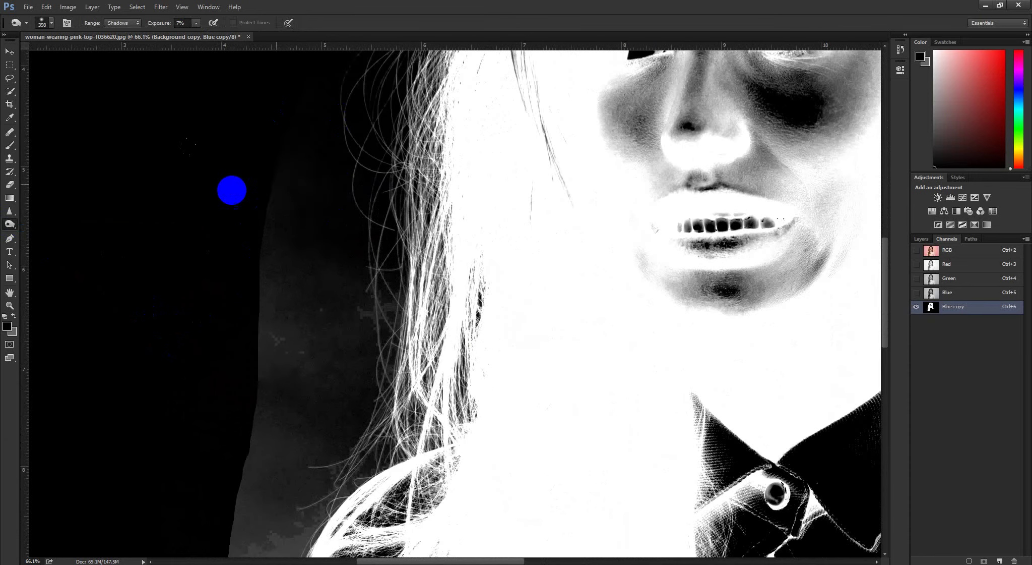
scroll(295, 398, "down", 2)
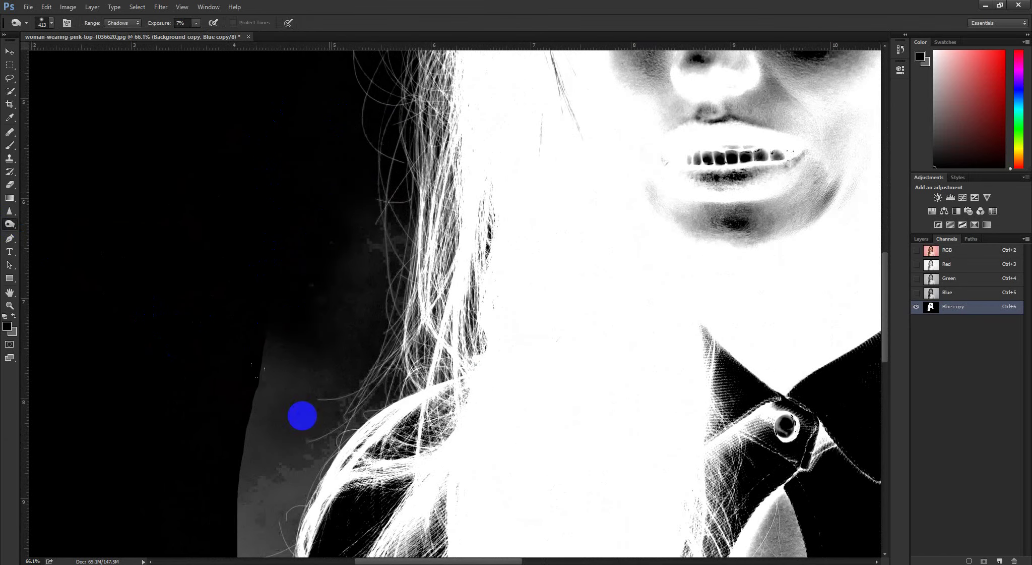
Step: Burn the gray backdrop further down, beside the hair that falls over the left shoulder
scroll(302, 288, "down", 3)
left_click_drag(272, 263, 247, 260)
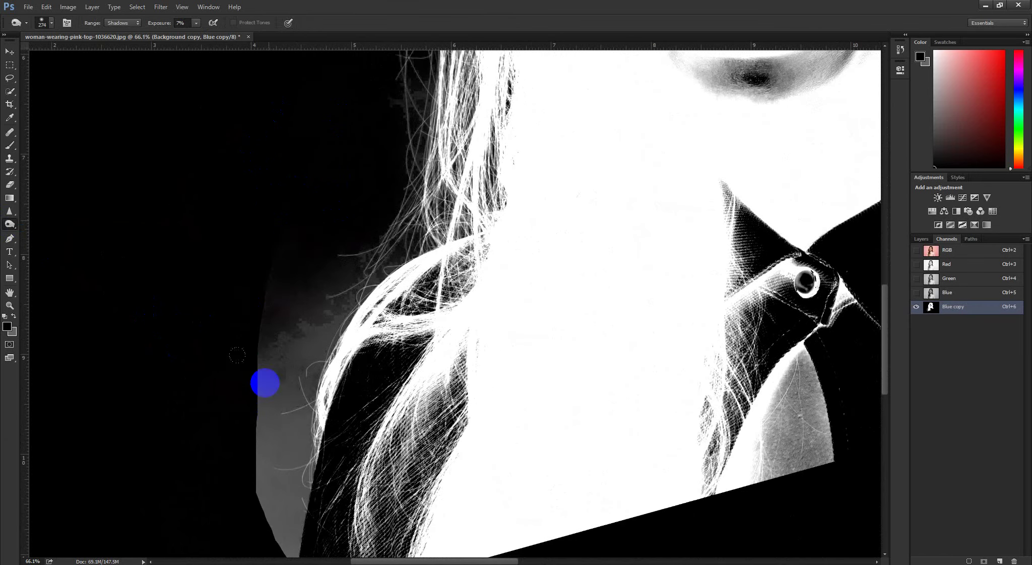
mouse_move(265, 383)
left_mouse_down()
mouse_move(302, 328)
mouse_move(254, 479)
mouse_move(269, 322)
mouse_move(299, 267)
mouse_move(277, 272)
left_mouse_up()
scroll(300, 267, "down", 3)
mouse_move(286, 333)
left_mouse_down()
mouse_move(263, 207)
mouse_move(297, 308)
mouse_move(404, 265)
mouse_move(472, 212)
mouse_move(460, 218)
left_mouse_up()
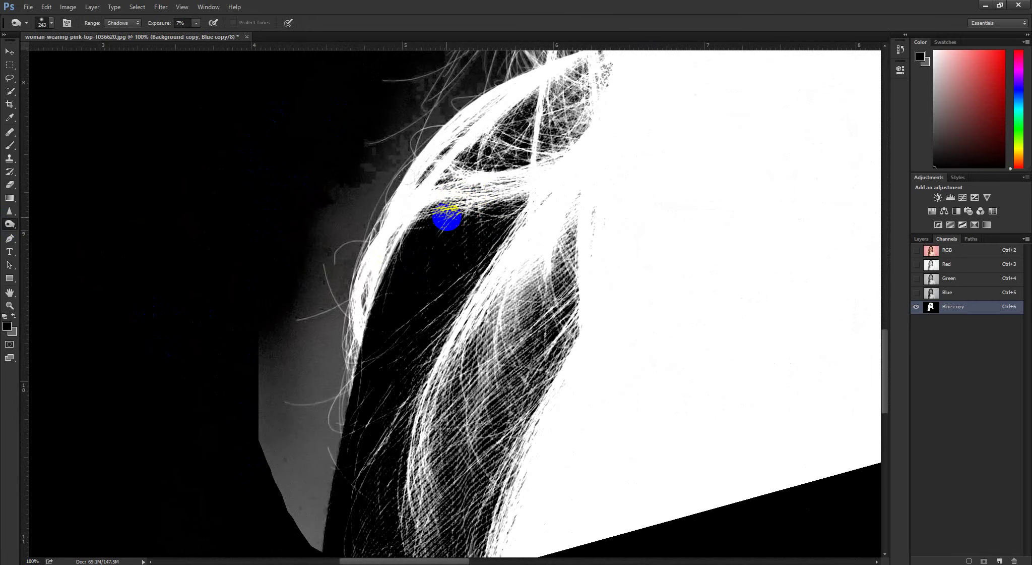
Step: Set the Burn tool's exposure to 10%
key("l")
left_click_drag(525, 143, 368, 277)
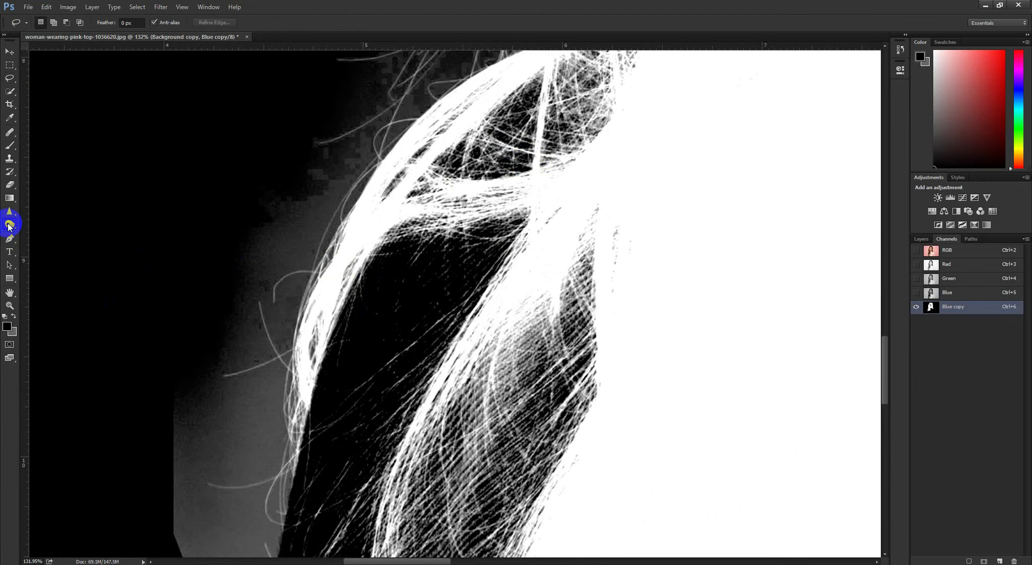
mouse_move(9, 227)
left_mouse_down()
mouse_move(43, 225)
mouse_move(46, 235)
left_mouse_up()
left_click(178, 24)
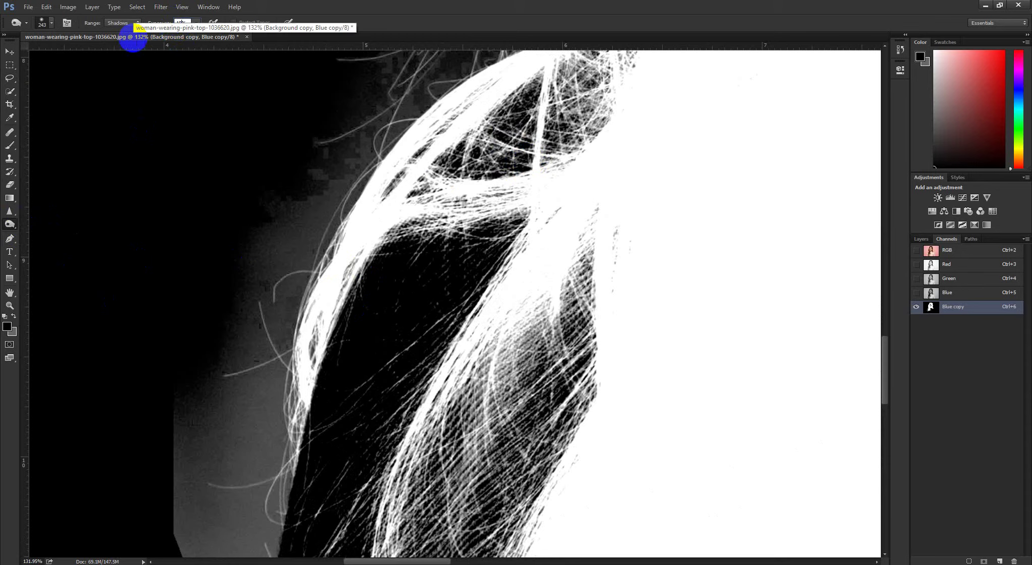
key("Return")
Step: Burn the gray haze around the curled strands outside the left shoulder to black
left_click_drag(226, 275, 178, 367)
mouse_move(186, 357)
left_mouse_down()
mouse_move(252, 225)
mouse_move(240, 218)
left_mouse_up()
left_click_drag(241, 219, 258, 371)
mouse_move(231, 314)
left_mouse_down()
mouse_move(254, 320)
mouse_move(242, 270)
left_mouse_up()
right_click(295, 245, "alt")
mouse_move(302, 132)
left_mouse_down()
mouse_move(319, 191)
mouse_move(307, 279)
mouse_move(314, 466)
mouse_move(268, 494)
mouse_move(284, 536)
mouse_move(293, 464)
left_mouse_up()
mouse_move(291, 234)
left_mouse_down()
mouse_move(263, 431)
mouse_move(250, 429)
mouse_move(328, 235)
mouse_move(348, 212)
left_mouse_up()
Step: Resize the Burn brush and darken the gray patches between the loose strands just above the left shoulder
right_click(292, 255, "alt")
left_click_drag(411, 133, 320, 379)
mouse_move(353, 345)
left_mouse_down()
mouse_move(304, 429)
mouse_move(323, 396)
left_mouse_up()
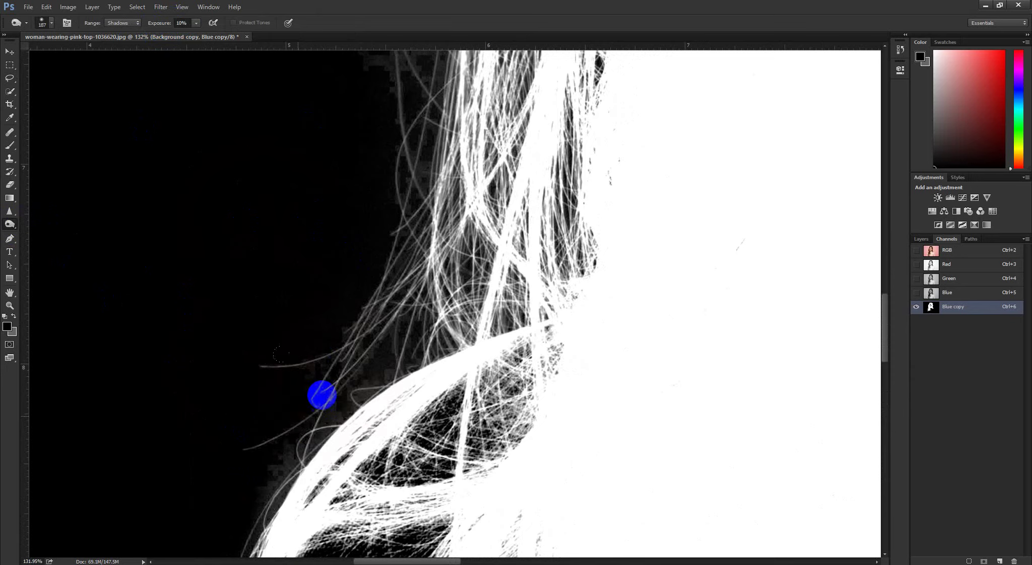
right_click(323, 395, "alt")
mouse_move(384, 332)
left_mouse_down()
mouse_move(315, 382)
mouse_move(373, 382)
left_mouse_up()
left_click_drag(376, 187, 325, 355)
Step: Burn the remaining gray patches beside the hair left of the mouth and chin, resizing the brush as needed
right_click(316, 335, "alt")
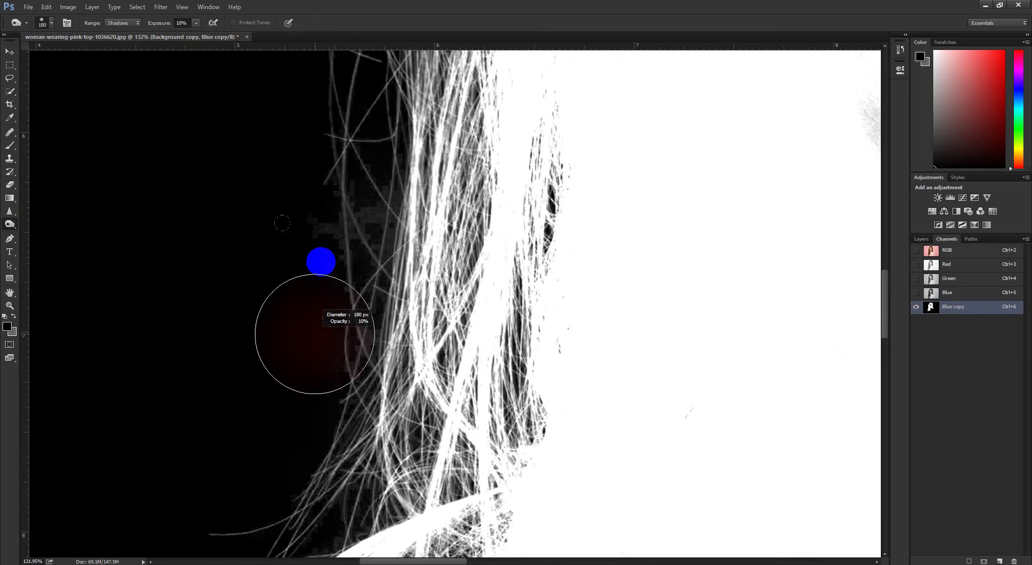
mouse_move(321, 204)
left_mouse_down()
mouse_move(334, 184)
mouse_move(389, 261)
left_mouse_up()
mouse_move(390, 308)
left_mouse_down()
mouse_move(371, 348)
mouse_move(359, 451)
left_mouse_up()
right_click(339, 323, "alt")
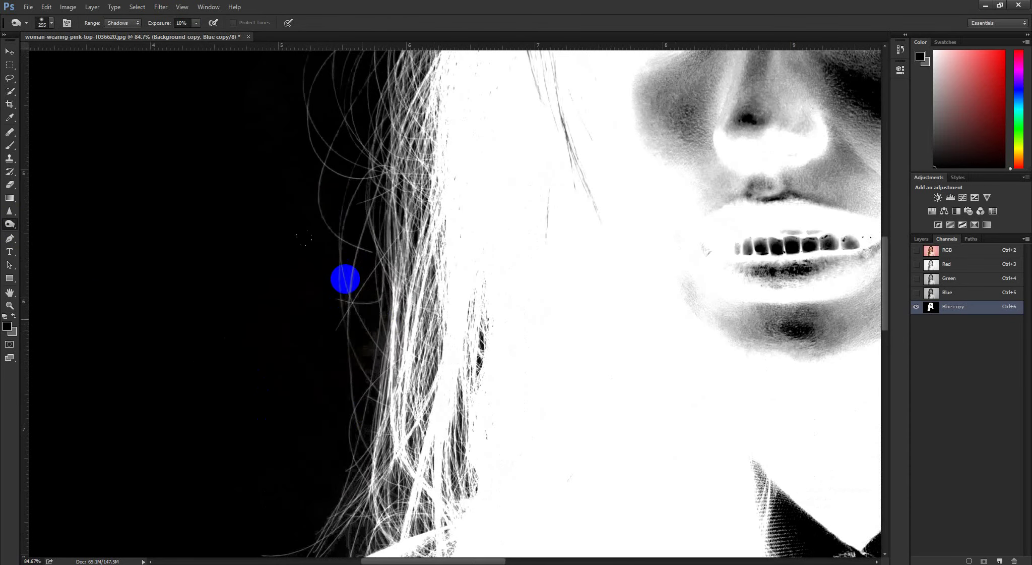
left_click_drag(384, 327, 343, 328)
left_click_drag(393, 121, 378, 325)
Step: Examine the backdrop between the stray hairs across the whole crown for leftover gray
left_click_drag(665, 78, 341, 272)
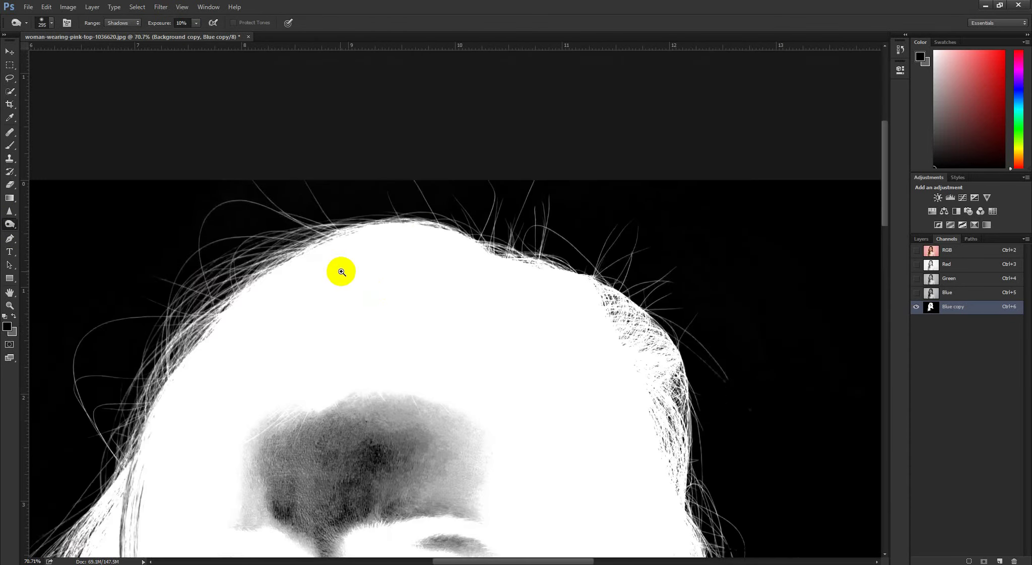
left_click_drag(429, 232, 454, 244)
left_click_drag(143, 348, 332, 270)
left_click_drag(217, 218, 224, 242)
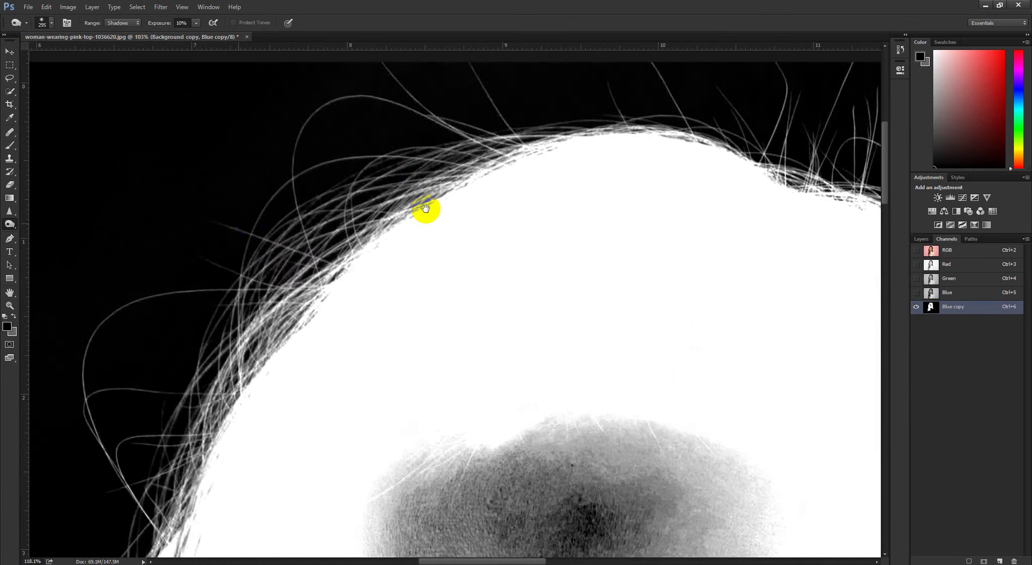
left_click_drag(427, 210, 171, 258)
left_click_drag(603, 227, 305, 224)
mouse_move(398, 267)
left_mouse_down()
mouse_move(468, 267)
mouse_move(369, 245)
mouse_move(333, 223)
left_mouse_up()
right_click(398, 171, "alt")
left_click_drag(487, 193, 414, 193)
Step: Burn the gray haze outside the hair right of the face and along the slope of the right shoulder, resizing the brush as needed
mouse_move(550, 492)
left_mouse_down()
mouse_move(461, 385)
mouse_move(376, 67)
left_mouse_up()
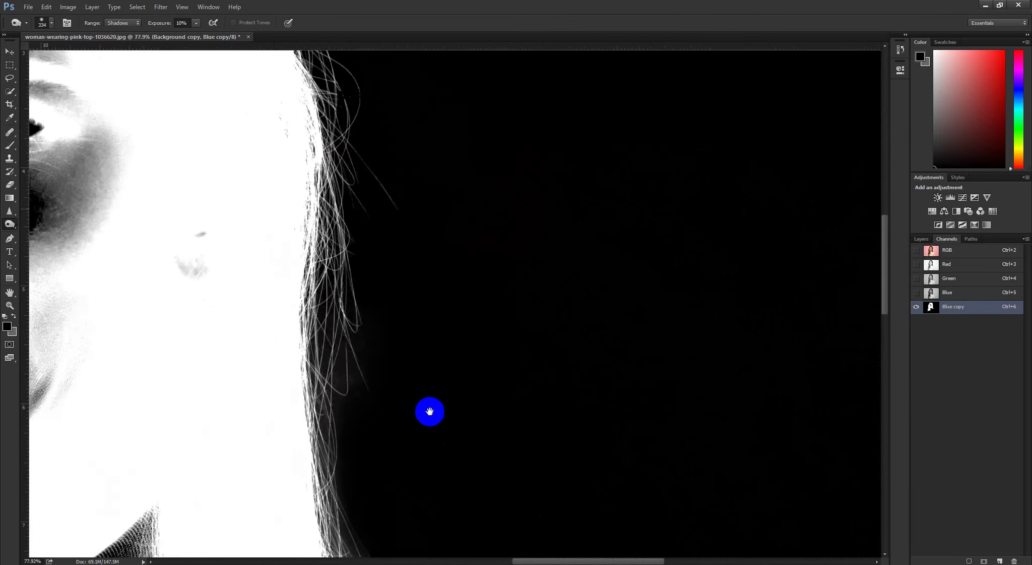
left_click_drag(429, 410, 404, 178)
mouse_move(481, 384)
left_mouse_down()
mouse_move(445, 325)
mouse_move(495, 341)
left_mouse_up()
right_click(495, 341, "alt")
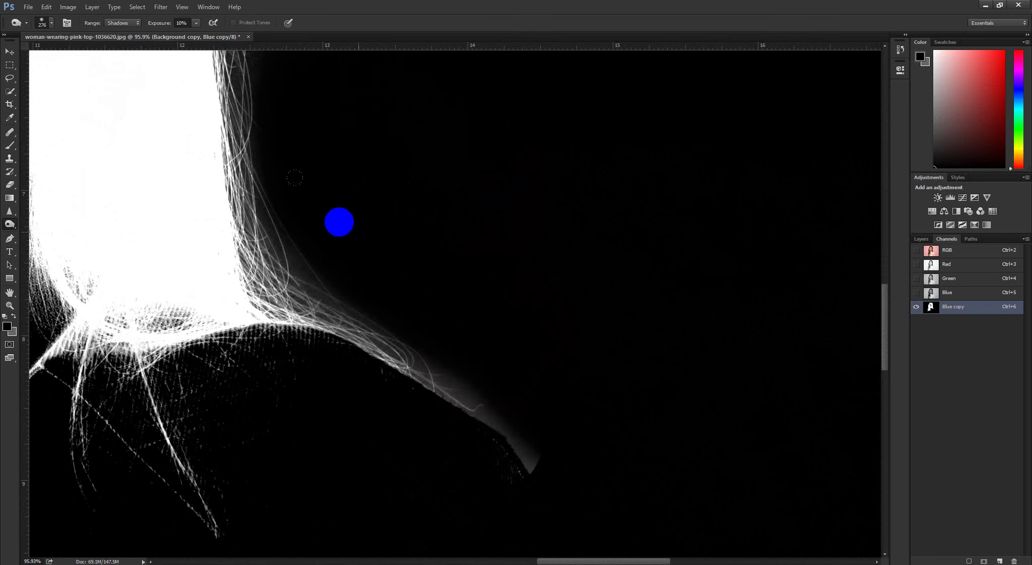
left_click_drag(417, 320, 554, 408)
right_click(559, 414, "alt")
left_click_drag(297, 226, 574, 429)
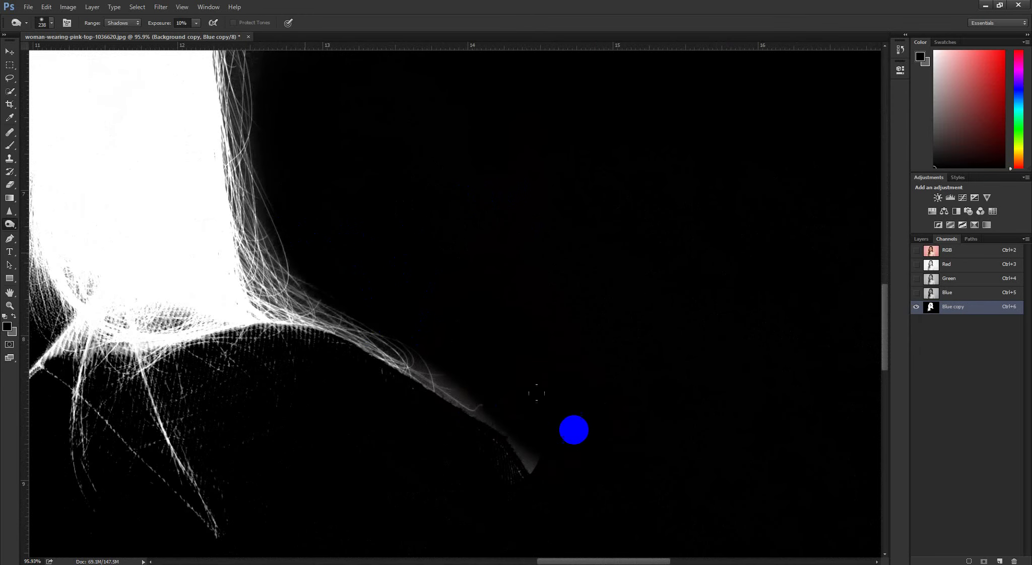
left_click_drag(546, 391, 492, 364)
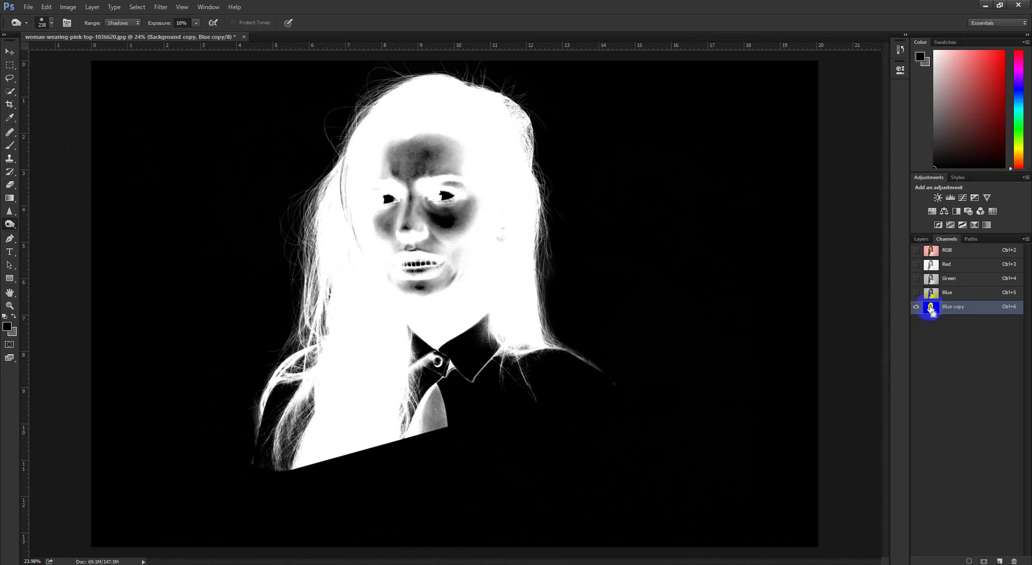
Step: Turn the Blue copy channel into a layer mask on the Background copy layer, deleting the channel once it is loaded as a selection
left_click(932, 309, "ctrl")
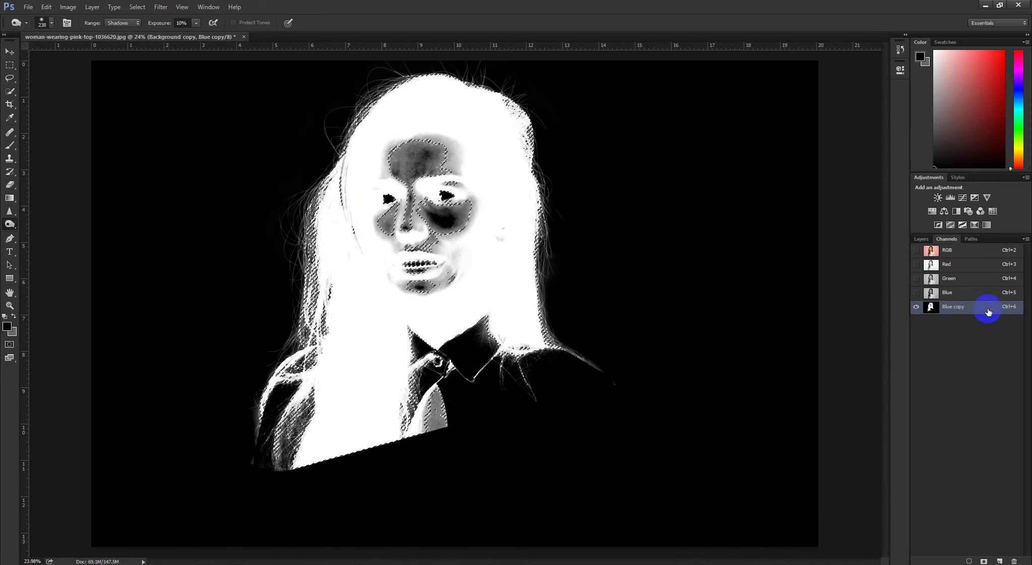
left_click_drag(995, 352, 1014, 560)
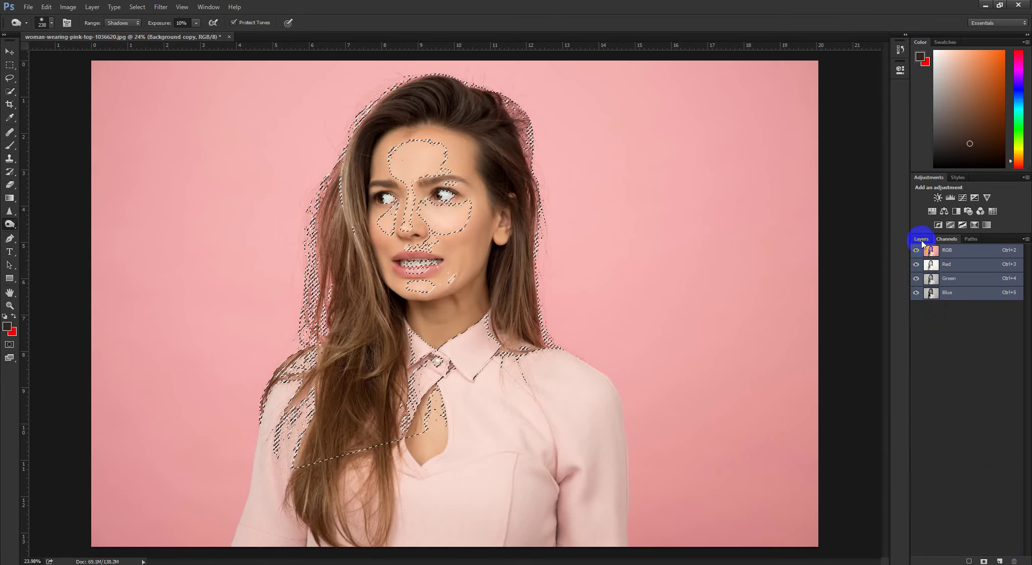
left_click(922, 239)
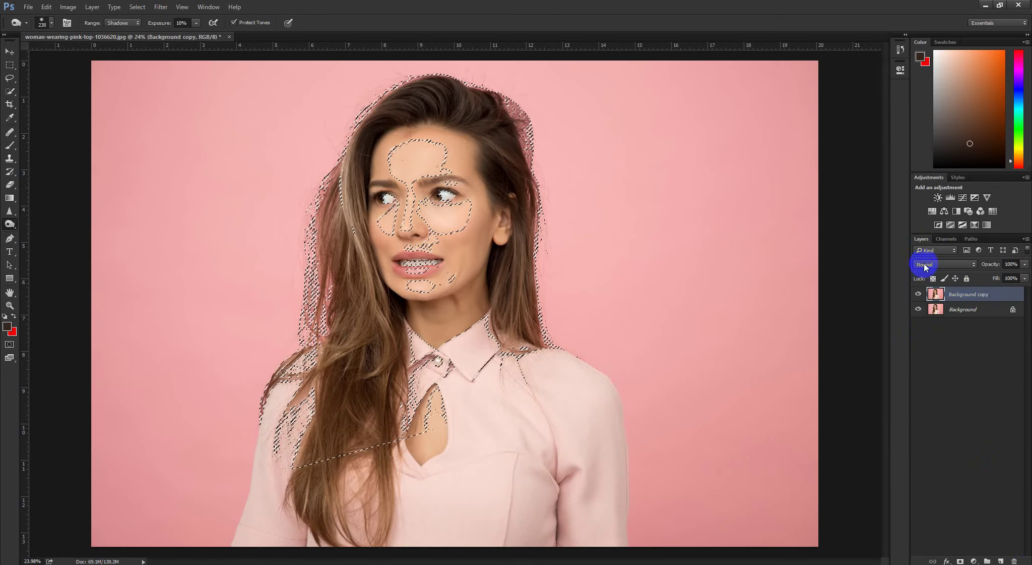
left_click(959, 560)
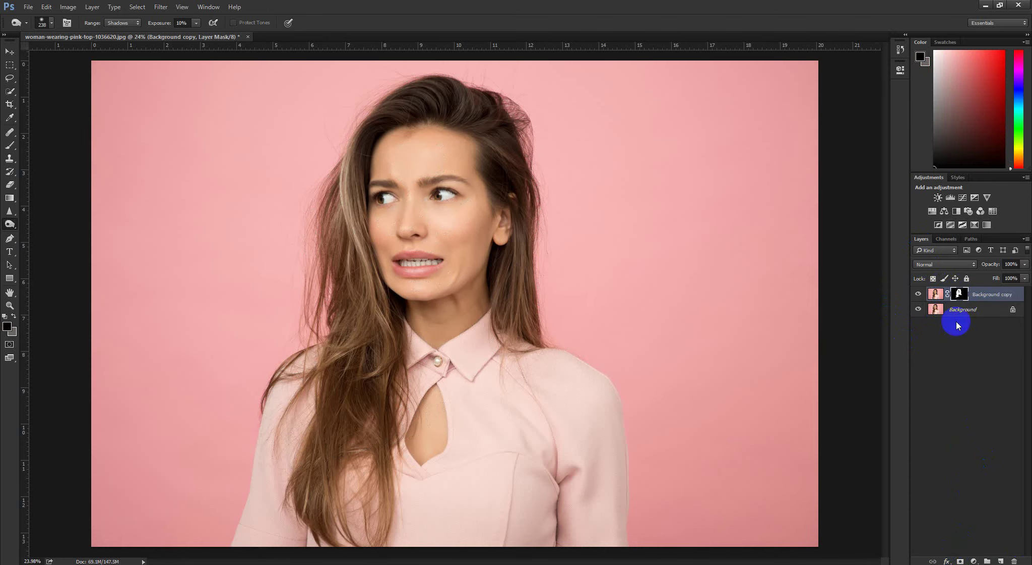
Step: Load Path 1 as a selection and fill it with white on the Background copy layer mask
left_click(971, 239)
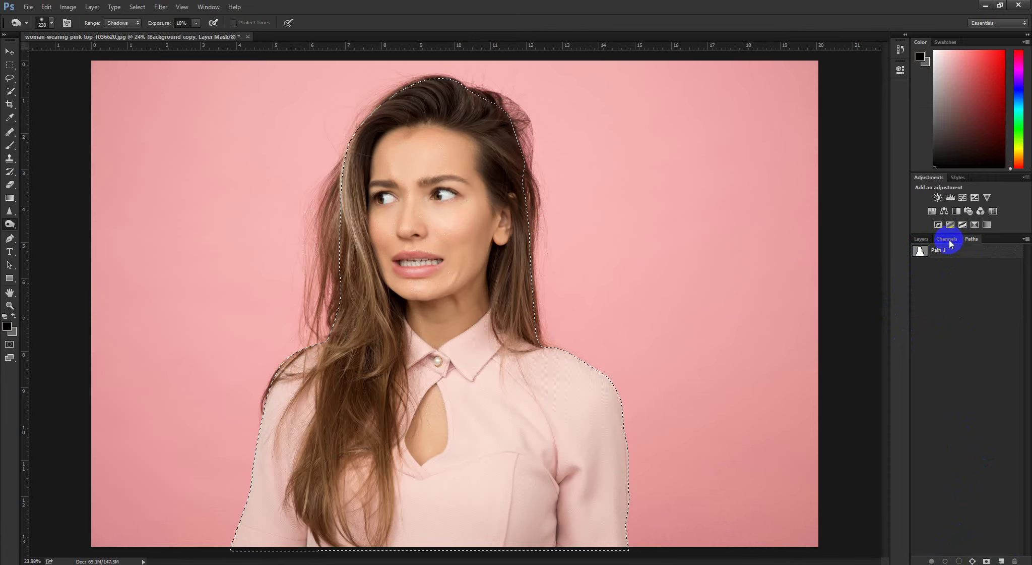
left_click(923, 239)
left_click(960, 292, "alt")
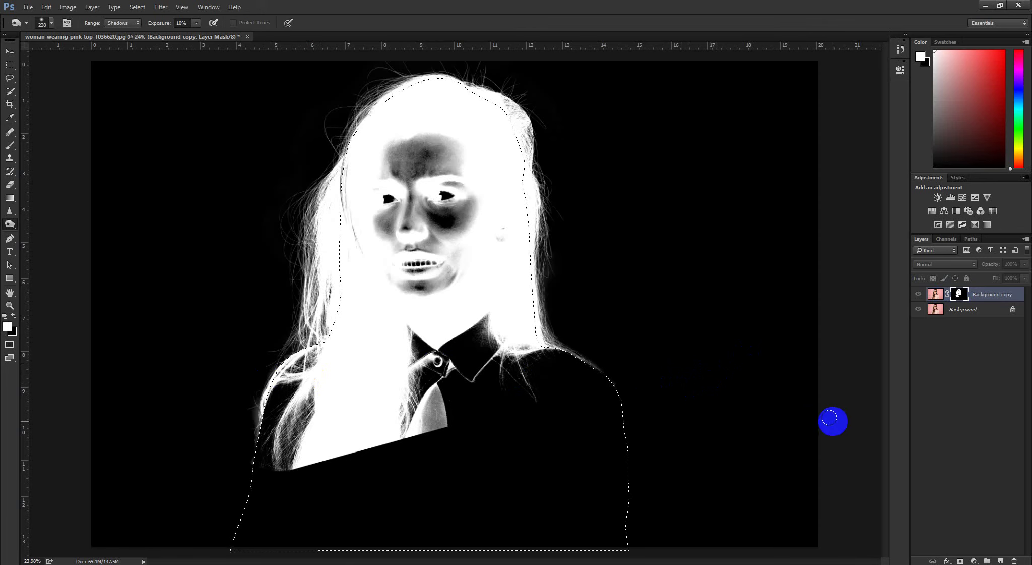
key("shift+F6")
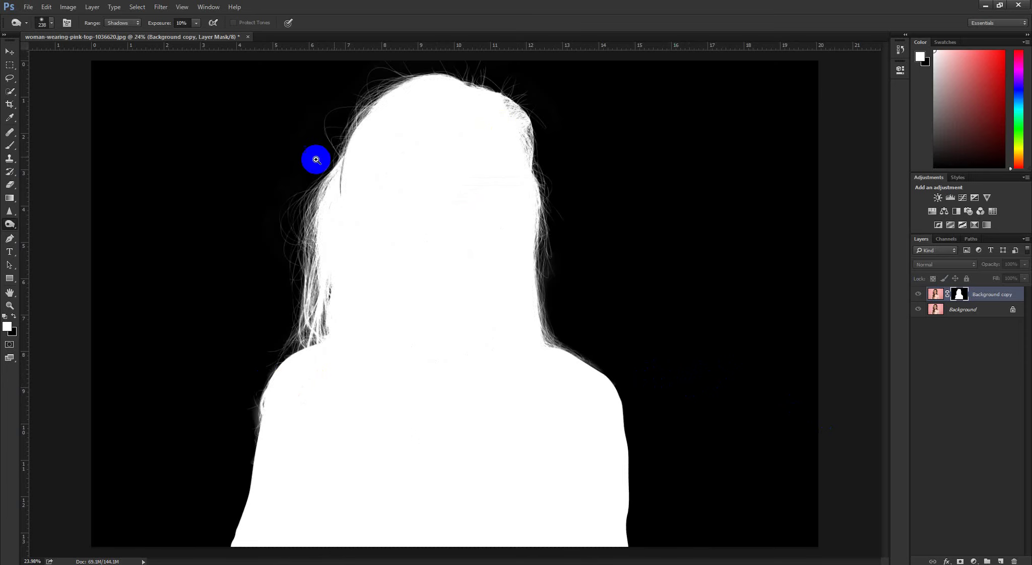
Step: Set the Brush to Normal mode and paint the dark streaks inside the hair left of the face white on the layer mask
mouse_move(316, 160)
left_mouse_down()
mouse_move(383, 254)
mouse_move(408, 268)
left_mouse_up()
left_click_drag(440, 259, 415, 254)
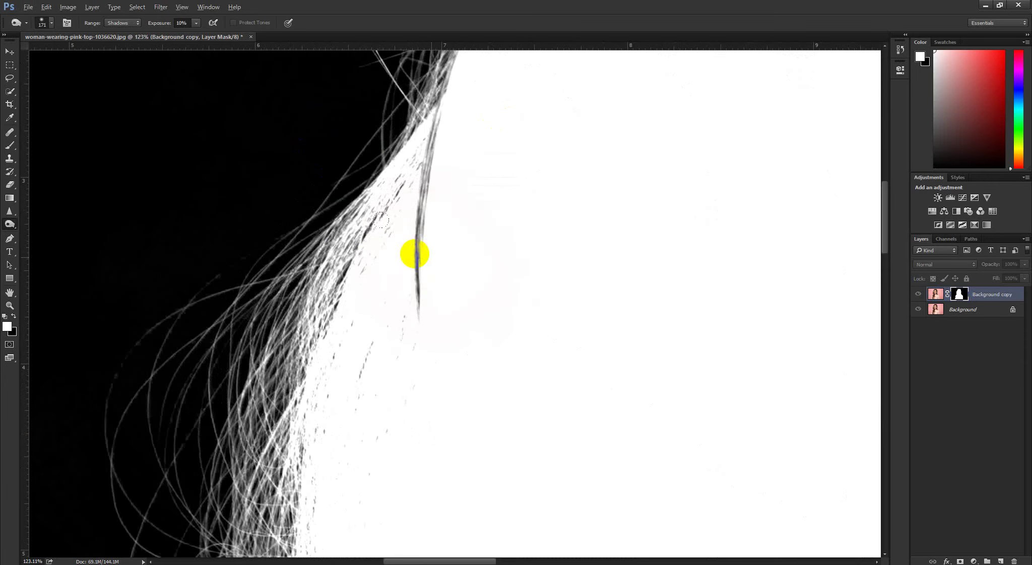
mouse_move(444, 215)
left_mouse_down()
mouse_move(444, 191)
mouse_move(445, 208)
left_mouse_up()
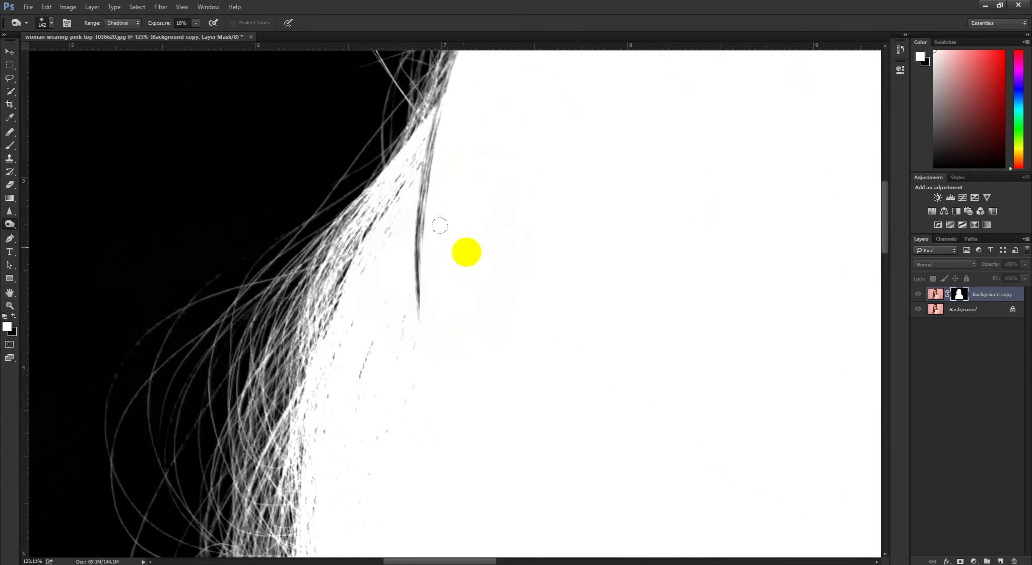
key("b")
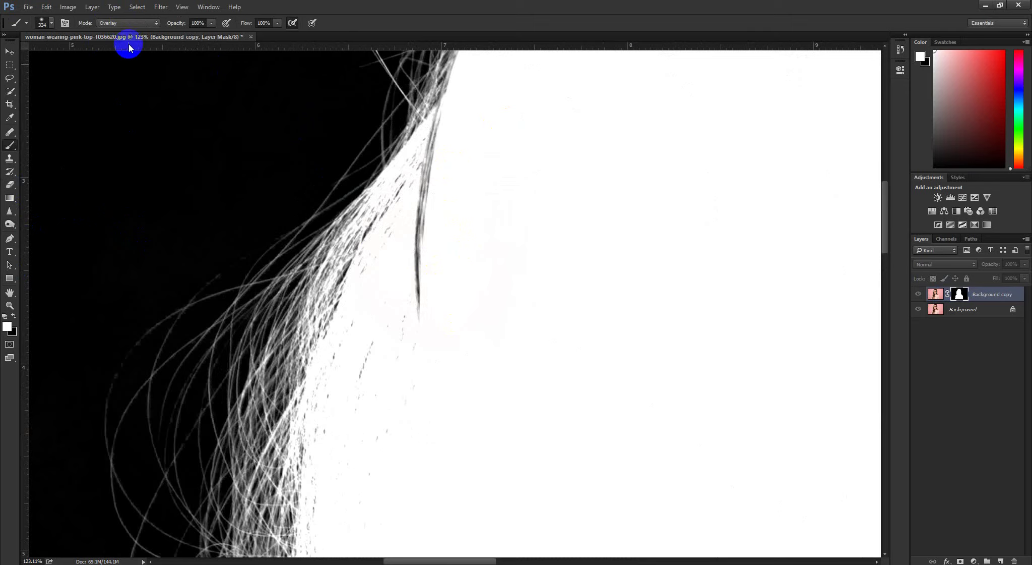
left_click(125, 21)
left_click(122, 31)
mouse_move(525, 244)
left_mouse_down()
mouse_move(453, 234)
mouse_move(422, 170)
mouse_move(444, 99)
left_mouse_up()
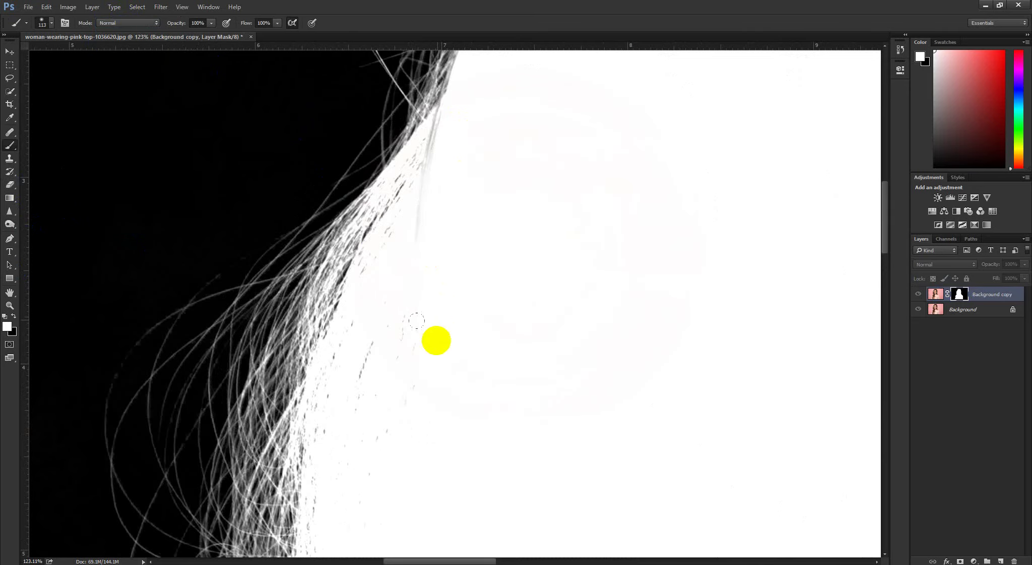
left_click_drag(399, 196, 414, 225)
left_click_drag(373, 339, 472, 447)
left_click_drag(502, 242, 424, 300)
left_click_drag(503, 221, 407, 223)
left_click_drag(407, 223, 537, 283)
left_click_drag(104, 233, 270, 200)
left_click_drag(89, 341, 210, 249)
left_click_drag(476, 197, 490, 317)
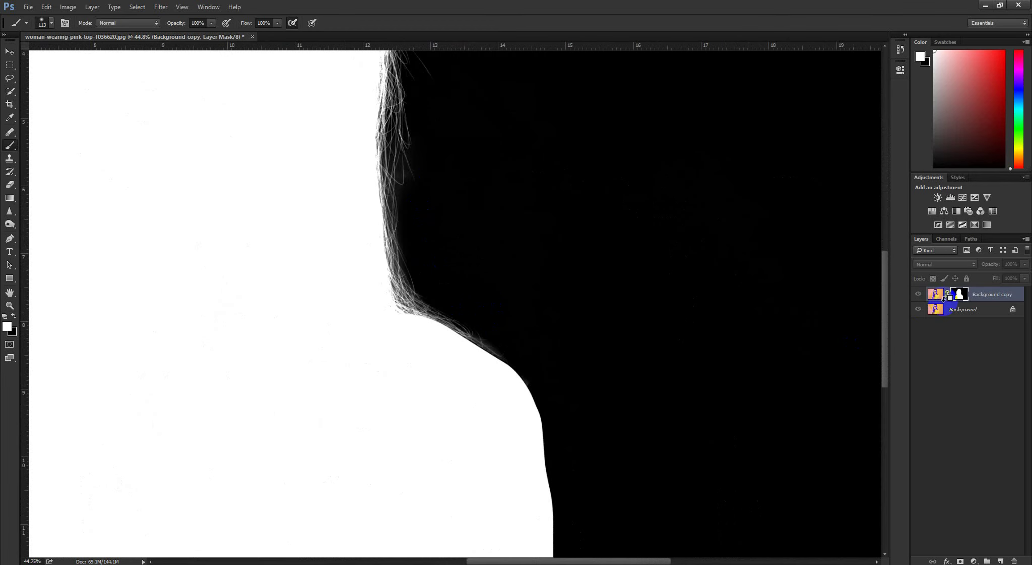
Step: Return to the image view, load the Background copy layer mask as a selection and enter Quick Mask mode
left_click(958, 295, "alt")
scroll(608, 310, "down", 6)
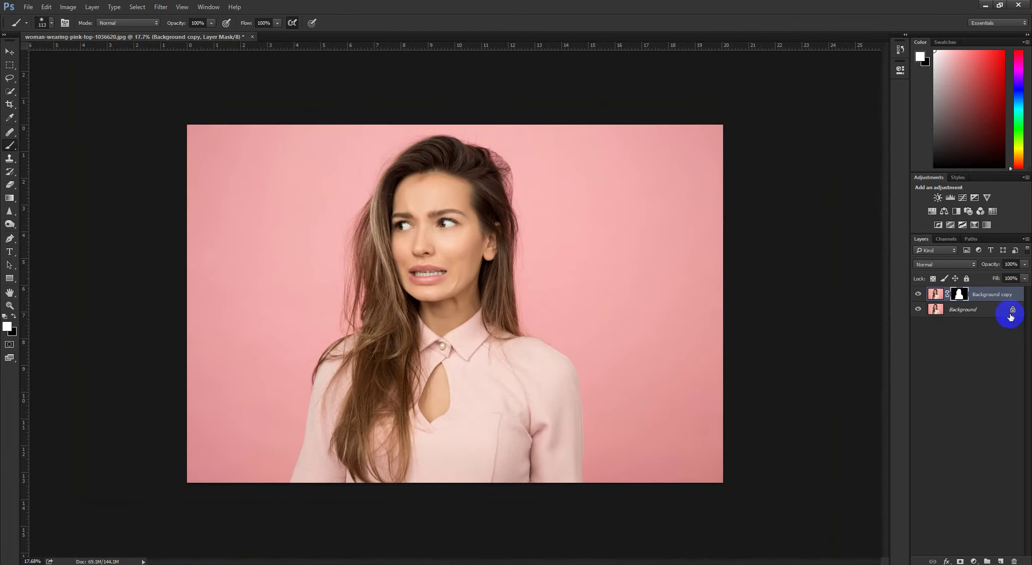
left_click(984, 313)
left_click(960, 294)
left_click(960, 296, "ctrl")
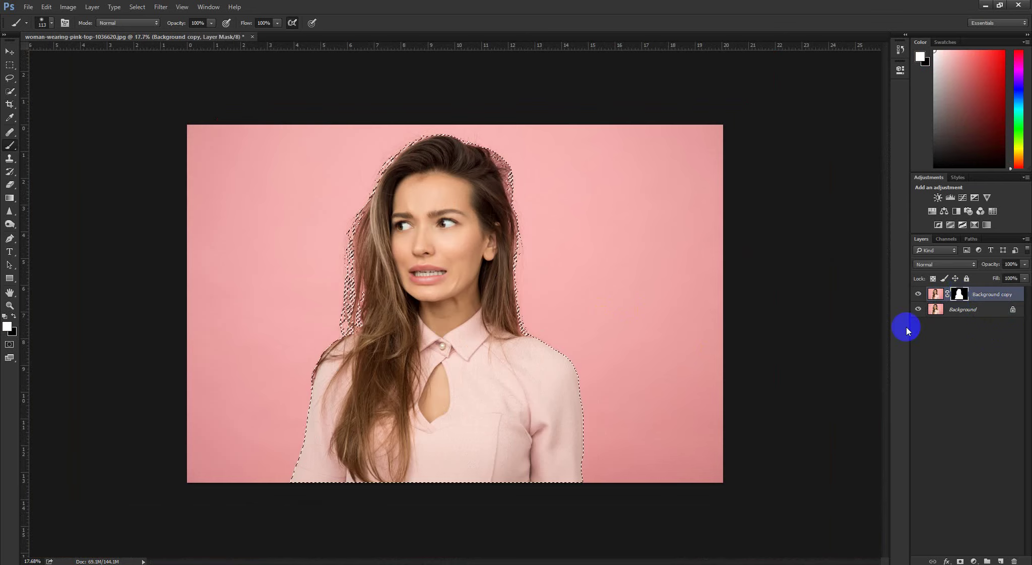
key("q")
Step: Burn the Quick Mask backdrop around the crown and down the hair left of the face, resizing the brush as needed
left_click_drag(342, 223, 392, 261)
left_click_drag(454, 166, 410, 244)
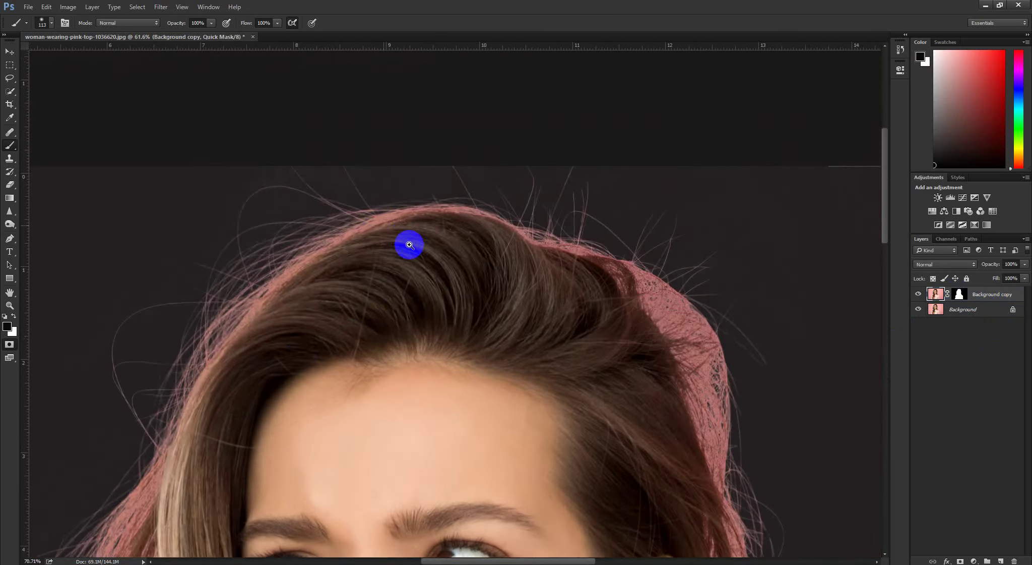
left_click_drag(247, 322, 281, 327)
scroll(344, 309, "down", 4)
scroll(452, 189, "up", 1)
scroll(461, 195, "down", 1)
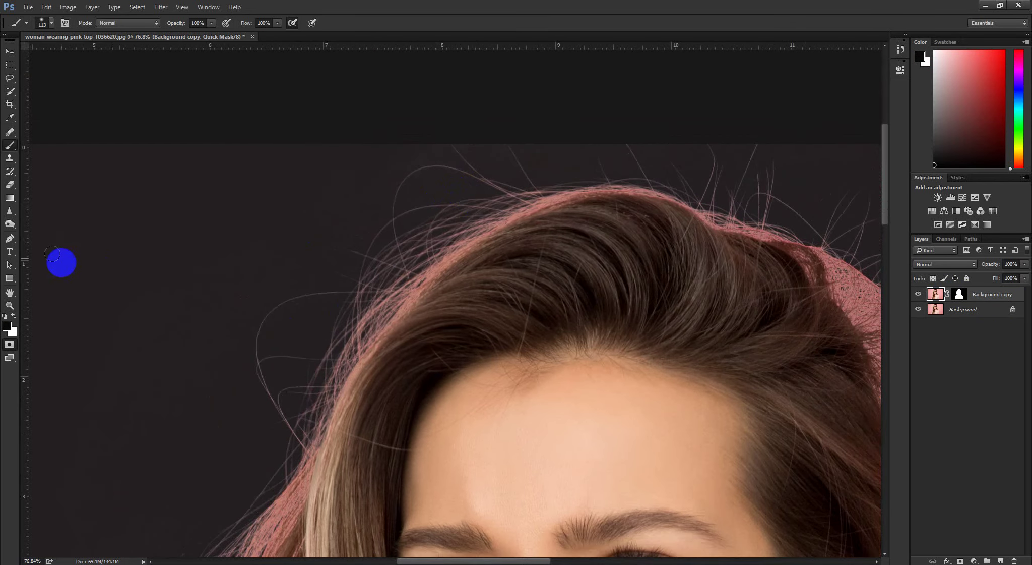
left_click_drag(10, 224, 42, 227)
left_click(50, 225)
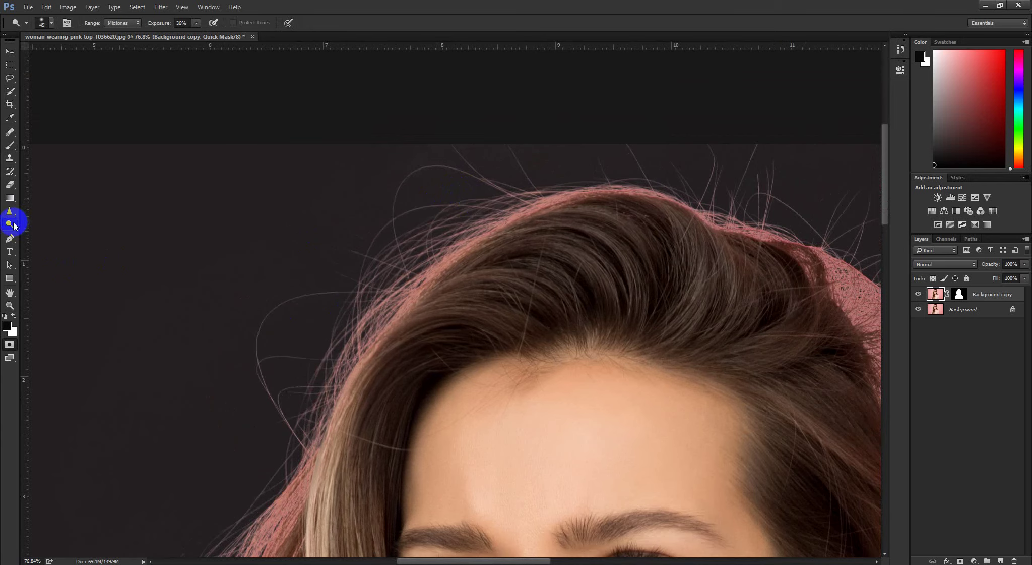
right_click(13, 223)
left_click(71, 233)
left_click_drag(324, 223, 542, 144)
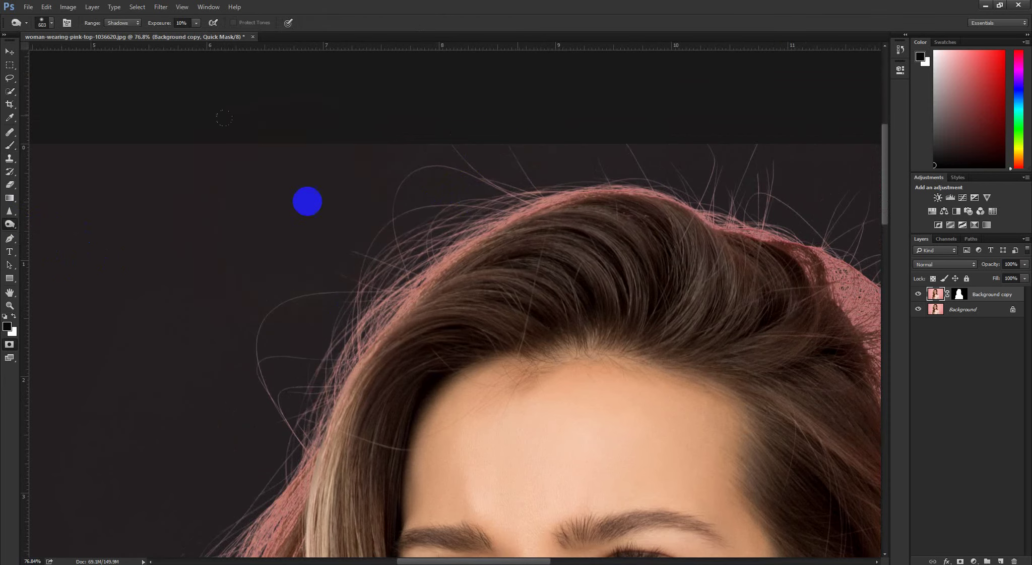
mouse_move(213, 286)
left_mouse_down()
mouse_move(337, 156)
mouse_move(276, 171)
left_mouse_up()
scroll(226, 347, "down", 2)
scroll(347, 131, "down", 5)
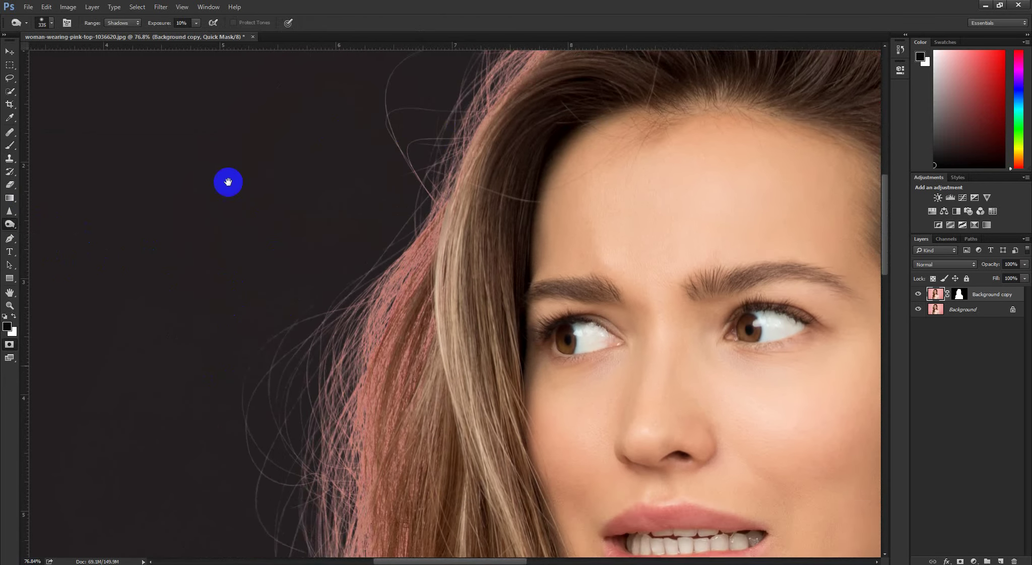
scroll(215, 348, "down", 5)
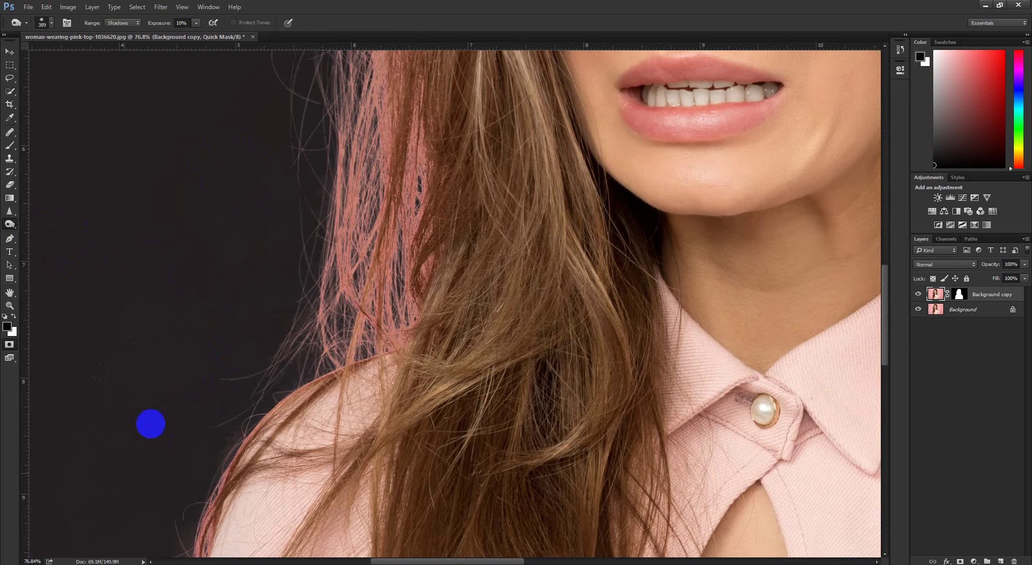
Step: Burn the remaining haze in the Quick Mask beside the hair right of the neck and above the right shoulder
scroll(204, 408, "right", 12)
scroll(246, 412, "up", 2)
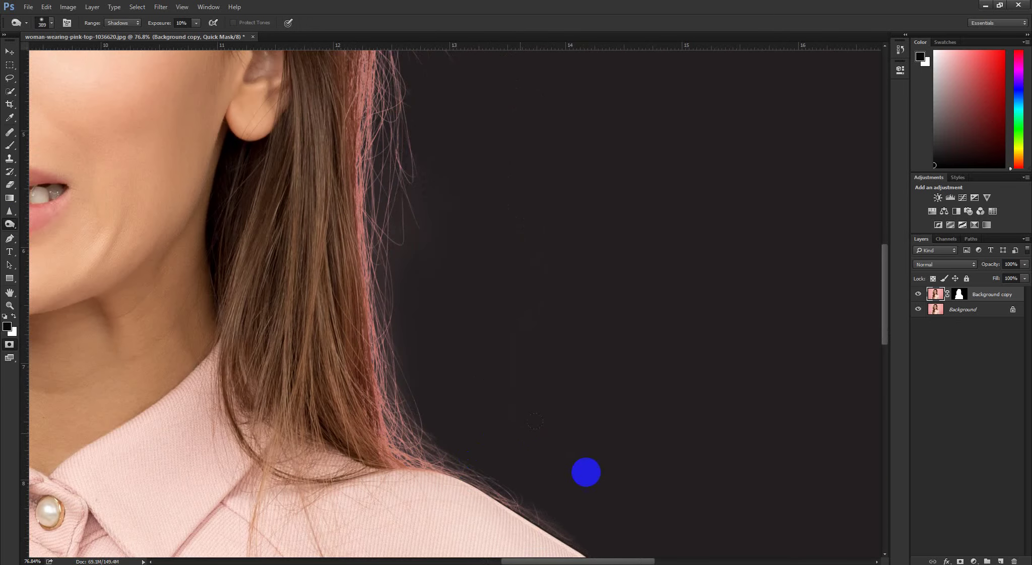
left_click_drag(463, 210, 443, 210)
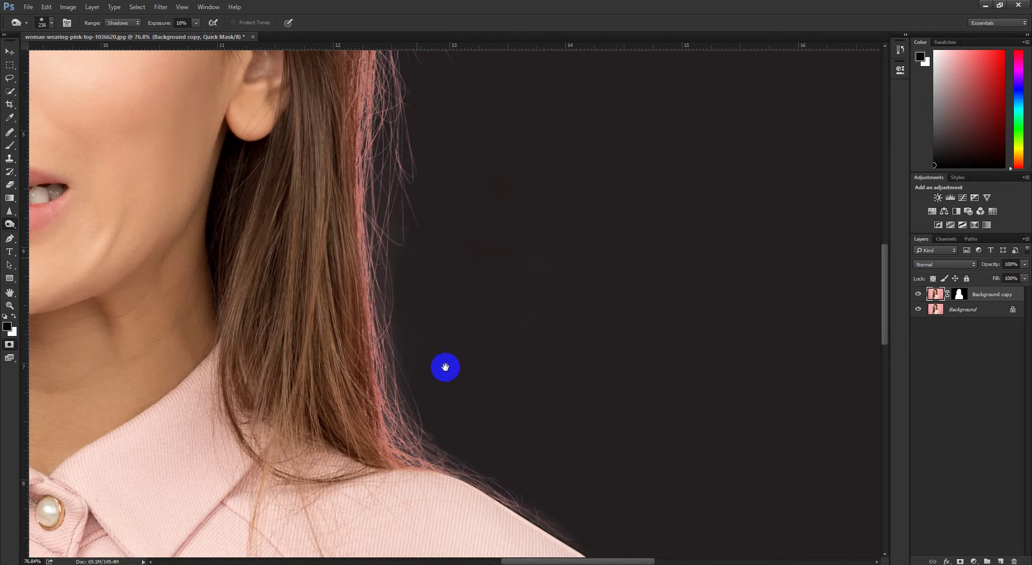
left_click_drag(445, 367, 416, 269)
left_click_drag(508, 268, 549, 272)
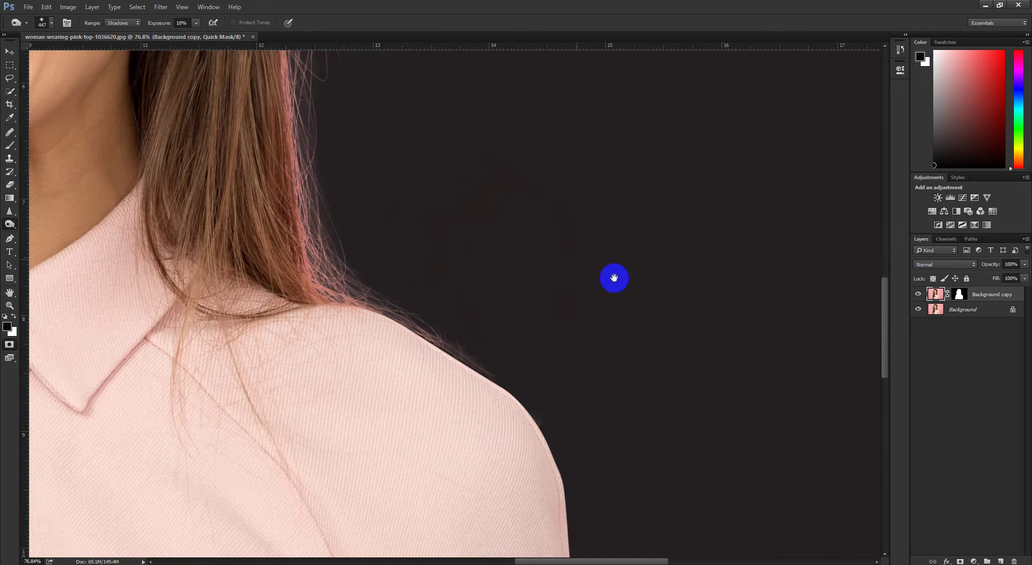
Step: Burn the Quick Mask backdrop outside the stray hairs on the right side of the head and crown
scroll(541, 489, "up", 10)
scroll(541, 489, "left", 2)
left_click_drag(491, 287, 484, 287)
left_click_drag(491, 280, 523, 507)
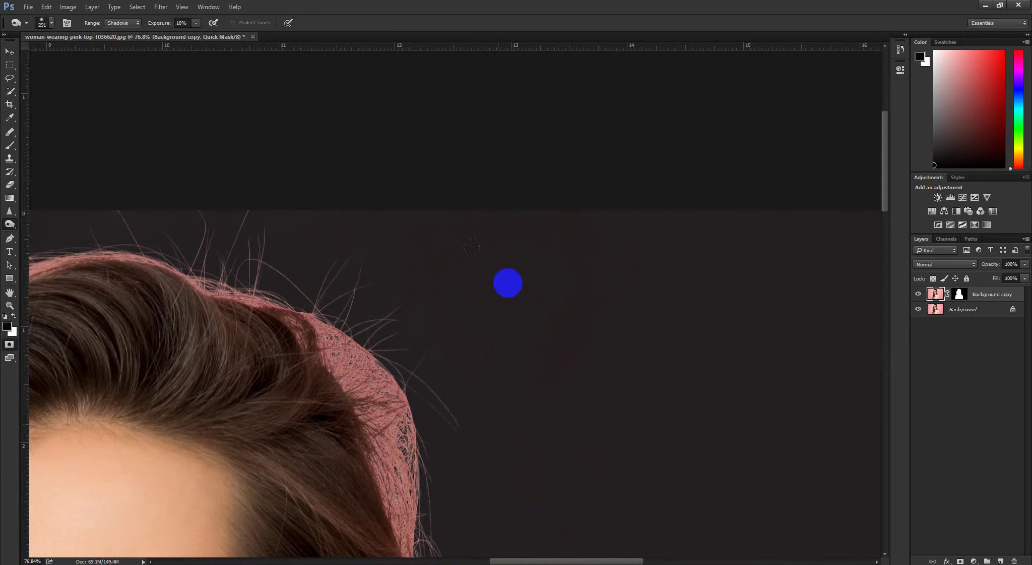
left_click(388, 319, "alt")
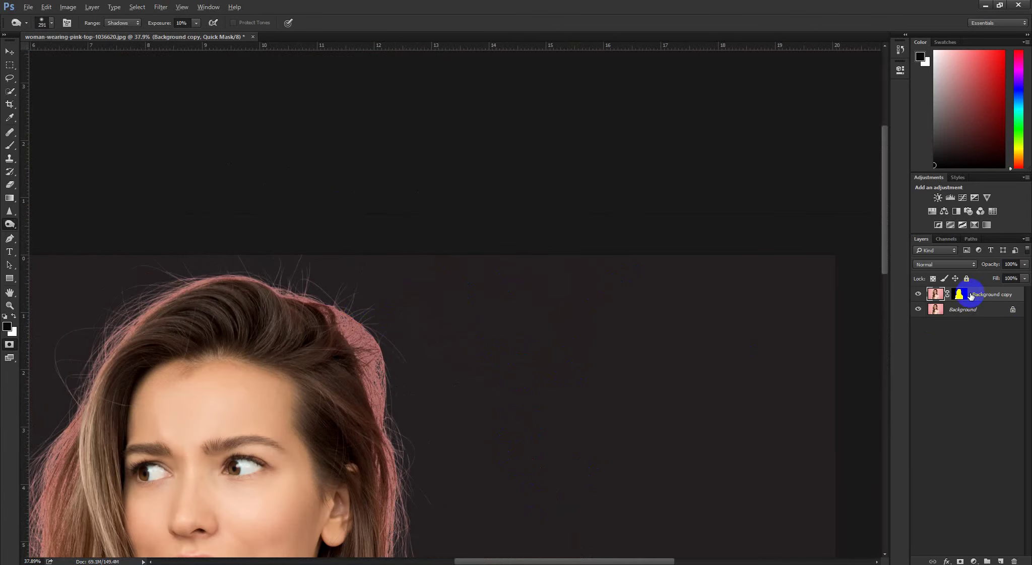
Step: Leave Quick Mask mode and replace the Background copy layer mask with one made from the refined selection
key("q")
right_click(958, 294)
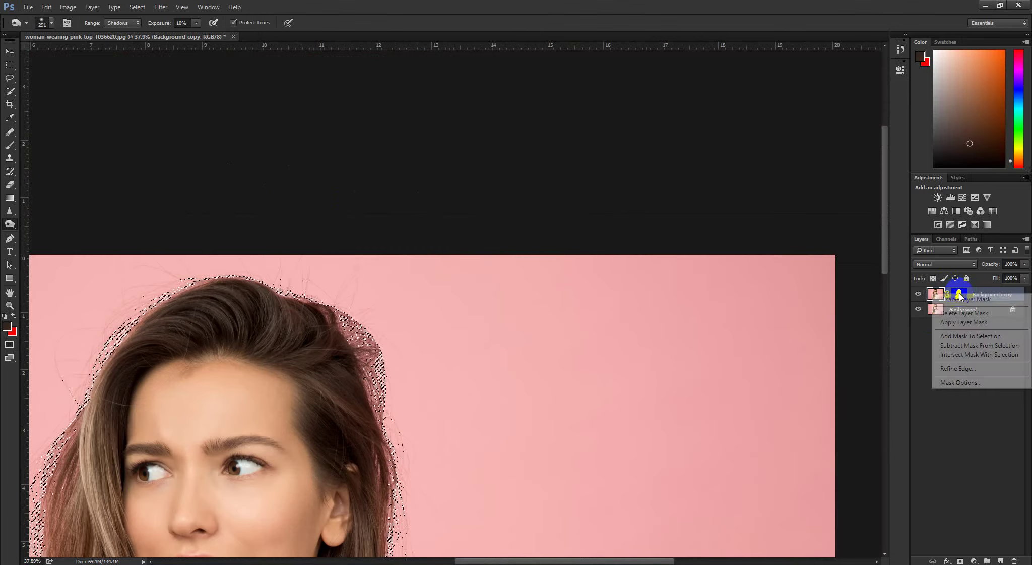
left_click(964, 313)
left_click(960, 560)
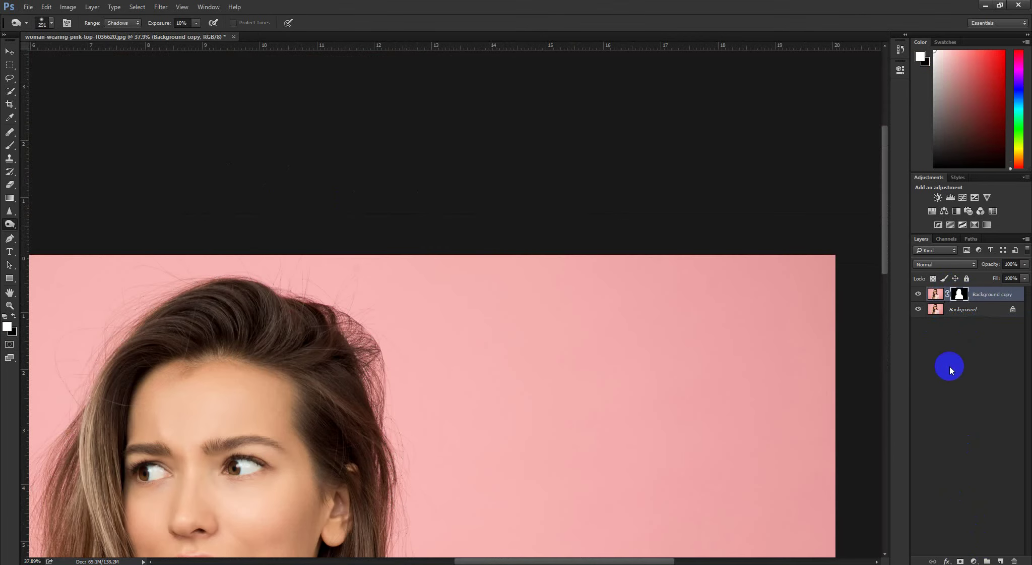
Step: Add a white (ffffff) Solid Color fill layer directly above the Background layer
left_click(964, 309)
left_click(971, 558)
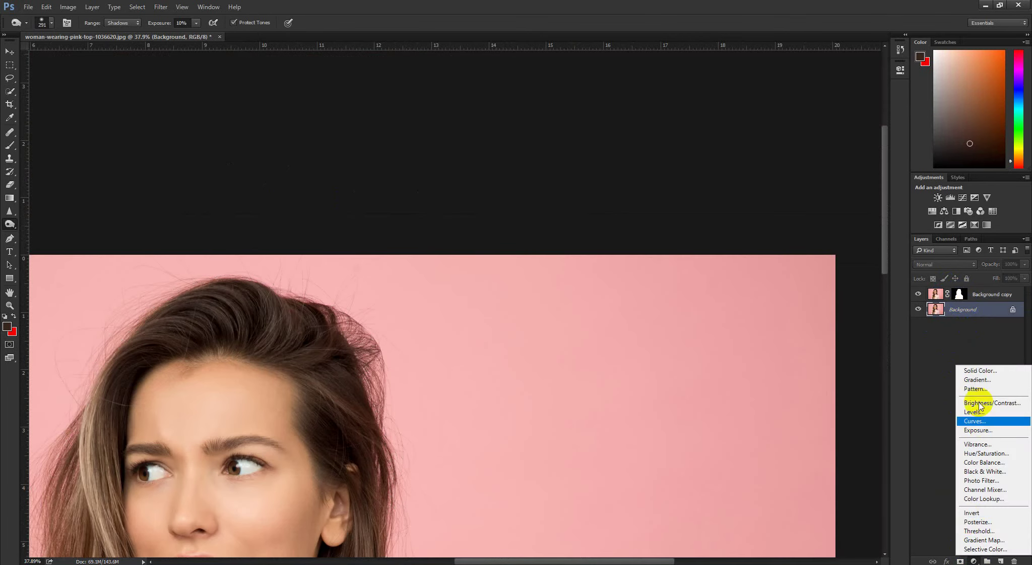
left_click(976, 373)
left_click_drag(689, 265, 534, 181)
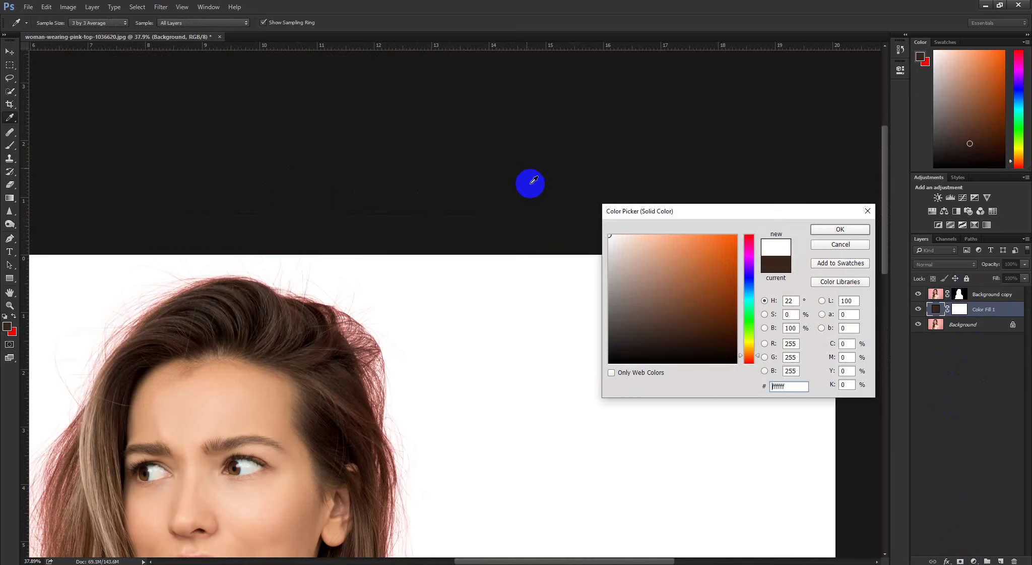
left_click(838, 230)
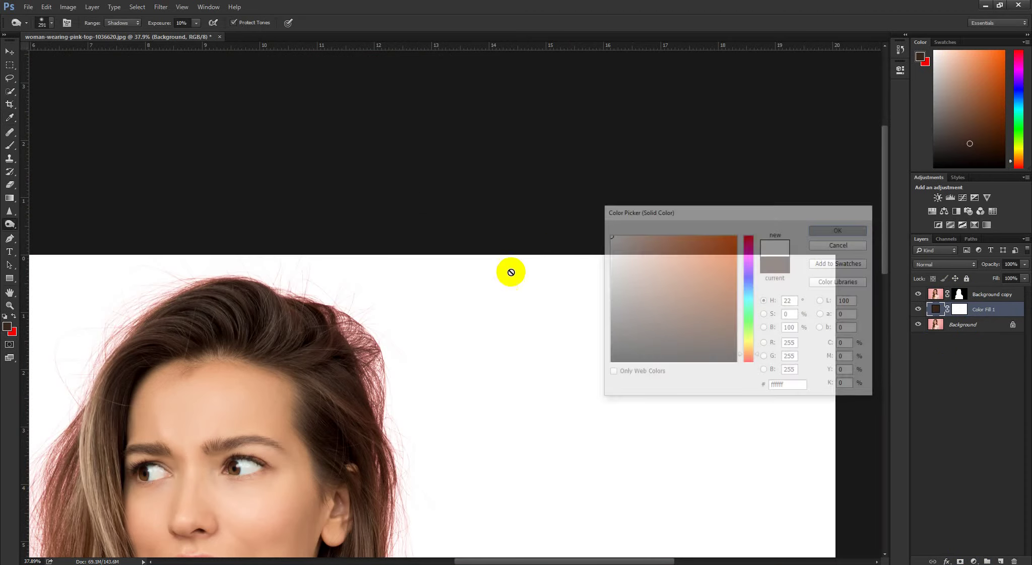
scroll(422, 248, "up", 10)
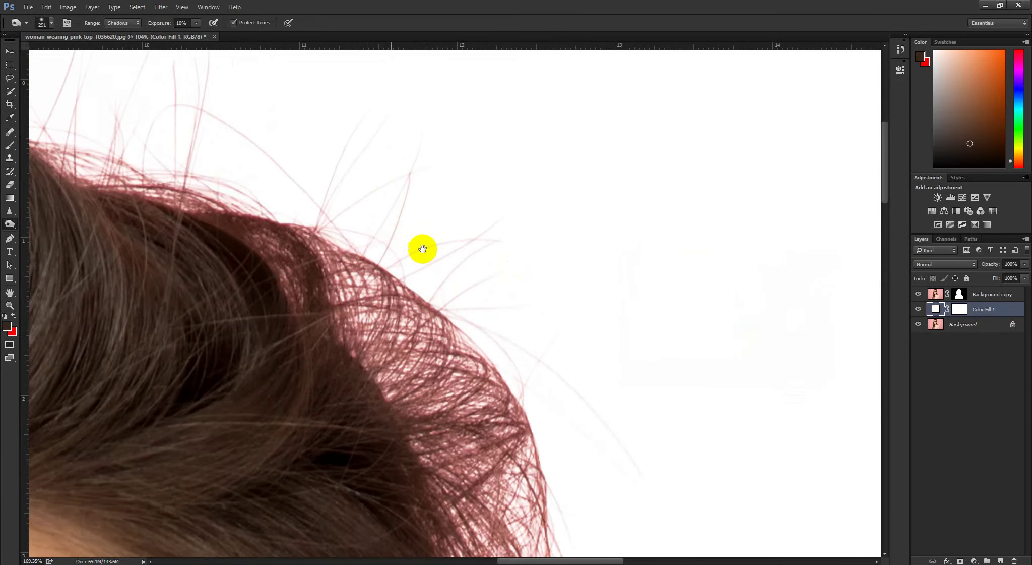
Step: Examine the cutout's hair edges around the crown, right shoulder and left side against the white fill, ending with the whole image
left_click_drag(454, 403, 385, 242)
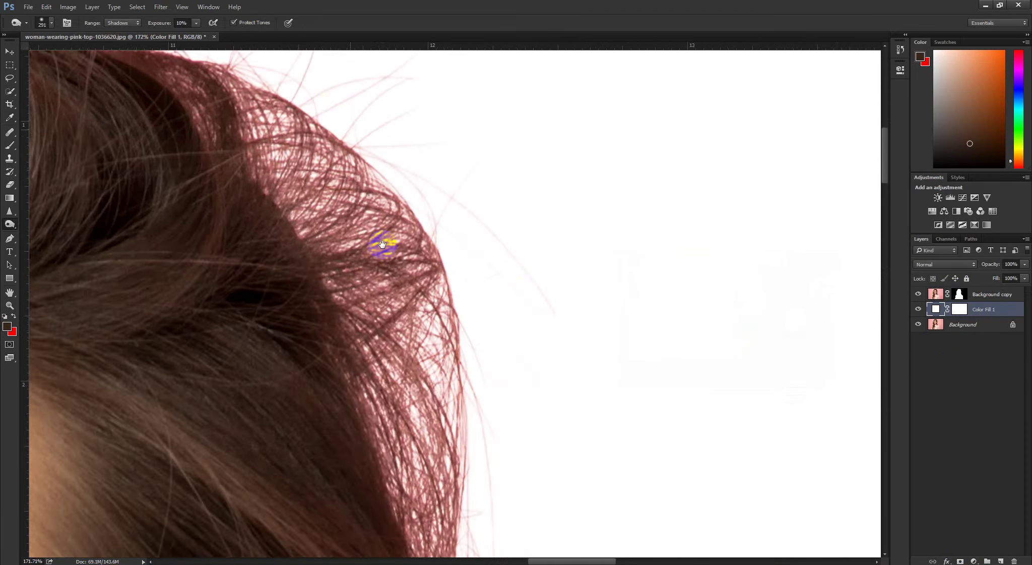
left_click_drag(429, 383, 384, 217)
left_click_drag(405, 323, 353, 201)
left_click_drag(358, 325, 320, 206)
scroll(323, 338, "down", 6)
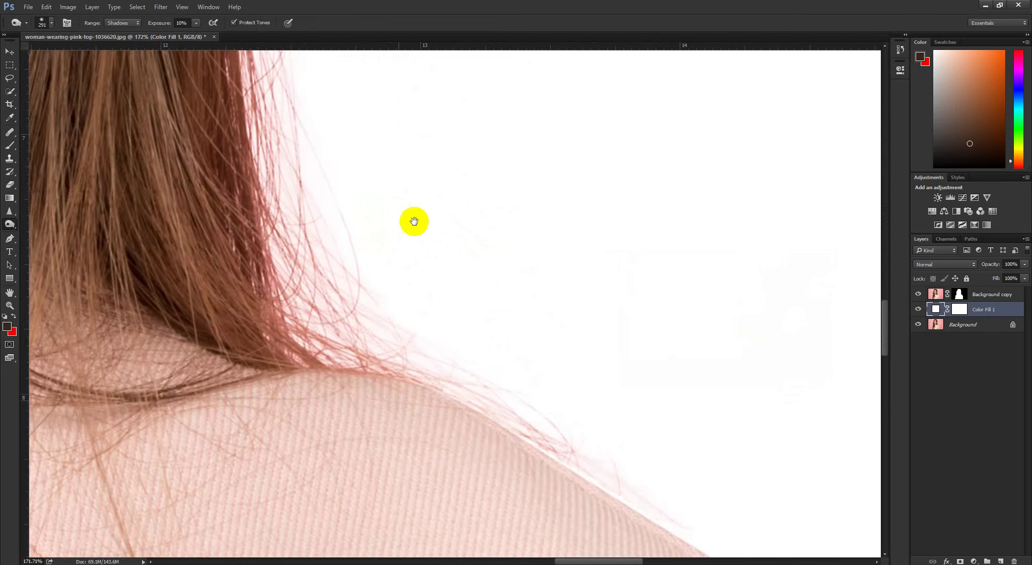
scroll(241, 237, "up", 7)
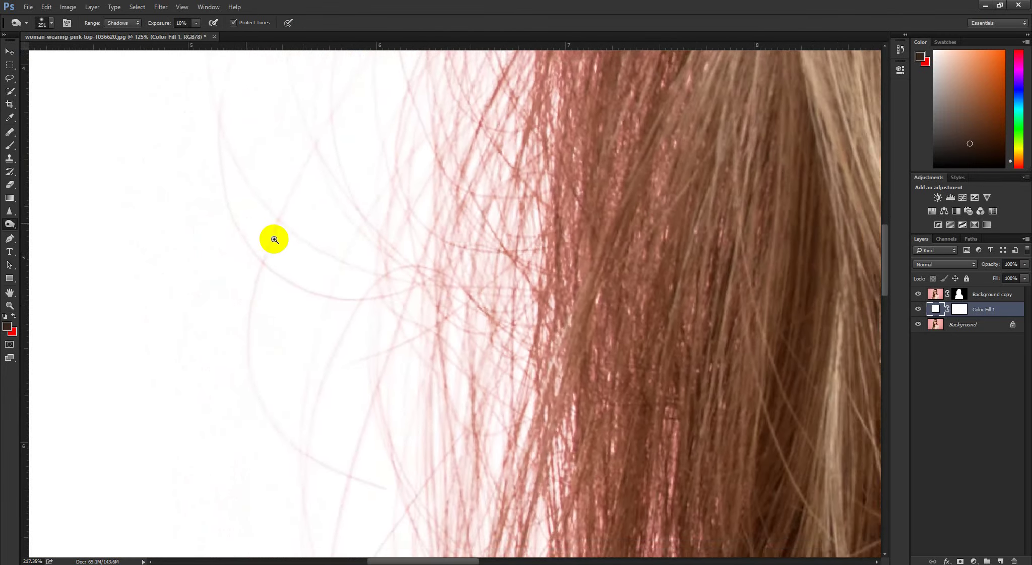
left_click_drag(273, 239, 264, 239)
left_click_drag(268, 239, 327, 272)
left_click_drag(351, 161, 325, 211)
scroll(342, 173, "down", 9)
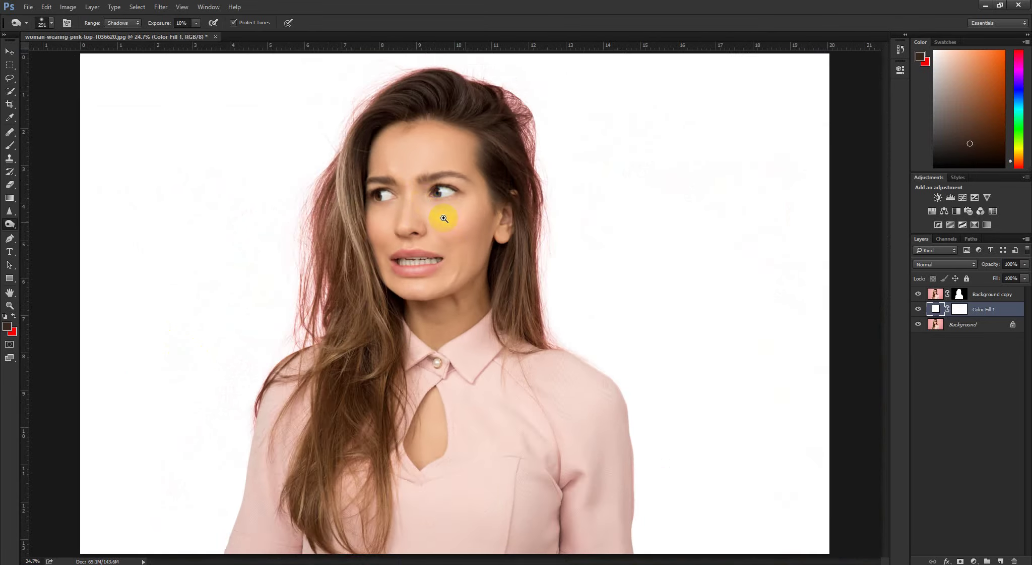
scroll(444, 219, "down", 4)
scroll(439, 224, "up", 3)
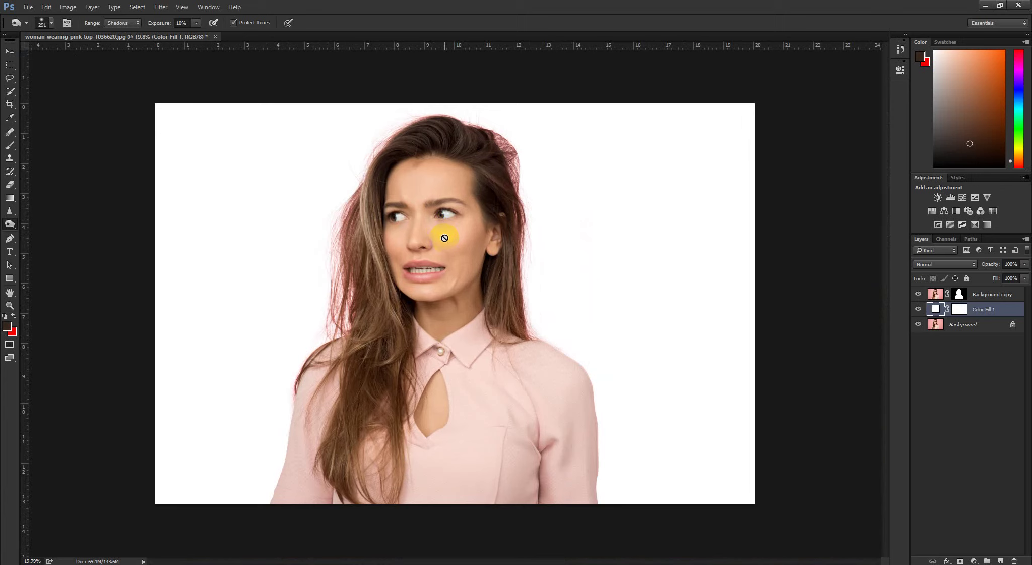
Step: Switch to the Move tool and open the image woman-in-yellow-top-3189984.jpg from the UPdate folder
left_click(18, 55)
left_click(46, 7)
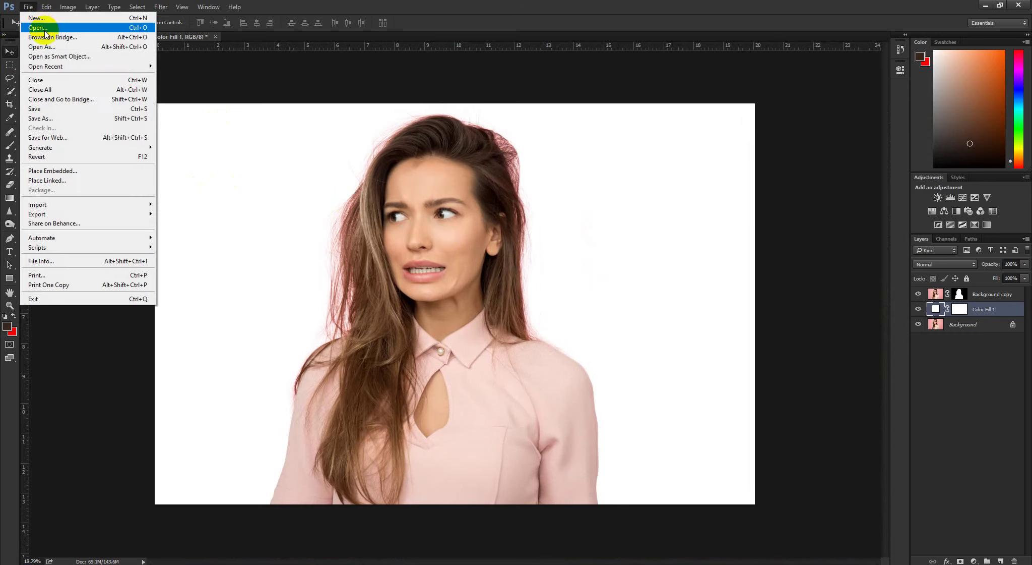
left_click(50, 31)
key("ctrl+o")
scroll(292, 191, "down", 10)
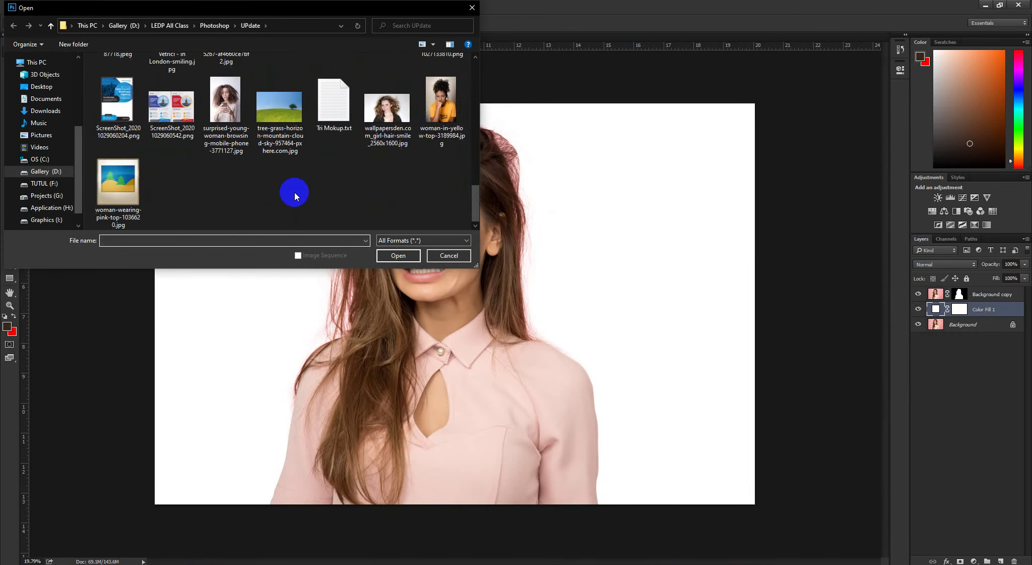
left_click(437, 120)
left_click(398, 255)
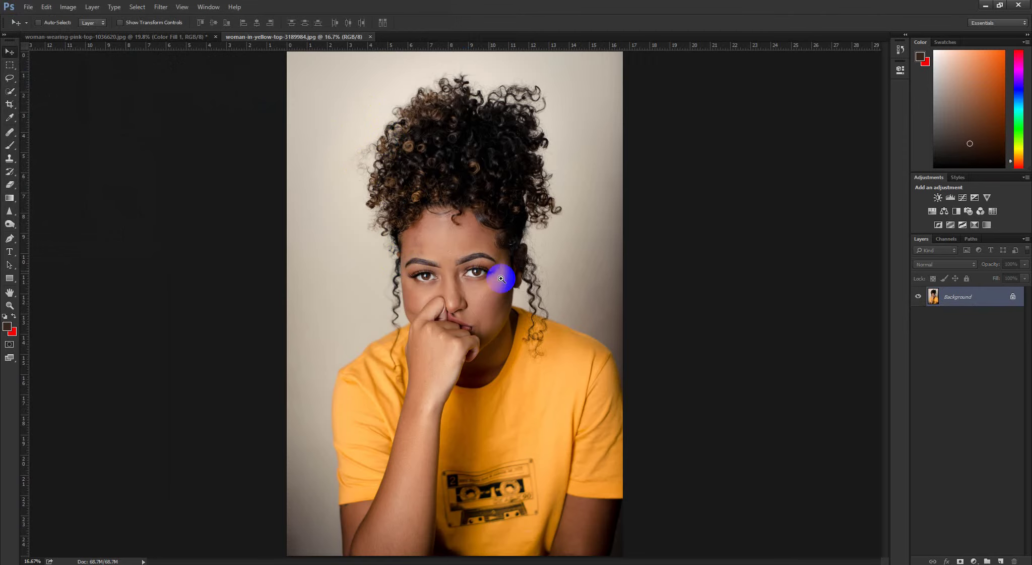
Step: Duplicate the Background layer of the yellow-top portrait
left_click_drag(558, 289, 484, 151)
left_click_drag(509, 428, 348, 151)
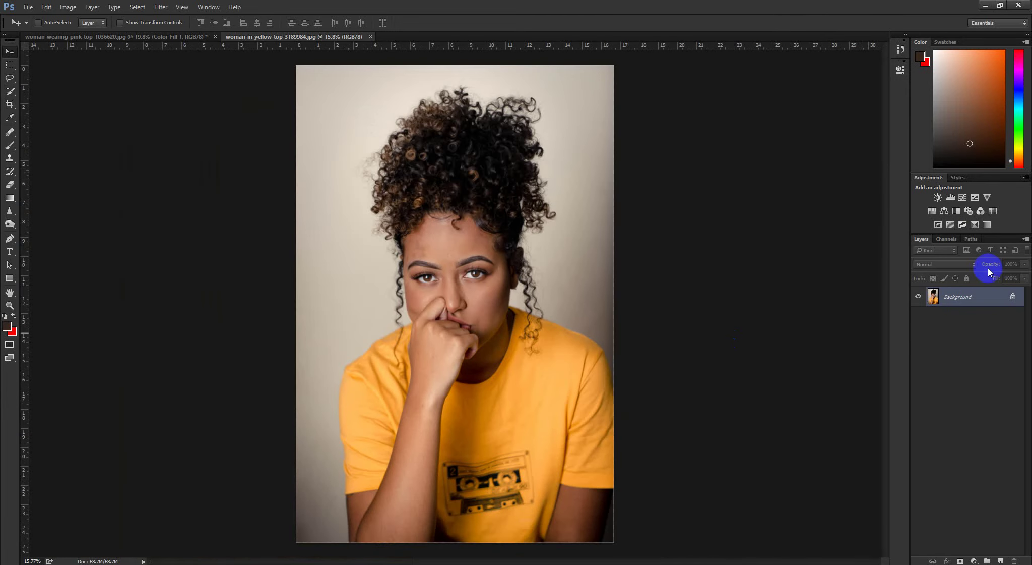
left_click(975, 239)
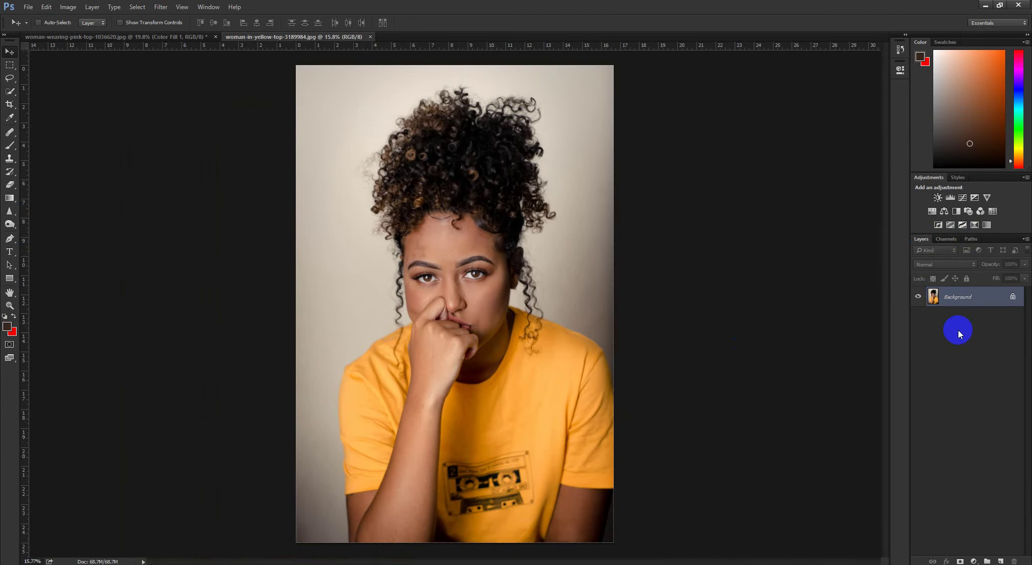
key("ctrl+j")
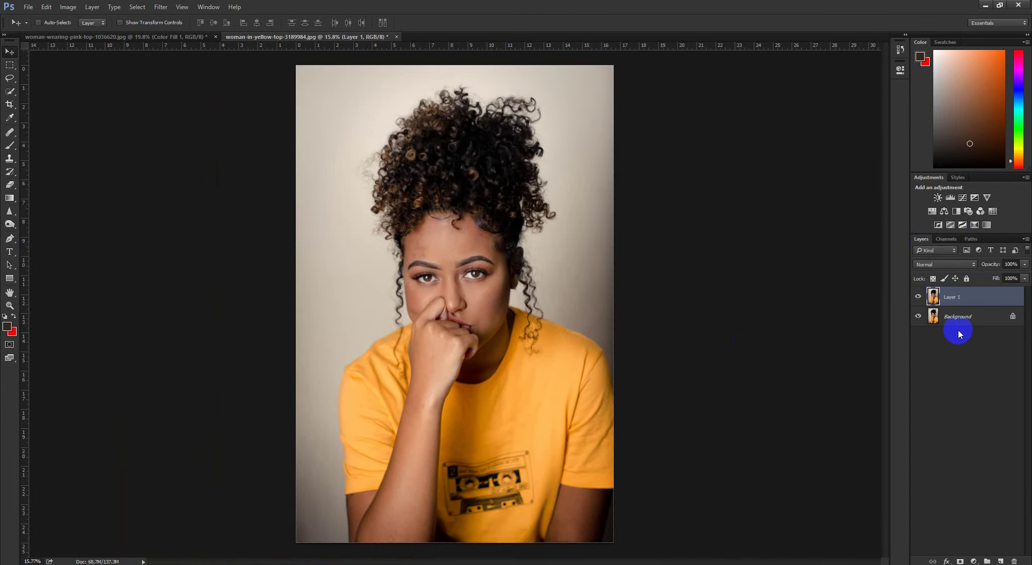
Step: Show the Blue channel alone and examine the contrast between the curly hair and the backdrop
left_click(945, 240)
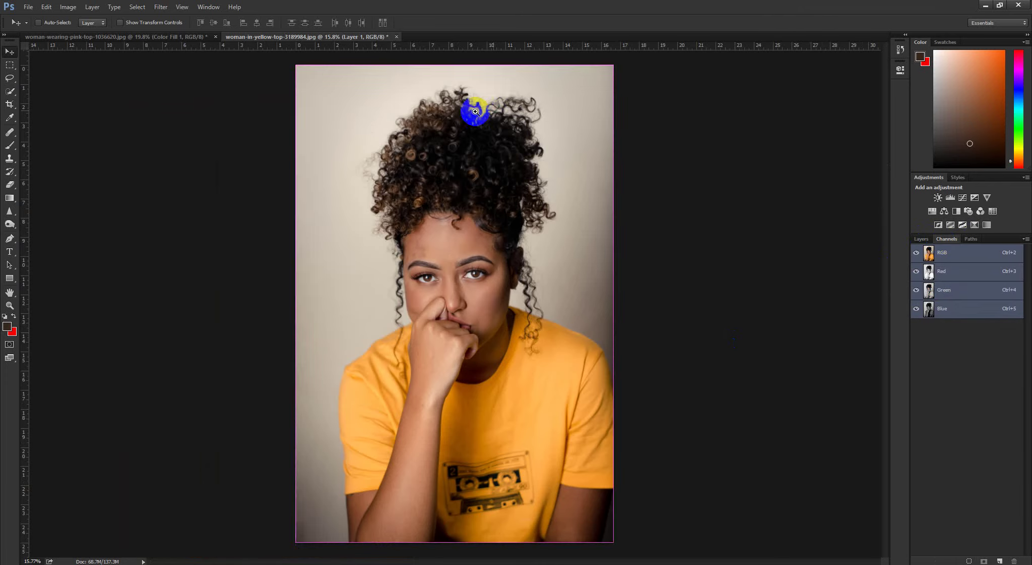
left_click_drag(476, 111, 522, 208)
left_click_drag(316, 58, 331, 231)
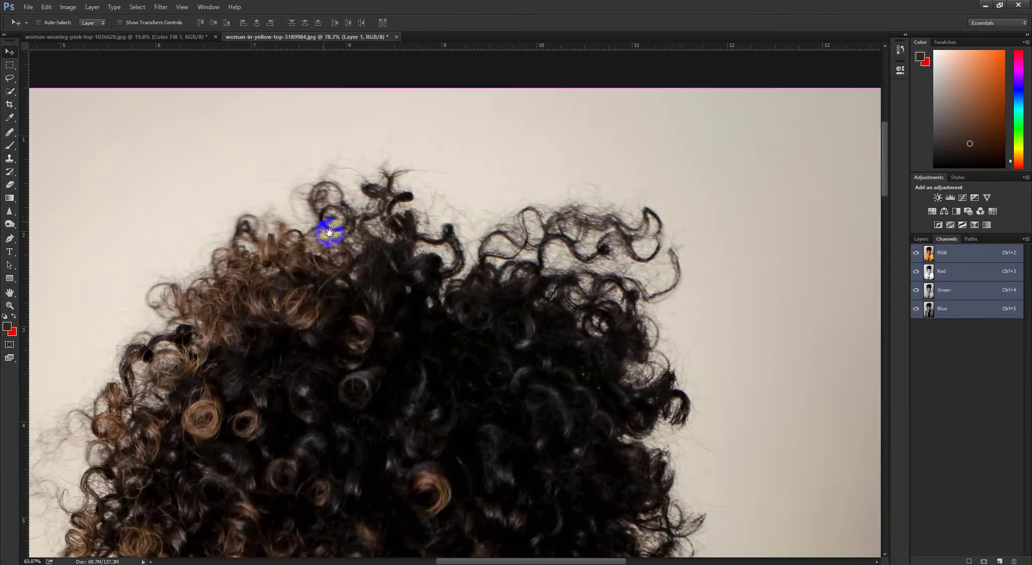
left_click_drag(584, 377, 412, 136)
left_click(959, 313)
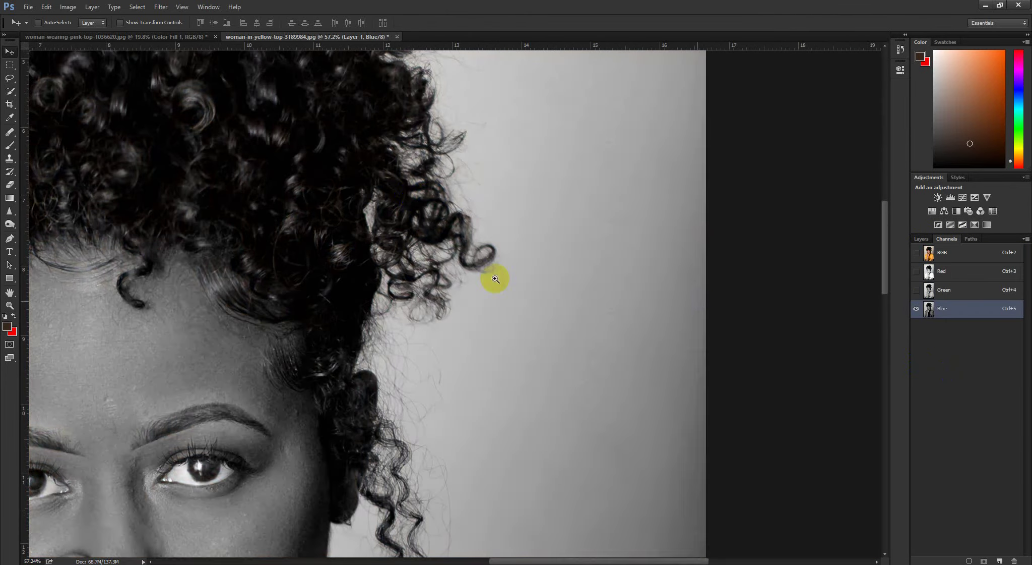
left_click_drag(493, 279, 530, 309)
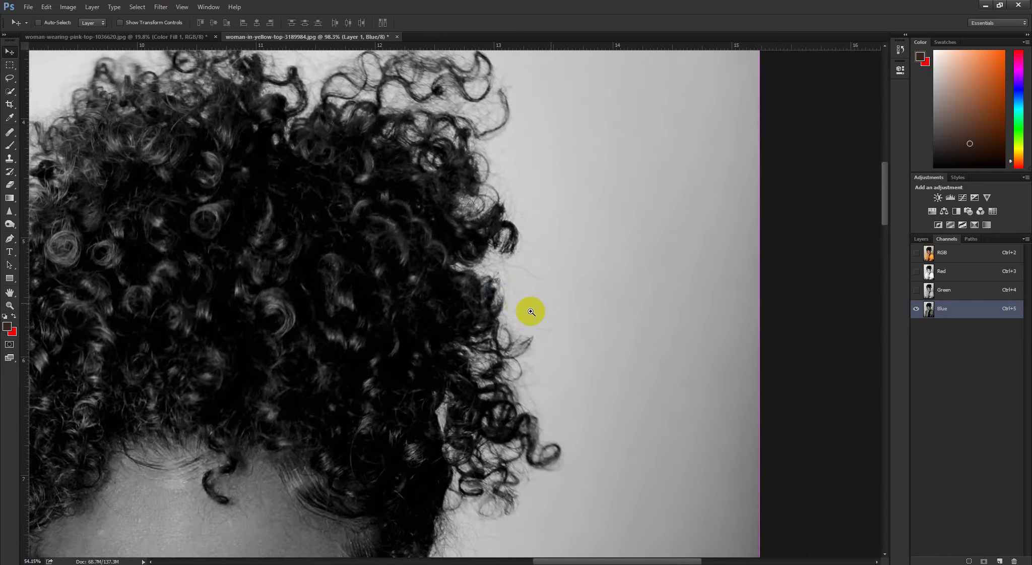
Step: Compare the Green and Red channels around the curly hair edges, and select the Blue channel
left_click(929, 318)
left_click(946, 290)
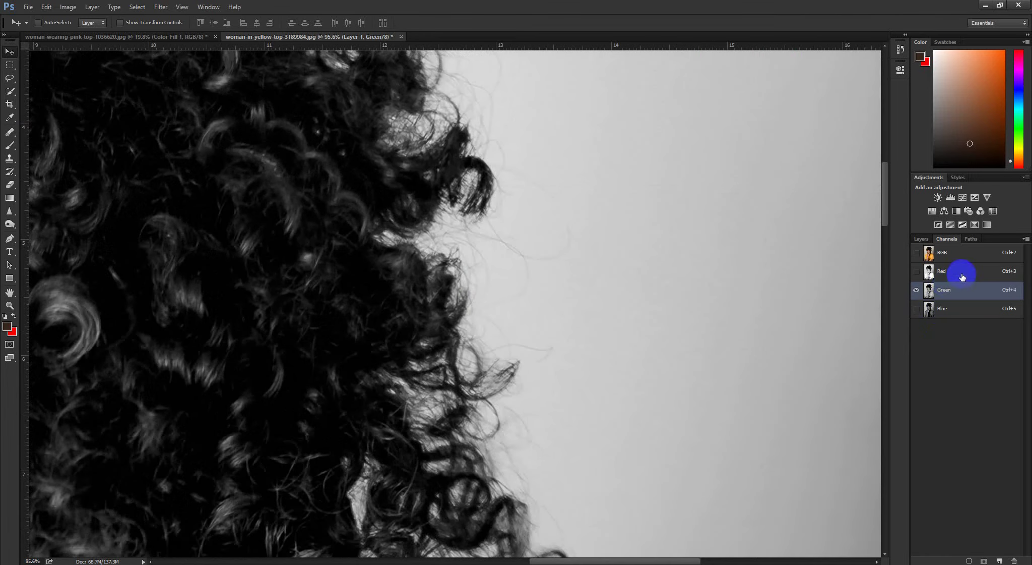
left_click(962, 278)
left_click_drag(625, 321, 502, 323)
left_click_drag(358, 363, 649, 253)
left_click_drag(222, 368, 277, 351)
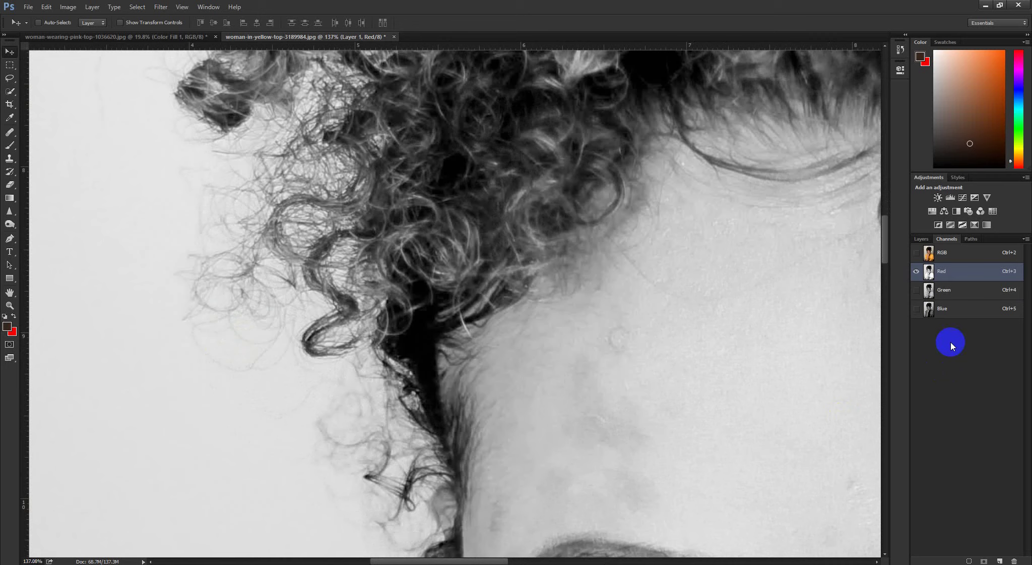
left_click(956, 314)
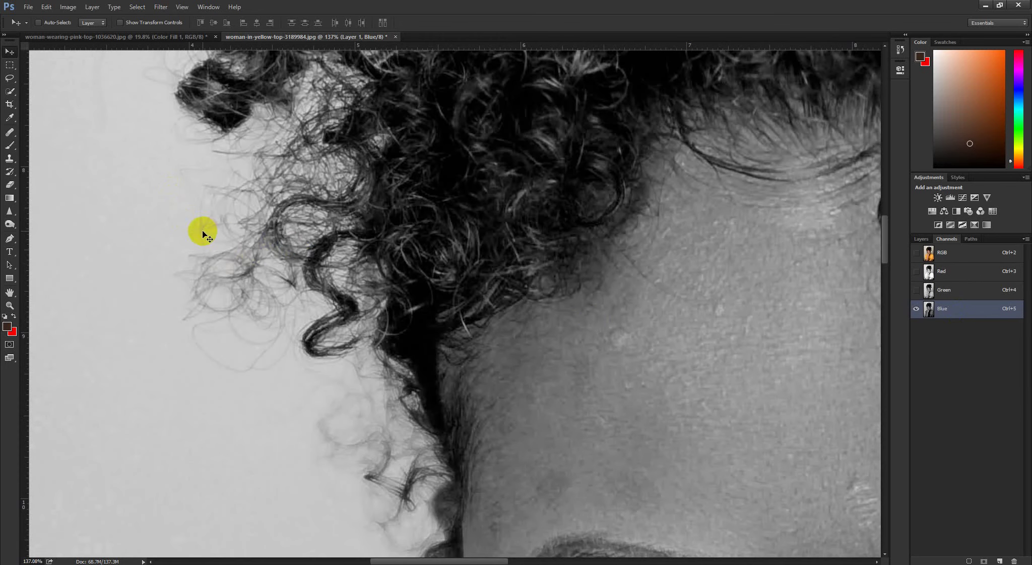
left_click_drag(438, 252, 364, 239)
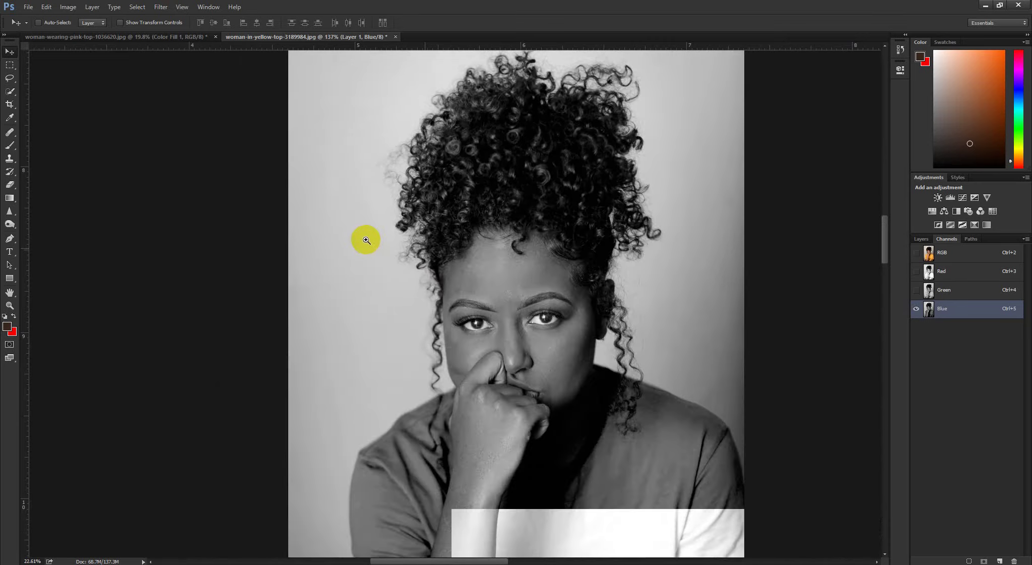
Step: Duplicate the Blue channel and invert the tones of the copy
left_click_drag(600, 260, 579, 256)
left_click_drag(996, 308, 1000, 560)
left_click_drag(486, 133, 499, 169)
key("ctrl+i")
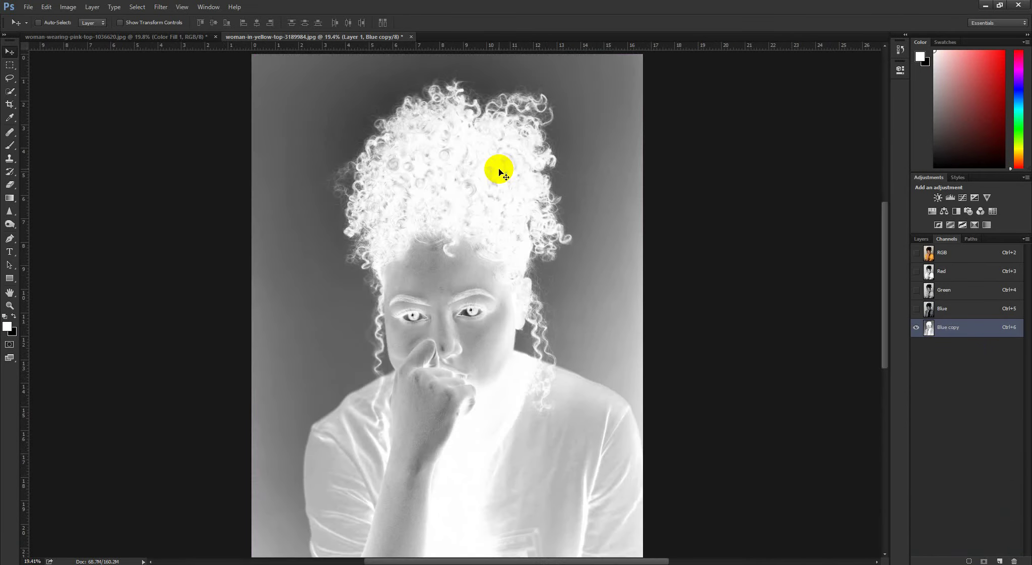
mouse_move(507, 180)
left_mouse_down()
mouse_move(514, 189)
mouse_move(500, 191)
mouse_move(512, 199)
mouse_move(500, 198)
left_mouse_up()
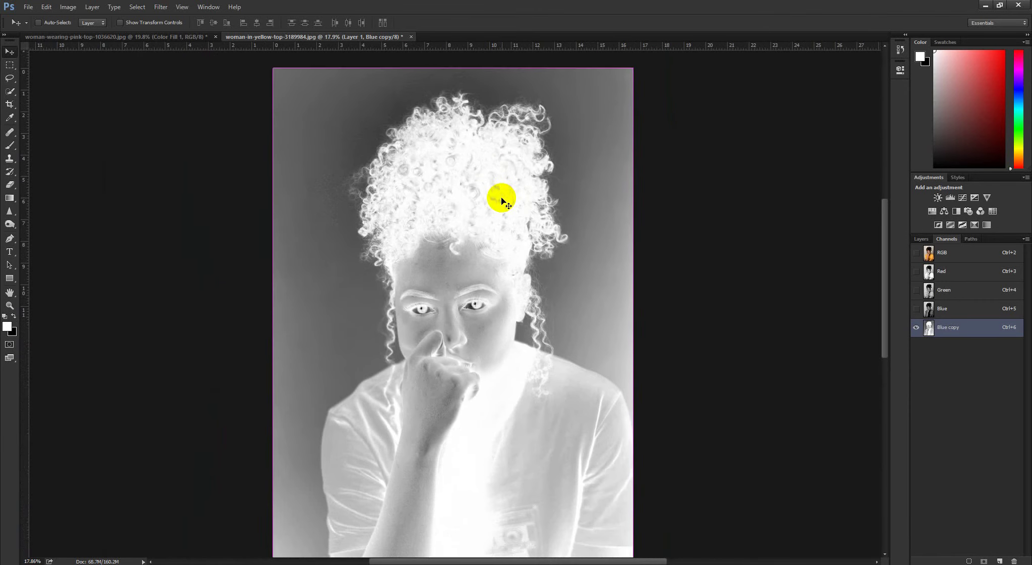
Step: Draw a loose freehand lasso selection around the woman's hair, face and hanging curls
key("l")
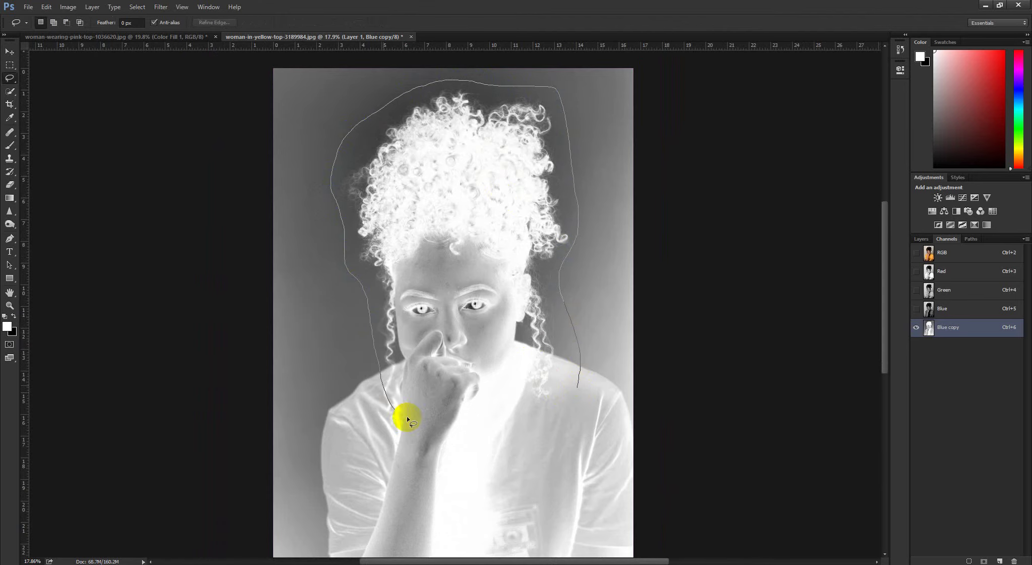
scroll(529, 287, "up", 1)
scroll(530, 287, "down", 1)
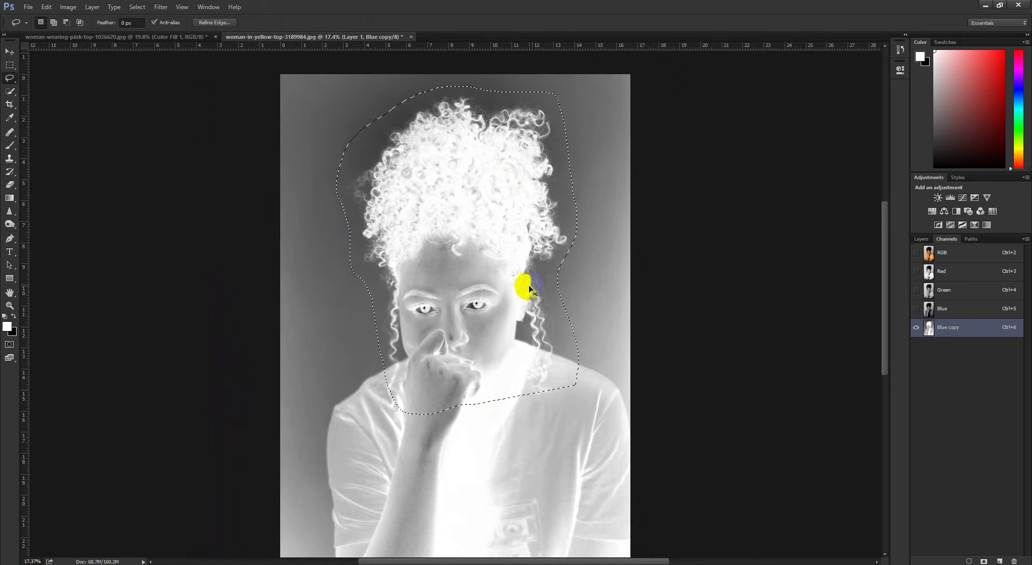
Step: Invert the selection, clear everything outside the head area to black, and deselect
key("ctrl+shift+i")
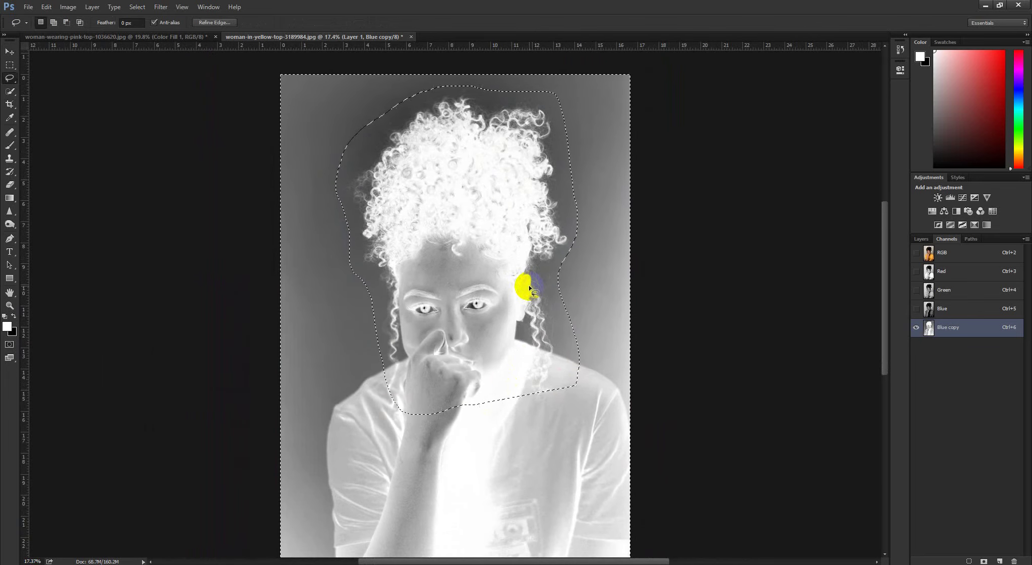
key("Delete")
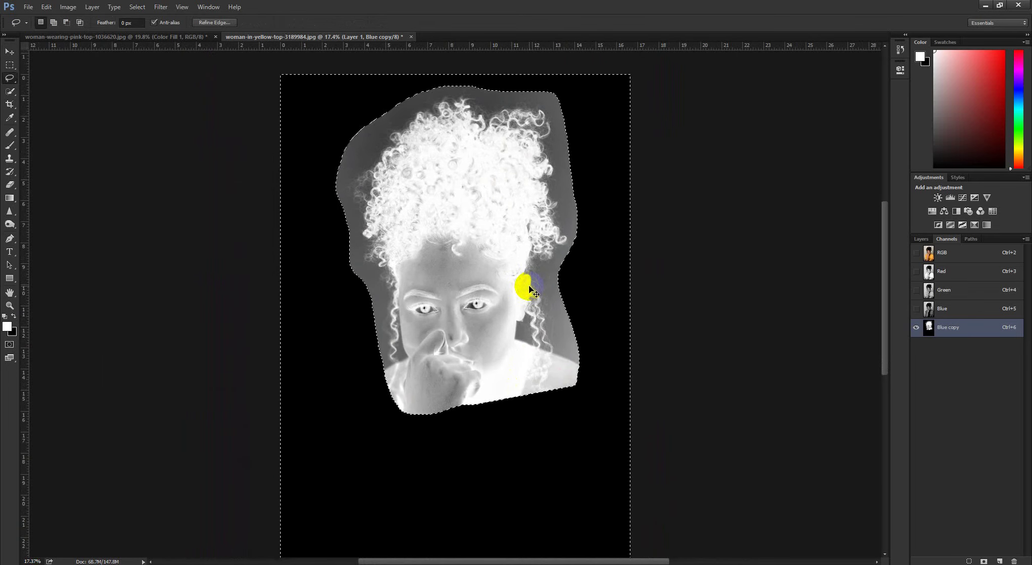
key("ctrl+d")
Step: Try a Levels adjustment on the blue channel copy, sampling the grey backdrop above and beside the hair as black point
mouse_move(479, 131)
left_mouse_down()
mouse_move(519, 168)
mouse_move(503, 275)
left_mouse_up()
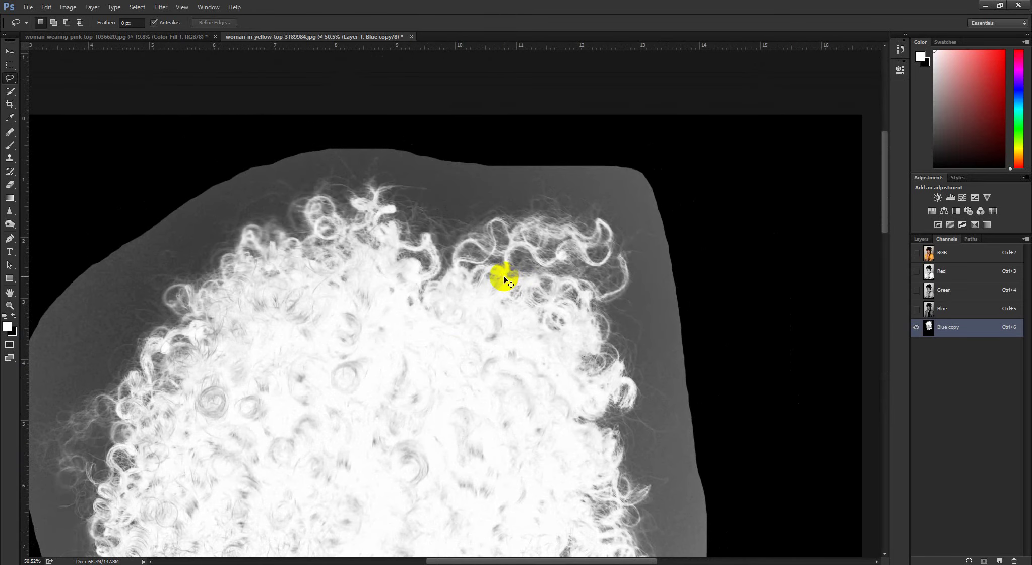
key("ctrl+l")
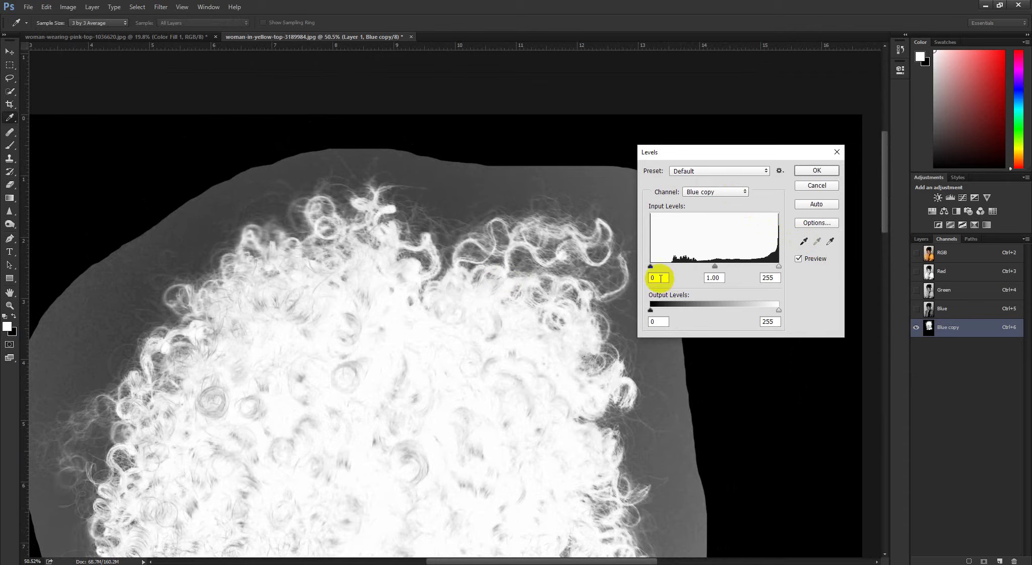
left_click_drag(651, 266, 611, 264)
left_click(804, 242)
left_click(465, 190)
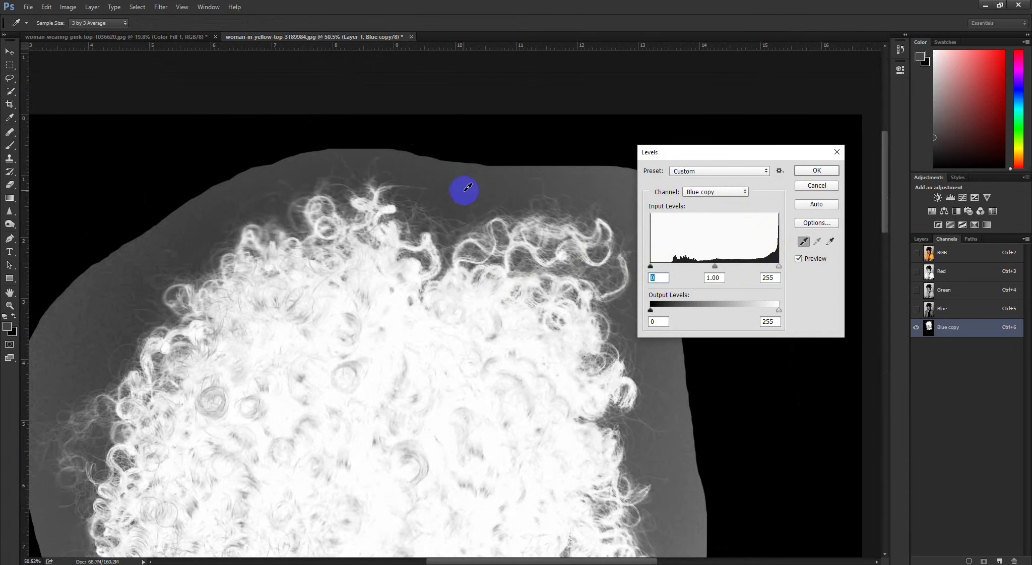
scroll(433, 194, "down", 5)
left_click_drag(498, 343, 435, 267)
scroll(435, 268, "up", 2)
left_click_drag(545, 283, 473, 233)
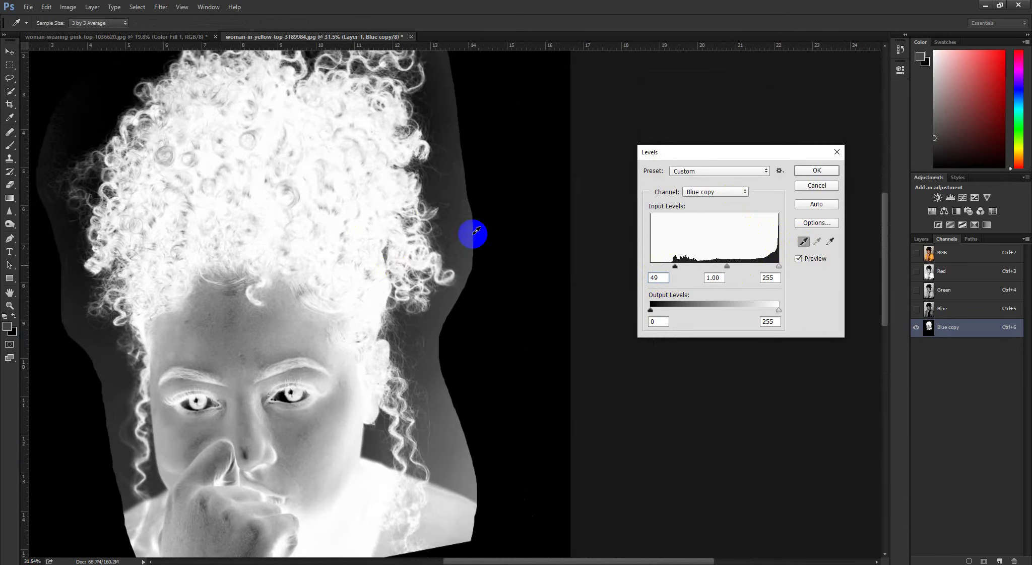
left_click(465, 222)
scroll(410, 189, "up", 3)
left_click_drag(406, 177, 433, 332)
scroll(427, 212, "up", 3)
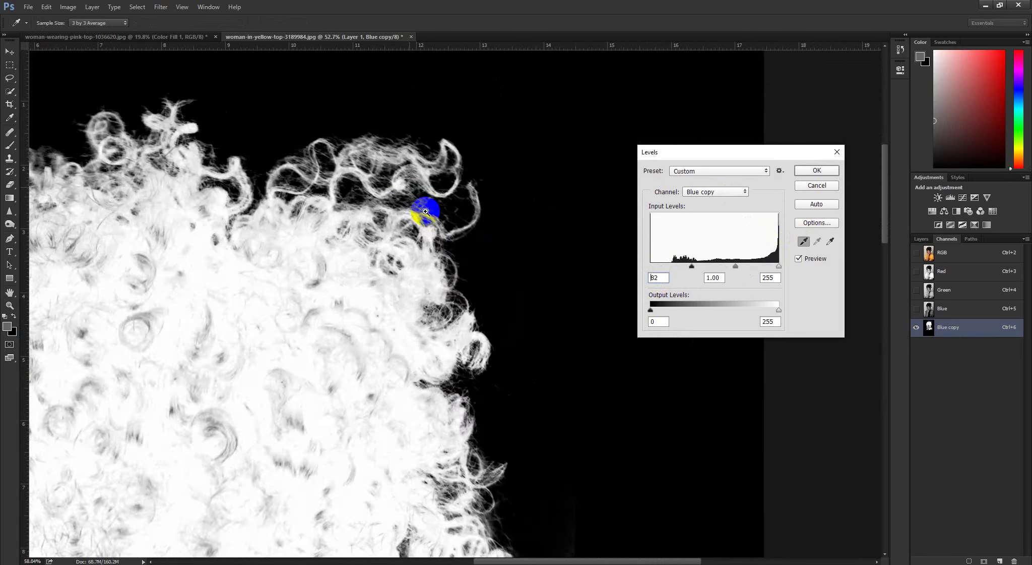
left_click_drag(427, 212, 478, 319)
scroll(478, 319, "up", 2)
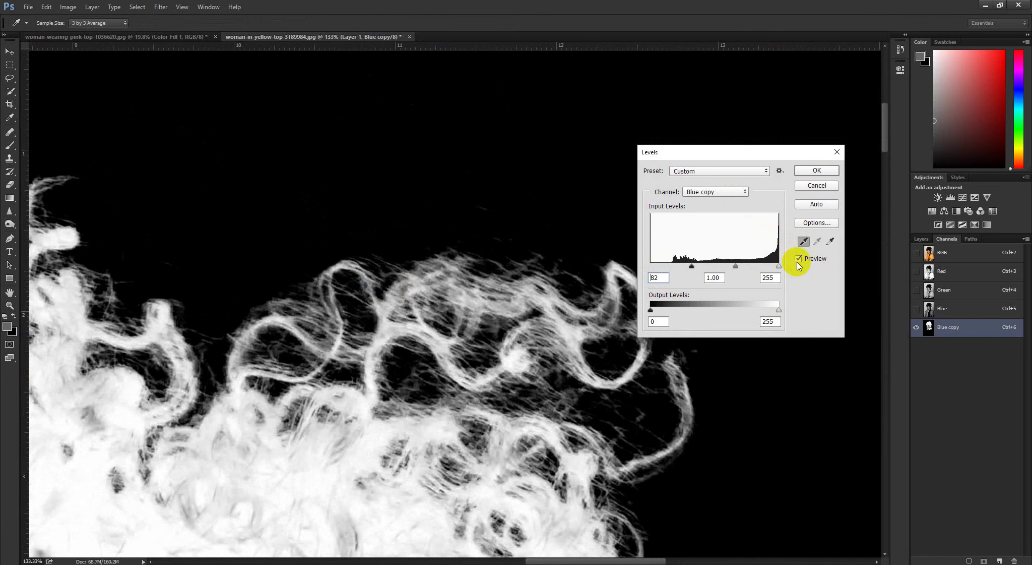
Step: Compare the fine curls at the top of the hair with the Levels preview off and on
left_click(799, 259)
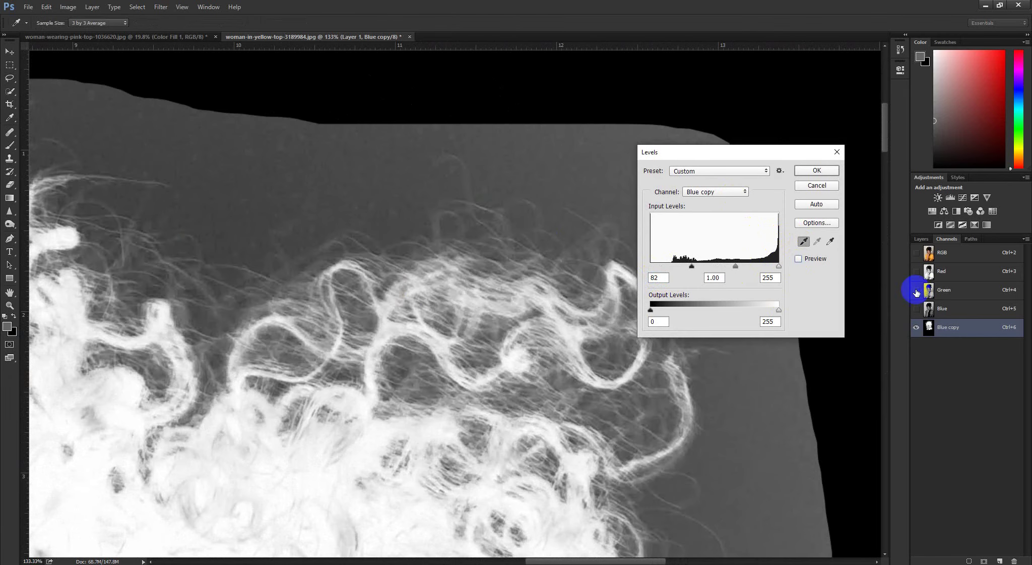
left_click(799, 260)
left_click(799, 259)
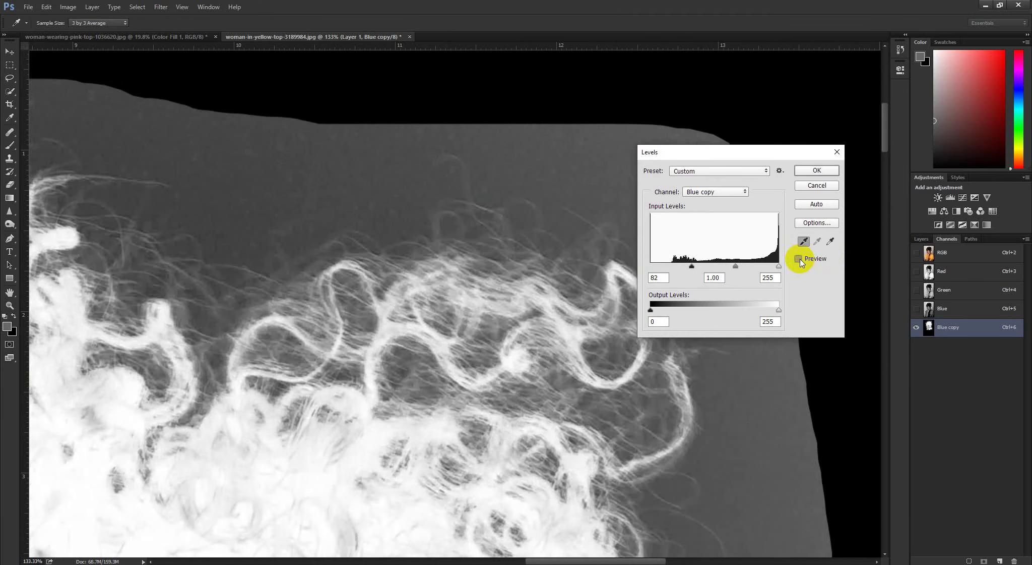
left_click(799, 259)
left_click(799, 259)
key("p")
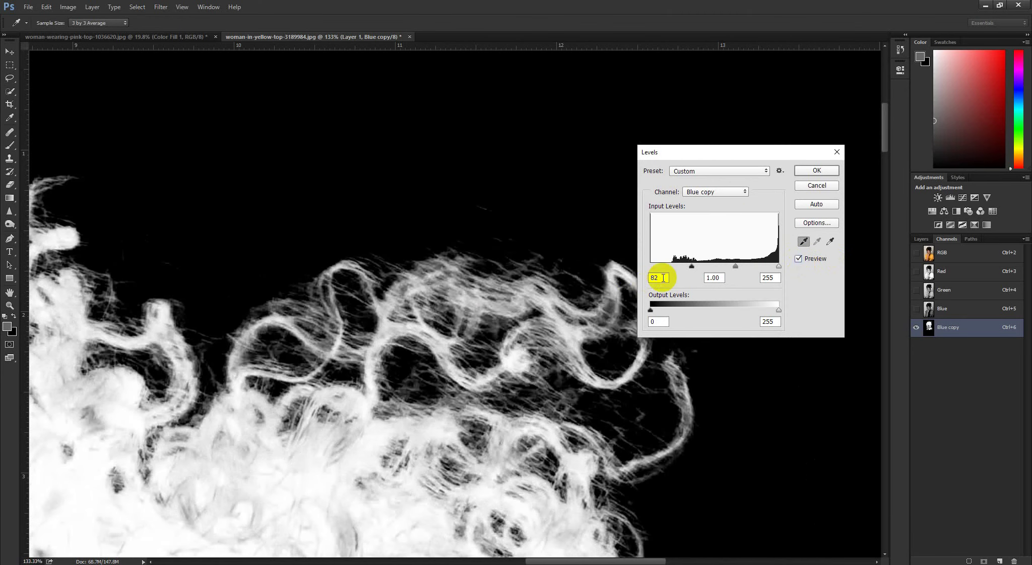
Step: Try a Levels black input of 16, resample the backdrop beside the hair as black point, and discard the adjustment
left_click_drag(692, 266, 658, 266)
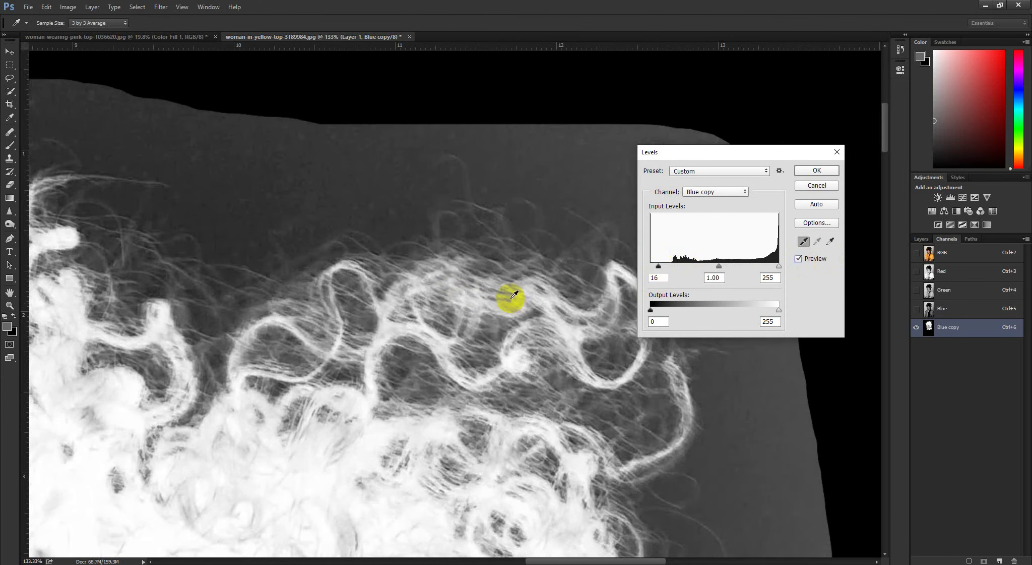
scroll(464, 298, "down", 6)
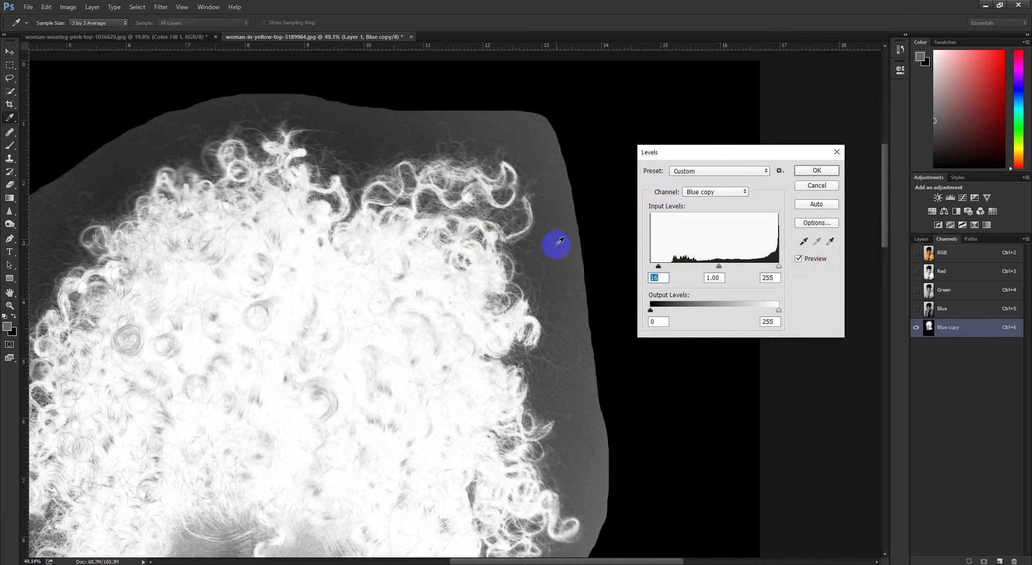
left_click(804, 241)
left_click(558, 245)
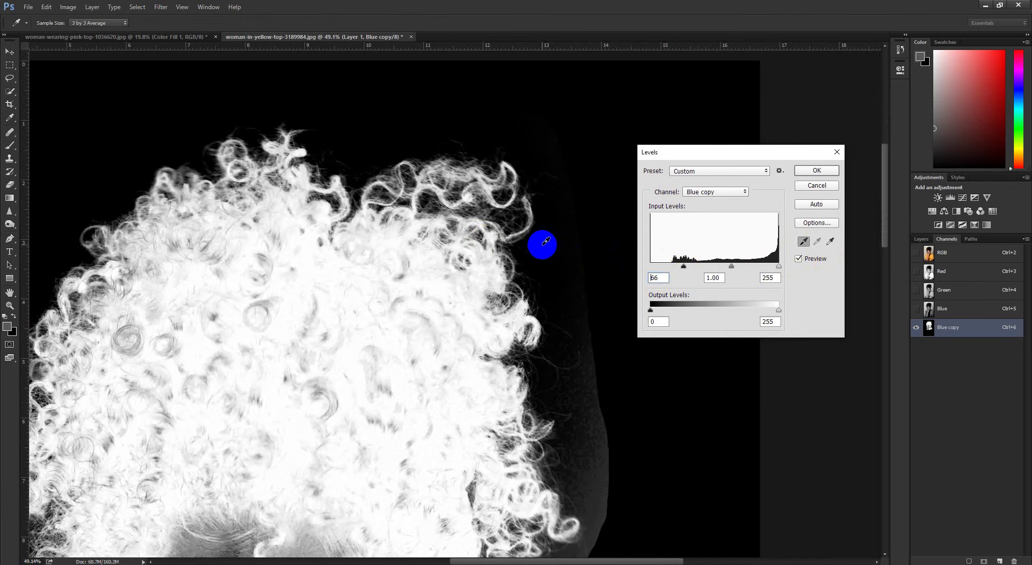
left_click(835, 190)
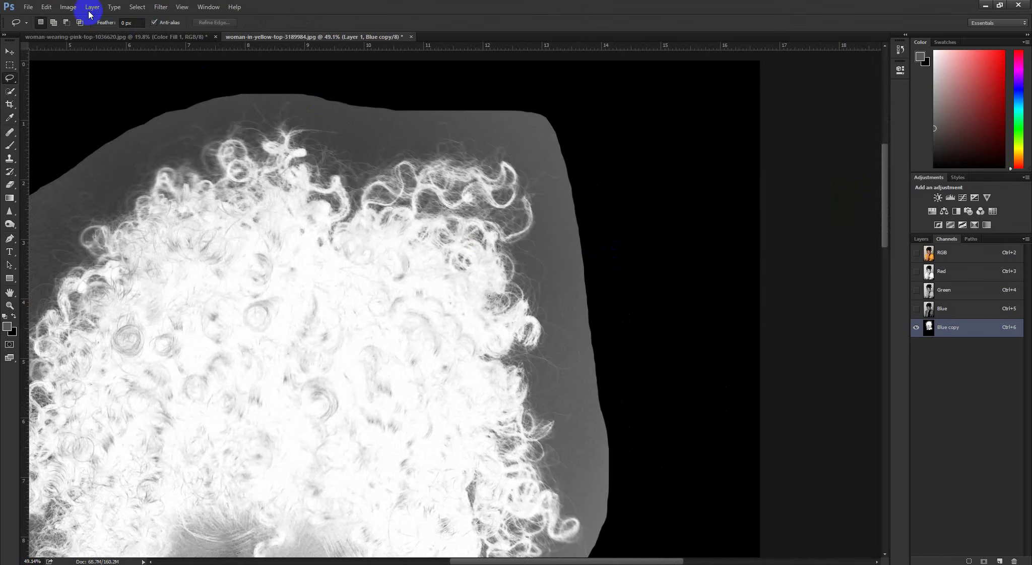
Step: Start a new Levels adjustment on the blue channel copy and sample the grey backdrop near the upper curls as black point
left_click(69, 8)
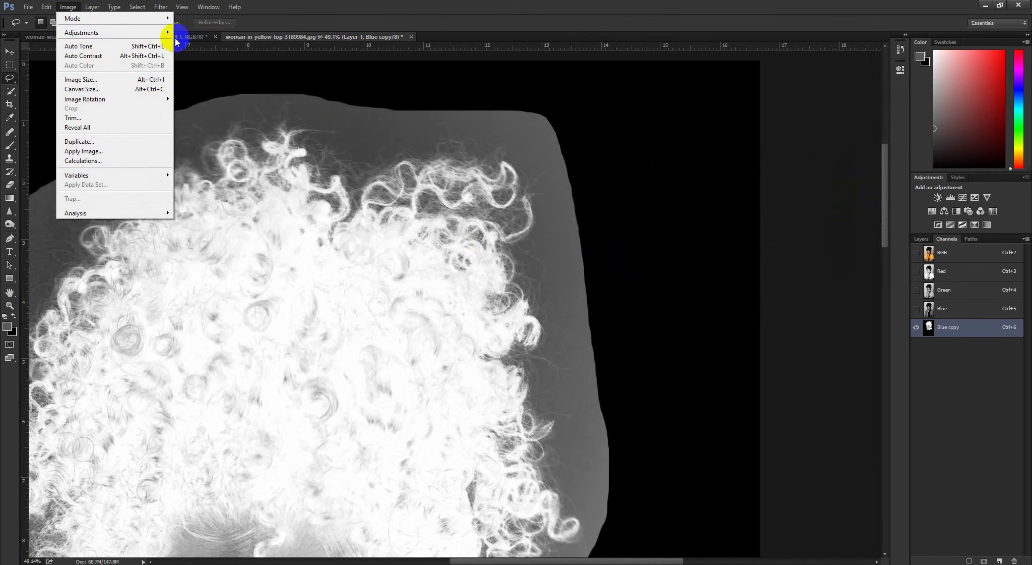
mouse_move(167, 33)
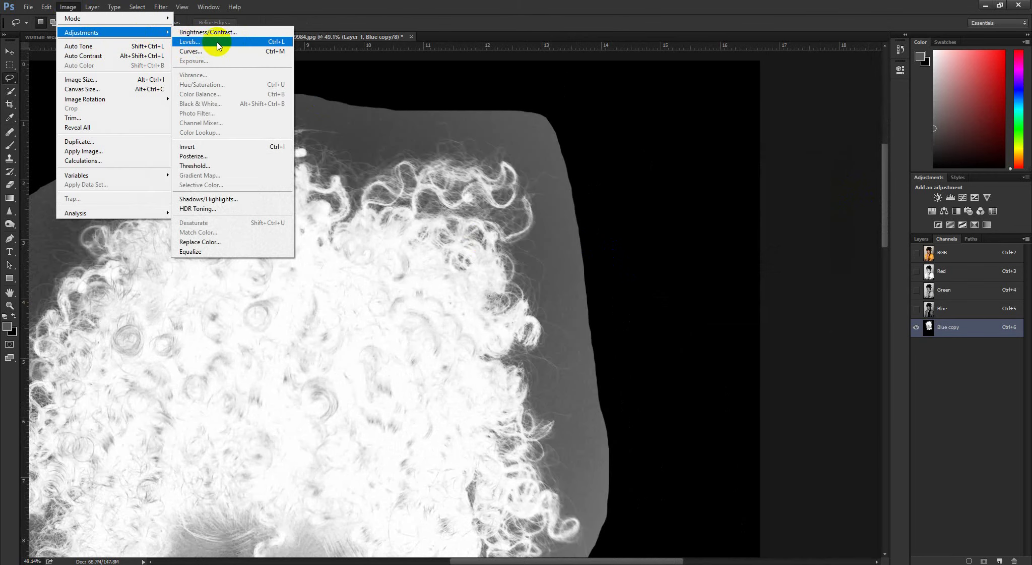
left_click(220, 42)
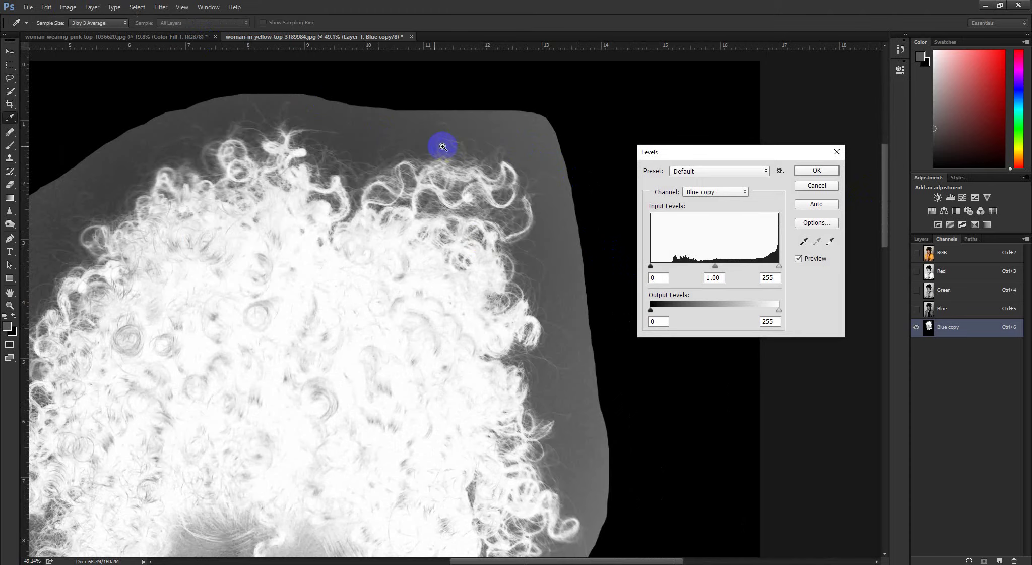
left_click_drag(443, 147, 423, 147)
left_click_drag(81, 245, 105, 132)
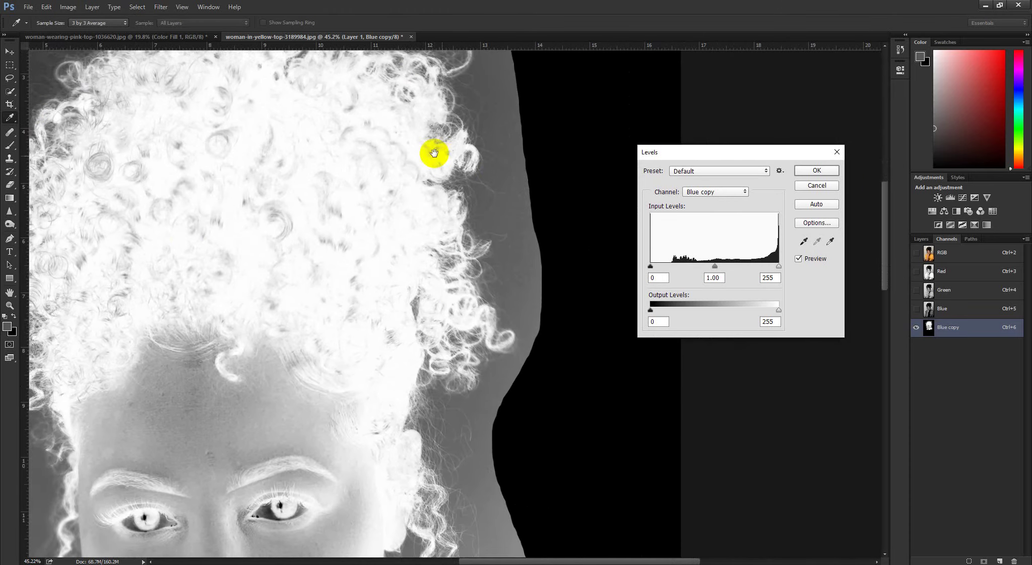
left_click_drag(434, 153, 435, 344)
left_click_drag(404, 237, 452, 186)
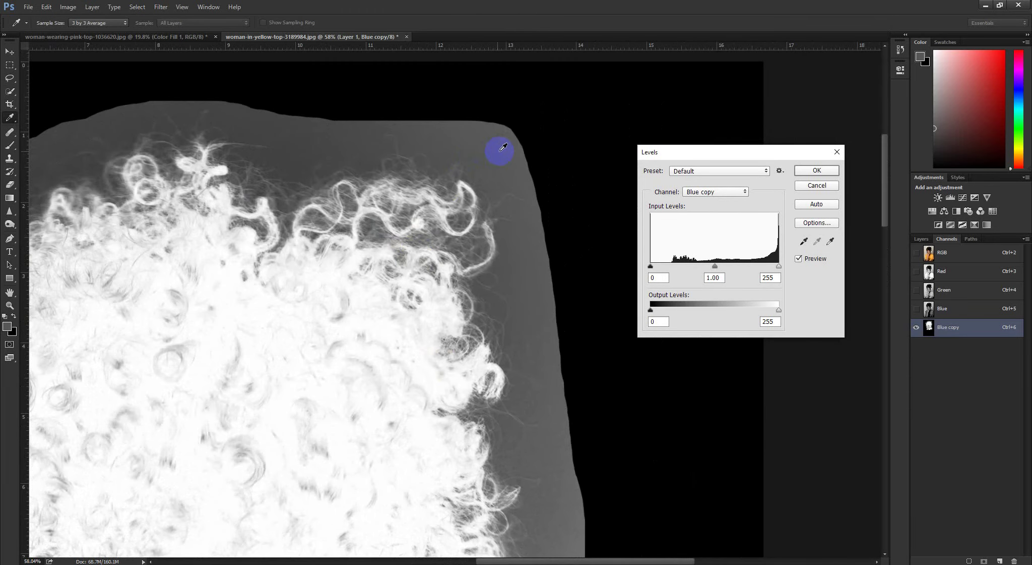
left_click(804, 241)
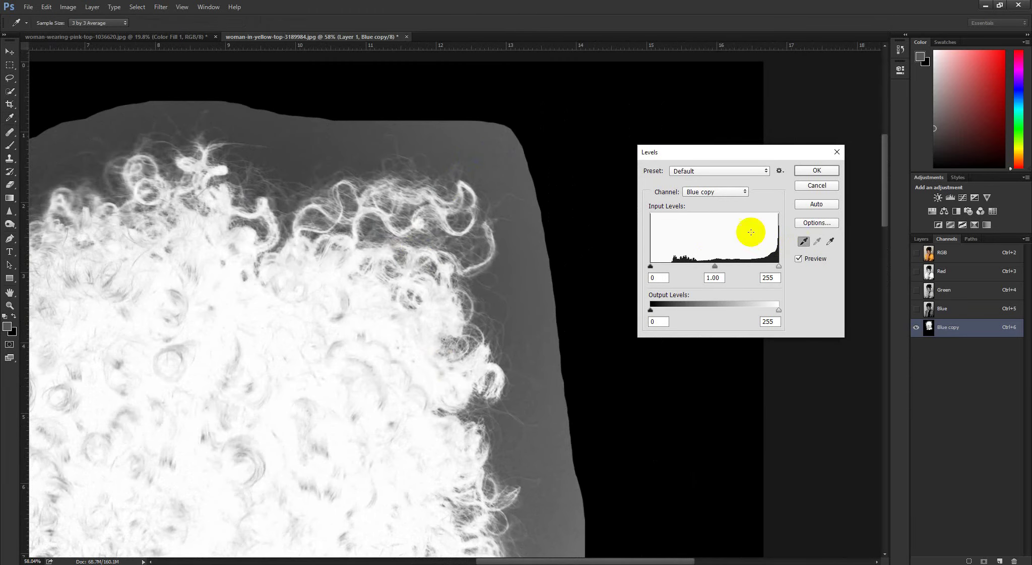
left_click(491, 167)
Step: Set the Levels black input to 59 and apply the adjustment
mouse_move(683, 267)
left_mouse_down()
mouse_move(668, 268)
mouse_move(682, 270)
left_mouse_up()
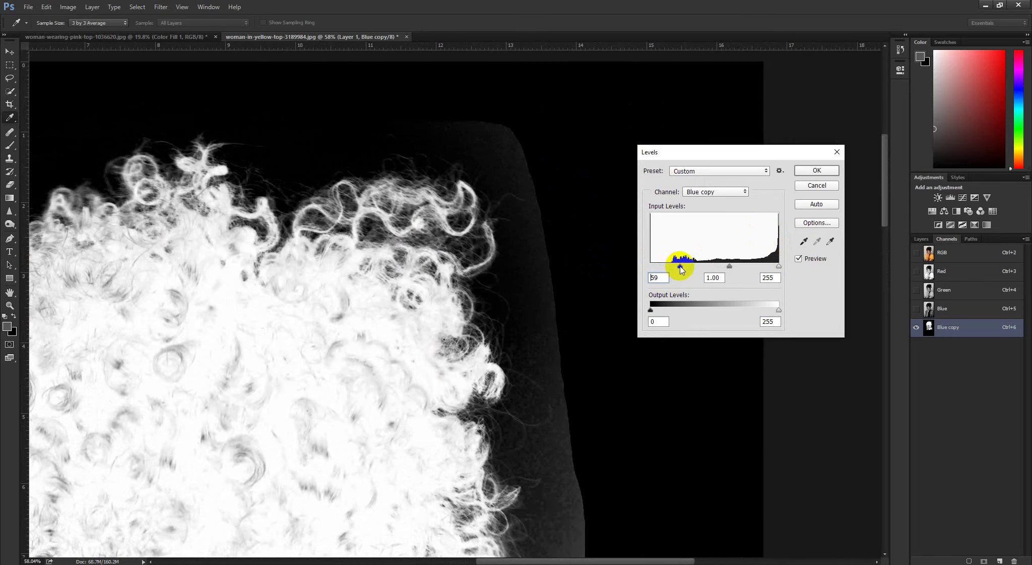
scroll(449, 330, "down", 8)
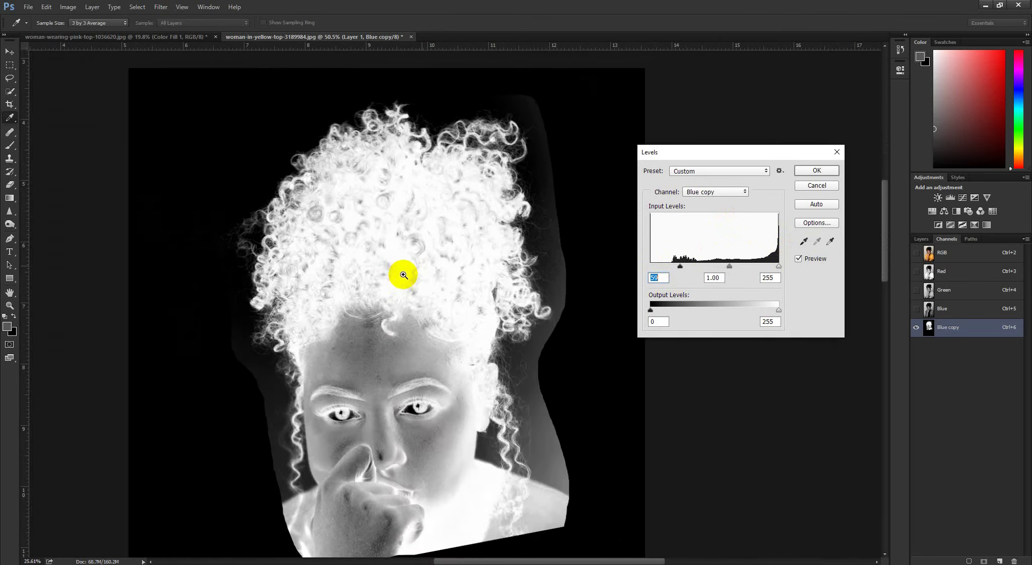
scroll(403, 275, "up", 5)
left_click(804, 241)
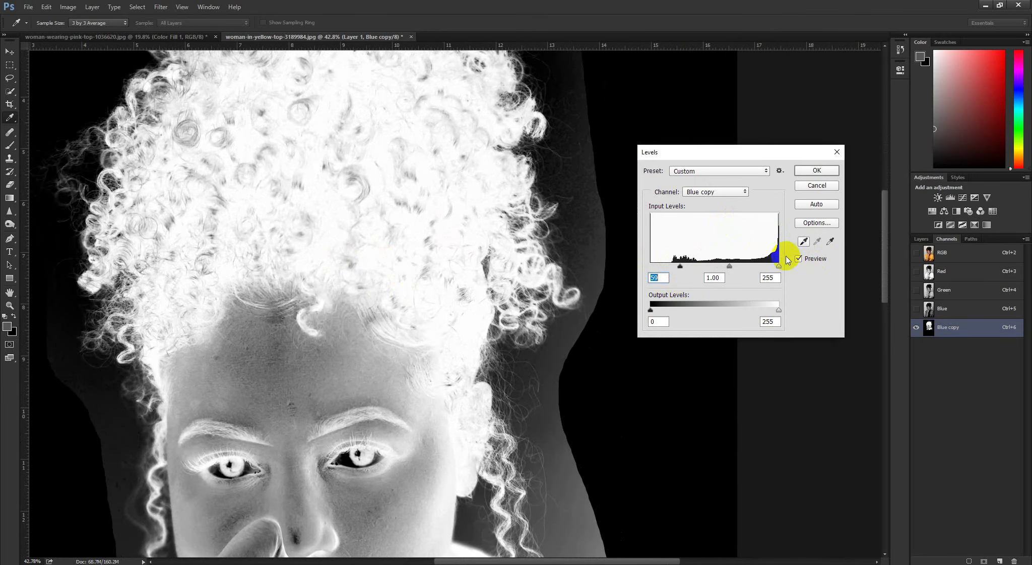
left_click(817, 170)
Step: Set up the Brush tool with black as foreground colour and Overlay as blending mode
scroll(631, 244, "down", 5)
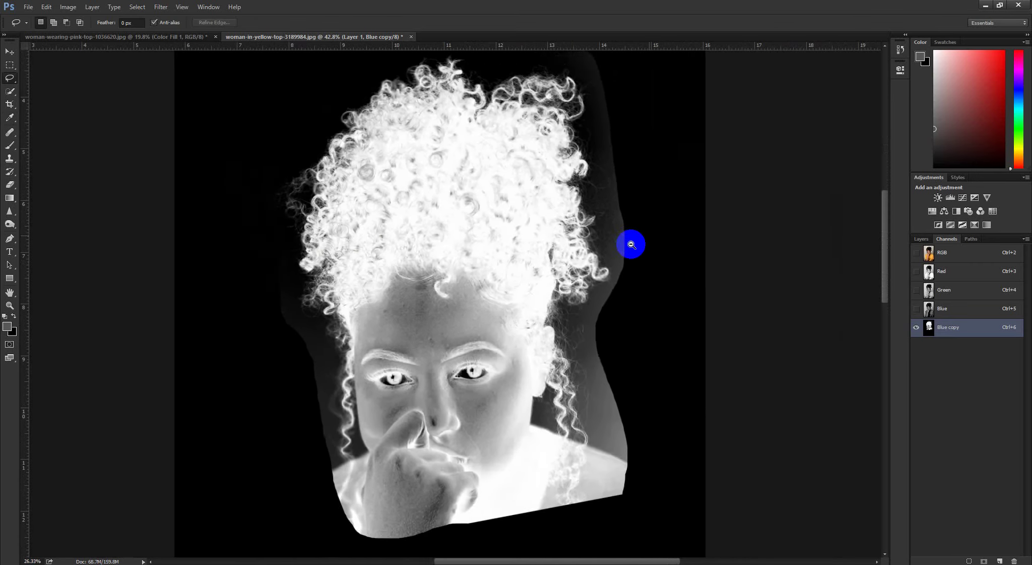
scroll(631, 244, "up", 6)
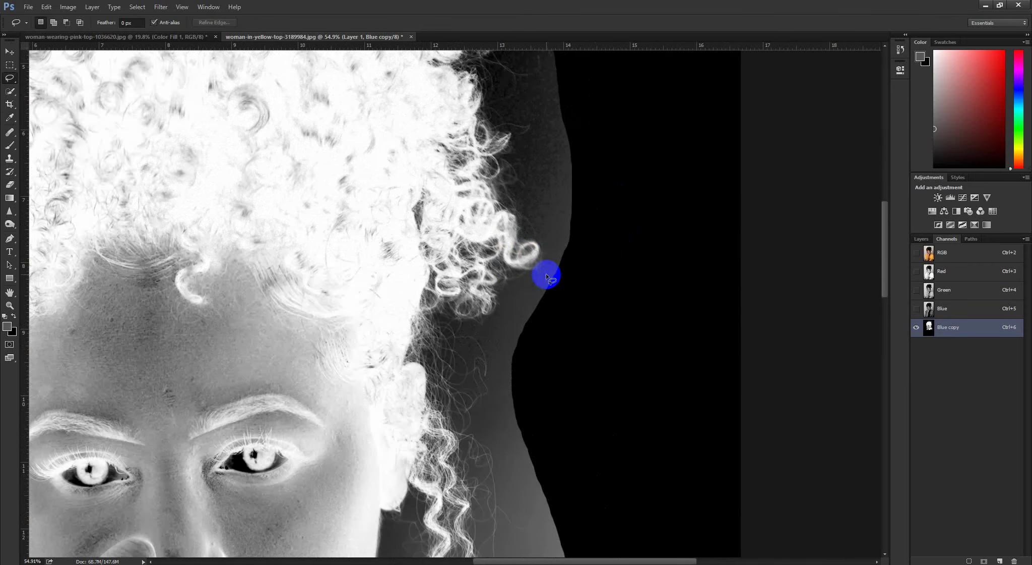
key("b")
left_click_drag(483, 352, 507, 364)
left_click_drag(546, 464, 474, 254)
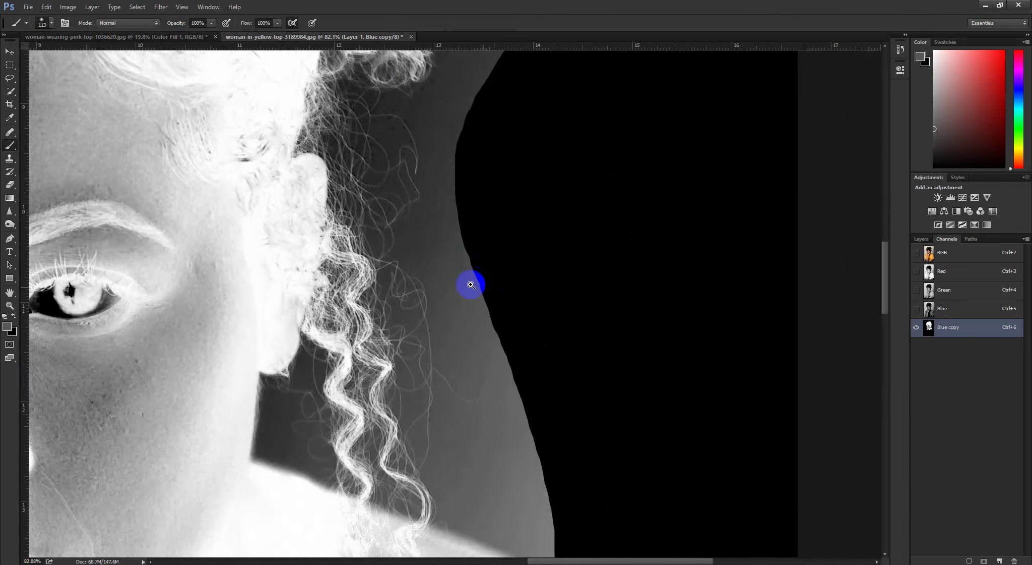
scroll(471, 285, "down", 6)
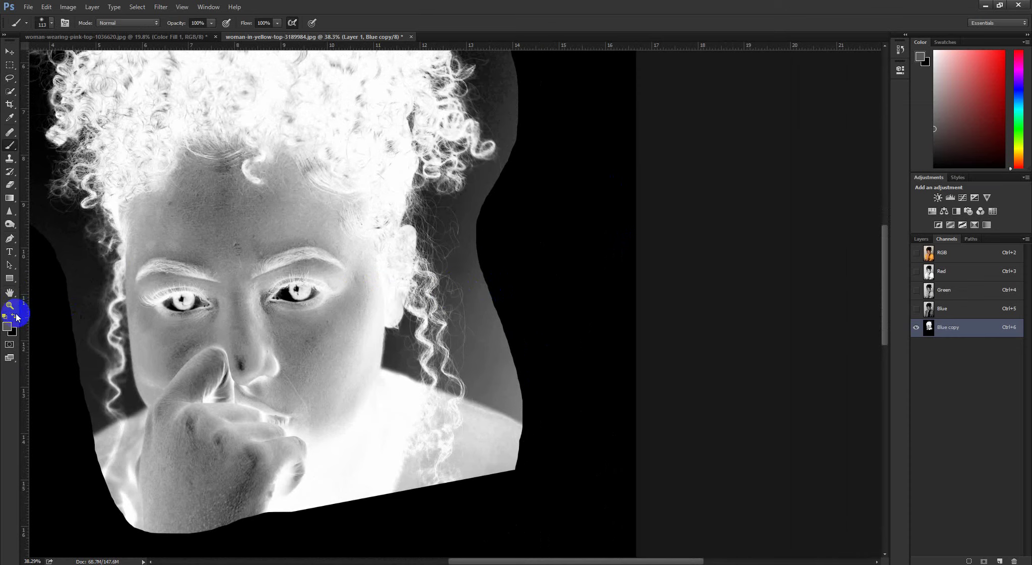
left_click(137, 25)
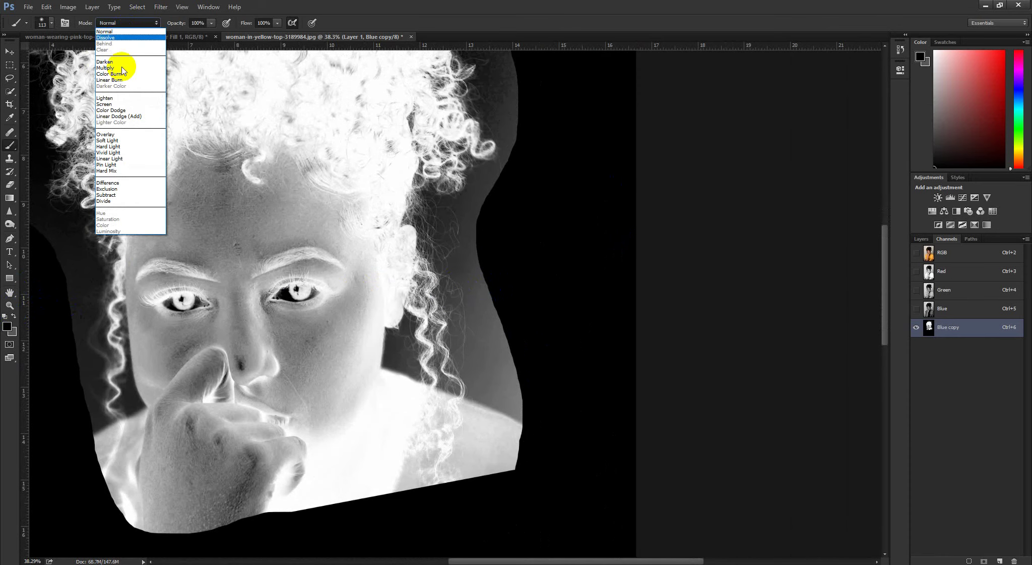
left_click(103, 135)
scroll(381, 271, "up", 1)
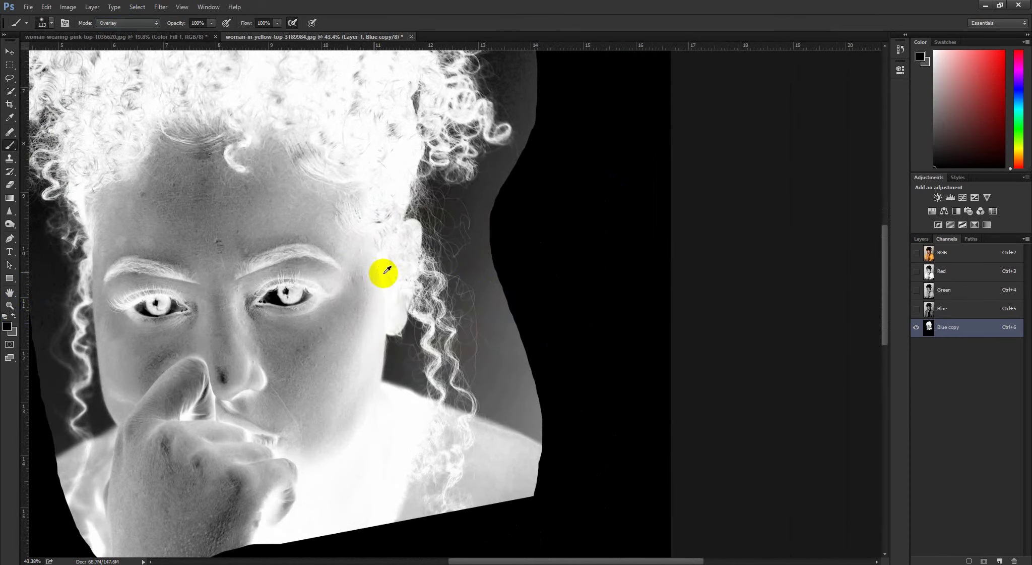
Step: Paint the grey backdrop black beside the loose curls on the ear side with the Overlay brush
mouse_move(427, 271)
left_mouse_down()
mouse_move(523, 326)
mouse_move(522, 391)
left_mouse_up()
scroll(541, 296, "up", 3)
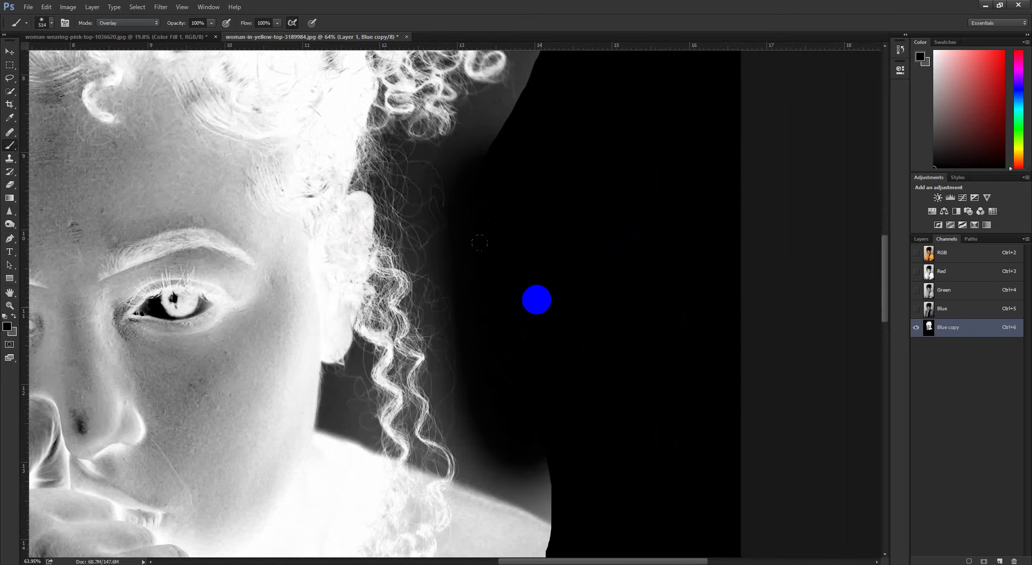
key("ctrl+z")
mouse_move(535, 285)
left_mouse_down()
mouse_move(489, 242)
mouse_move(517, 402)
left_mouse_up()
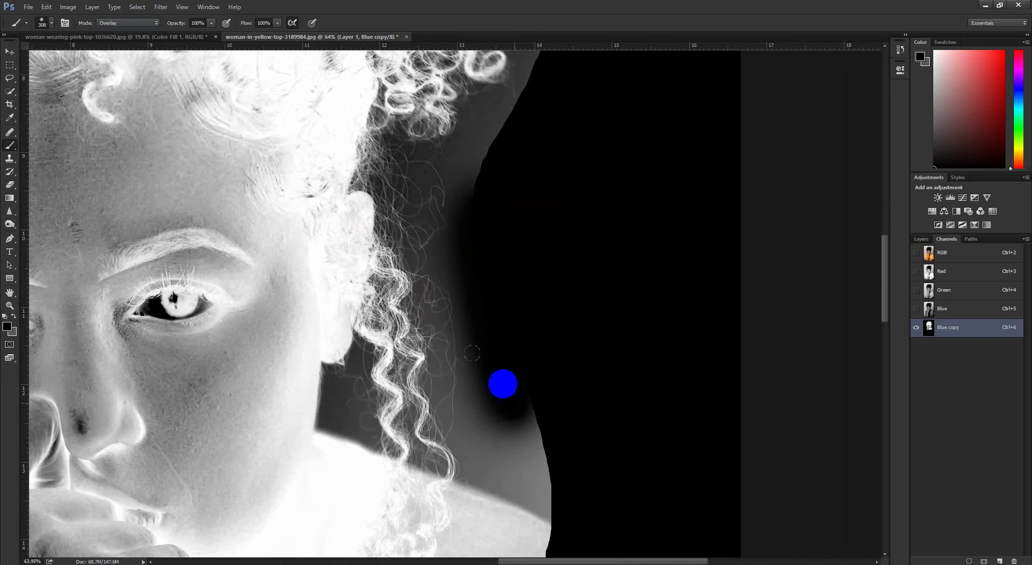
scroll(502, 383, "up", 1)
mouse_move(486, 348)
left_mouse_down()
mouse_move(493, 415)
mouse_move(477, 411)
mouse_move(483, 321)
left_mouse_up()
mouse_move(495, 56)
left_mouse_down()
mouse_move(489, 296)
mouse_move(466, 463)
left_mouse_up()
left_click_drag(472, 351, 499, 357)
left_click_drag(478, 419, 463, 424)
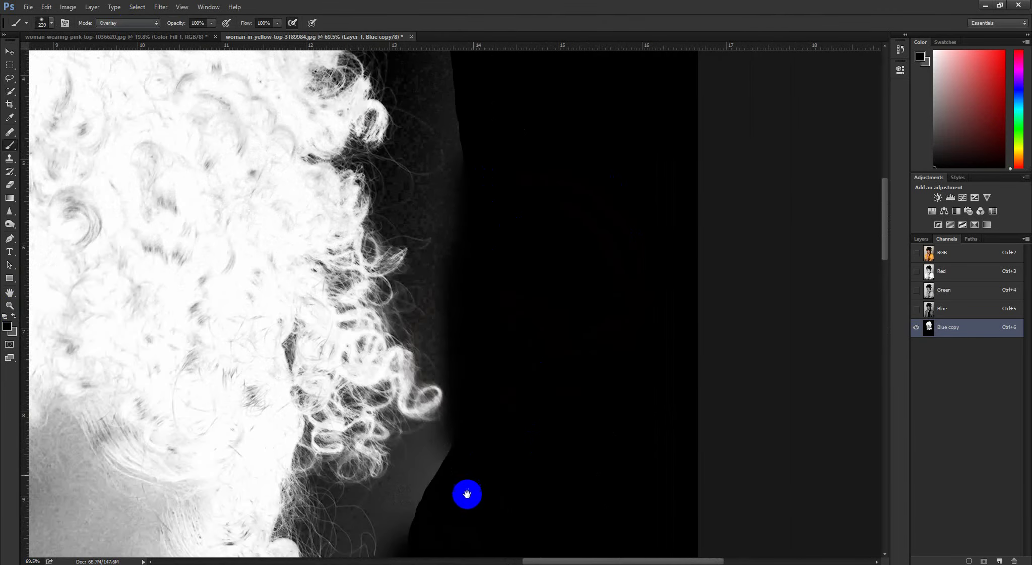
Step: Paint the grey backdrop black along the outer edge of the upper curls, from the ear side up to the crown
left_click_drag(466, 493, 481, 361)
left_click_drag(426, 433, 429, 317)
left_click_drag(537, 399, 497, 399)
mouse_move(494, 60)
left_mouse_down()
mouse_move(479, 263)
mouse_move(511, 244)
left_mouse_up()
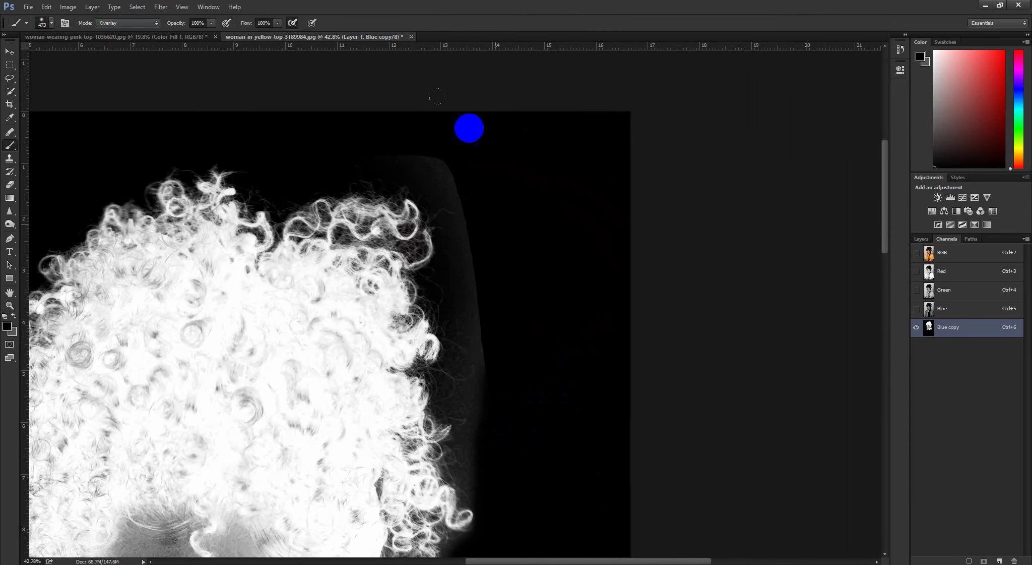
mouse_move(469, 128)
left_mouse_down()
mouse_move(497, 233)
mouse_move(455, 138)
mouse_move(528, 388)
left_mouse_up()
scroll(542, 384, "down", 1)
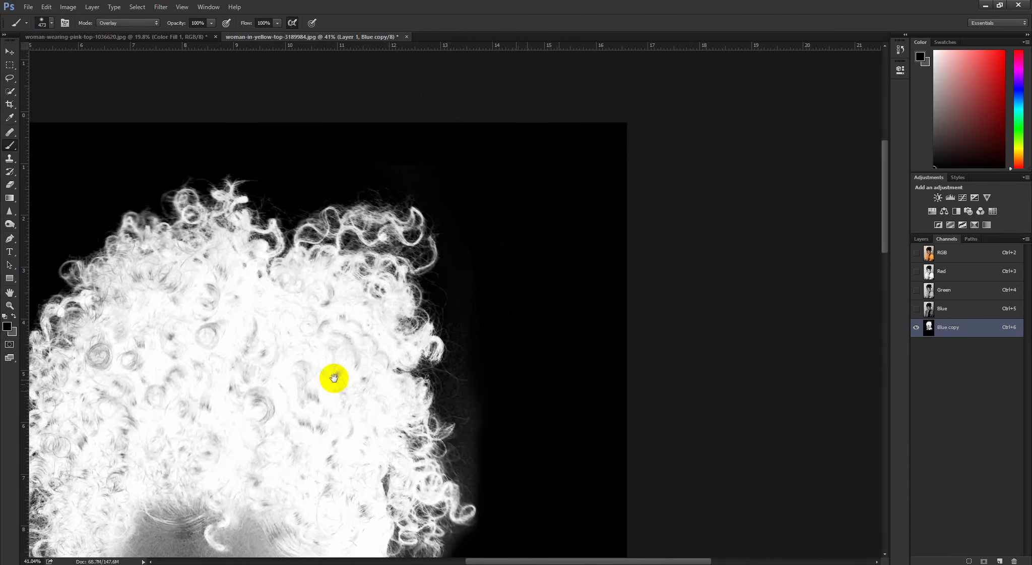
Step: Paint out the dark grey backdrop beside the curls on the opposite side of the face with a 309 px Overlay brush
left_click_drag(333, 378, 368, 285)
scroll(251, 217, "up", 2)
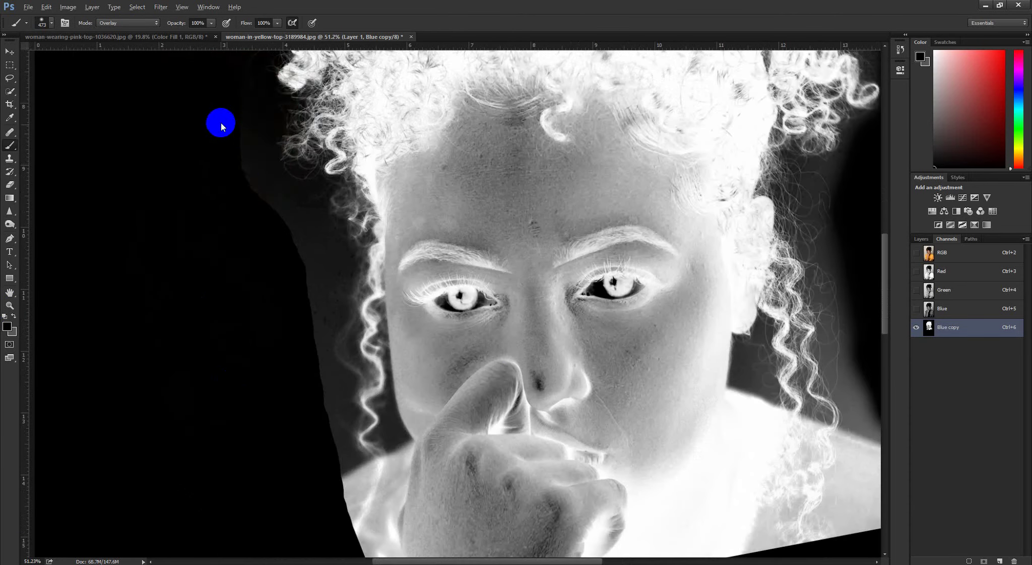
left_click_drag(226, 125, 206, 124)
mouse_move(222, 132)
left_mouse_down()
mouse_move(275, 241)
mouse_move(307, 432)
mouse_move(289, 284)
left_mouse_up()
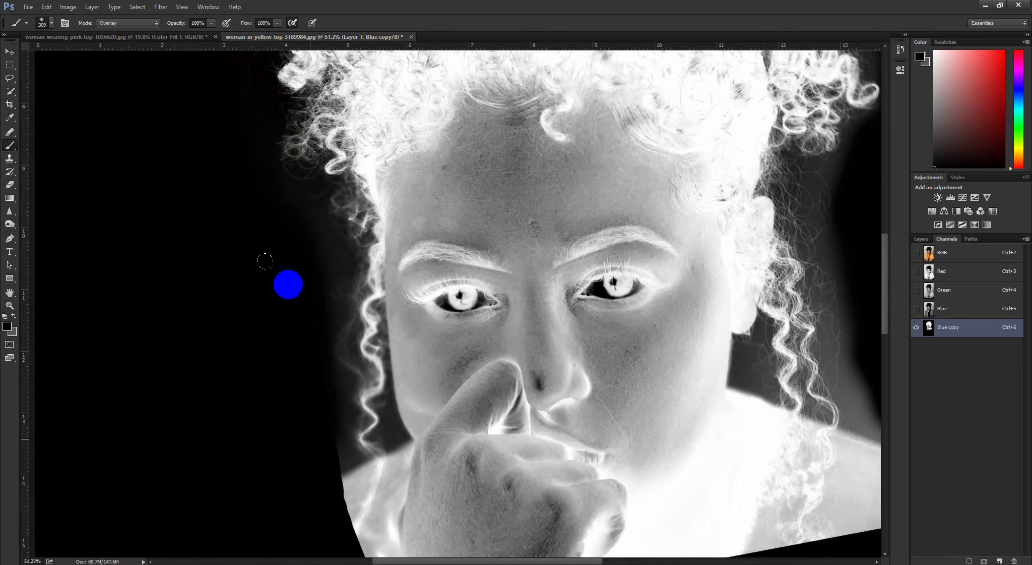
scroll(343, 239, "down", 4)
left_click_drag(456, 238, 341, 358)
scroll(521, 310, "up", 1)
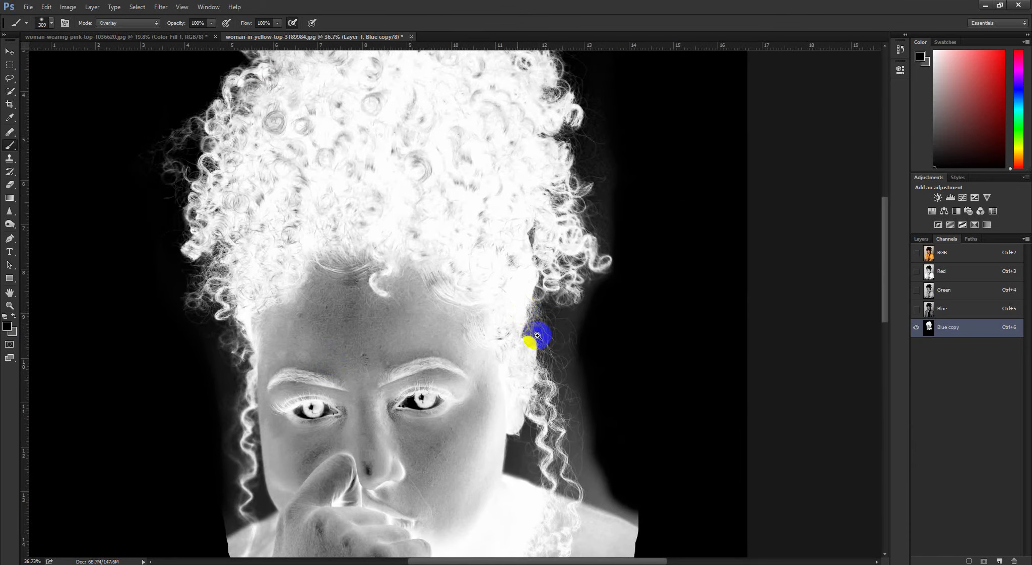
Step: Try darkening the backdrop between the loose curls beside the ear with the Overlay brush
scroll(537, 335, "up", 3)
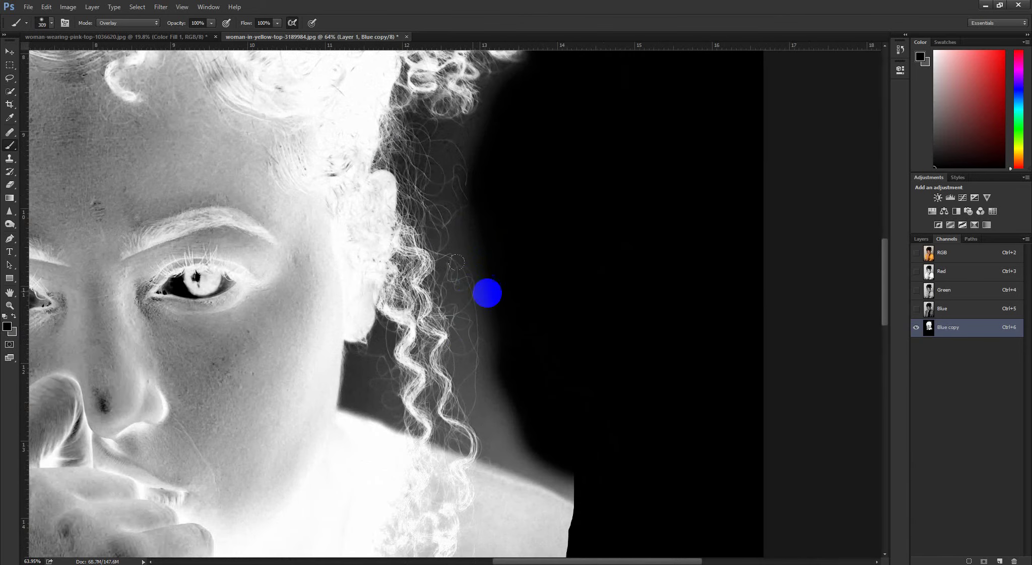
mouse_move(438, 247)
left_mouse_down()
mouse_move(458, 393)
mouse_move(428, 317)
left_mouse_up()
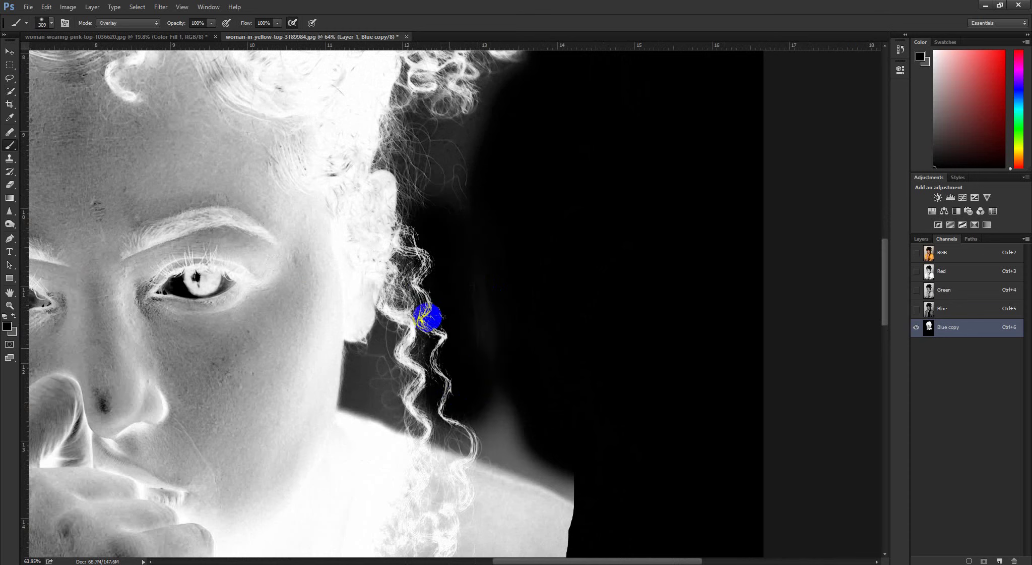
key("ctrl+z")
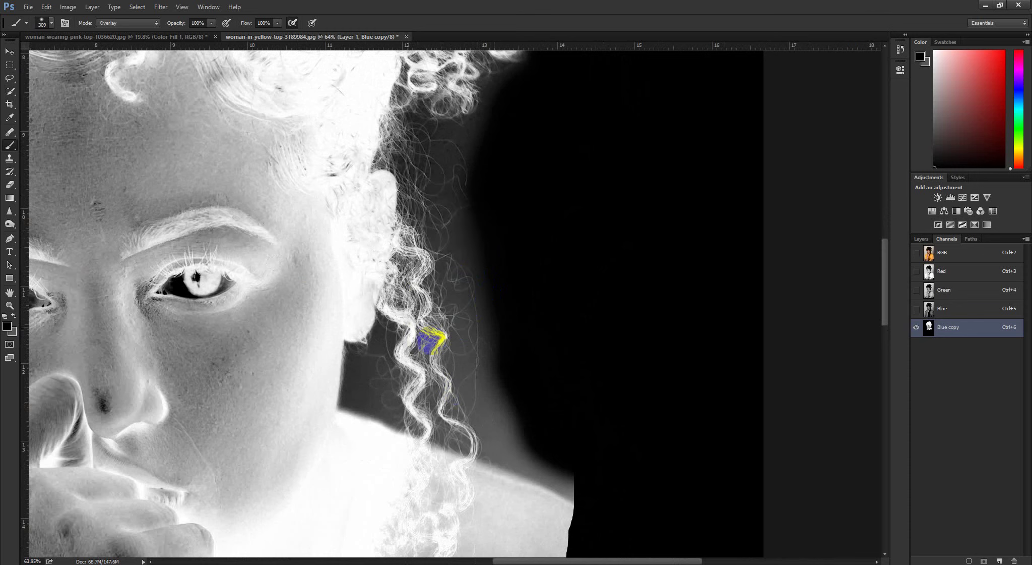
Step: Darken the backdrop around the fine strands beside the ear with the Burn tool, range Shadows, exposure 10%
right_click(9, 224)
left_click(50, 232)
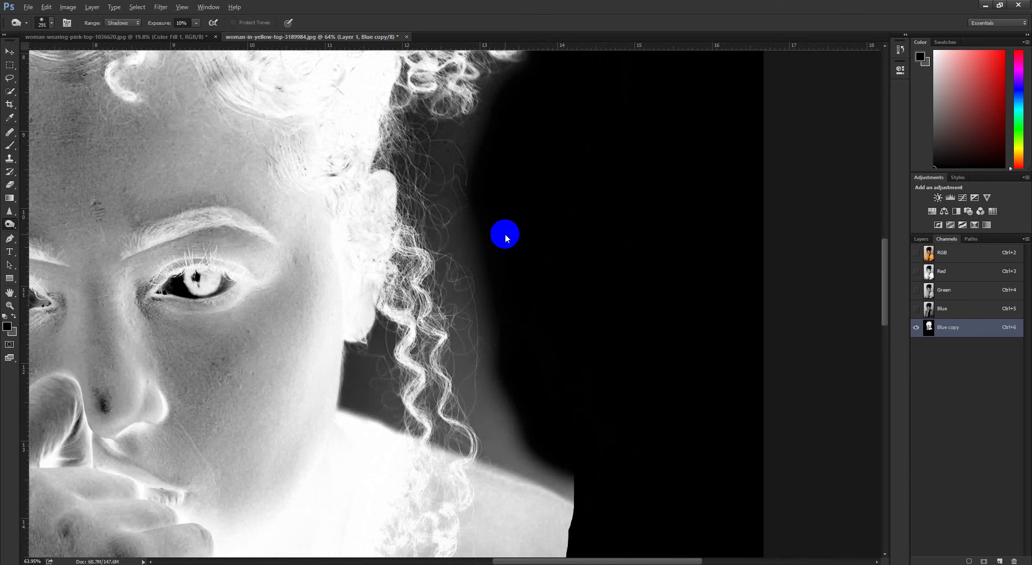
left_click_drag(488, 170, 499, 386)
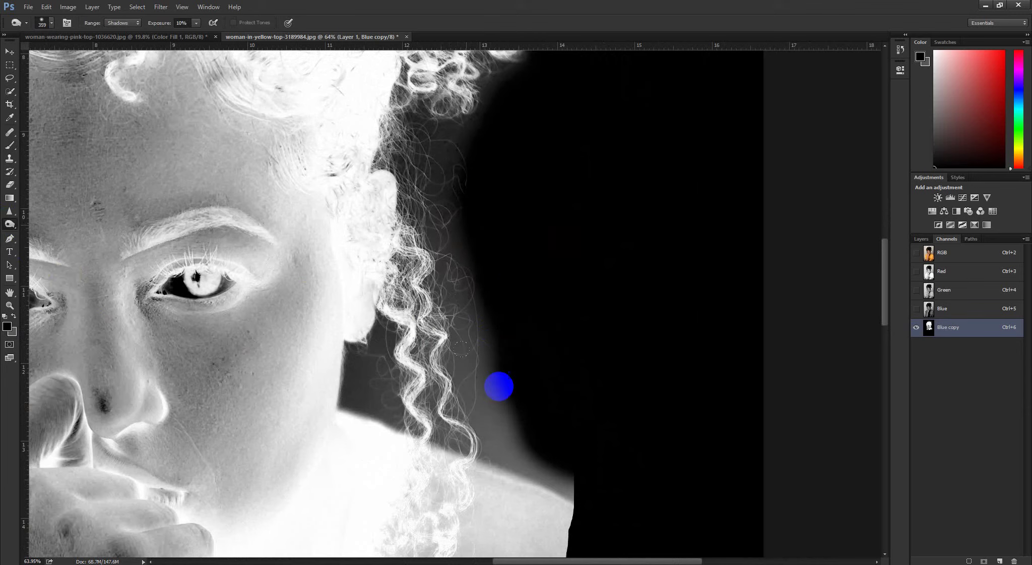
right_click(526, 348, "alt")
left_click_drag(423, 183, 432, 282)
mouse_move(500, 406)
left_mouse_down()
mouse_move(518, 431)
mouse_move(390, 116)
mouse_move(460, 221)
mouse_move(492, 138)
left_mouse_up()
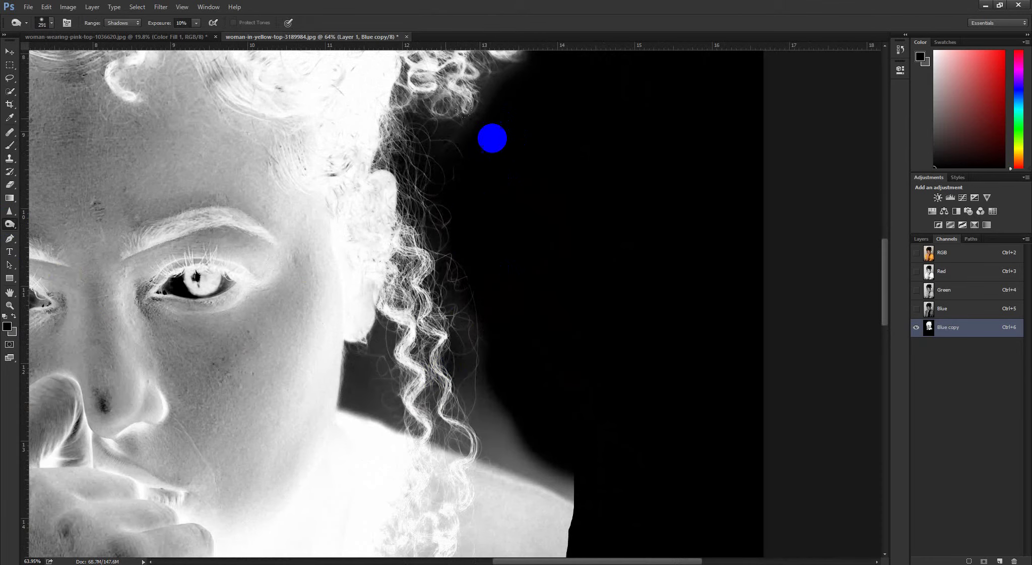
Step: Burn the grey backdrop beside the hanging curls and above the shoulder on the ear side, resizing the brush to suit
right_click(499, 359, "alt")
mouse_move(396, 378)
left_mouse_down()
mouse_move(532, 435)
mouse_move(477, 417)
left_mouse_up()
scroll(470, 419, "up", 10)
left_click_drag(577, 433, 514, 388)
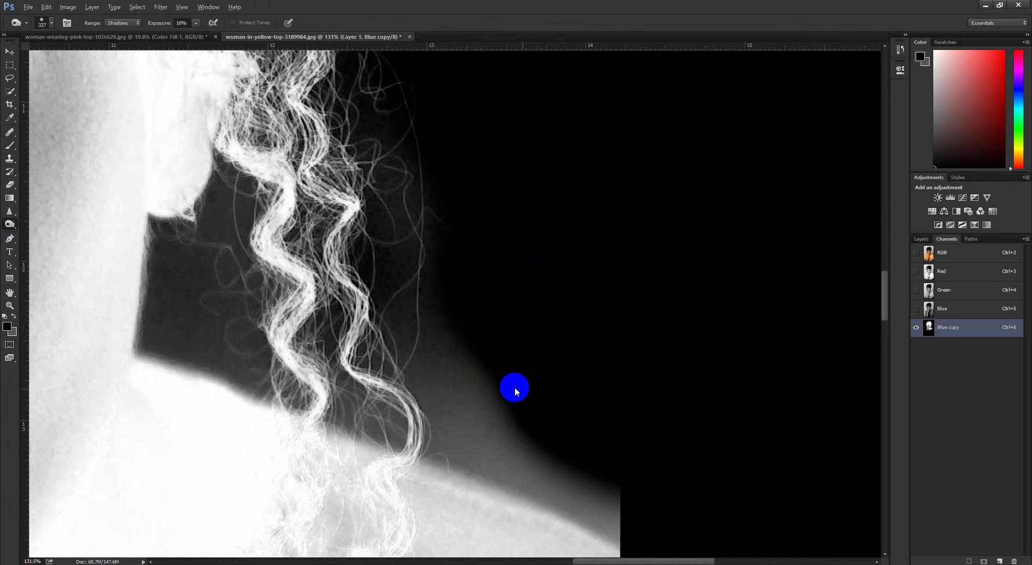
right_click(523, 389, "alt")
right_click(497, 387, "alt")
mouse_move(555, 463)
left_mouse_down()
mouse_move(498, 387)
mouse_move(463, 384)
mouse_move(535, 491)
mouse_move(424, 346)
mouse_move(438, 233)
left_mouse_up()
scroll(438, 237, "down", 2)
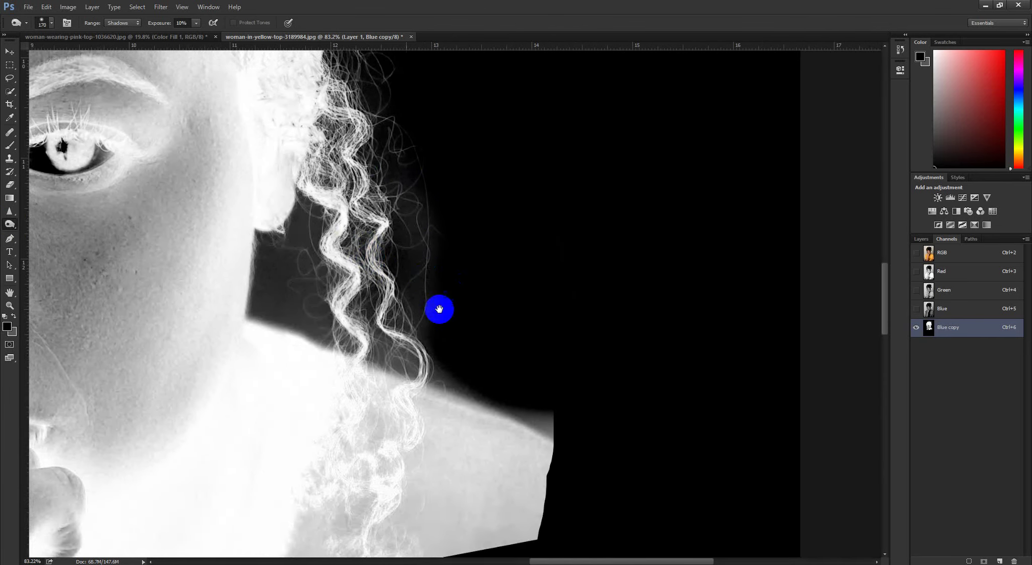
Step: Lasso a loose area around the ear, its hanging curls and the shoulder, and feather the selection
left_click_drag(439, 309, 472, 375)
key("l")
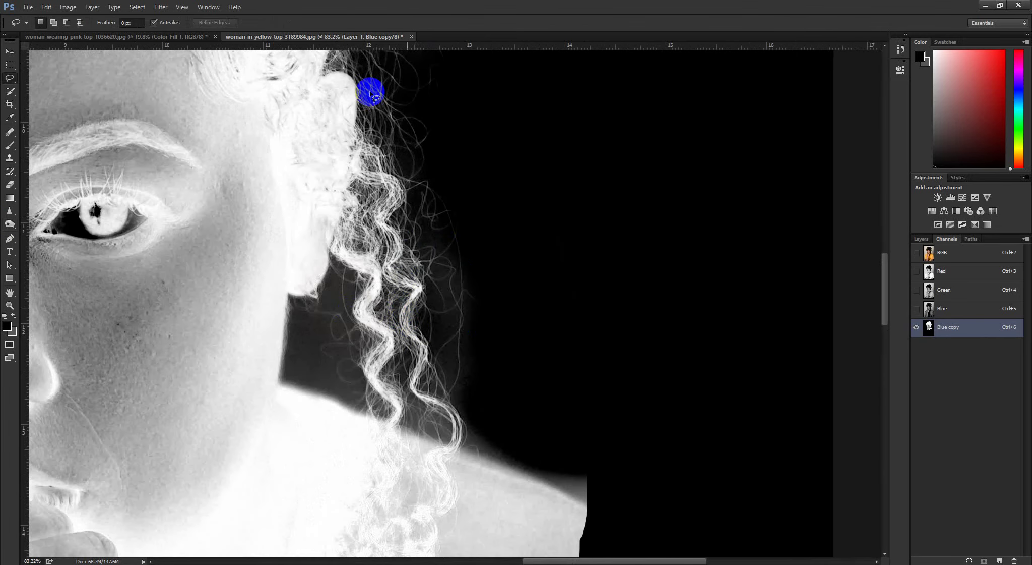
scroll(511, 188, "down", 1)
mouse_move(361, 63)
left_mouse_down()
mouse_move(473, 445)
mouse_move(289, 188)
left_mouse_up()
key("shift+F6")
key("Escape")
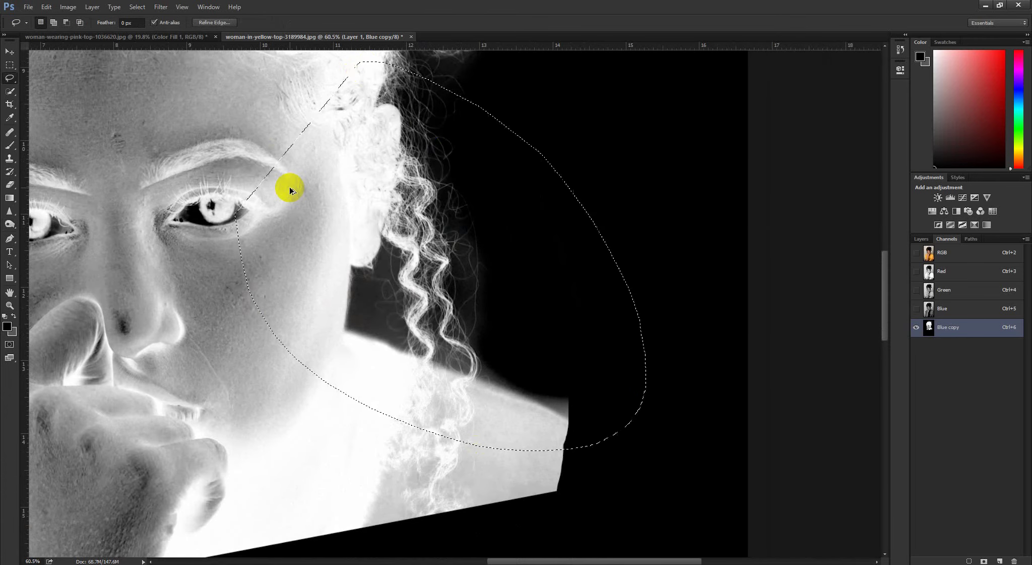
key("shift+F6")
key("Return")
Step: Apply Levels with a black input of 20 to the selected area and deselect it
key("ctrl+l")
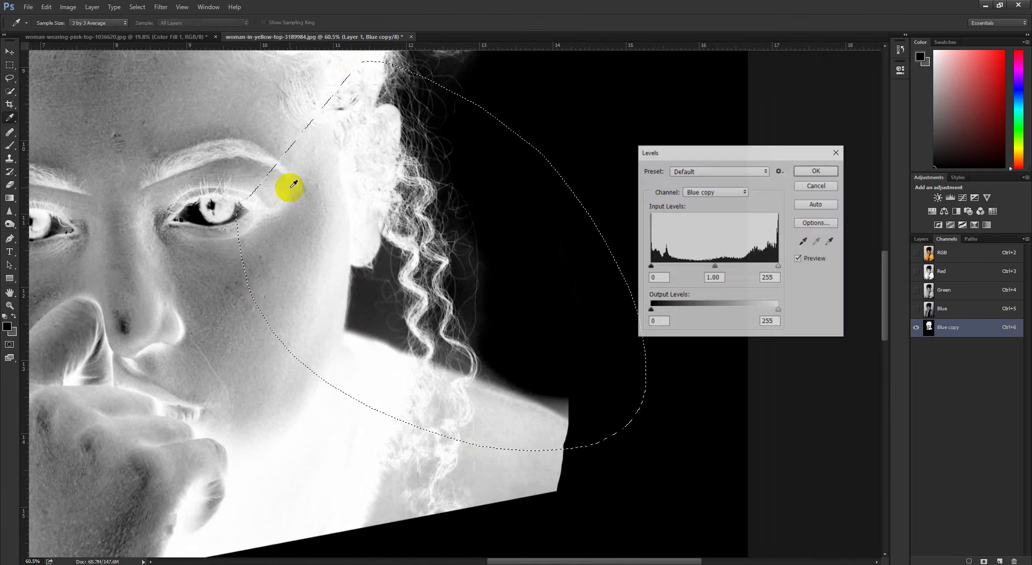
left_click_drag(492, 302, 565, 326)
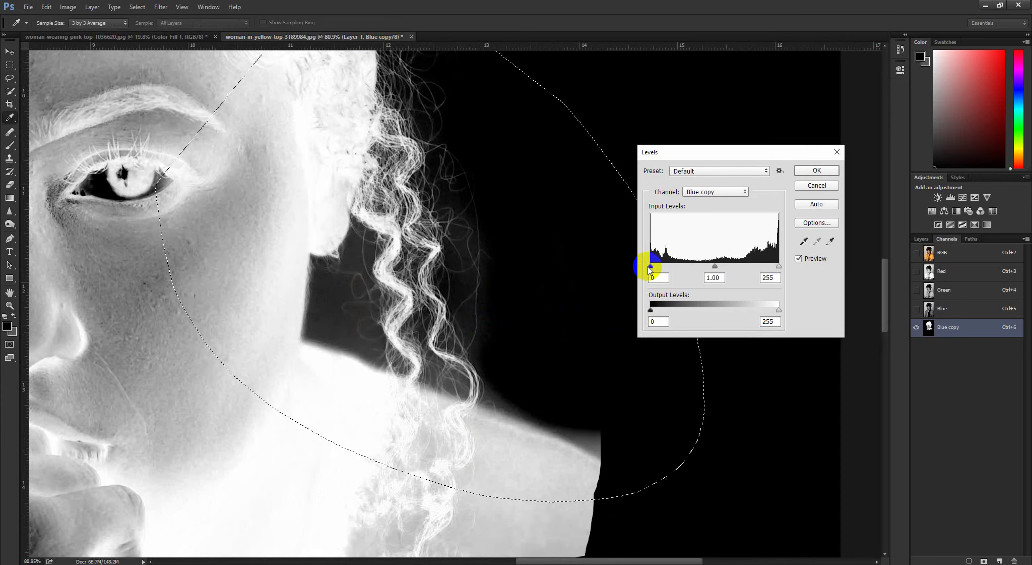
left_click_drag(650, 270, 662, 270)
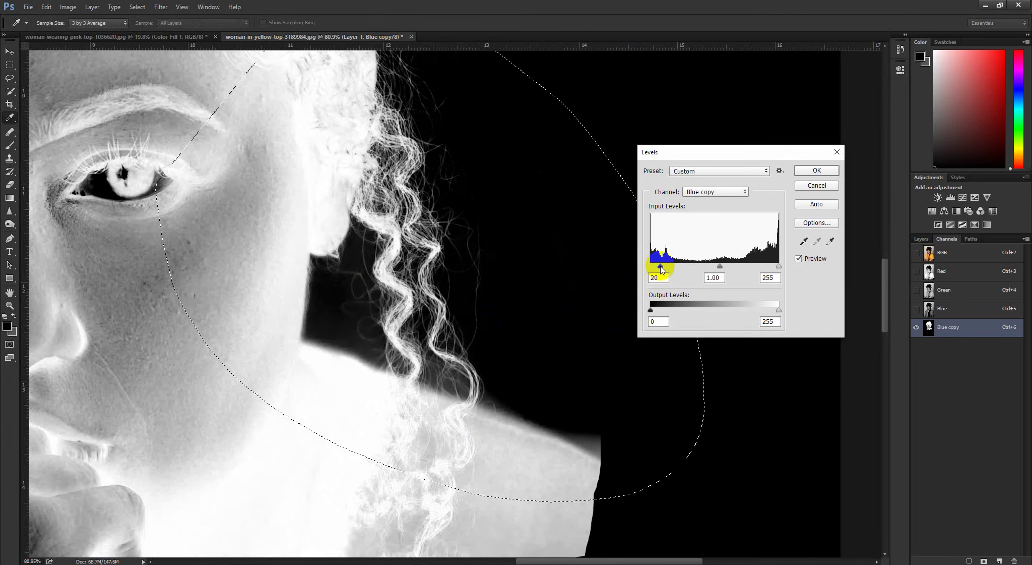
left_click(817, 171)
key("l")
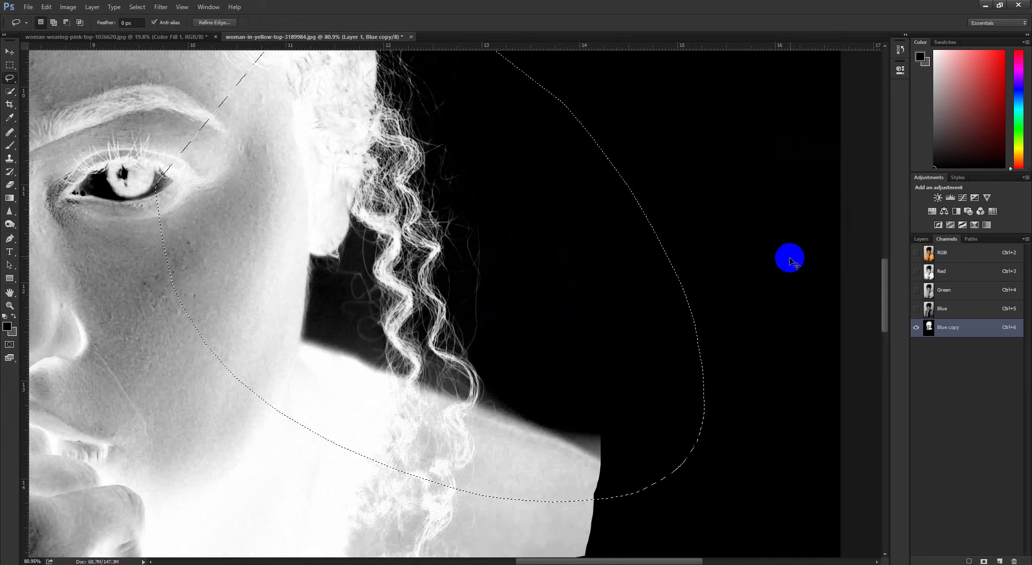
key("ctrl+d")
Step: Burn away the remaining grey backdrop around and between the hanging curls beside the ear and neck
key("b")
left_click(9, 226)
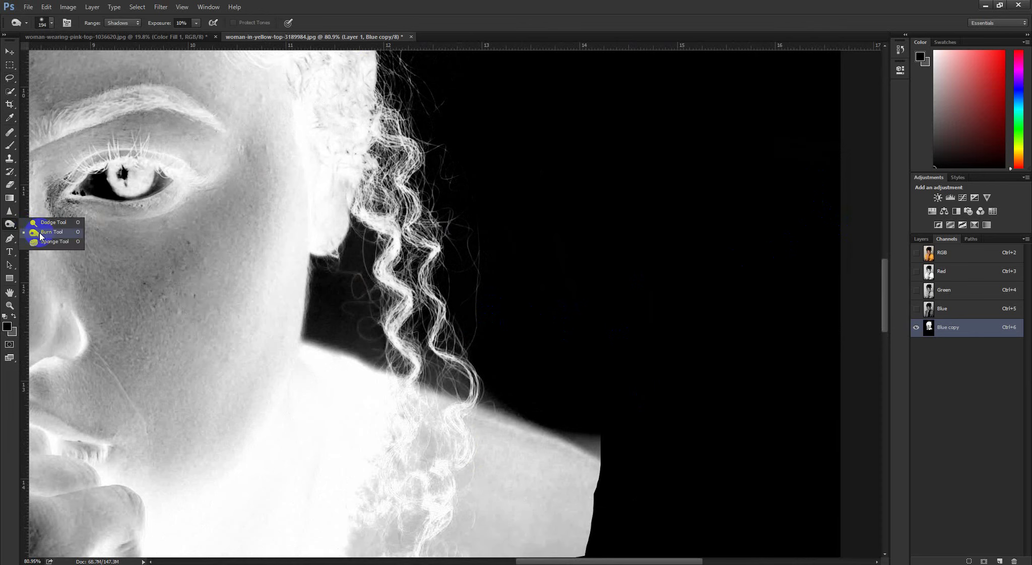
left_click(519, 316)
left_click_drag(535, 286, 509, 286)
mouse_move(492, 136)
left_mouse_down()
mouse_move(481, 295)
mouse_move(451, 417)
left_mouse_up()
left_click_drag(472, 221, 451, 221)
left_click_drag(479, 118, 458, 295)
right_click(459, 295, "alt")
left_click_drag(485, 255, 421, 341)
left_click_drag(434, 126, 449, 418)
left_click_drag(505, 238, 478, 237)
left_click_drag(490, 256, 482, 402)
Step: Burn the backdrop around the single hanging curl on the opposite side of the face at 9% exposure
left_click_drag(177, 417, 228, 324)
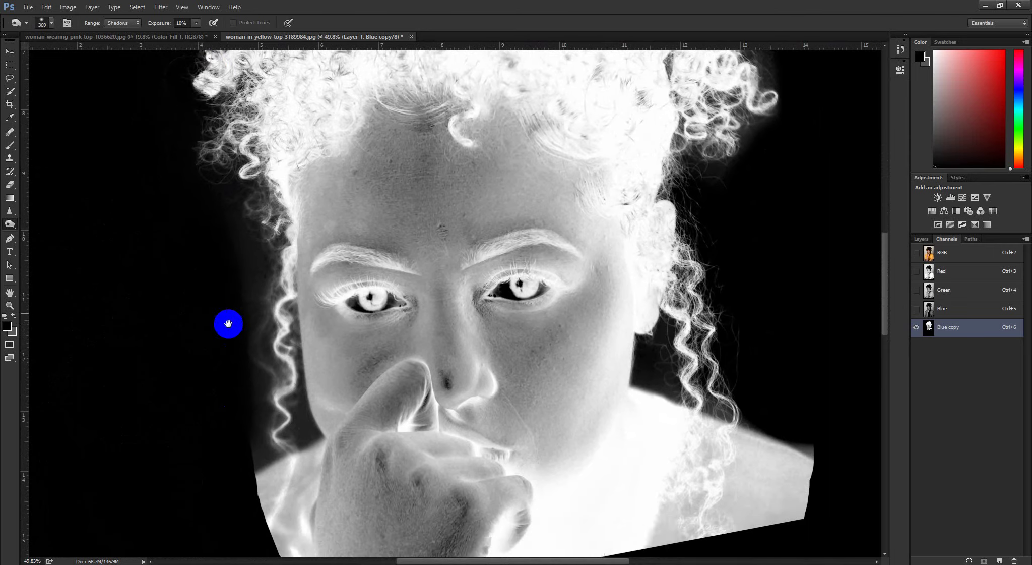
left_click(249, 308)
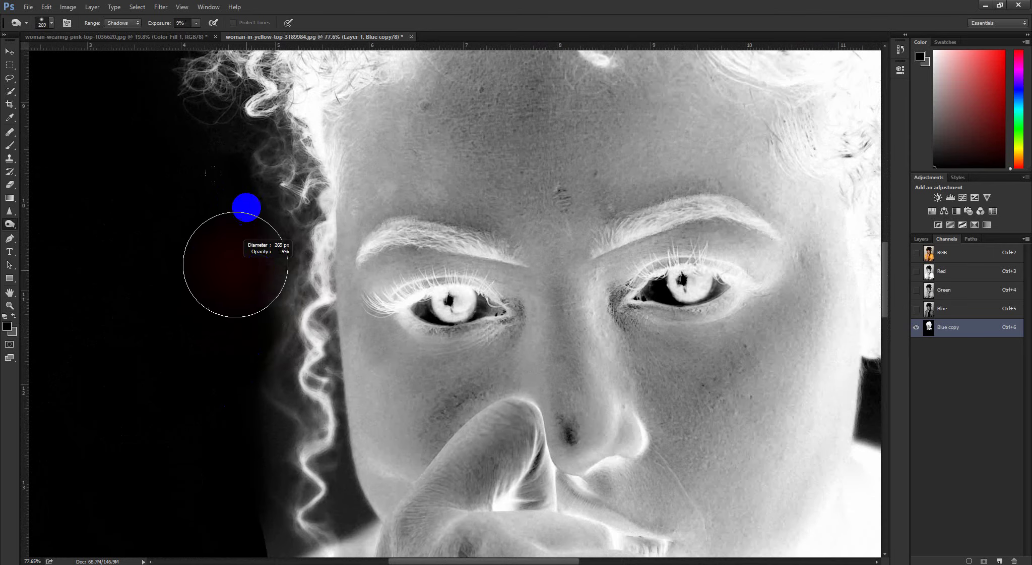
left_click_drag(255, 315, 250, 173)
mouse_move(263, 258)
left_mouse_down()
mouse_move(256, 217)
mouse_move(256, 359)
mouse_move(274, 353)
left_mouse_up()
mouse_move(273, 352)
left_mouse_down()
mouse_move(292, 314)
mouse_move(328, 329)
left_mouse_up()
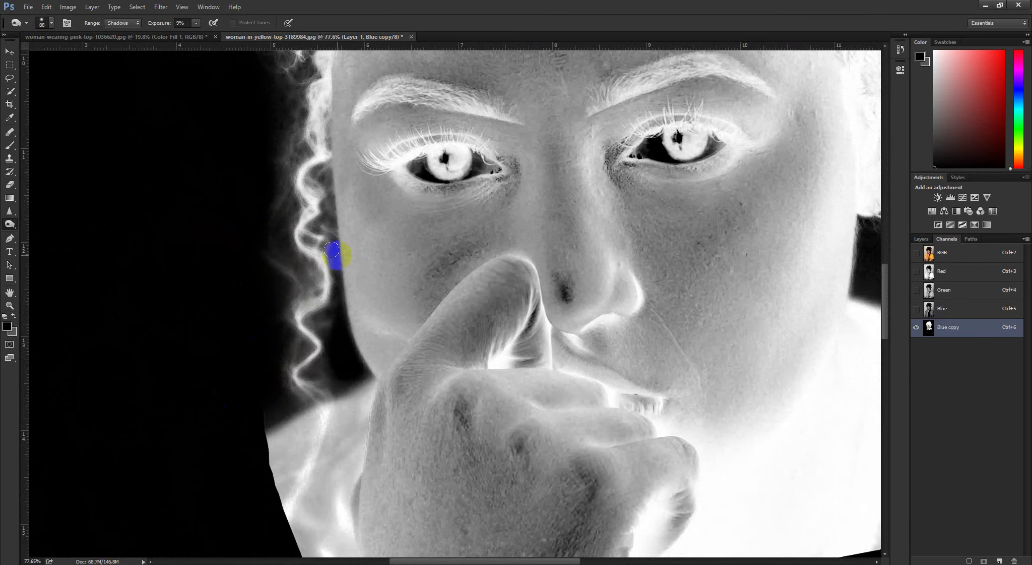
left_click_drag(279, 396, 339, 376)
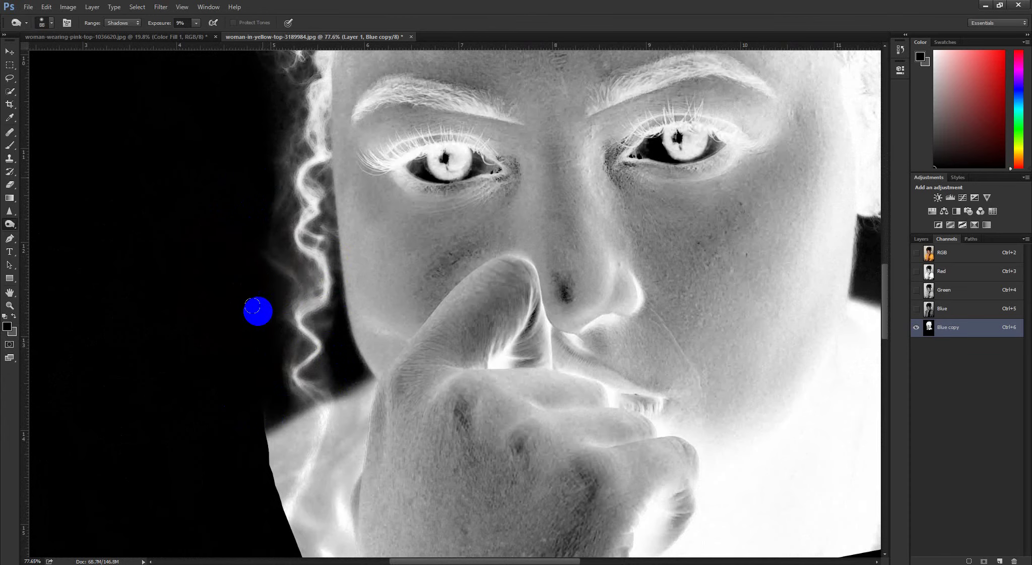
Step: Burn the grey haze beside the protruding upper curls on the ear side, enlarging the brush to 286 px
scroll(376, 332, "down", 5)
left_click_drag(313, 143, 306, 286)
scroll(306, 286, "up", 3)
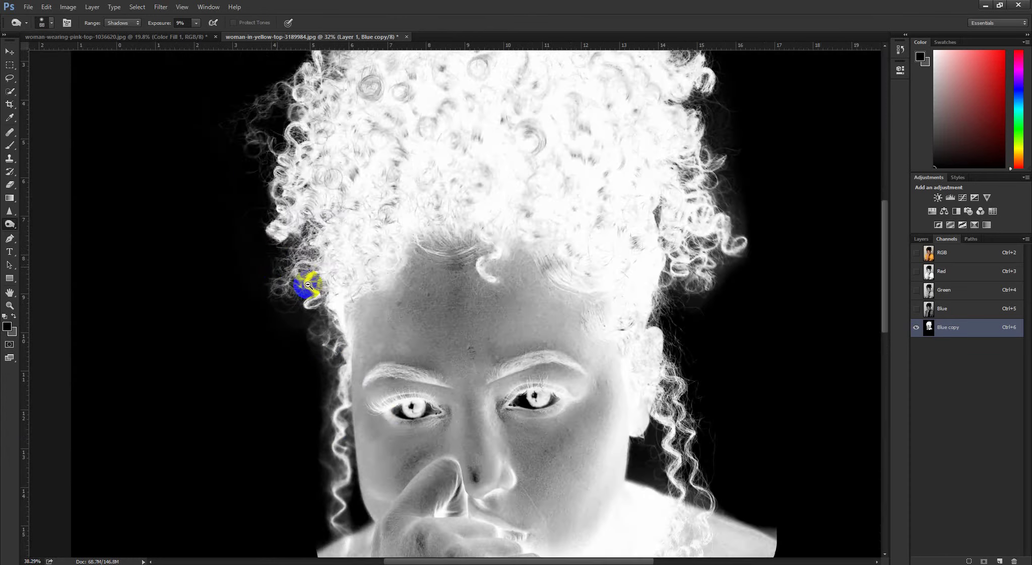
scroll(299, 225, "up", 3)
scroll(334, 214, "down", 3)
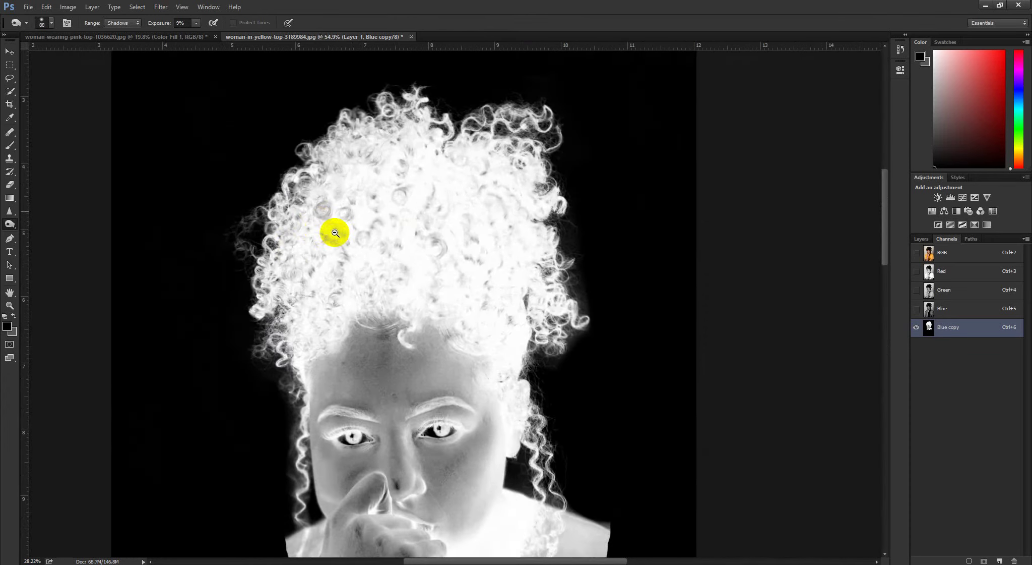
scroll(415, 323, "up", 6)
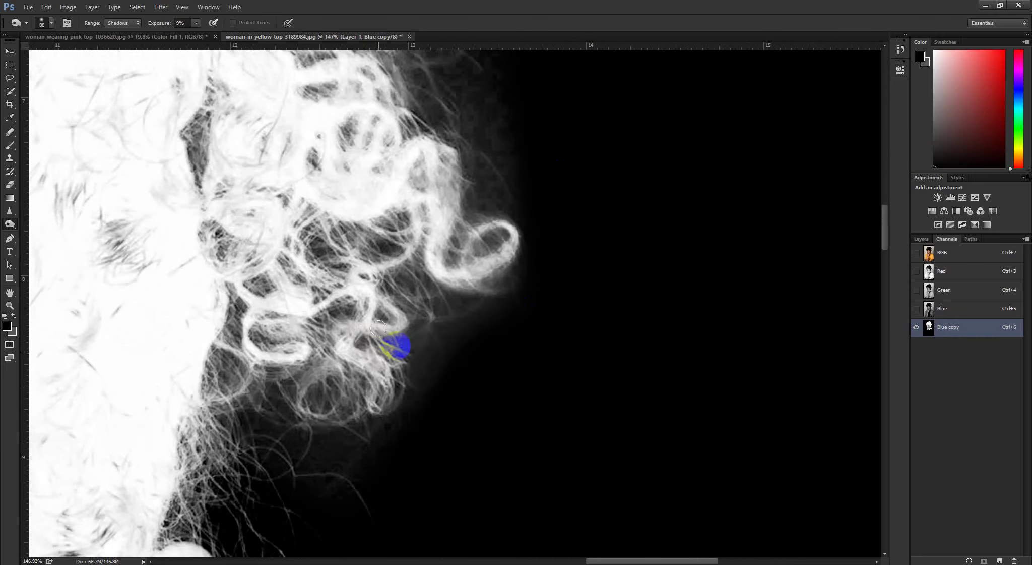
right_click(408, 357, "alt")
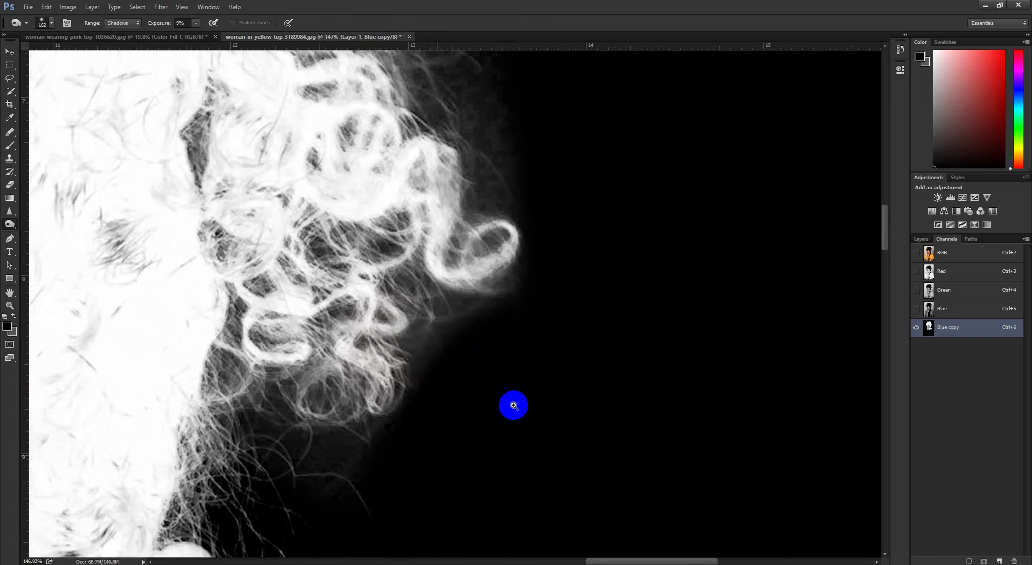
left_click_drag(514, 405, 499, 405)
mouse_move(530, 132)
left_mouse_down()
mouse_move(503, 328)
mouse_move(505, 314)
left_mouse_up()
left_click_drag(519, 258, 537, 242)
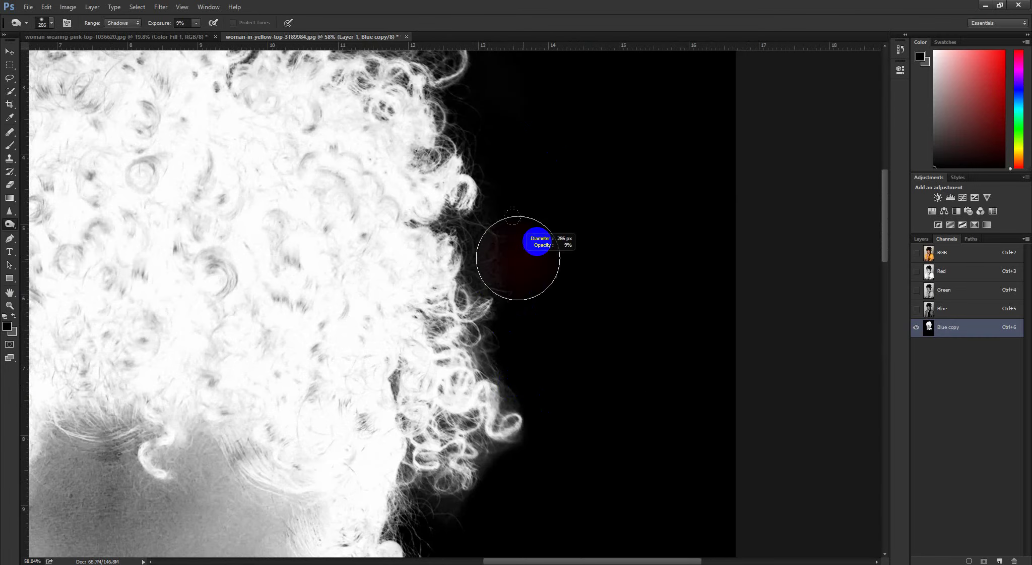
Step: Load the blue channel copy as a selection
left_click_drag(568, 359, 889, 386)
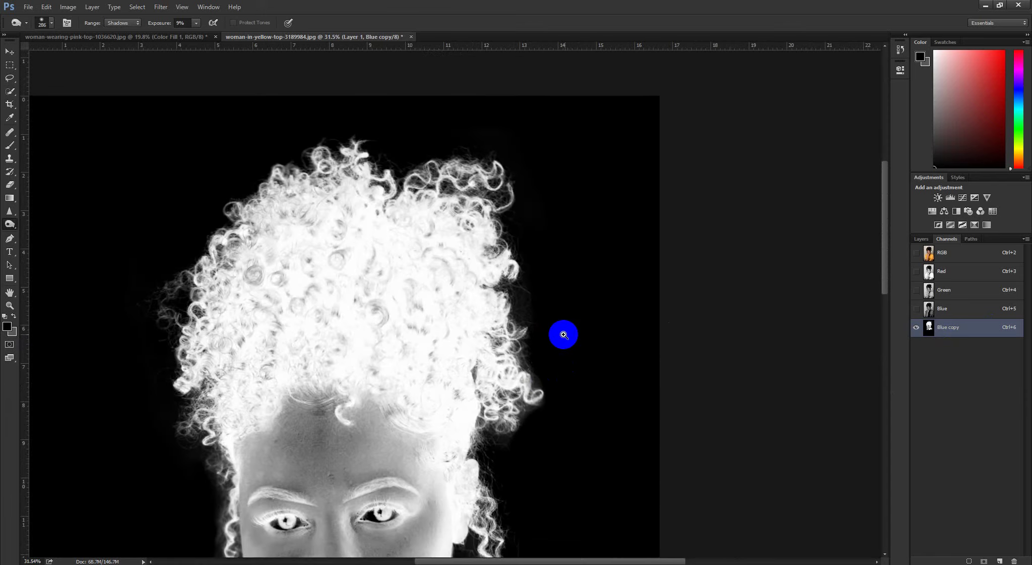
left_click_drag(564, 335, 553, 281)
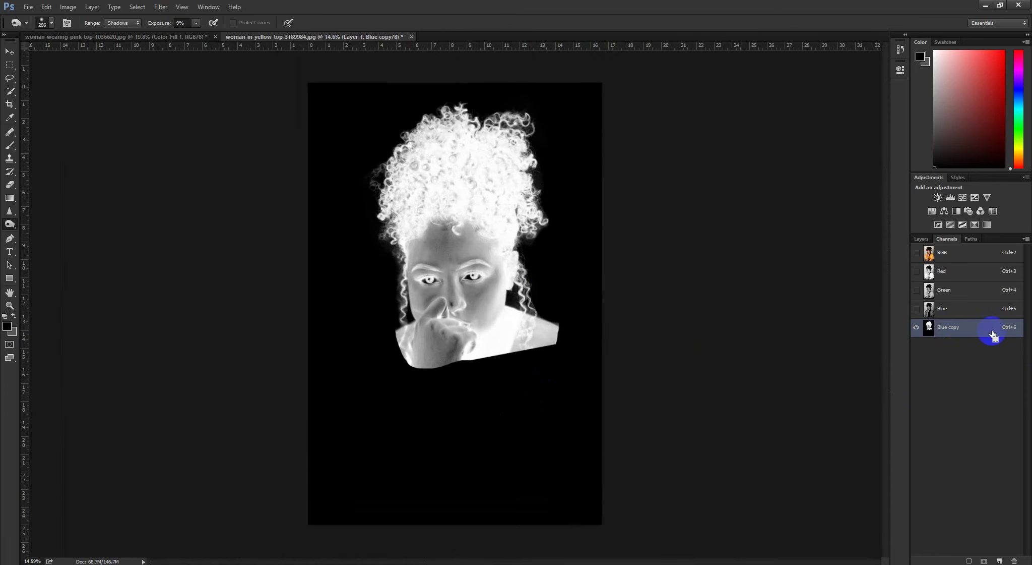
left_click(929, 328, "ctrl")
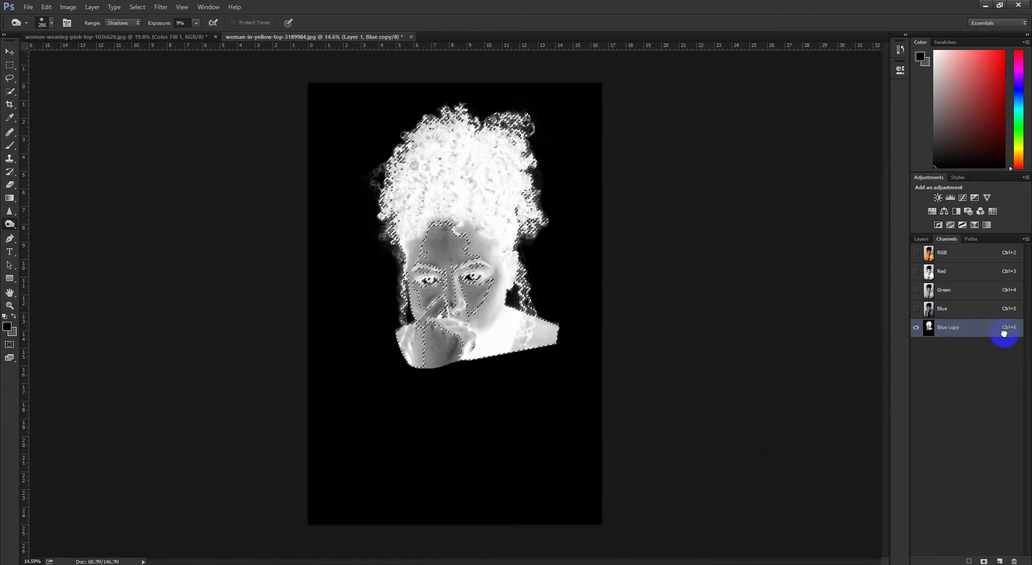
Step: Delete the Blue copy channel, add the loaded selection as a mask on Layer 1, and display the mask alone
left_click_drag(1005, 333, 1015, 560)
left_click(921, 239)
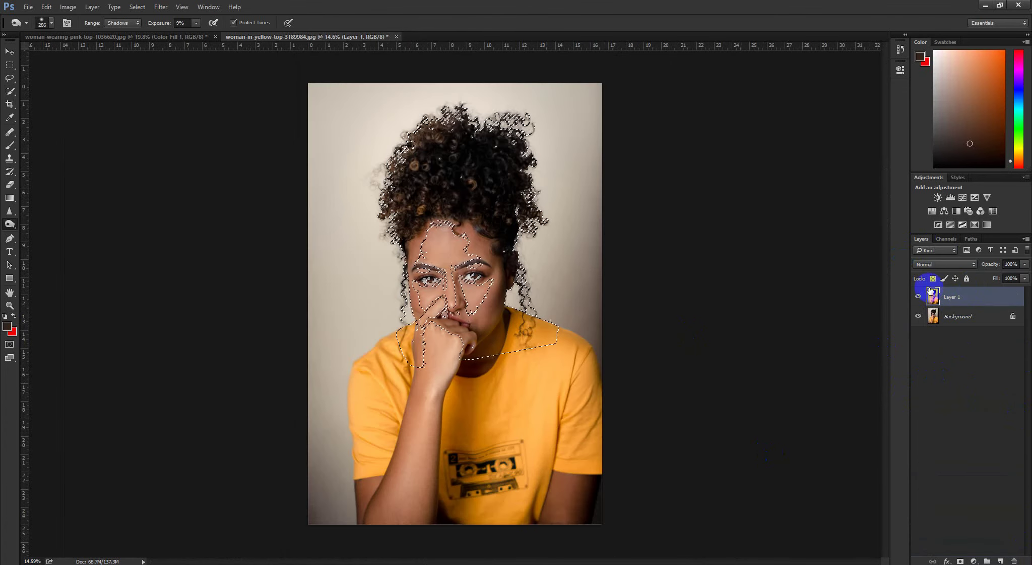
left_click(961, 560)
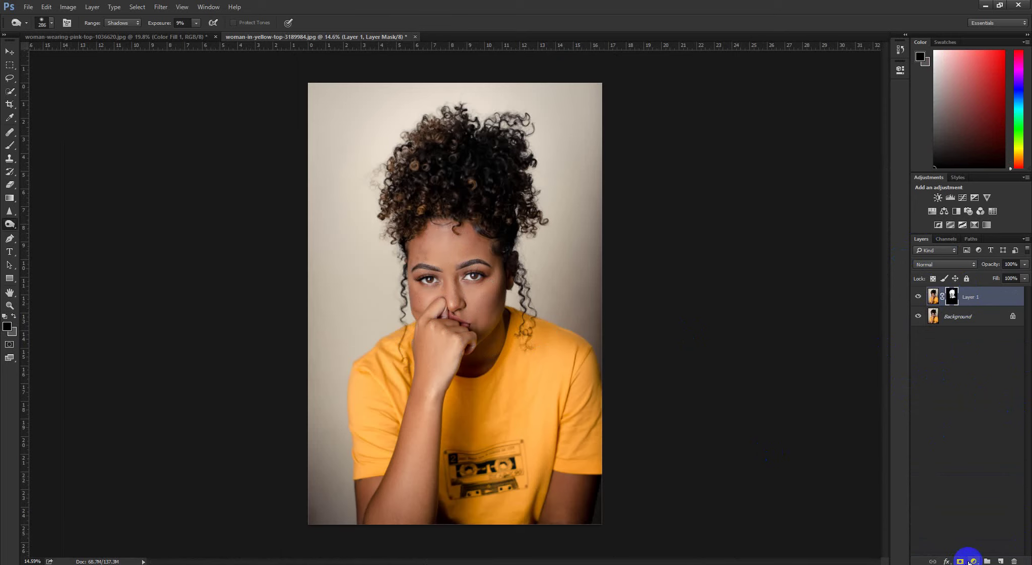
left_click(952, 296, "alt")
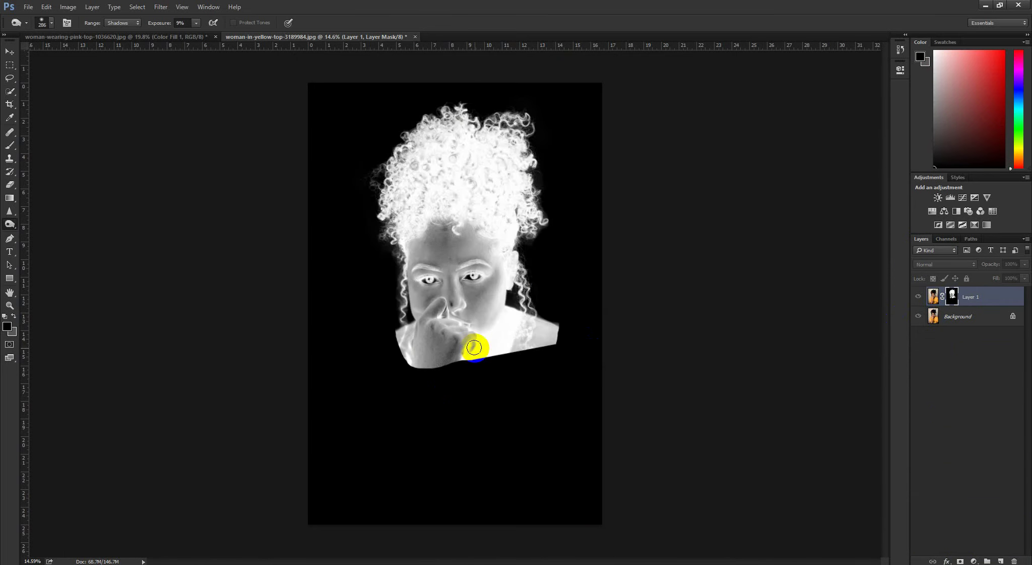
Step: Load Path 1 as a selection, feather it, and fill the body area of Layer 1's mask with white
left_click(972, 239)
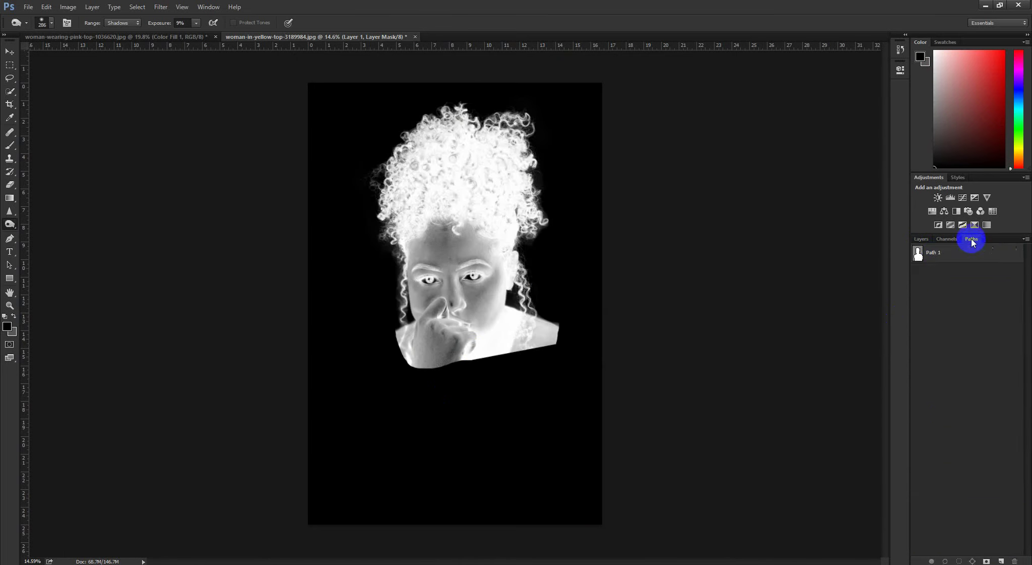
left_click(918, 252, "ctrl")
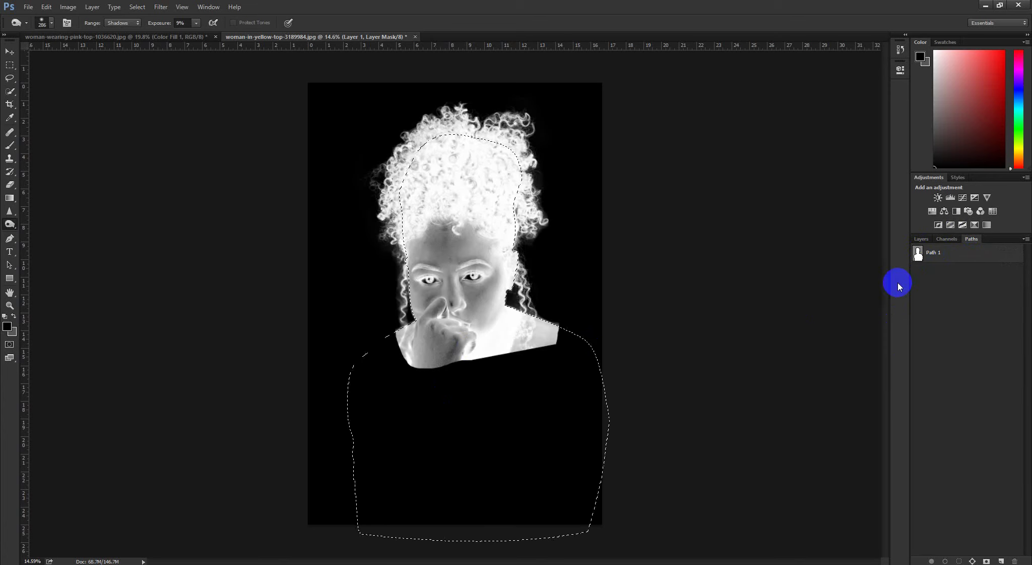
key("shift+F6")
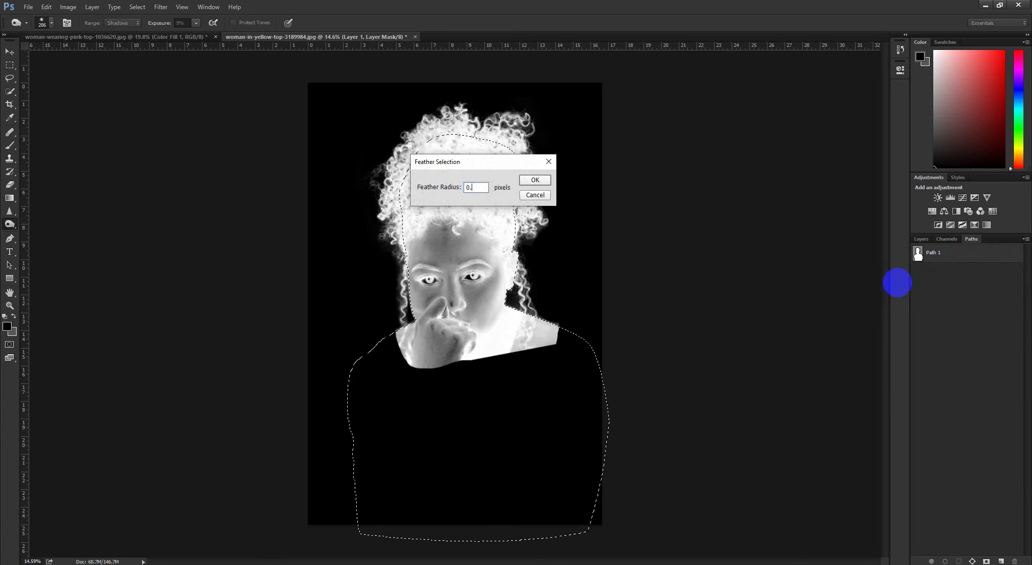
key("Return")
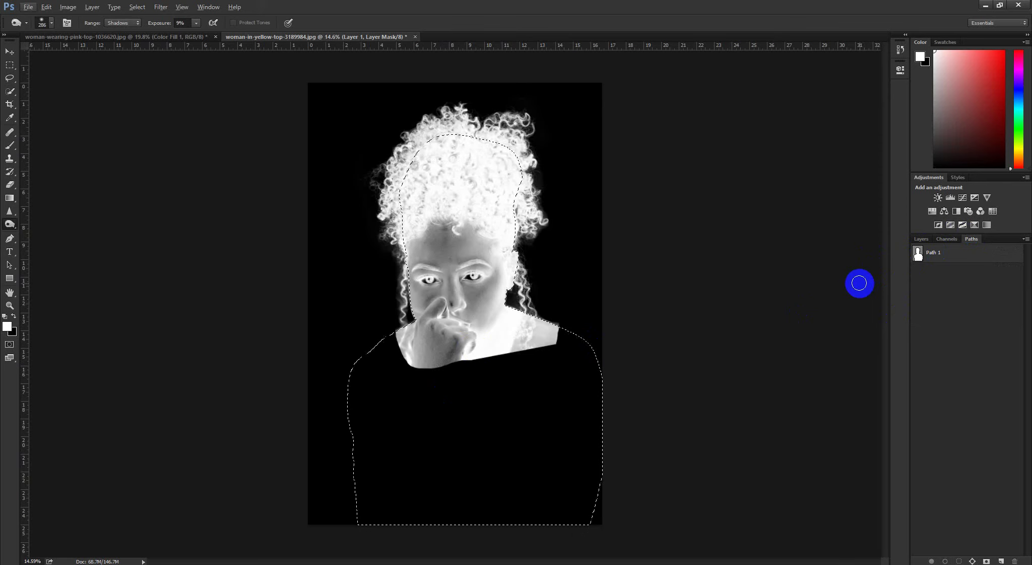
left_click(923, 239)
key("alt+BackSpace")
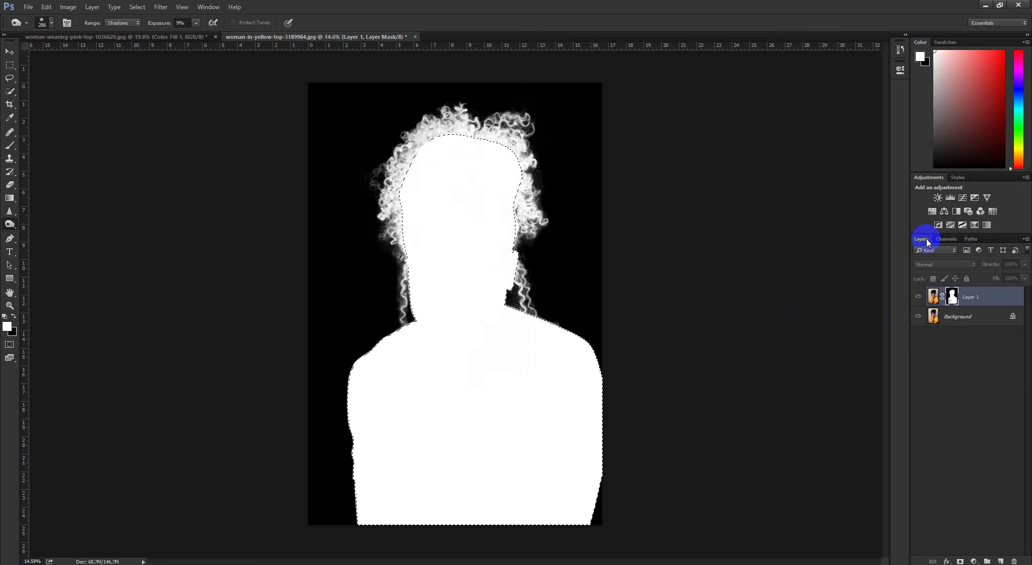
Step: Return from the mask view to the image and hide the Background layer
left_click_drag(432, 183, 377, 303)
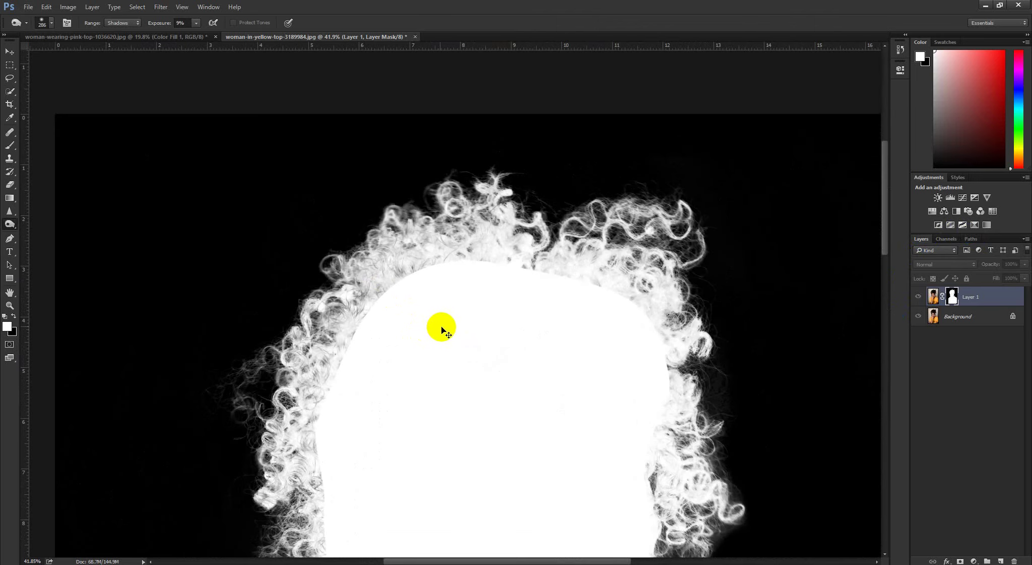
mouse_move(469, 323)
left_mouse_down()
mouse_move(452, 330)
mouse_move(459, 335)
left_mouse_up()
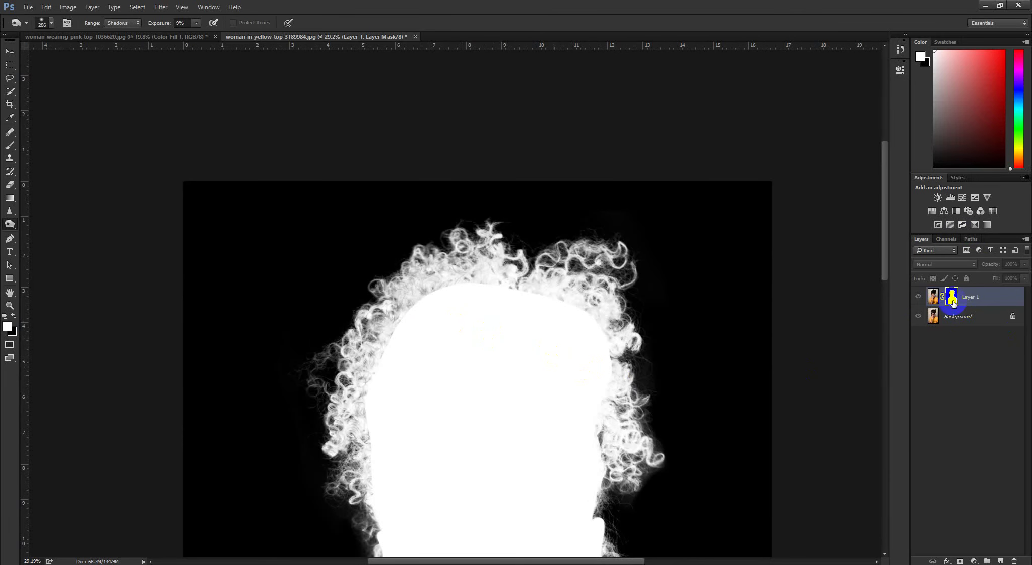
left_click(952, 302, "alt")
left_click_drag(633, 332, 670, 334)
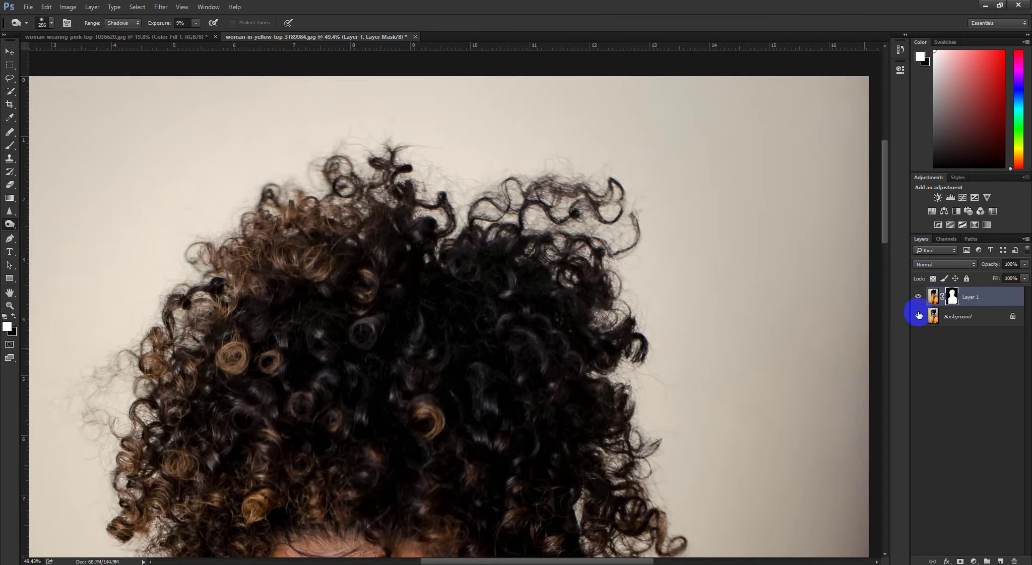
left_click(918, 316)
Step: Undo the layer mask and the deletion of the Blue copy channel
left_click_drag(576, 330, 574, 398)
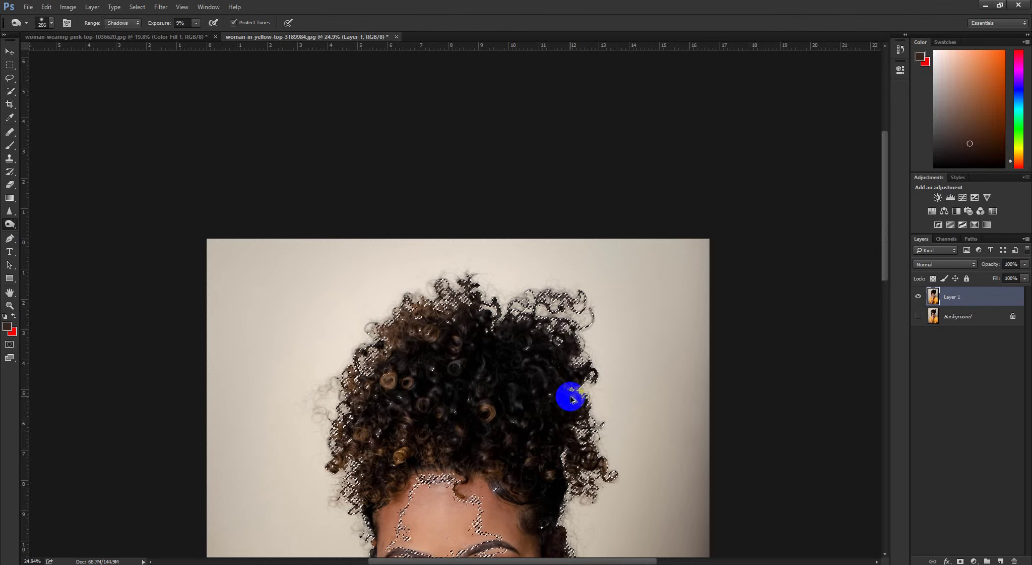
left_click(945, 239)
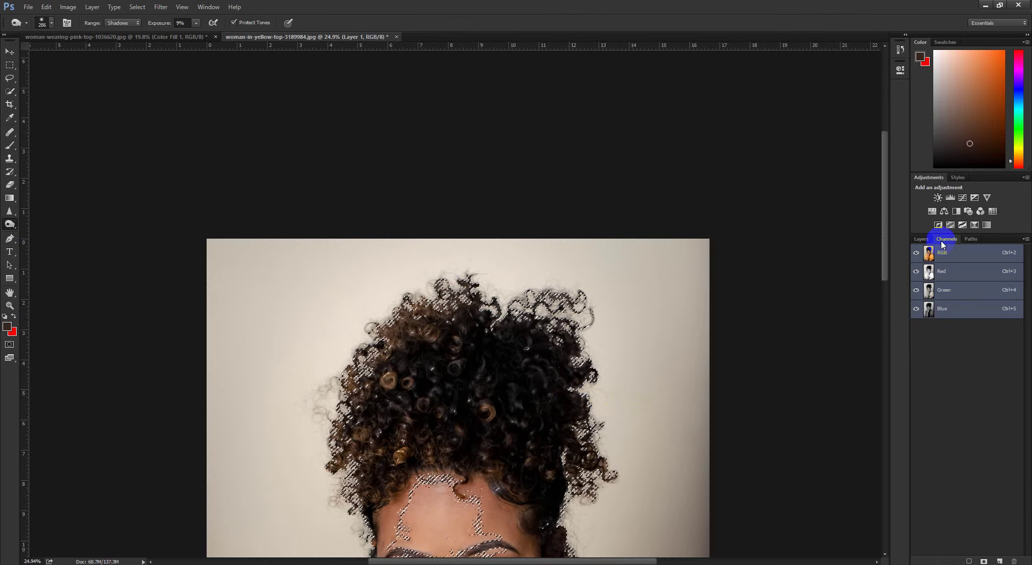
key("ctrl+alt+z")
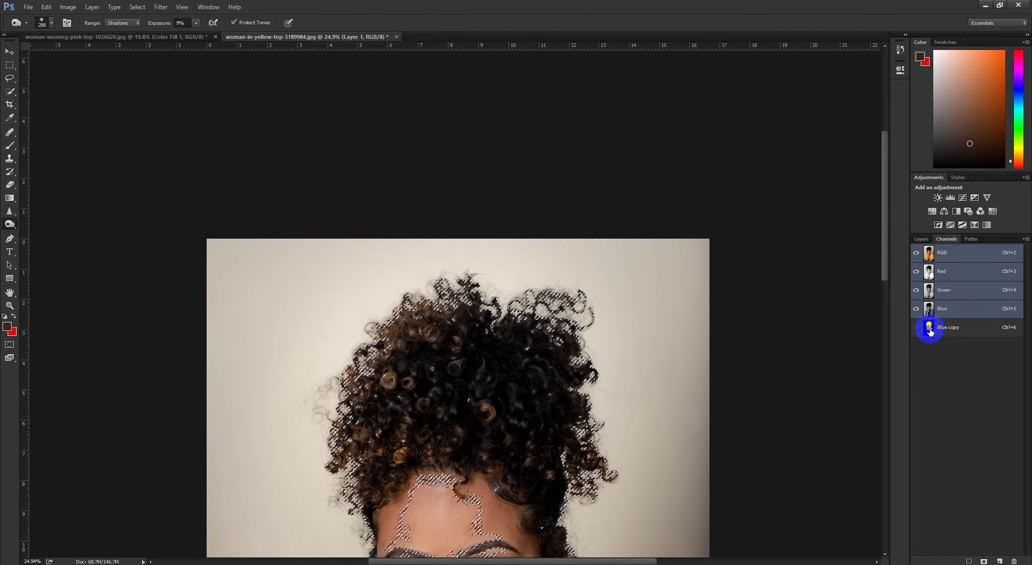
Step: Brighten the hair in the Blue copy channel with Levels, setting the white input level to 177
left_click(947, 331)
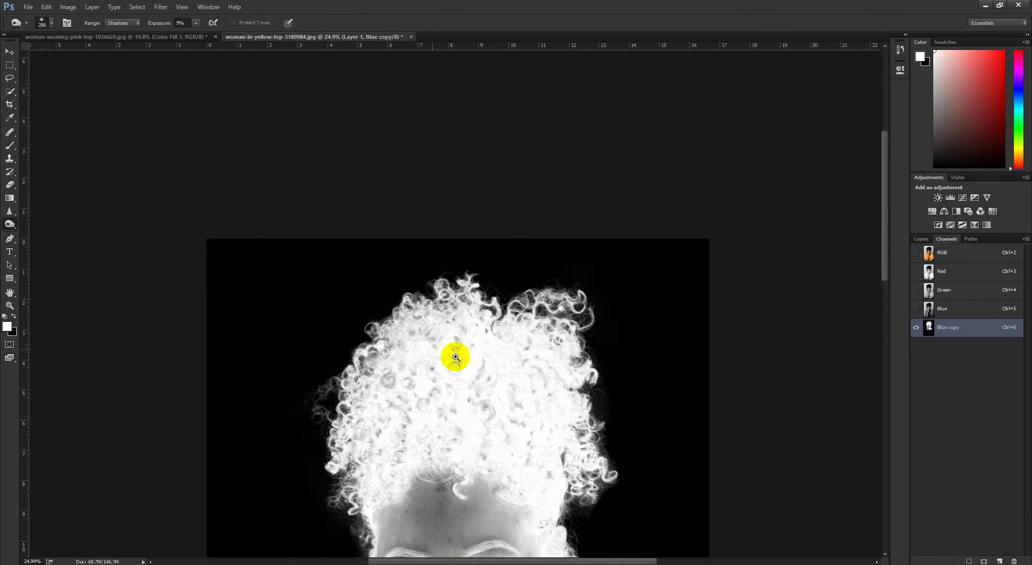
left_click_drag(455, 356, 402, 268)
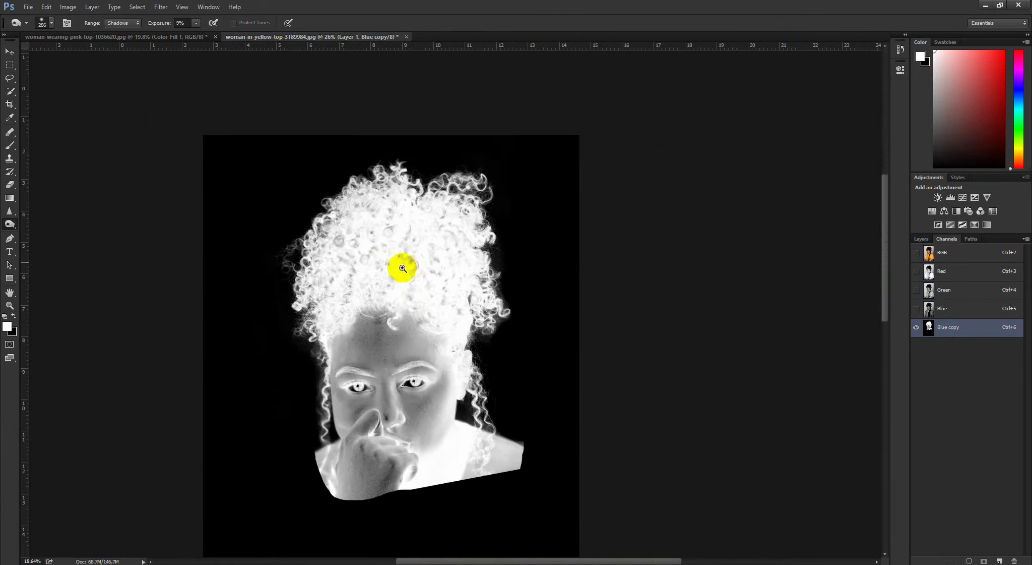
scroll(402, 268, "up", 1)
key("ctrl+l")
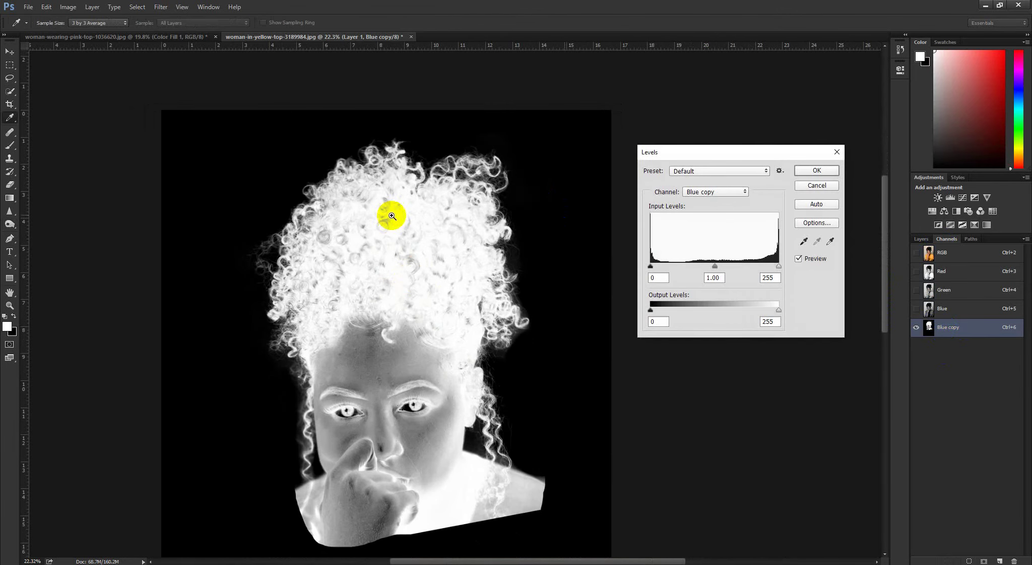
scroll(393, 216, "up", 1)
left_click_drag(779, 266, 741, 272)
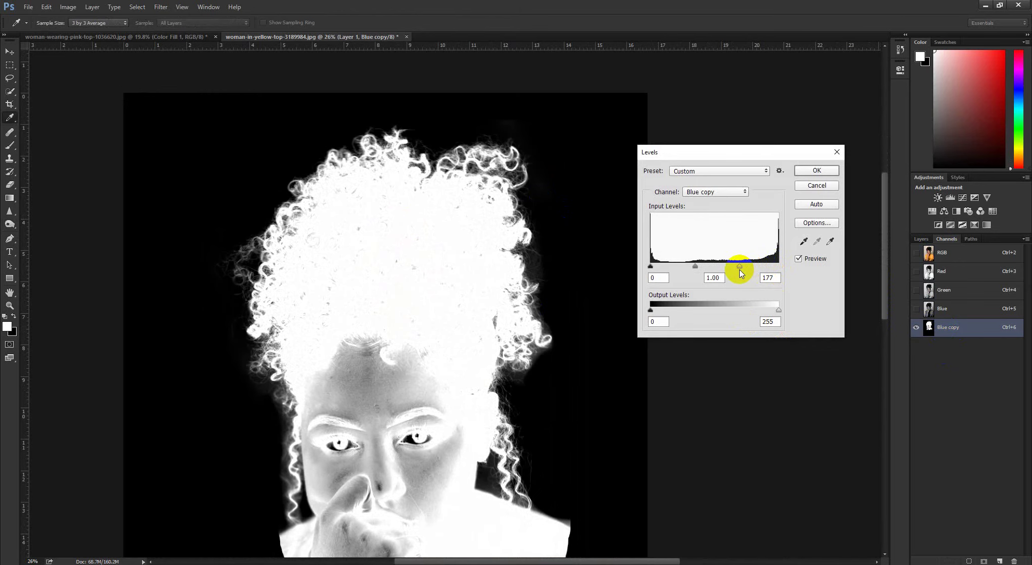
left_click(817, 169)
key("o")
scroll(495, 196, "up", 2)
scroll(504, 201, "down", 2)
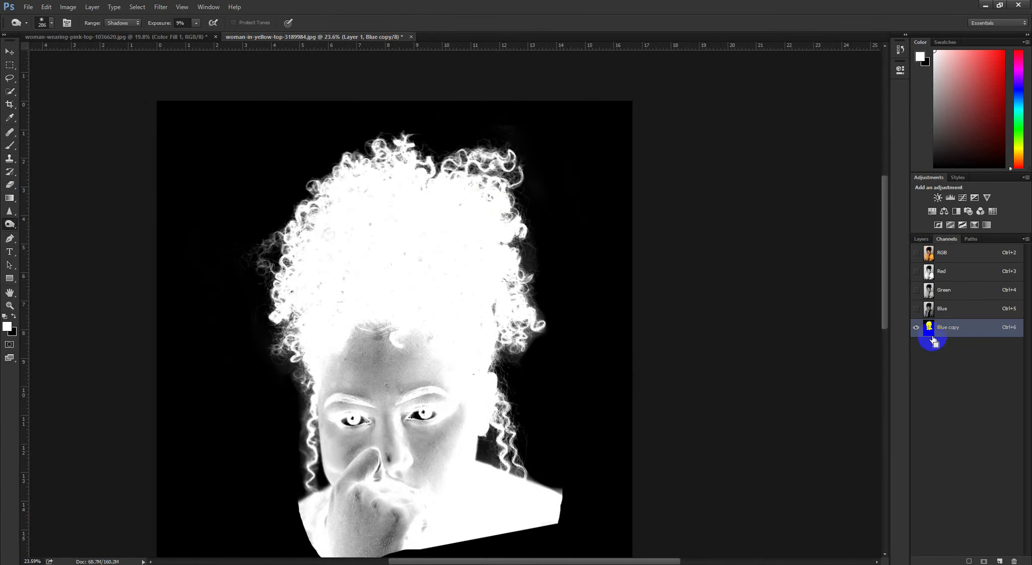
Step: Load the Blue copy channel as a selection, delete the channel, and add the selection as a mask on Layer 1
left_click(929, 329, "ctrl")
left_click_drag(991, 335, 1015, 560)
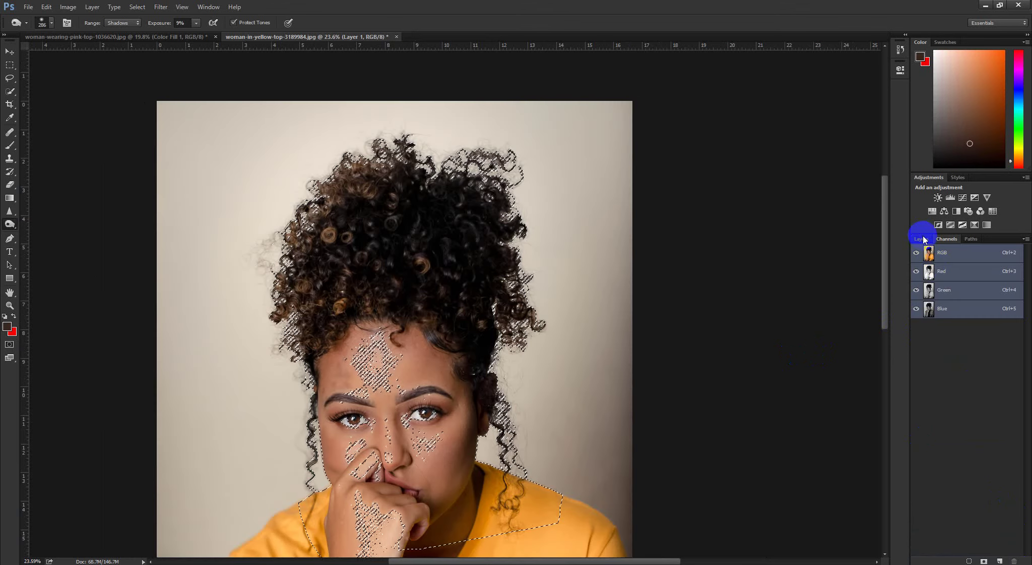
left_click(921, 238)
left_click(960, 561)
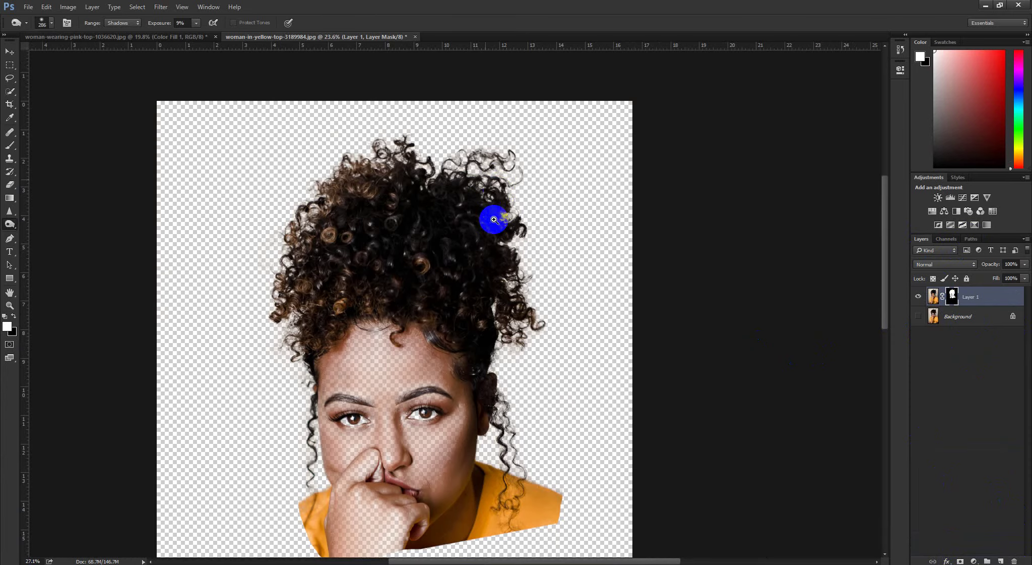
left_click(925, 322)
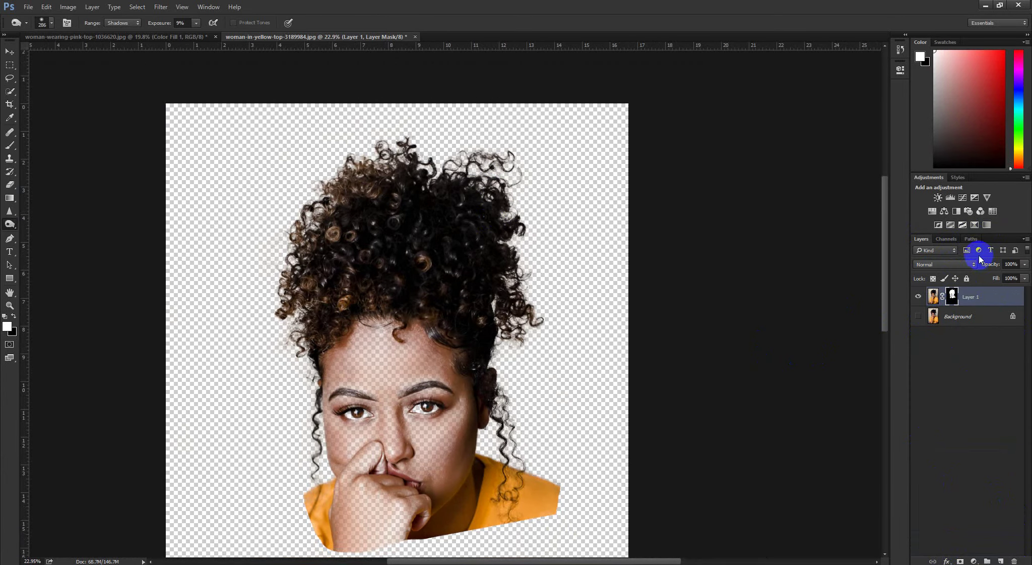
Step: Load Path 1 as a selection and fill that area of Layer 1's mask with white
left_click(971, 239)
left_click(935, 259)
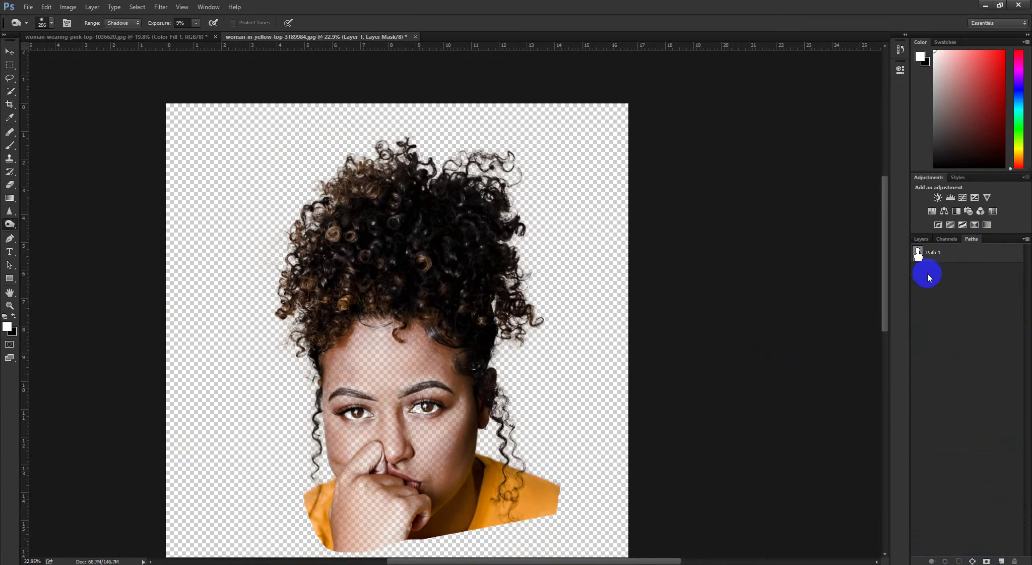
left_click(920, 255, "ctrl")
left_click(922, 239)
left_click(952, 296, "alt")
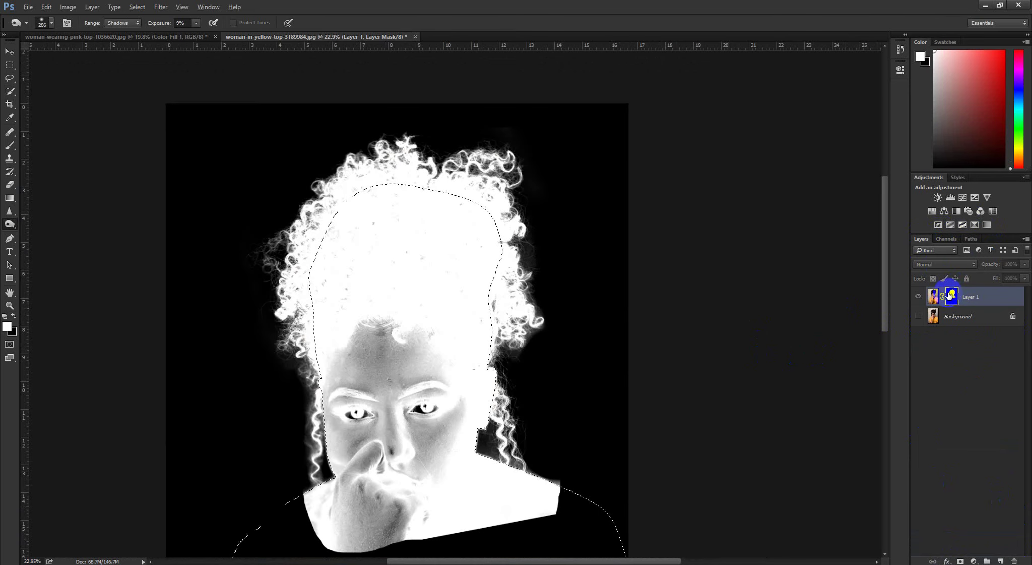
key("alt+BackSpace")
Step: Examine the mask around the hair edges, hanging curls and shoulders, and return to the image view
left_click_drag(299, 189, 384, 219)
left_click_drag(535, 321, 441, 231)
left_click_drag(424, 436, 396, 350)
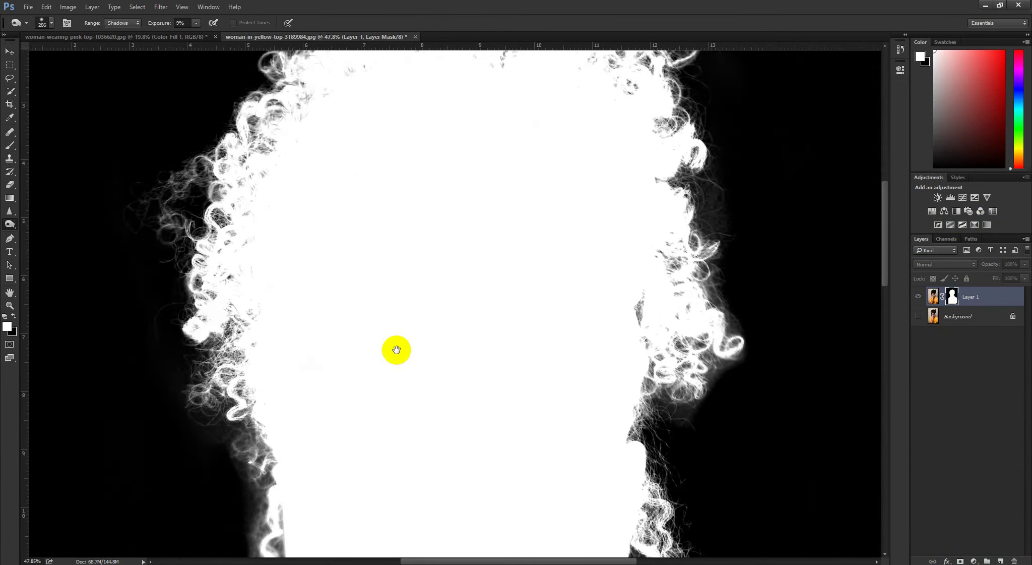
left_click_drag(396, 497, 387, 341)
left_click_drag(443, 461, 363, 290)
scroll(364, 291, "down", 4)
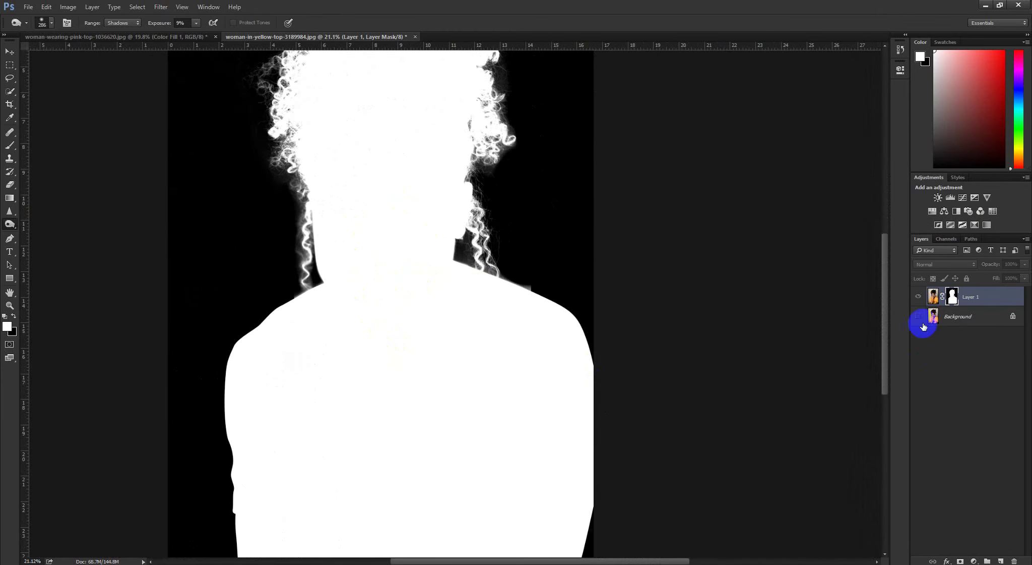
scroll(474, 283, "down", 2)
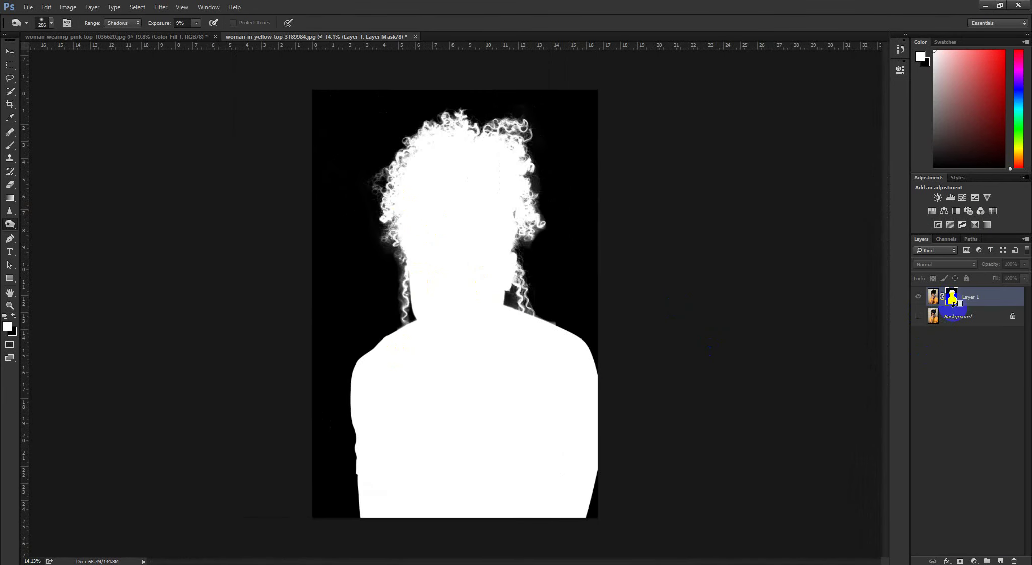
left_click(952, 301, "alt")
Step: Add a white (ffffff) Solid Color fill layer directly above the Background layer
left_click(959, 316)
left_click(918, 316)
left_click(918, 316)
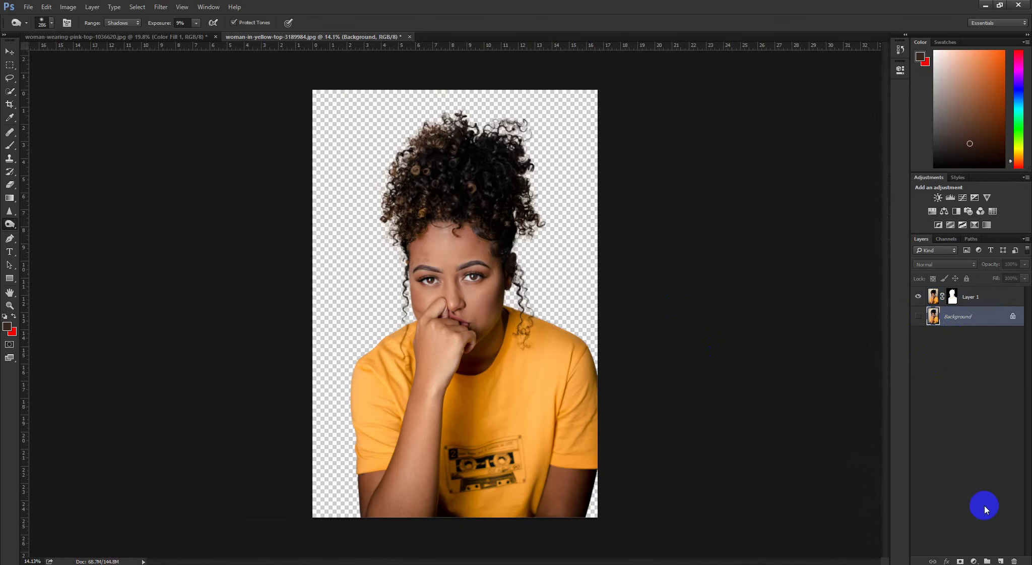
left_click(974, 560)
left_click(975, 374)
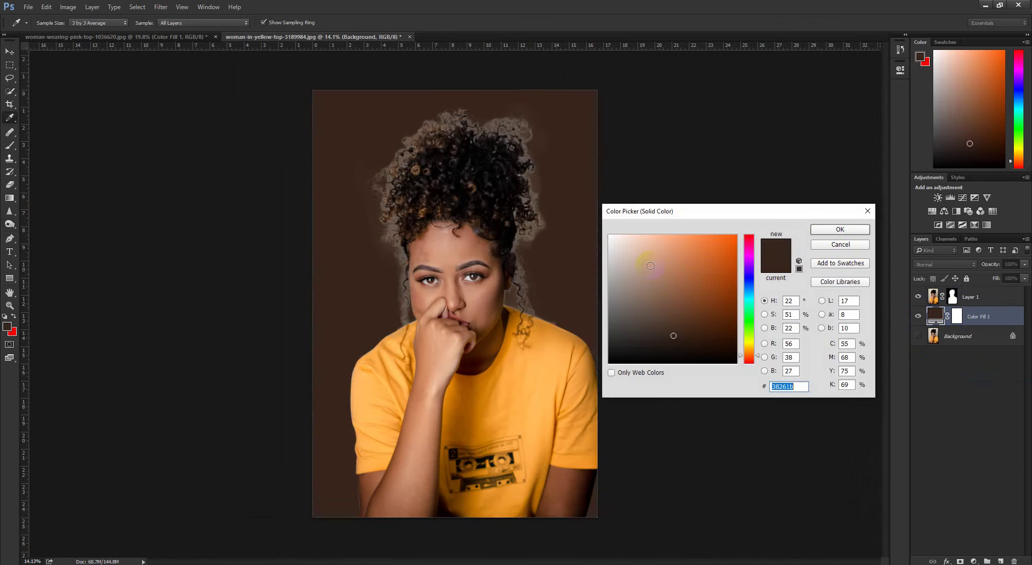
type("ffffff")
key("Return")
key("o")
Step: Examine the cut-out hair edges against the white fill
scroll(505, 212, "up", 6)
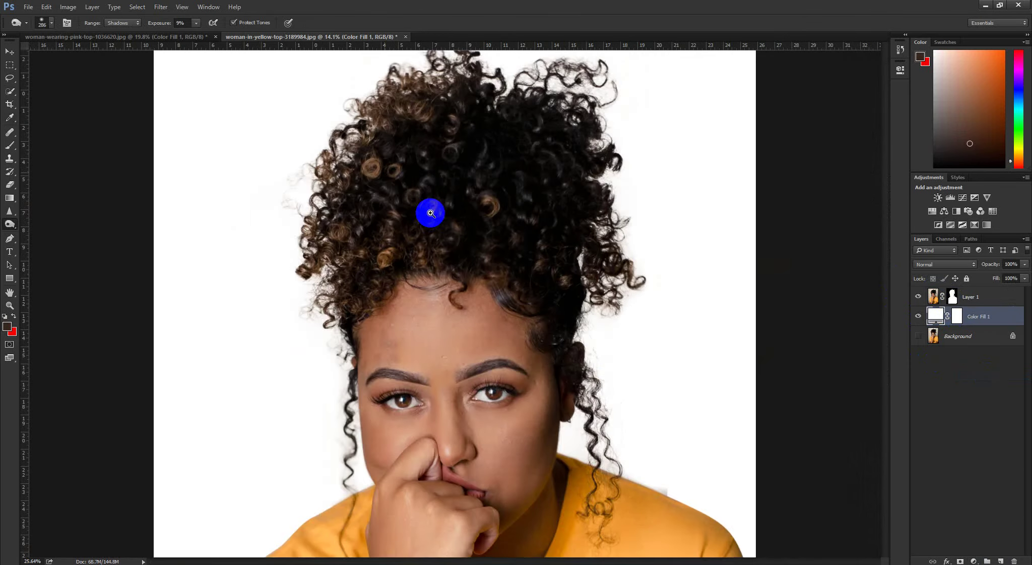
scroll(387, 212, "up", 4)
scroll(423, 222, "down", 5)
scroll(461, 230, "up", 3)
scroll(461, 230, "down", 4)
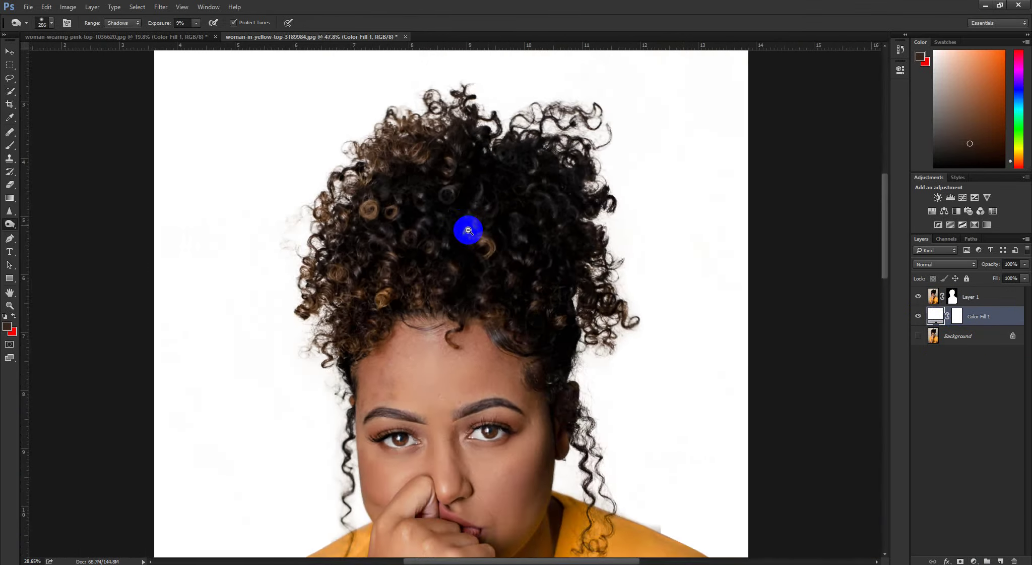
scroll(468, 230, "up", 2)
Step: Load Layer 1's mask as a selection and inspect the curl edges in Quick Mask mode
left_click(946, 298)
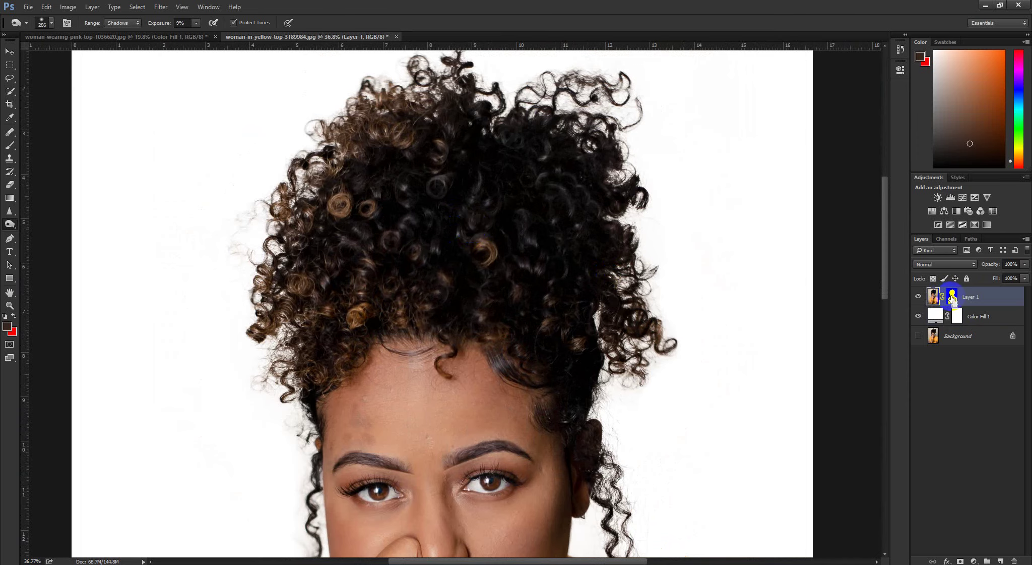
left_click(953, 298, "ctrl")
key("q")
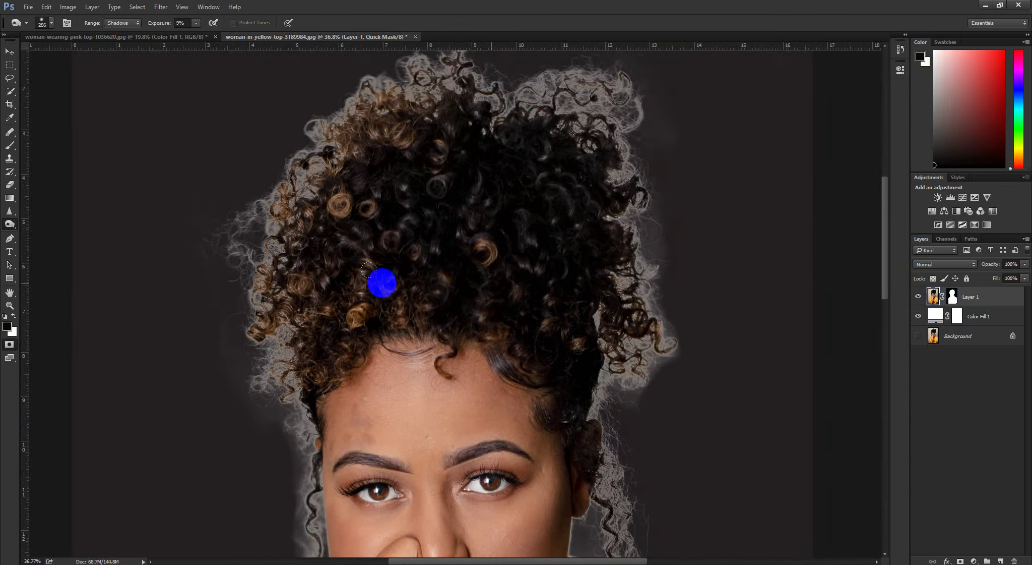
left_click_drag(282, 267, 323, 295)
left_click_drag(430, 186, 294, 327)
left_click_drag(543, 139, 591, 192)
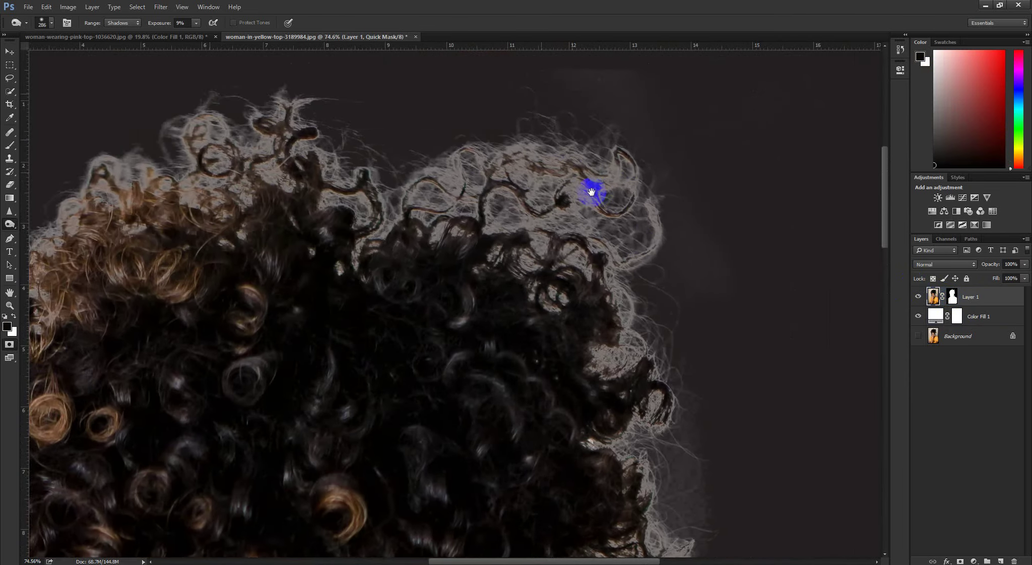
scroll(591, 191, "down", 5)
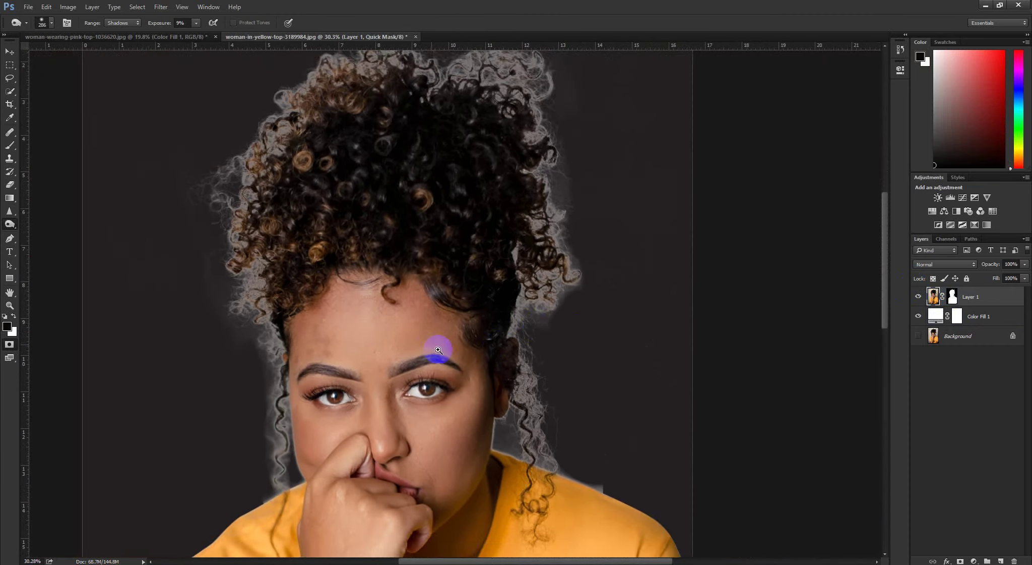
Step: Burn the Quick Mask around the hair edge on the image's left side, using the Shadows range at 9% exposure
scroll(438, 349, "up", 3)
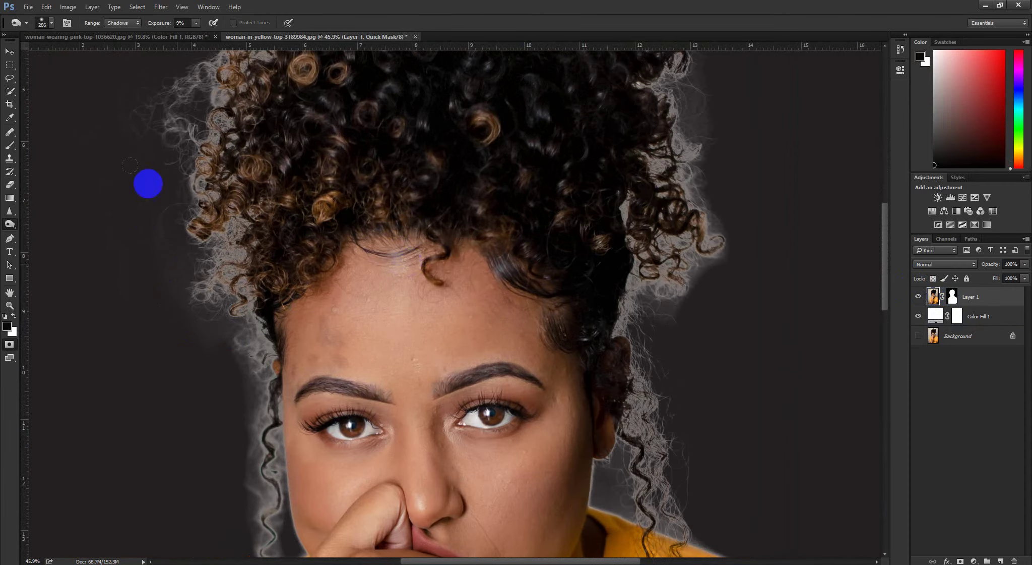
scroll(227, 212, "down", 2)
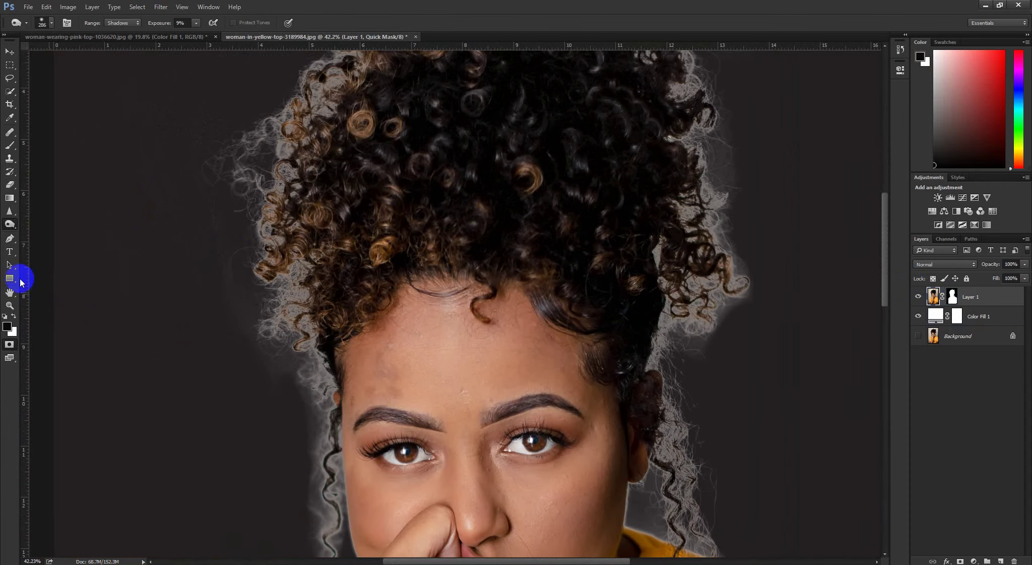
right_click(8, 223)
left_click(47, 232)
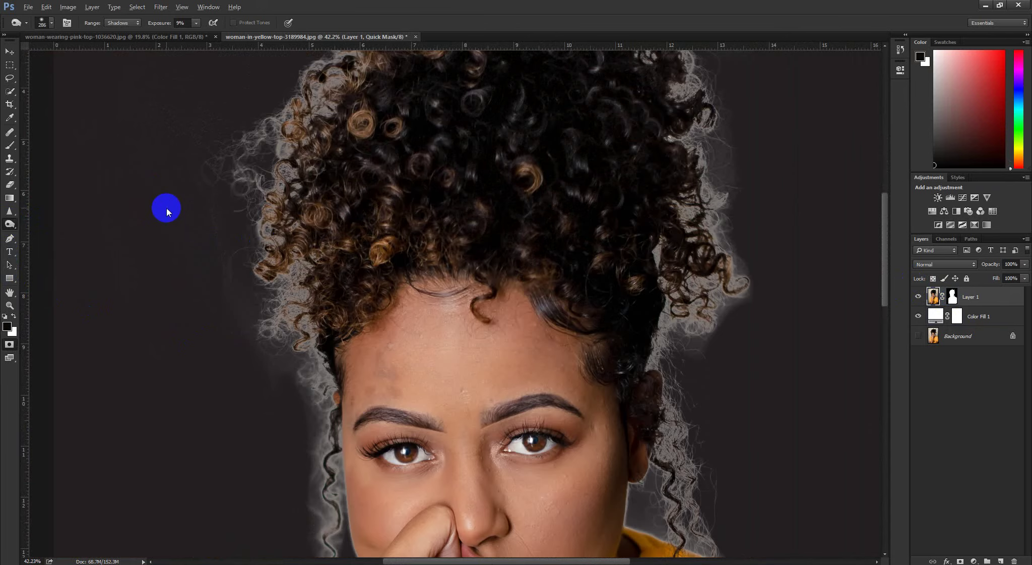
left_click_drag(217, 202, 236, 223)
scroll(211, 211, "up", 3)
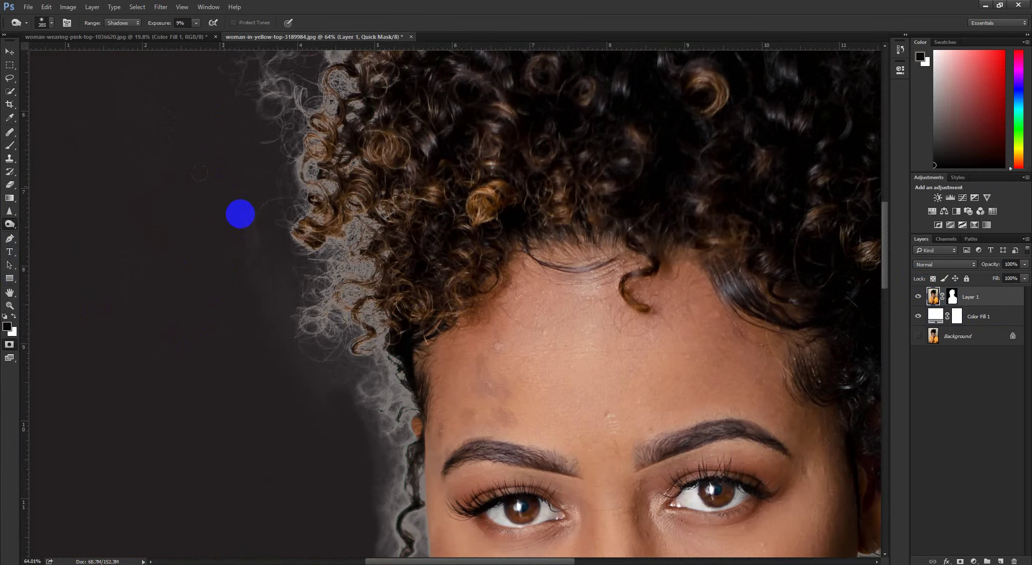
left_click_drag(299, 387, 272, 168)
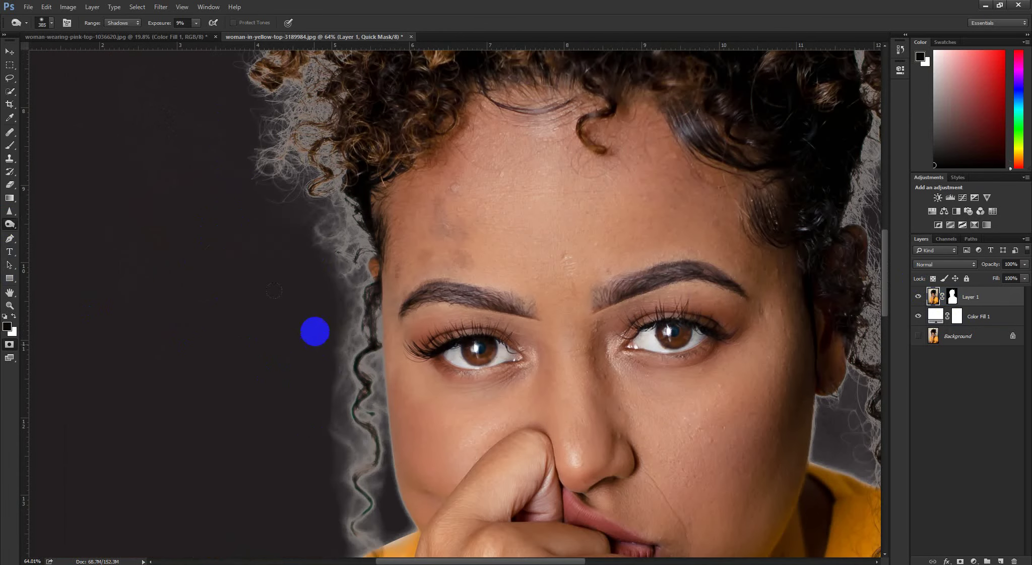
left_click_drag(315, 399, 304, 205)
right_click(305, 389, "alt")
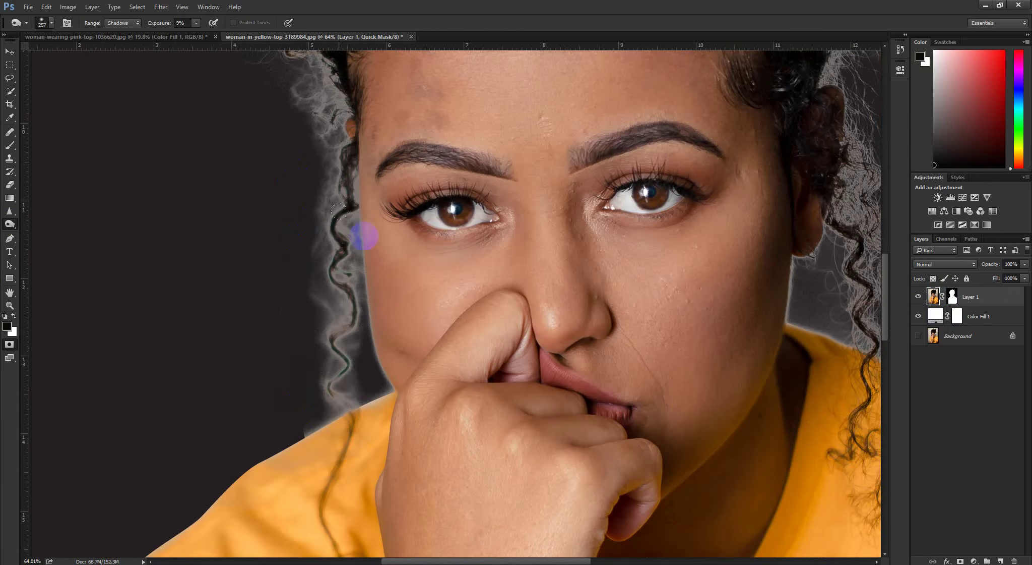
Step: Burn the mask haze beside the curls on the image's right side at 9% exposure
scroll(520, 241, "down", 2)
left_click_drag(520, 241, 185, 308)
left_click_drag(466, 156, 429, 339)
left_click_drag(475, 245, 486, 251)
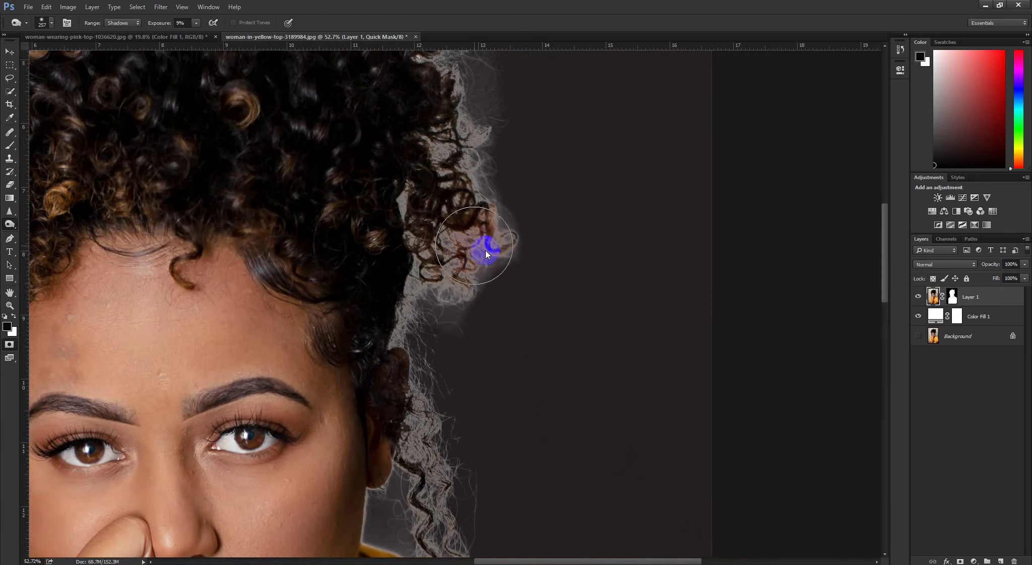
scroll(491, 313, "up", 3)
scroll(489, 357, "right", 1)
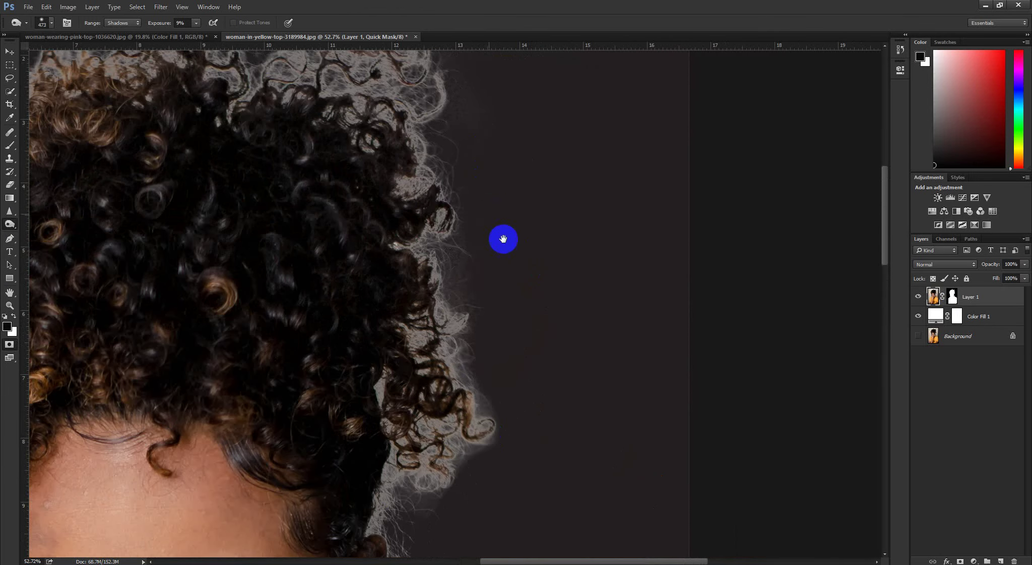
Step: Darken the mask around the stray hairs at the upper-right crown of the hair with the Burn tool
scroll(494, 227, "up", 4)
scroll(489, 217, "left", 1)
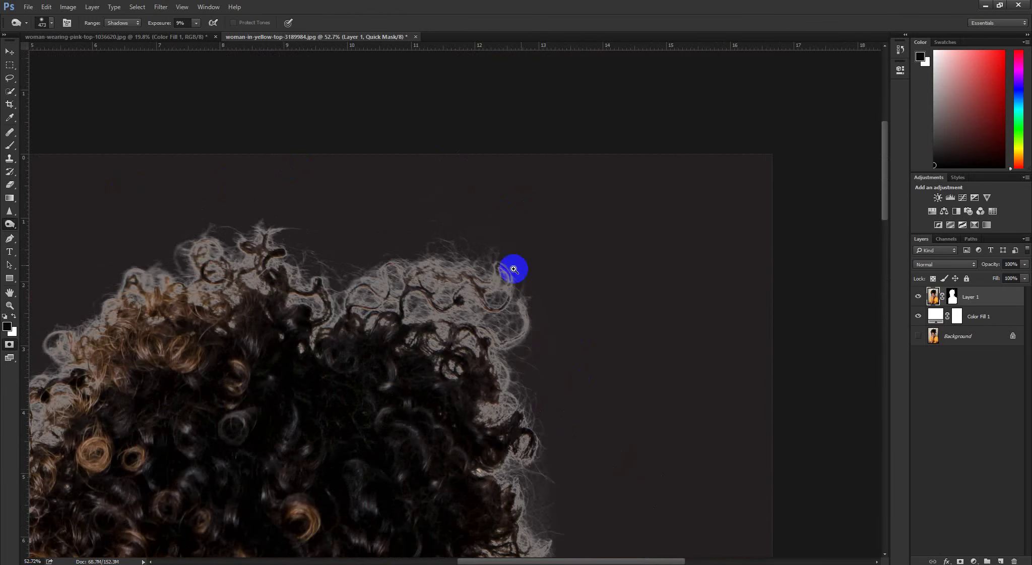
left_click_drag(514, 269, 520, 268)
left_click_drag(538, 286, 444, 119)
scroll(485, 399, "down", 3)
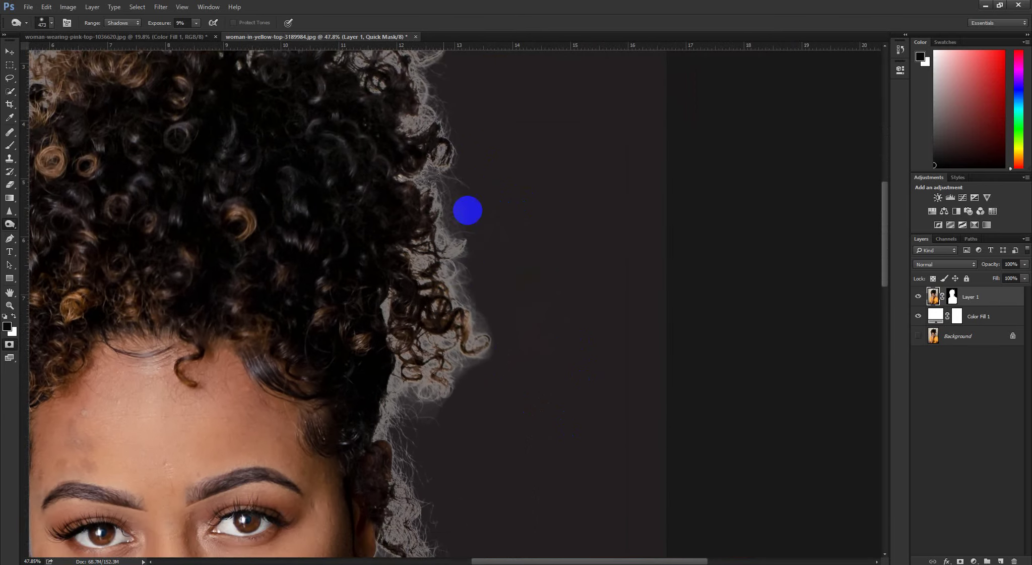
Step: Darken the mask with a smaller brush around the hanging curls and shoulder edge on the image's right side
scroll(481, 392, "down", 5)
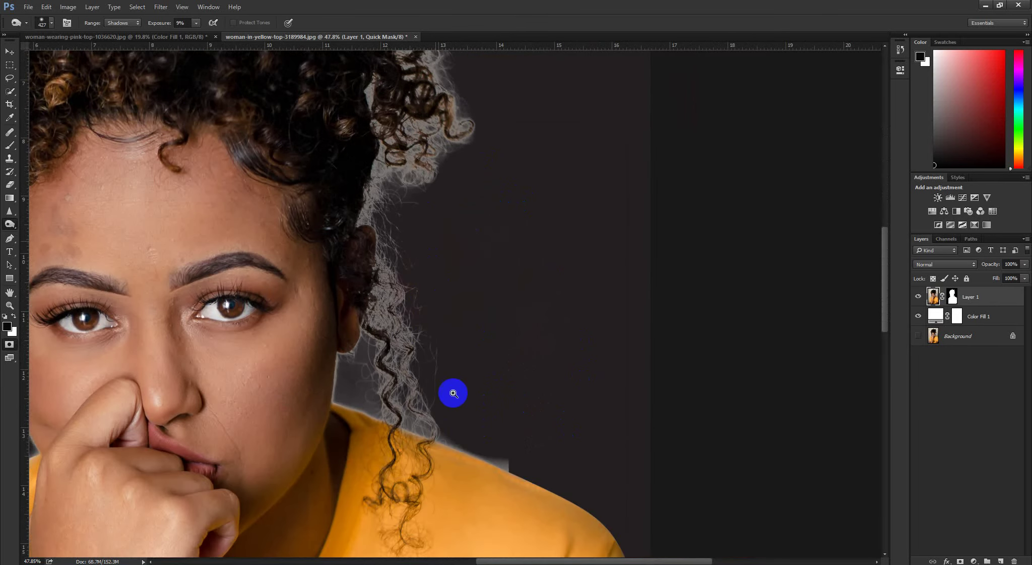
left_click_drag(480, 423, 504, 433)
left_click_drag(504, 433, 485, 312)
left_click_drag(498, 333, 476, 328, "alt")
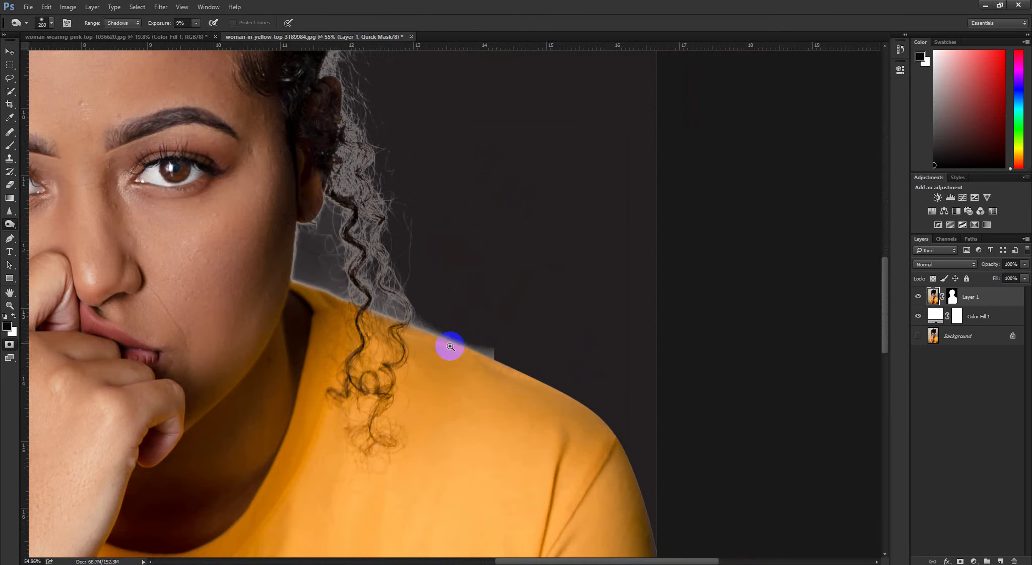
scroll(450, 346, "up", 8)
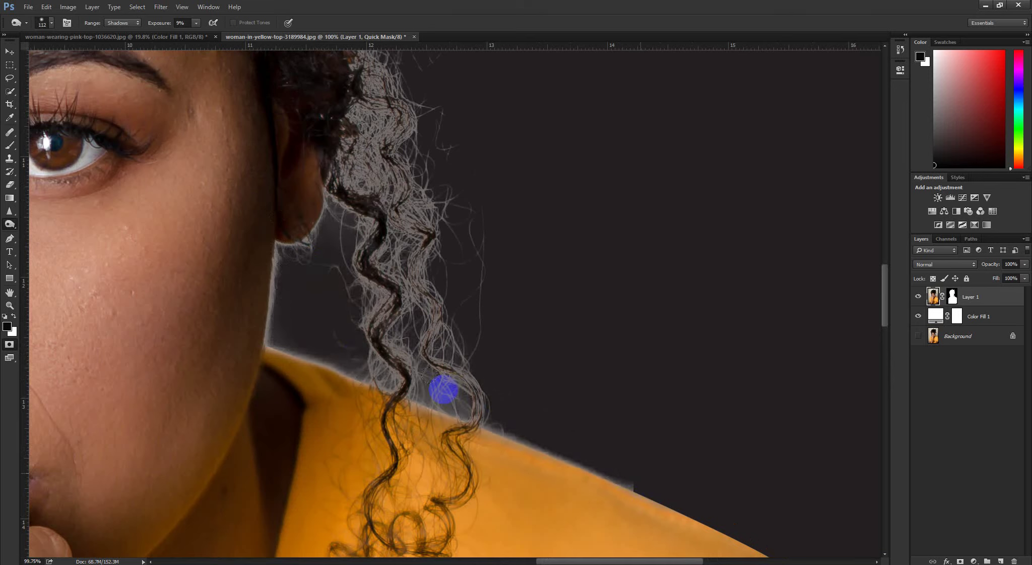
left_click_drag(428, 373, 496, 416)
left_click_drag(368, 260, 443, 277, "alt")
left_click_drag(530, 317, 475, 324, "alt")
mouse_move(467, 234)
left_mouse_down()
mouse_move(502, 444)
mouse_move(524, 439)
left_mouse_up()
mouse_move(527, 438)
left_mouse_down("alt")
mouse_move(437, 265)
mouse_move(550, 316)
mouse_move(473, 249)
left_mouse_up("alt")
Step: Burn the mask along the right and top outer edges of the hair again, using 8% exposure
scroll(547, 219, "down", 6)
left_click_drag(547, 219, 525, 426)
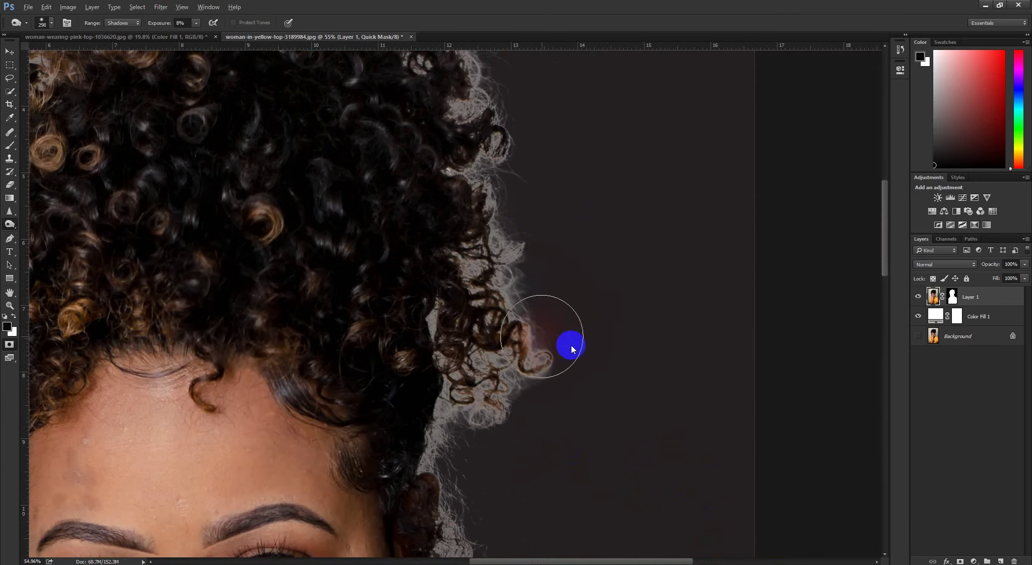
left_click_drag(553, 207, 599, 488)
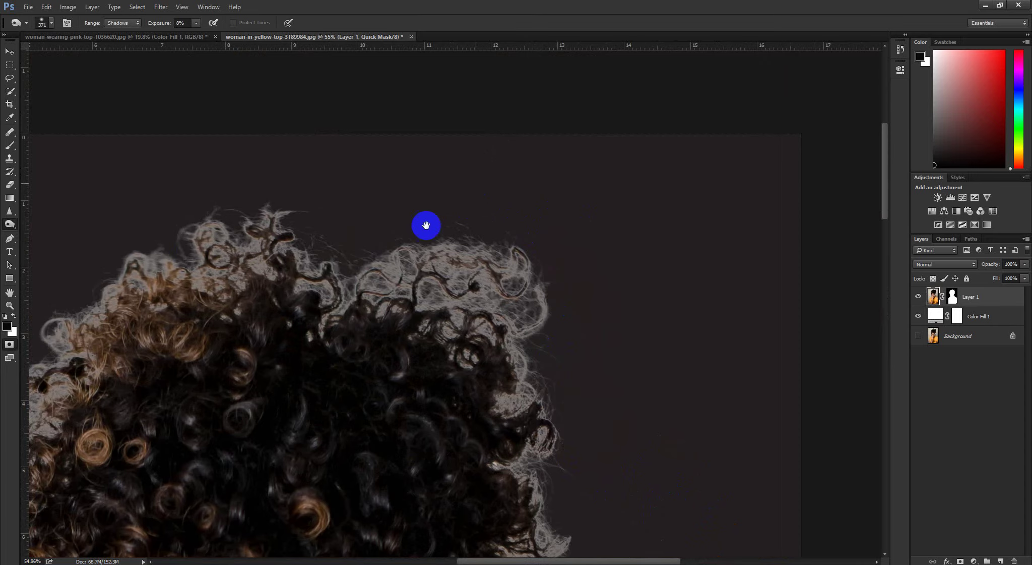
left_click_drag(426, 225, 556, 196)
scroll(115, 202, "down", 6)
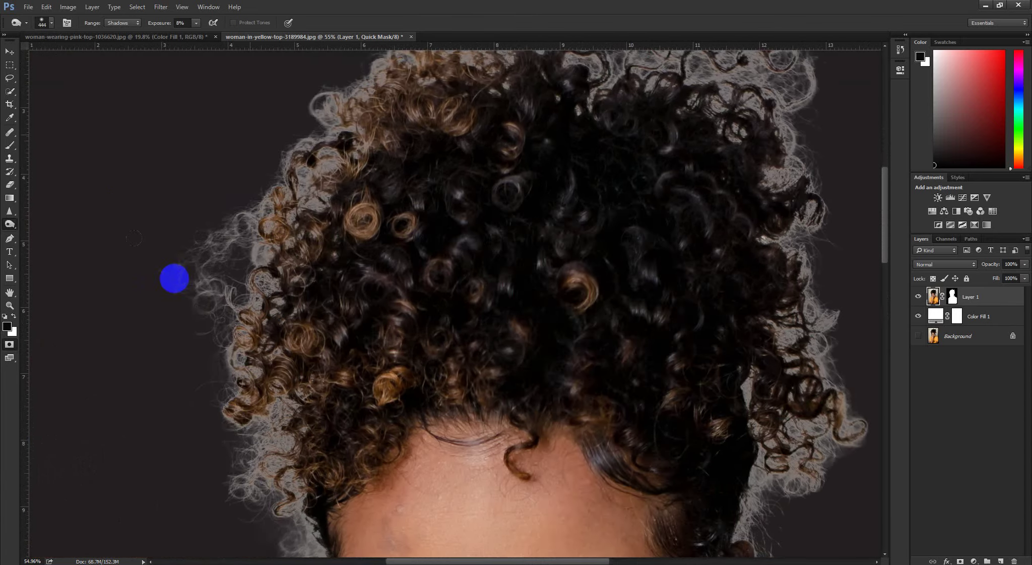
Step: Burn the mask background beside the left hair edge and the left hanging curl with a large soft brush
scroll(192, 316, "down", 2)
left_click_drag(191, 371, 197, 239)
left_click_drag(201, 239, 211, 242)
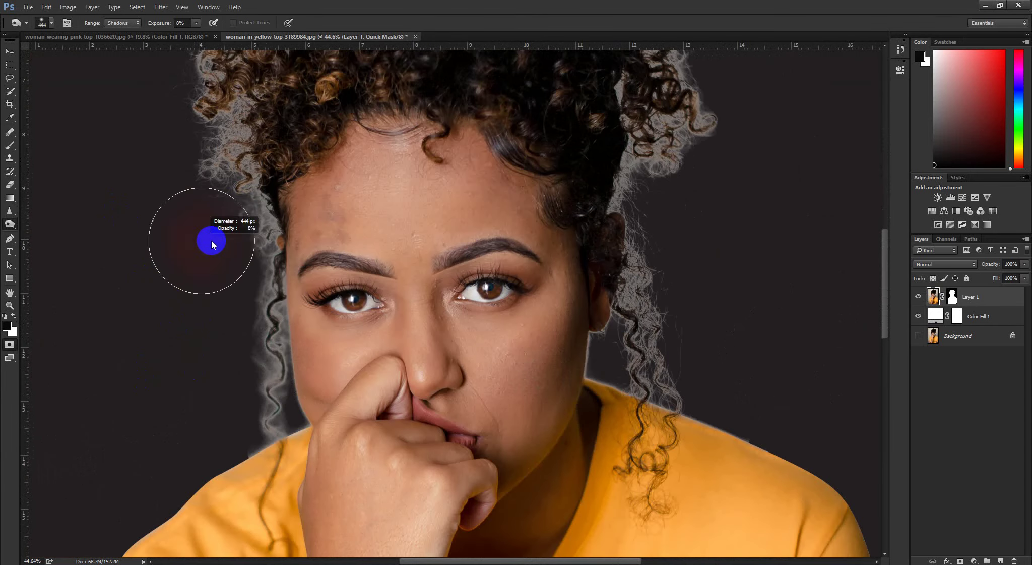
left_click_drag(237, 208, 252, 221)
mouse_move(226, 344)
left_mouse_down()
mouse_move(245, 244)
mouse_move(274, 247)
left_mouse_up()
left_click_drag(288, 287, 261, 302)
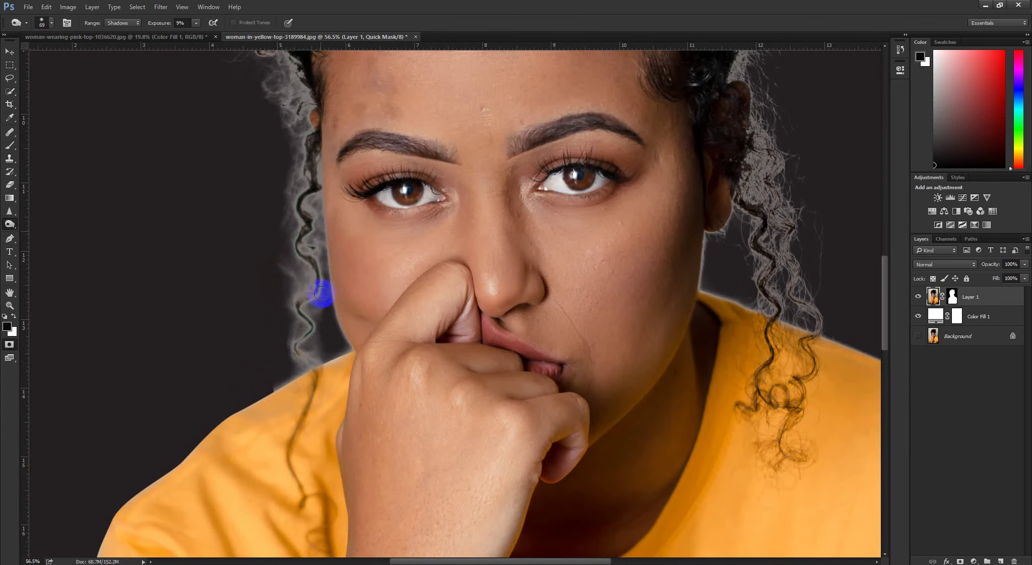
Step: Finish retouching the mask around the hanging curls and turn the Quick Mask back into a selection
left_click_drag(705, 193, 738, 216)
left_click_drag(738, 216, 509, 285)
left_click_drag(242, 302, 365, 309)
key("q")
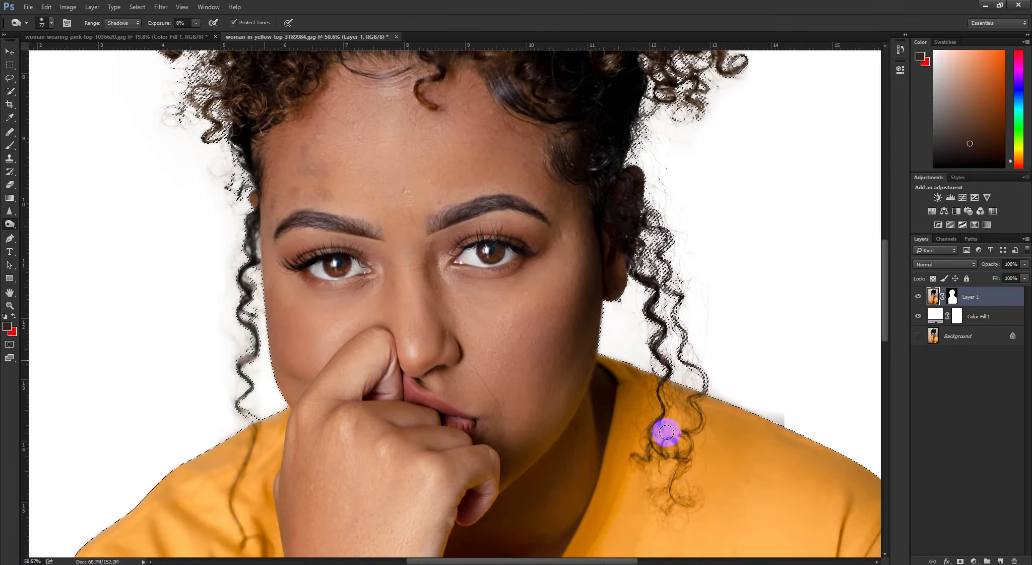
Step: Delete Layer 1's layer mask and replace it with a new mask made from the refined selection
right_click(953, 297)
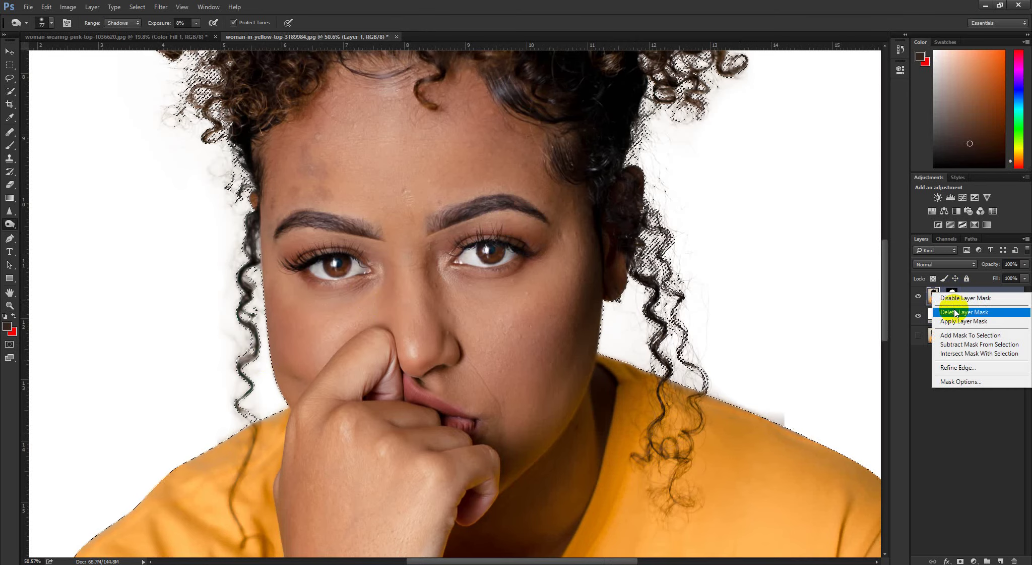
left_click(954, 310)
left_click(961, 560)
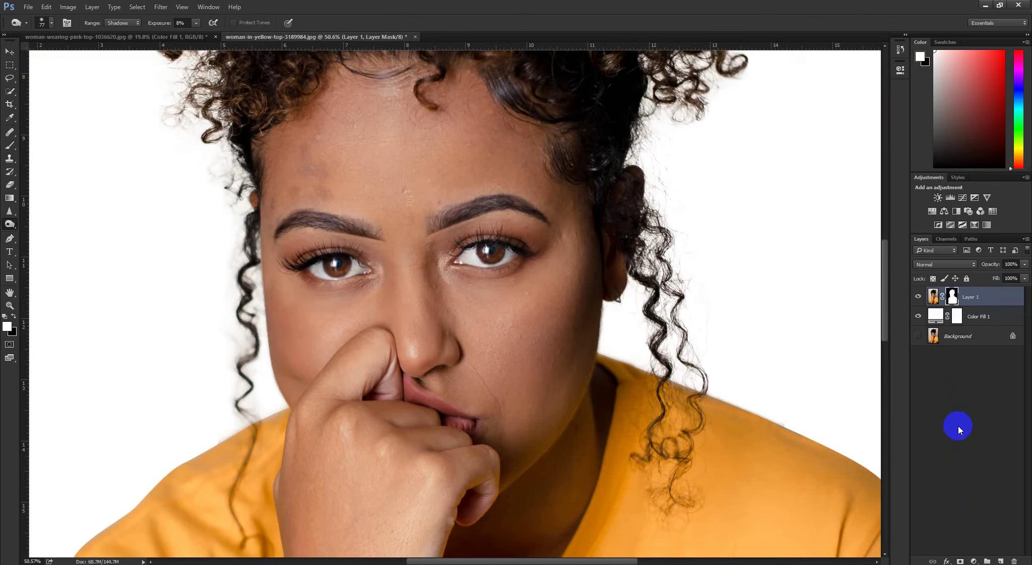
Step: Examine the refined cut-out along the hanging curls and both sides of the hair against the white fill
left_click_drag(579, 293, 620, 320)
left_click_drag(706, 337, 546, 375)
left_click_drag(546, 375, 484, 406)
left_click_drag(651, 68, 556, 433)
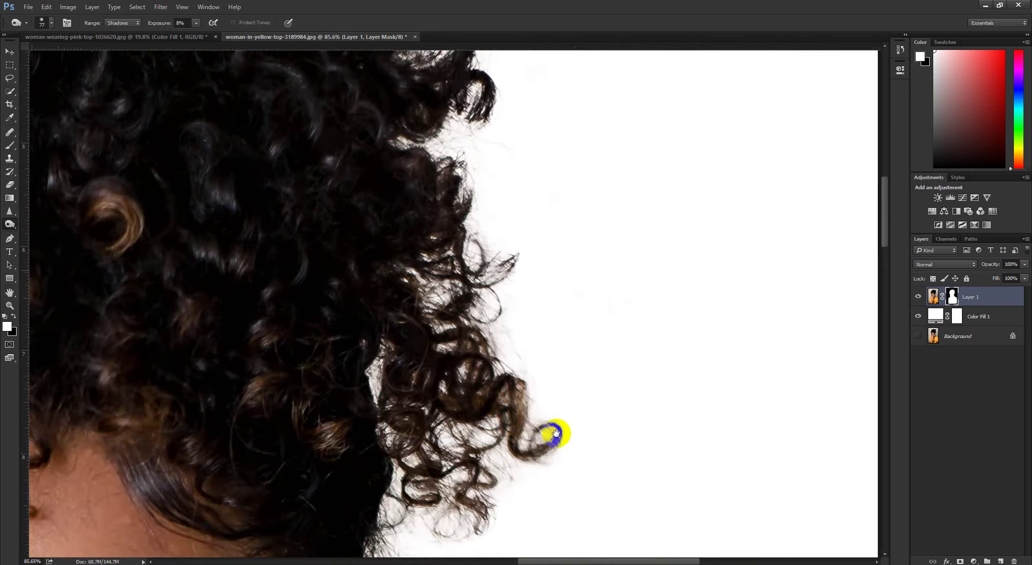
left_click_drag(481, 58, 590, 364)
left_click_drag(70, 279, 332, 342)
left_click_drag(113, 527, 302, 335)
left_click_drag(215, 512, 237, 304)
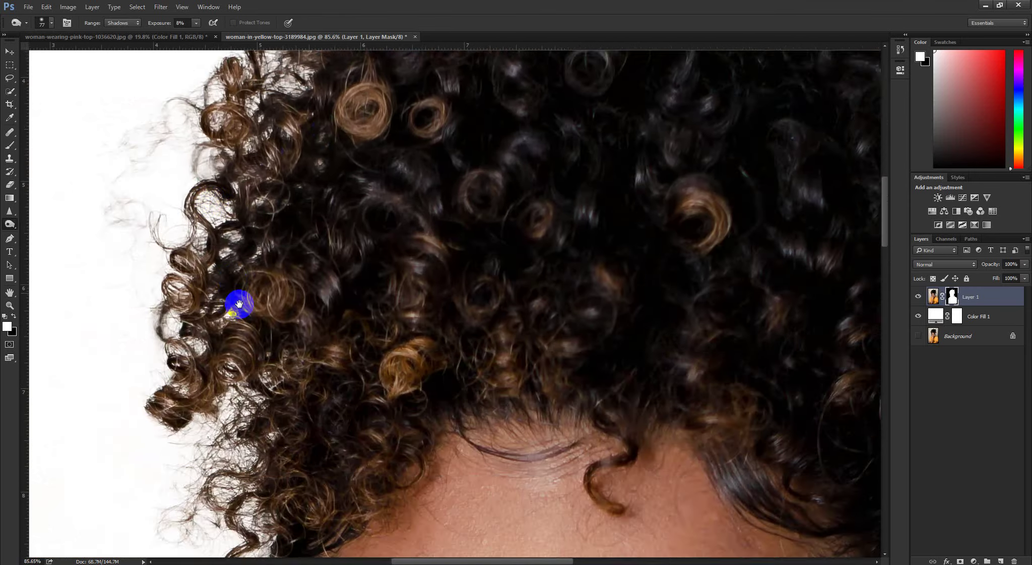
scroll(297, 304, "down", 4)
Step: Hide the Color Fill 1 layer and check the hair and curl edges against transparency
left_click(919, 319)
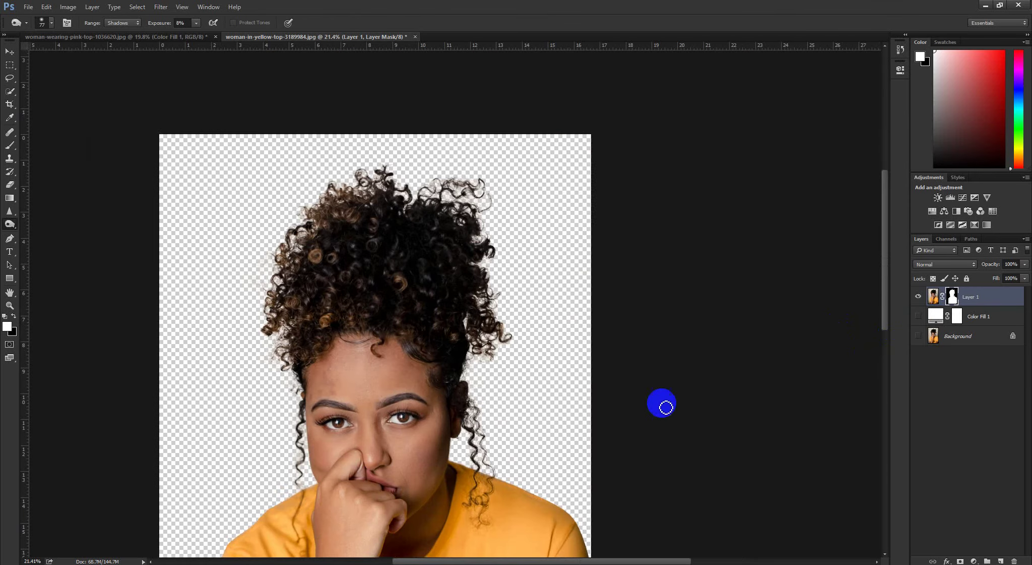
left_click_drag(664, 404, 589, 227)
left_click_drag(777, 80, 555, 251)
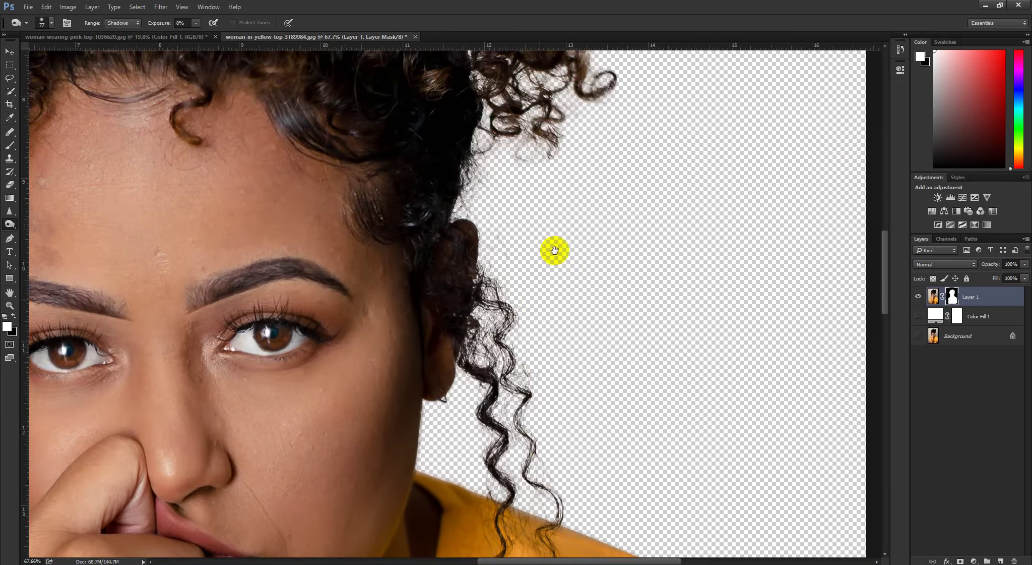
left_click_drag(571, 447, 510, 320)
left_click_drag(427, 323, 475, 299)
left_click_drag(505, 208, 498, 424)
left_click_drag(552, 86, 571, 367)
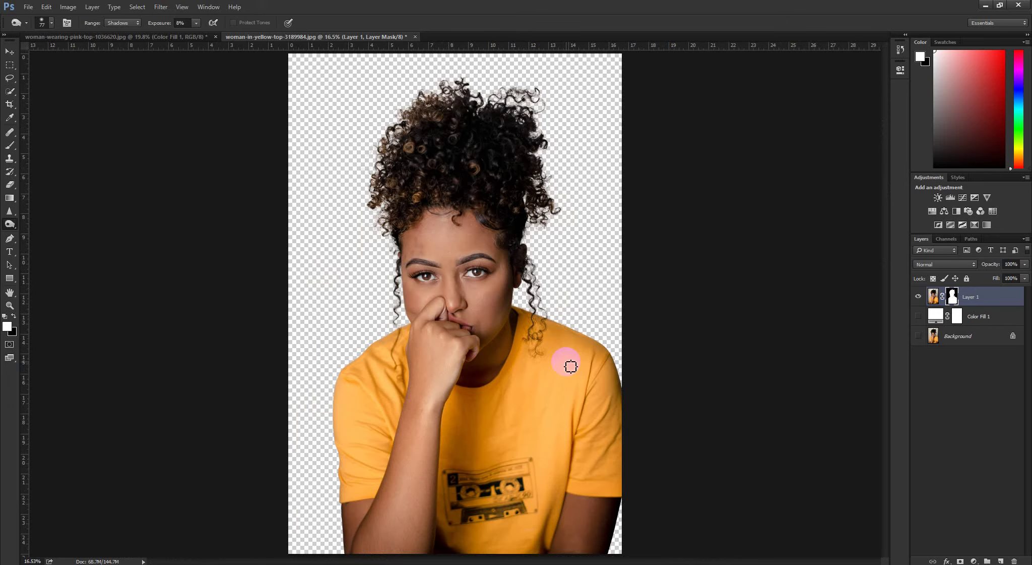
Step: Open the JPG photo of a lone tree in a green field from the Photoshop folder
left_click(29, 6)
left_click(38, 26)
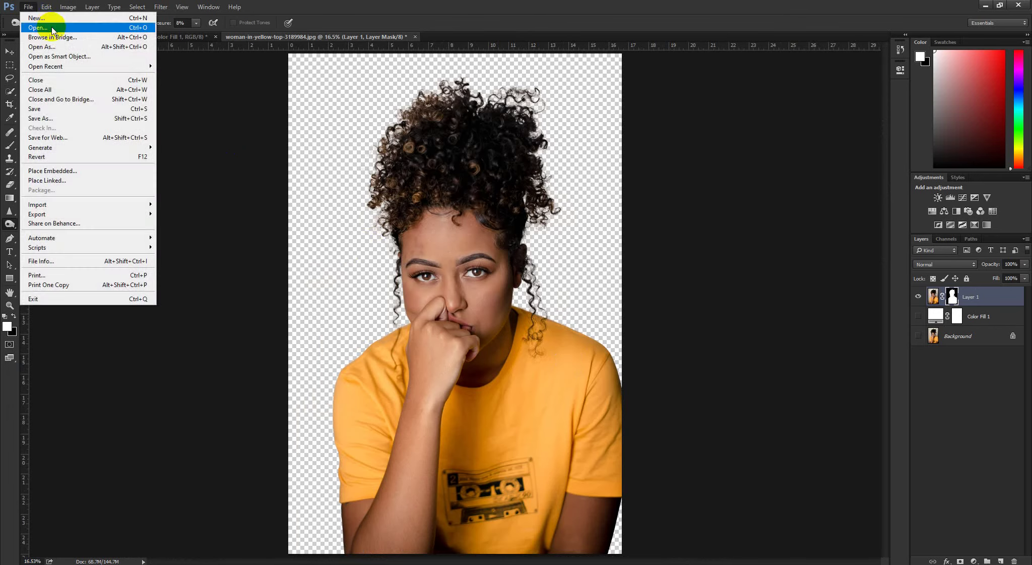
left_click(225, 26)
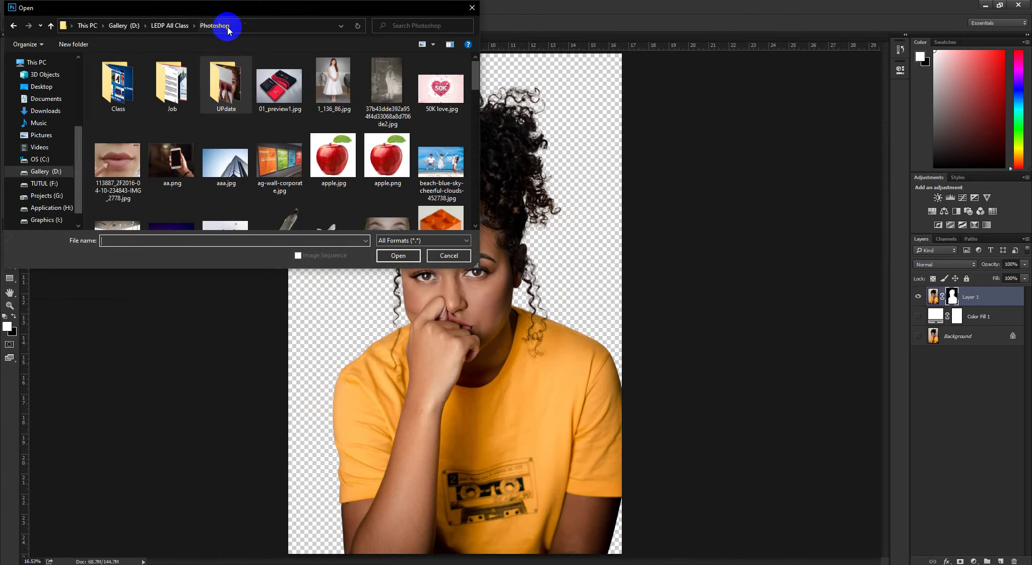
scroll(355, 141, "down", 5)
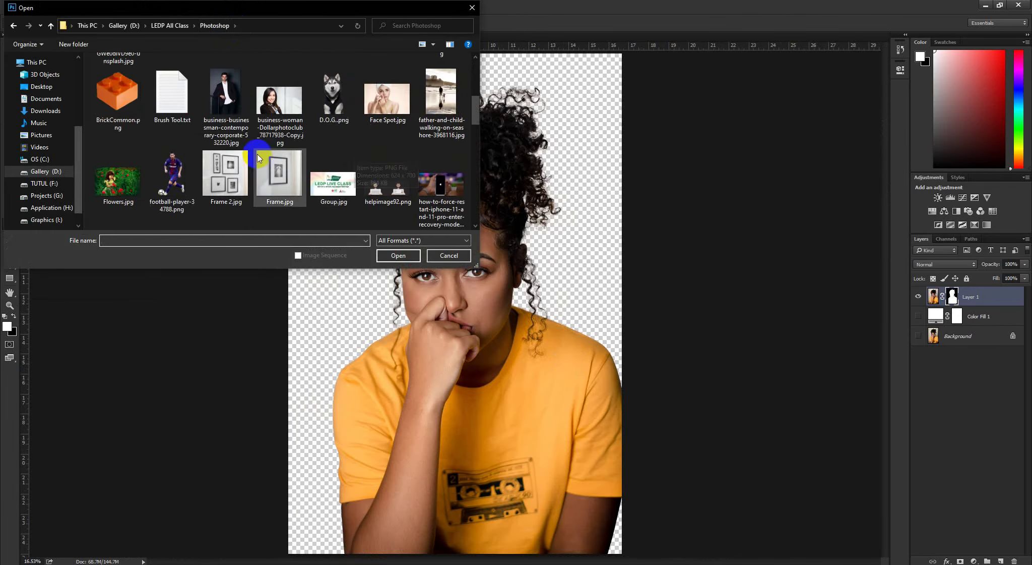
left_click(379, 194)
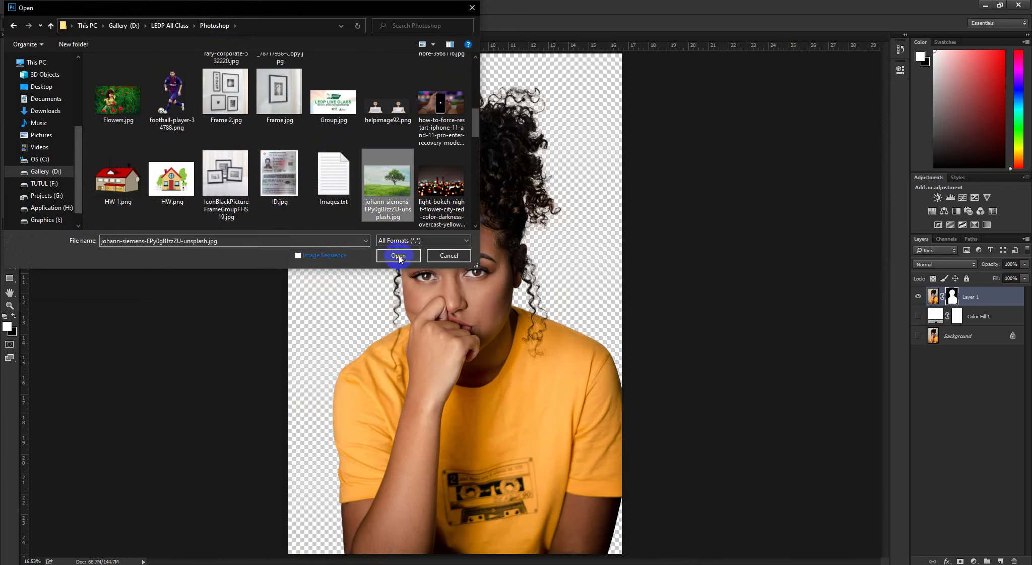
left_click(398, 255)
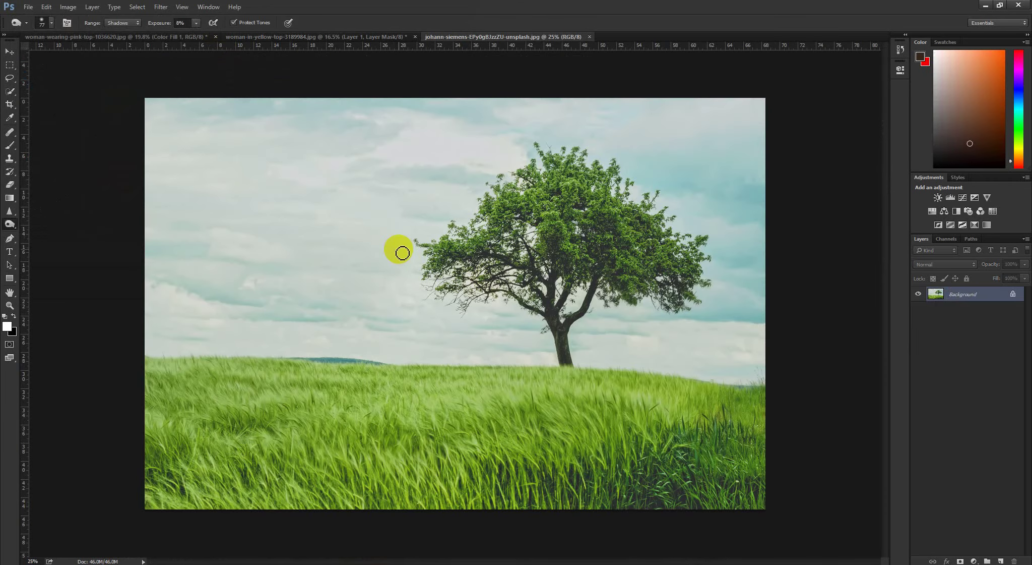
Step: Draw a loose Lasso selection around the tree and just above the grass horizon, with 0 px feather
scroll(480, 258, "up", 8)
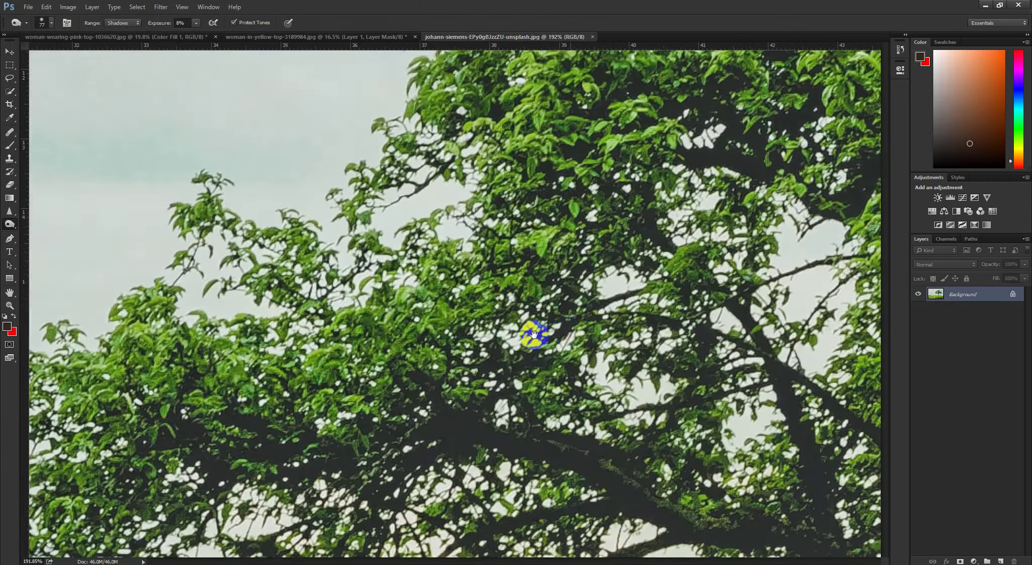
mouse_move(544, 335)
left_mouse_down()
mouse_move(419, 348)
mouse_move(435, 304)
mouse_move(530, 300)
mouse_move(685, 217)
mouse_move(643, 203)
mouse_move(648, 187)
mouse_move(392, 200)
mouse_move(242, 260)
mouse_move(345, 235)
mouse_move(295, 271)
mouse_move(277, 238)
mouse_move(295, 362)
mouse_move(417, 218)
mouse_move(364, 227)
left_mouse_up()
left_click_drag(719, 314, 698, 314)
key("l")
left_click_drag(223, 179, 234, 231)
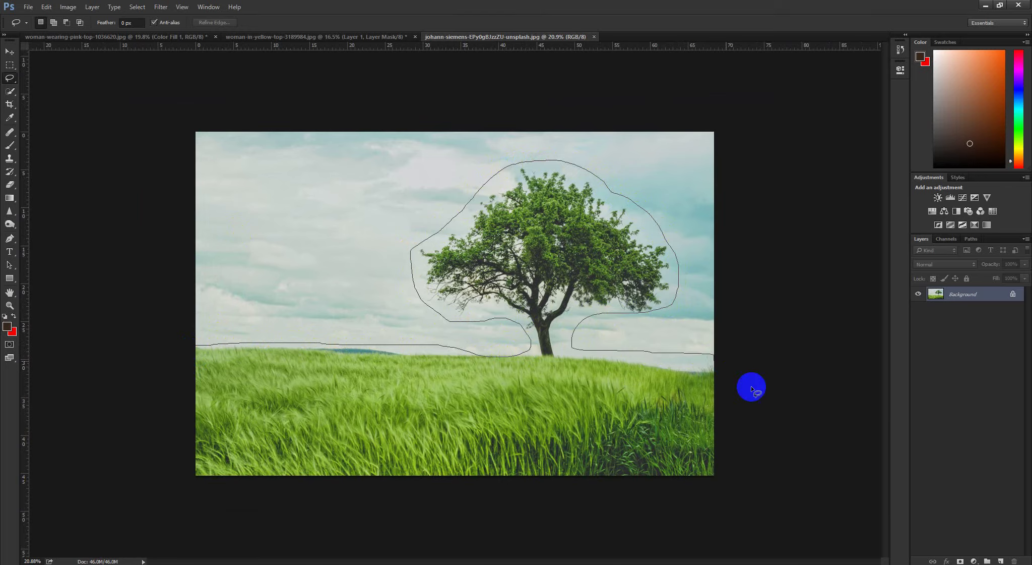
left_click_drag(751, 386, 749, 421)
Step: Add the rest of the grass field down to the photo's lower edge to the tree's Lasso selection
scroll(493, 329, "up", 8)
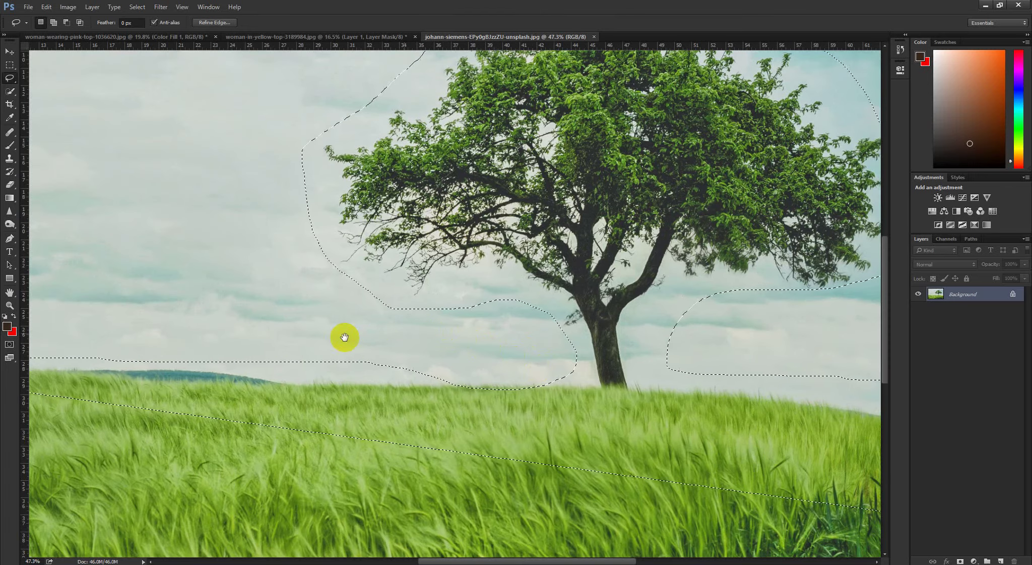
scroll(357, 334, "down", 5)
key("shift")
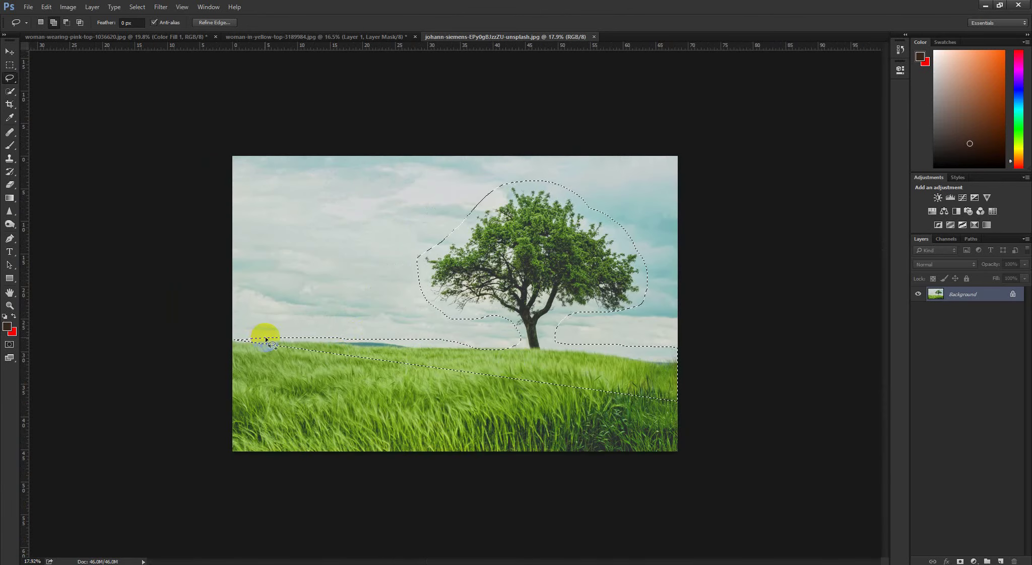
left_click_drag(267, 338, 756, 528)
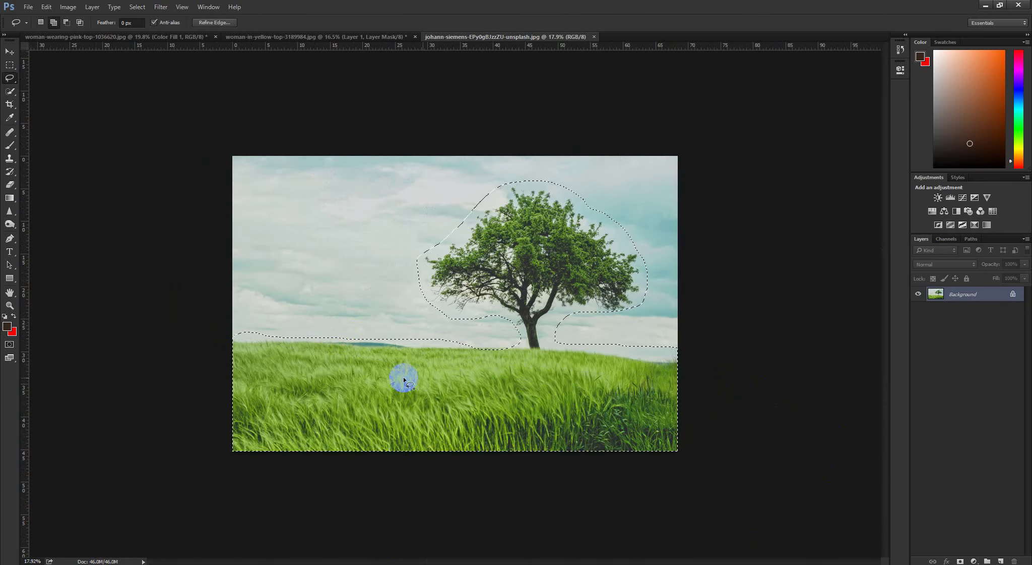
Step: Subtract the excess sky just right of the tree trunk from the Lasso selection and check the outline around the crown
scroll(526, 334, "up", 10)
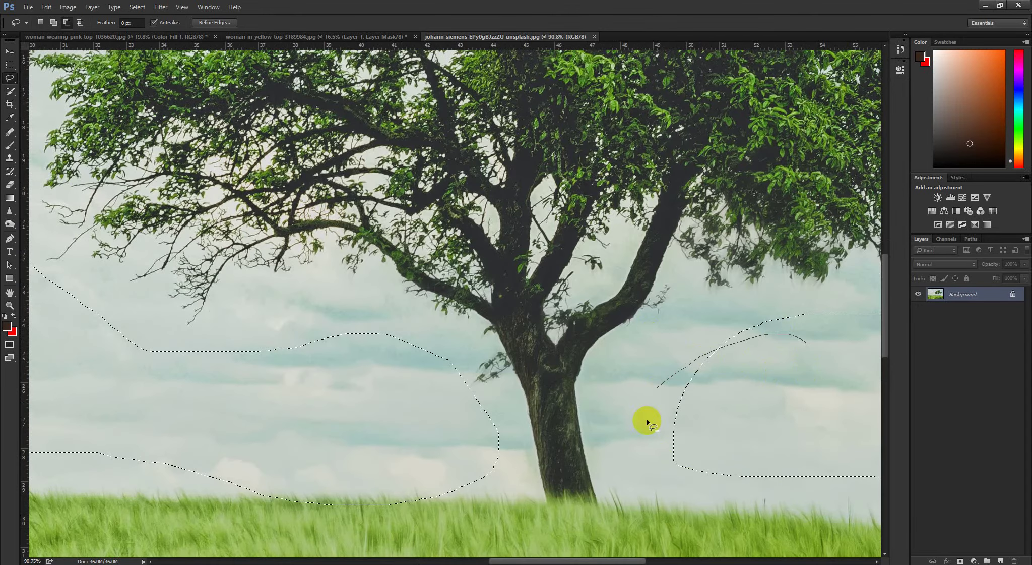
scroll(759, 423, "down", 5)
left_click_drag(760, 378, 568, 451)
scroll(675, 315, "up", 3)
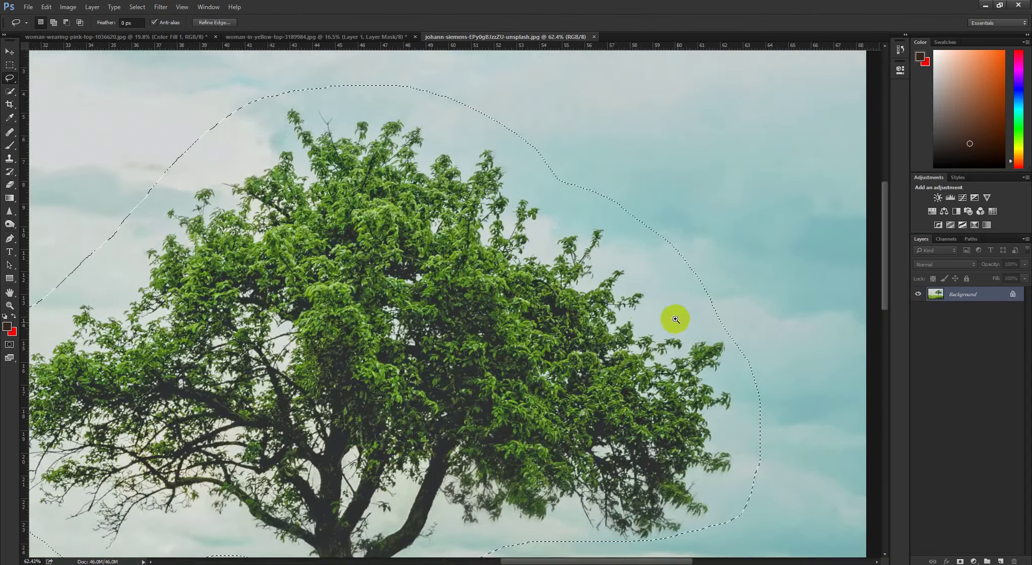
scroll(675, 319, "down", 4)
scroll(486, 332, "up", 2)
scroll(438, 300, "down", 4)
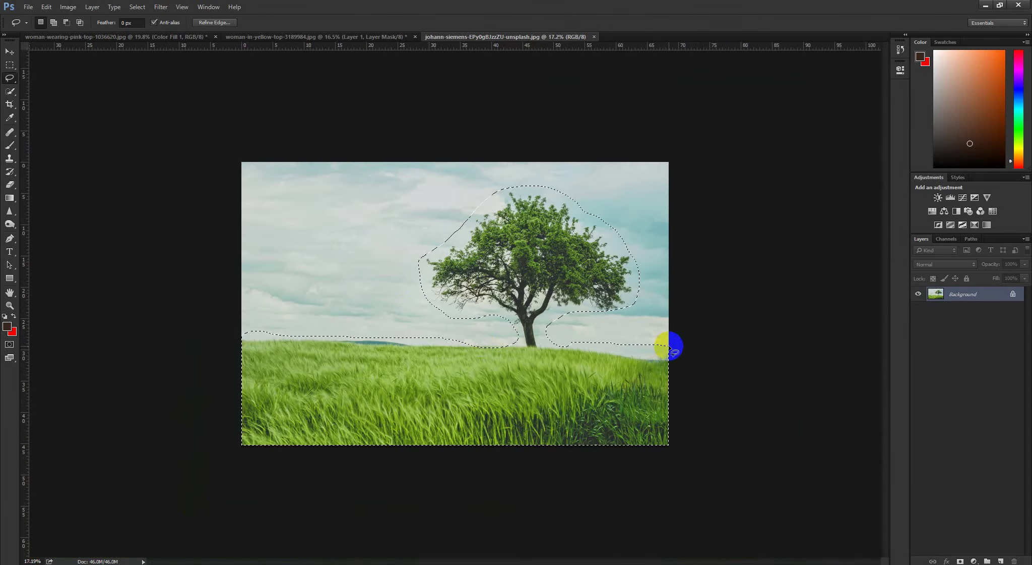
Step: Copy the selected tree and grass to a new layer and show only that layer
key("ctrl+j")
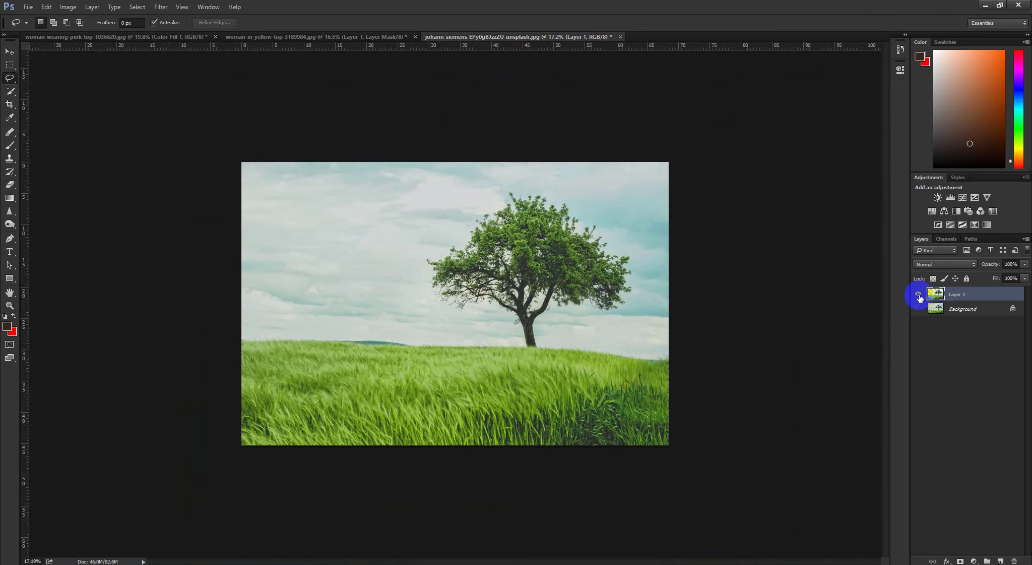
left_click(918, 295, "alt")
Step: Duplicate the Blue channel and invert the copy
left_click(945, 239)
left_click(947, 290)
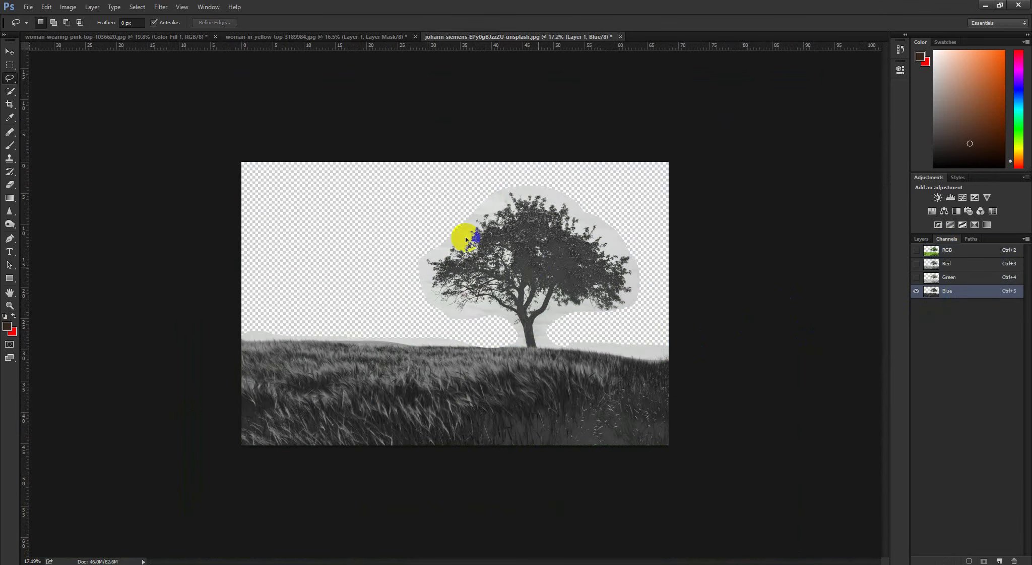
left_click_drag(985, 296, 1000, 560)
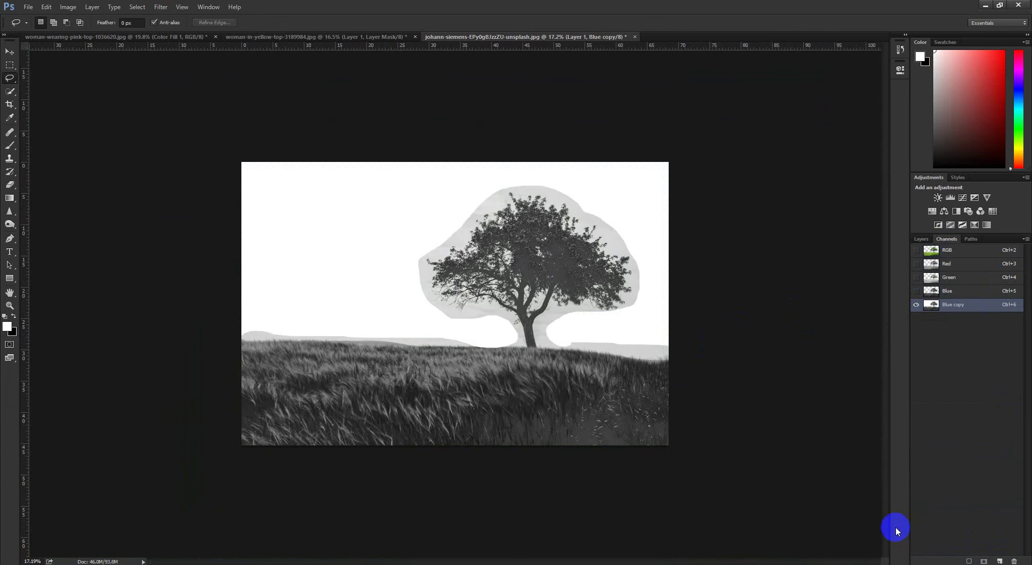
key("ctrl+i")
key("ctrl+plus")
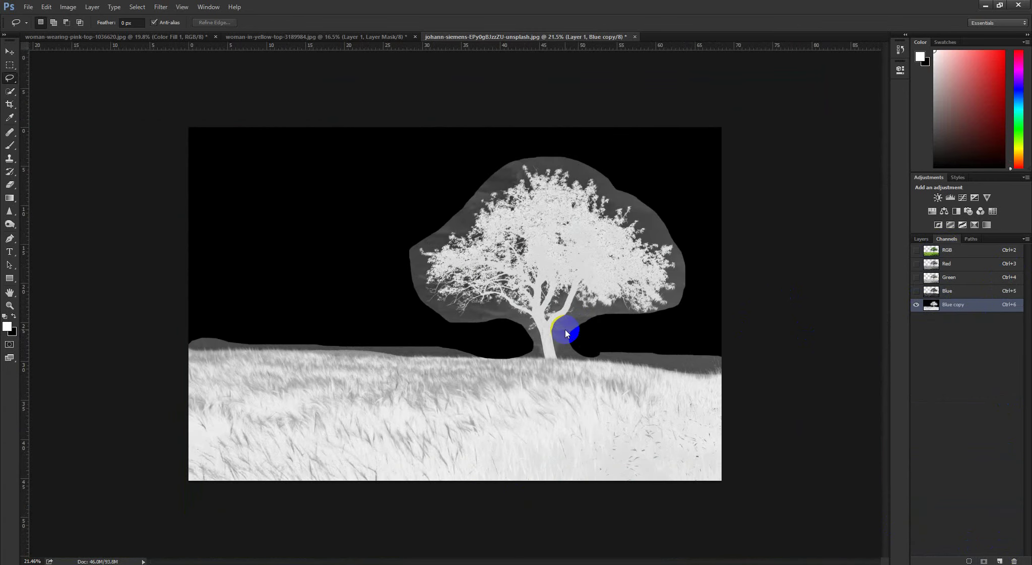
Step: In Levels on the Blue copy channel, sample the grey sky as the black point and the tree's foliage as the white point
key("ctrl+l")
left_click(804, 241)
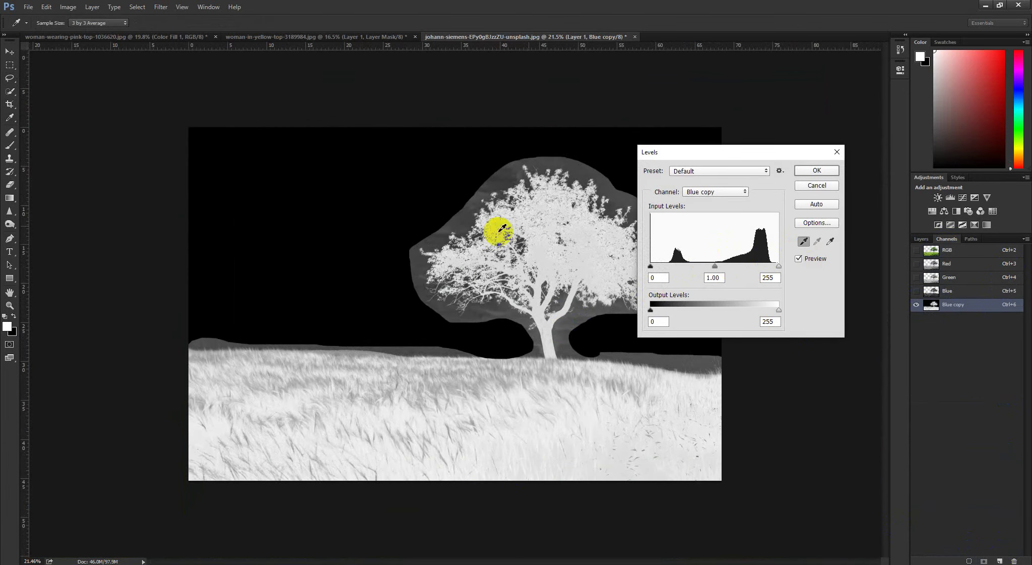
left_click(464, 215)
left_click(830, 241)
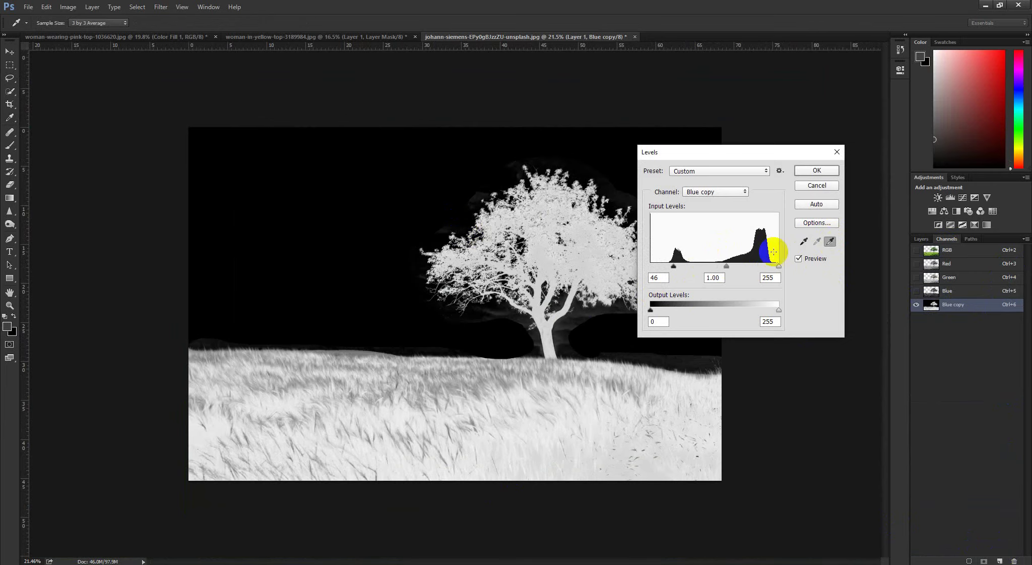
left_click(585, 264)
Step: Tighten the Levels inputs to 86 for black and 121 for white, and apply the adjustment
scroll(549, 267, "up", 5)
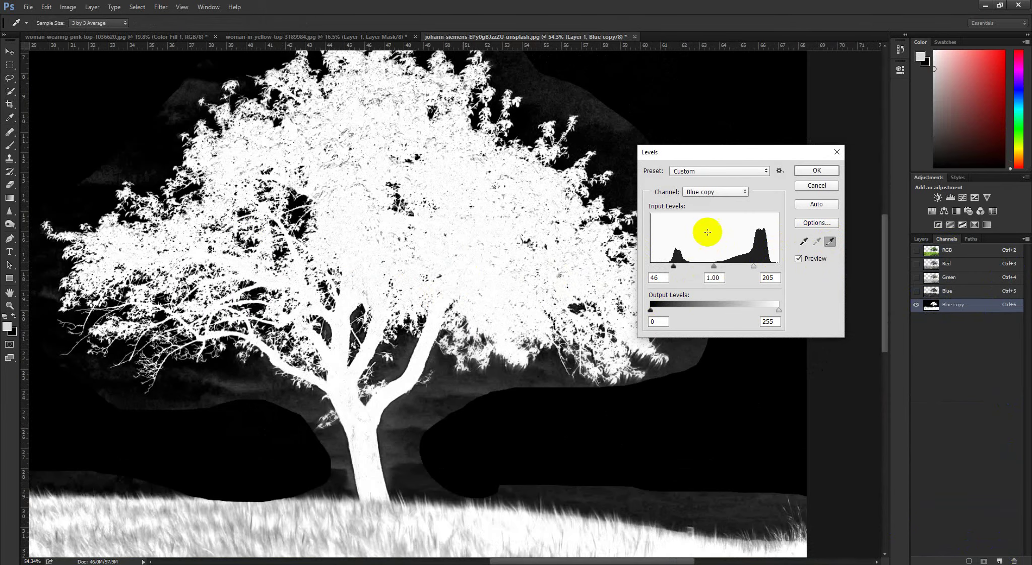
left_click_drag(754, 265, 738, 271)
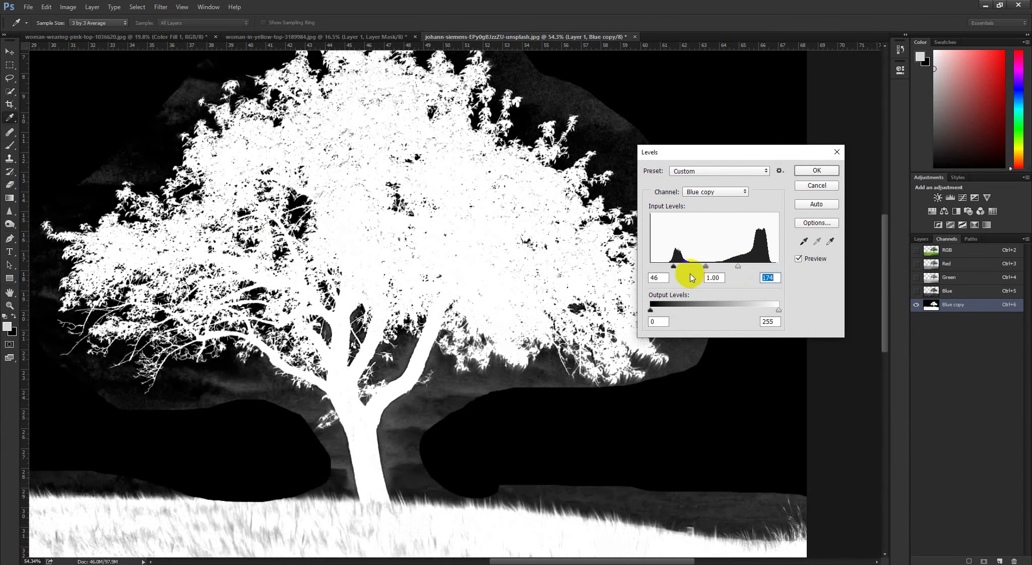
mouse_move(673, 266)
left_mouse_down()
mouse_move(744, 273)
mouse_move(712, 271)
left_mouse_up()
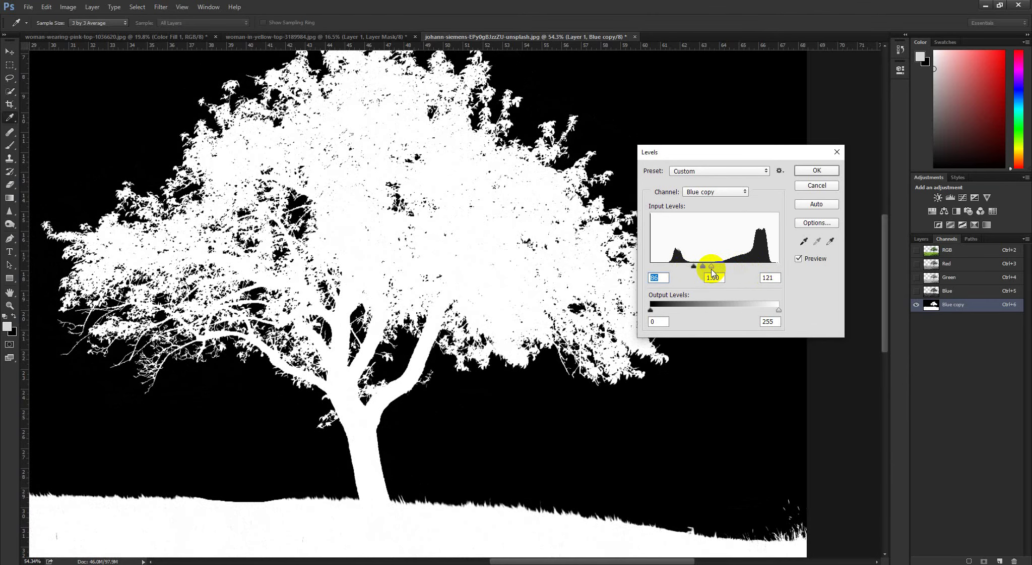
left_click(809, 170)
Step: Set up the Brush tool with pure white as the foreground colour and Normal blending mode
key("l")
left_click_drag(591, 280, 538, 308)
left_click_drag(383, 417, 438, 410)
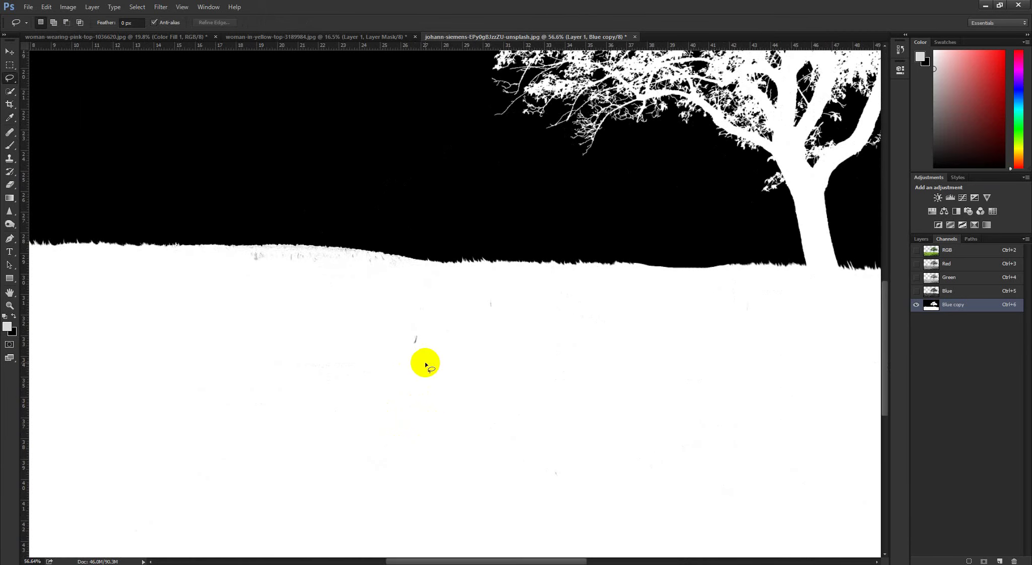
key("b")
left_click(10, 325)
left_click(339, 318)
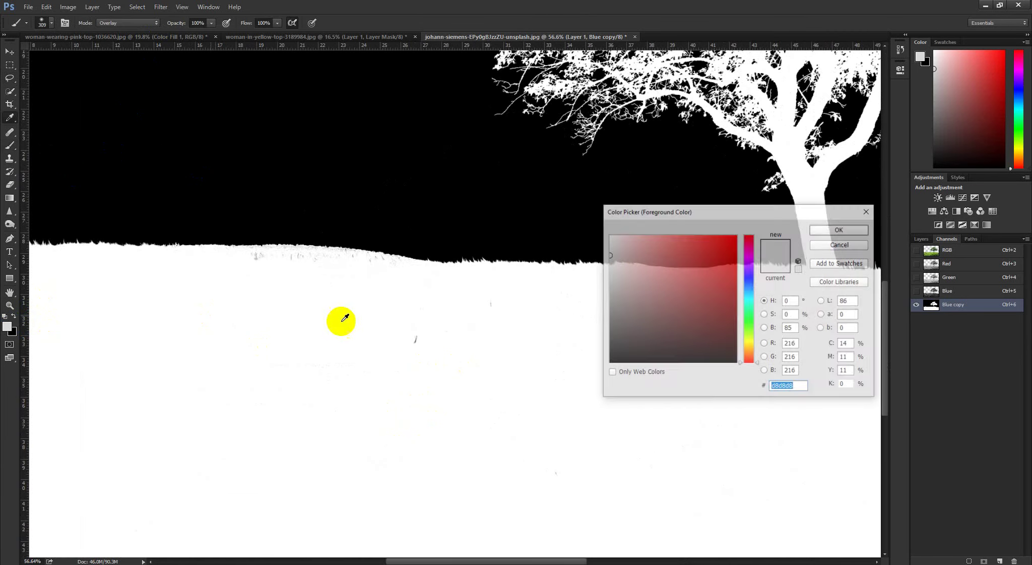
left_click(828, 227)
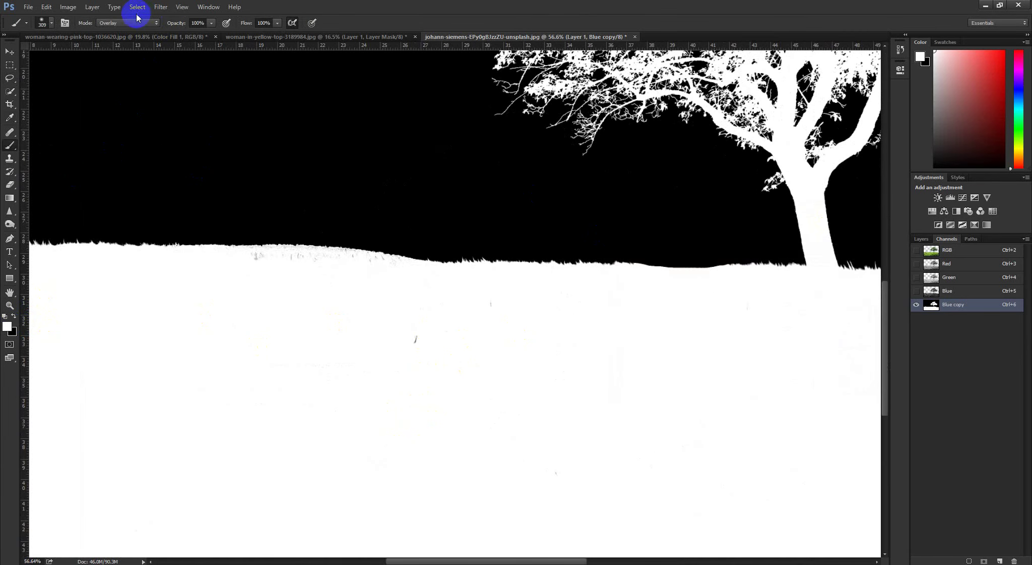
left_click(122, 29)
left_click(109, 31)
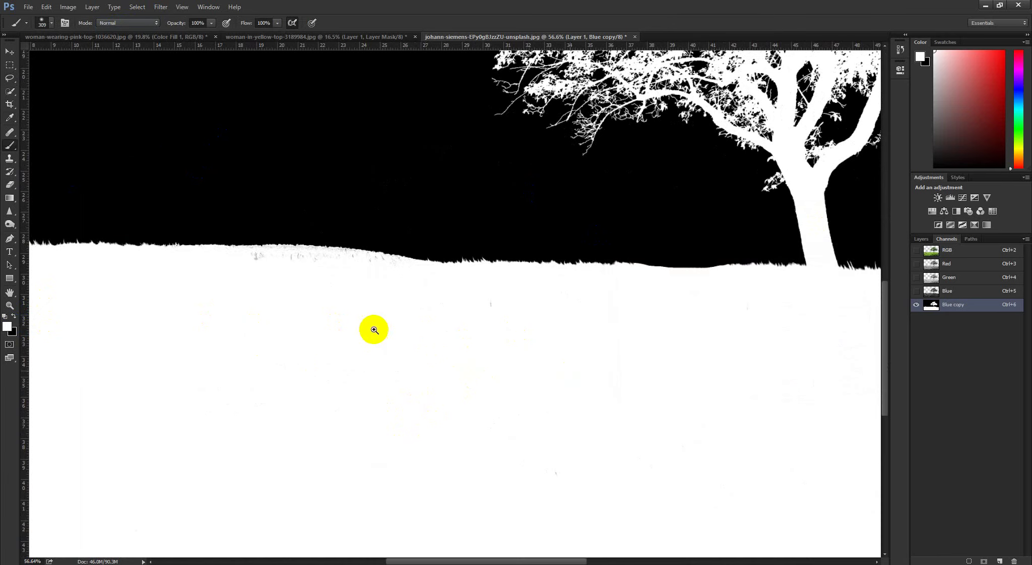
Step: Paint the dark specks in the grass area of the Blue copy channel white, enlarging the brush to 766 px
left_click_drag(373, 329, 595, 327)
scroll(595, 327, "down", 1)
scroll(369, 419, "down", 1)
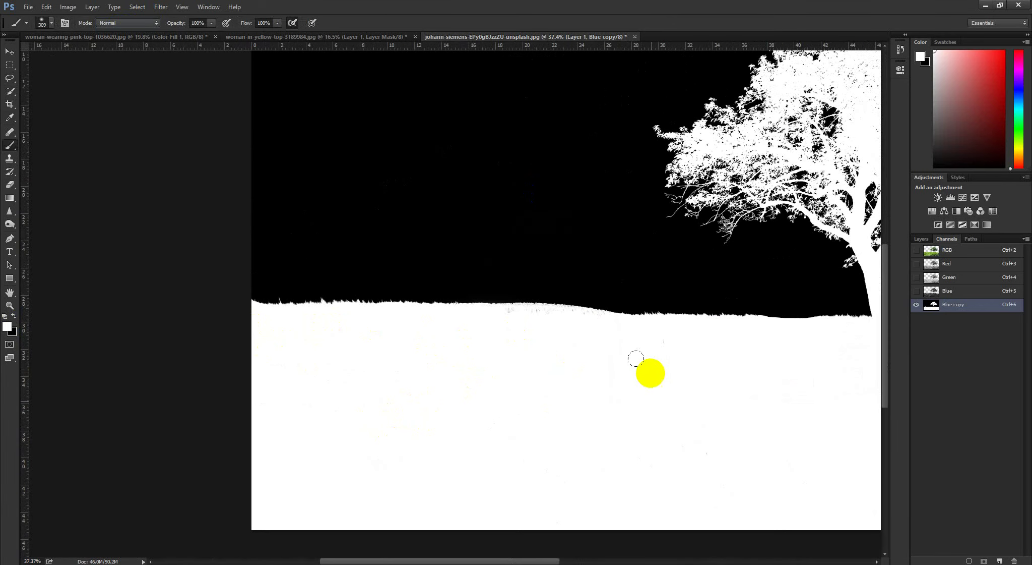
scroll(741, 438, "up", 1)
left_click_drag(727, 429, 315, 381)
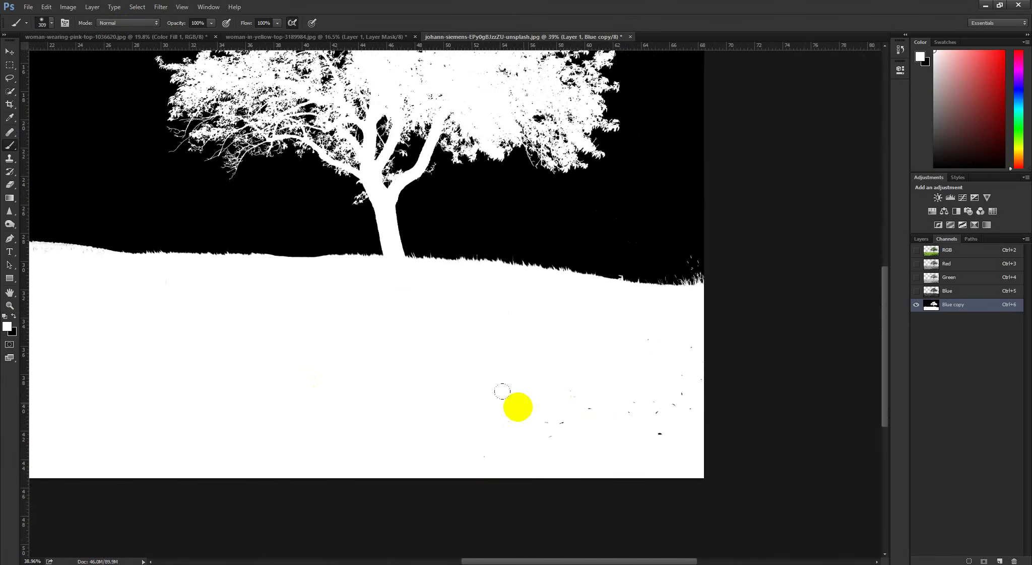
left_click_drag(514, 401, 592, 438)
scroll(593, 439, "down", 1)
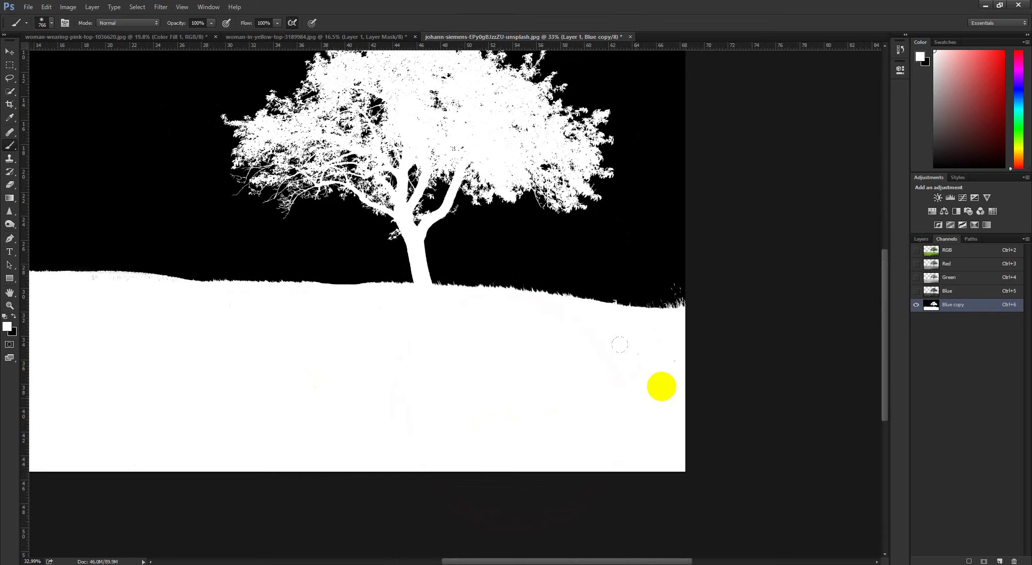
scroll(500, 404, "down", 1)
scroll(590, 426, "up", 4)
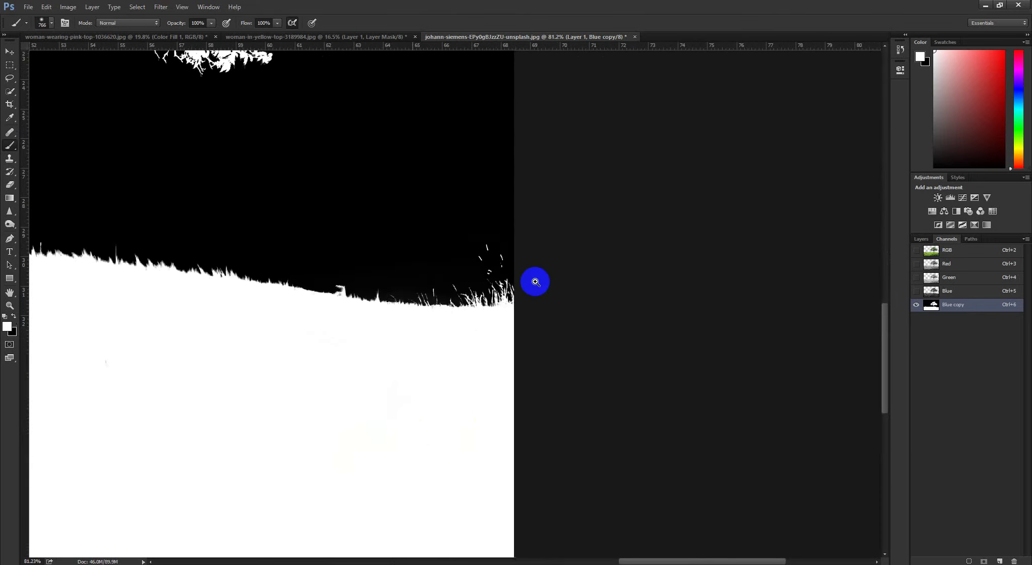
Step: Load the Blue copy channel as a selection and delete that channel
scroll(504, 282, "down", 8)
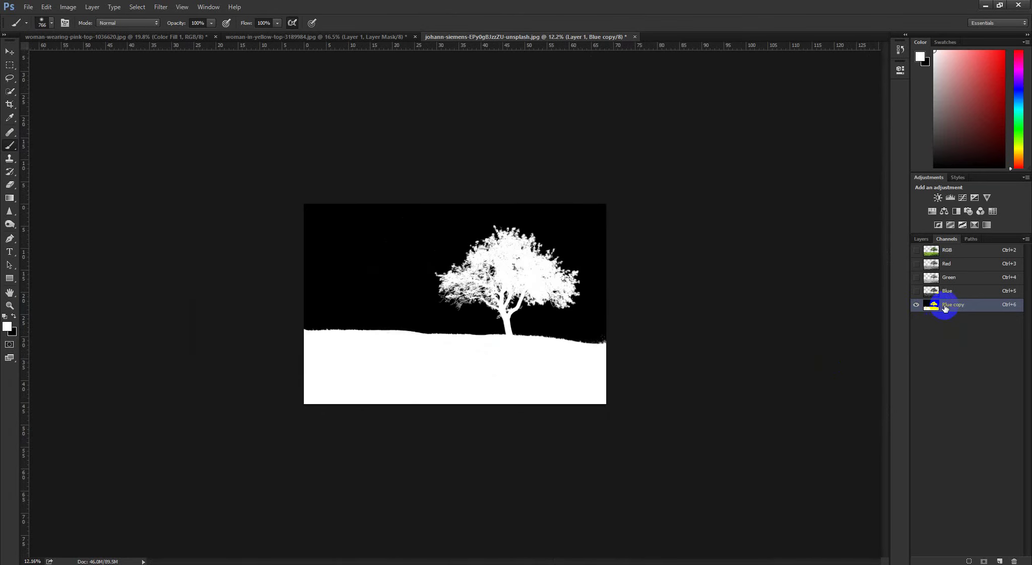
left_click(934, 306, "ctrl")
left_click_drag(1007, 318, 1015, 560)
Step: Add a layer mask to Layer 1 from the selection and check the tree's crown against transparency
left_click(922, 238)
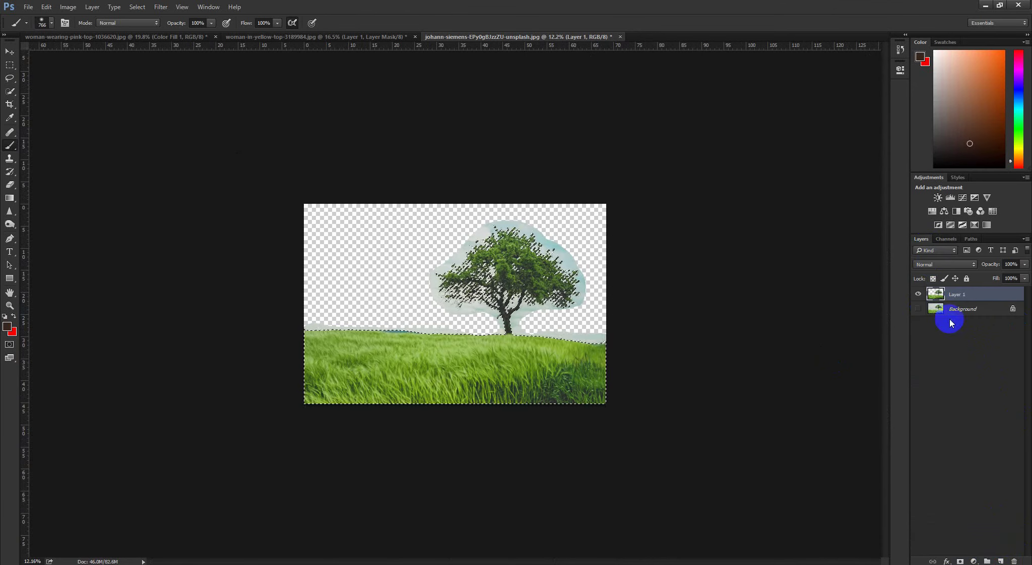
left_click(961, 559)
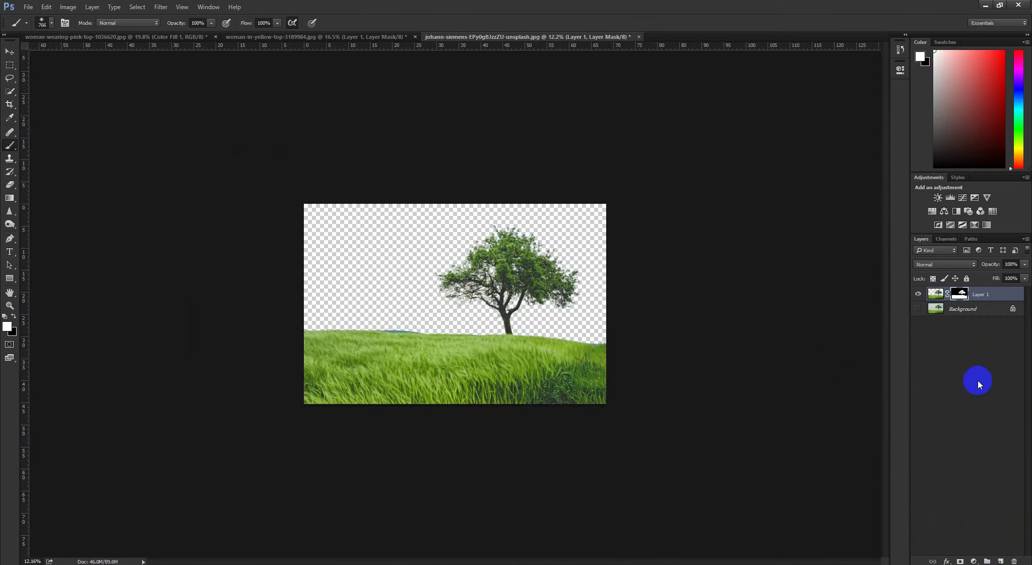
left_click_drag(459, 274, 576, 346)
left_click_drag(637, 279, 356, 299)
left_click(398, 279, "ctrl")
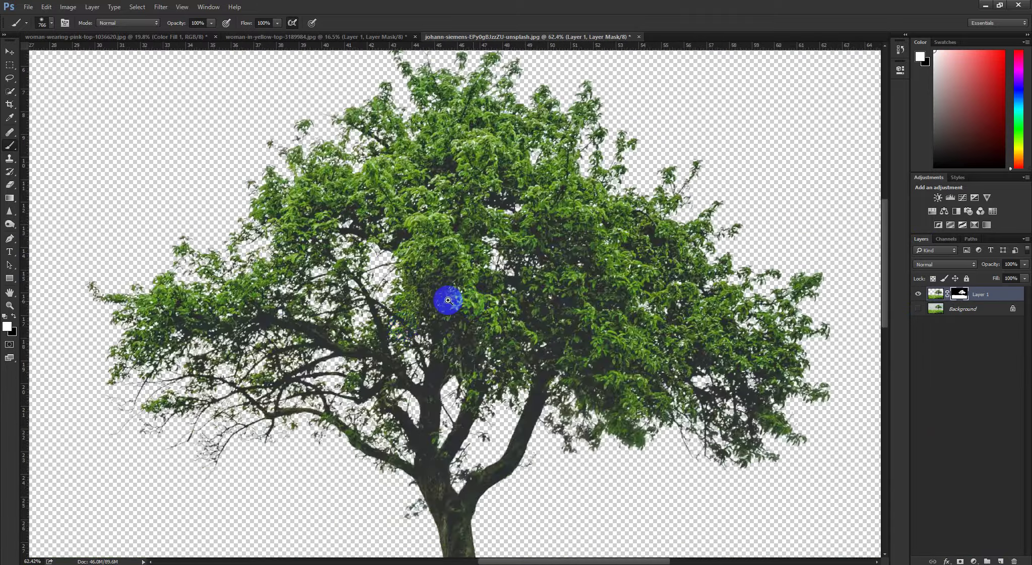
left_click_drag(454, 300, 404, 299)
Step: Add a white (#ffffff) Solid Color fill layer between the Background and Layer 1
left_click(961, 310)
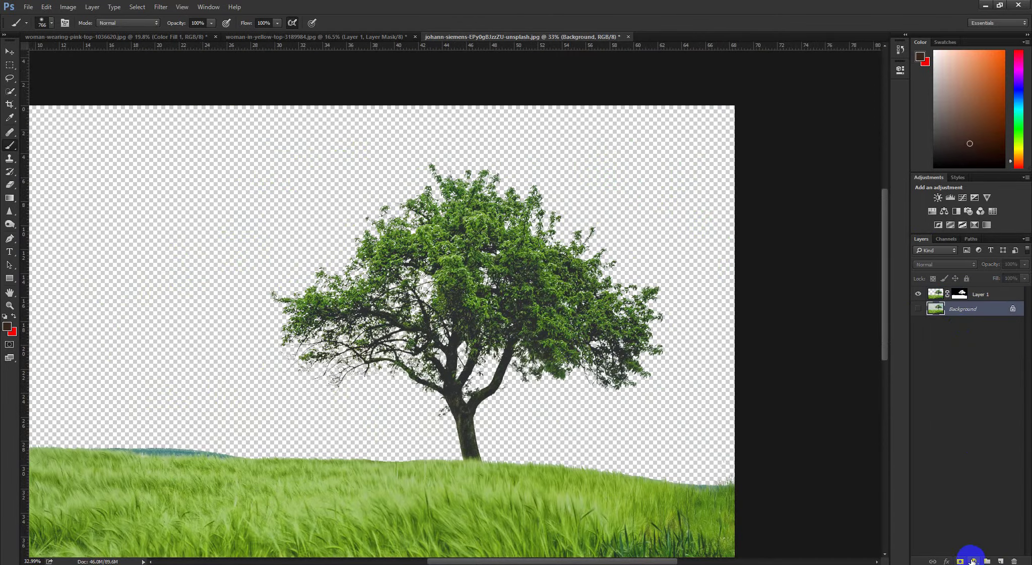
left_click(973, 561)
left_click(978, 377)
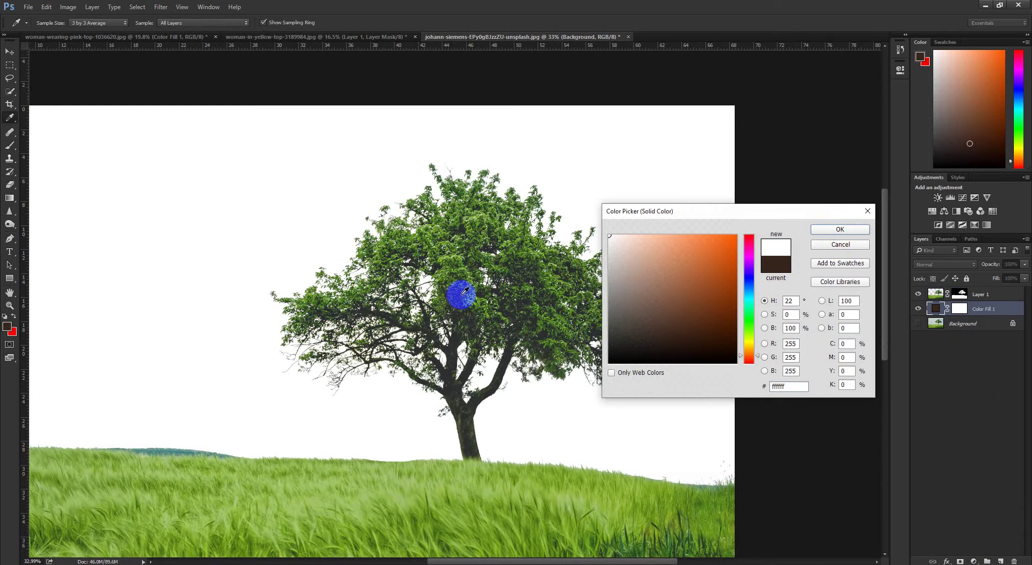
left_click(847, 227)
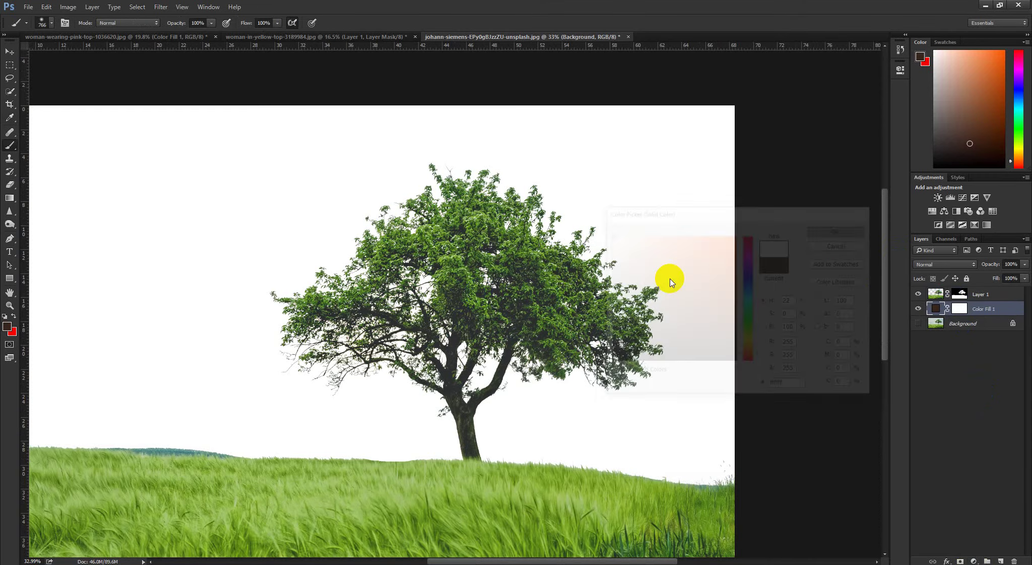
Step: Hide the Color Fill 1 layer and check the tree and grass edges against transparency using the Move tool
mouse_move(474, 306)
left_mouse_down()
mouse_move(491, 316)
mouse_move(461, 311)
left_mouse_up()
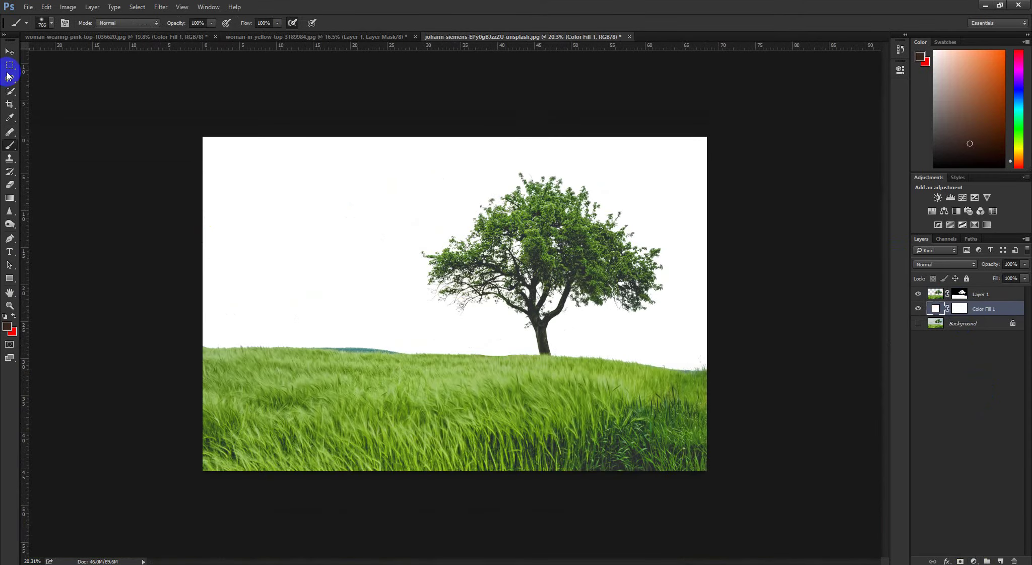
left_click(8, 53)
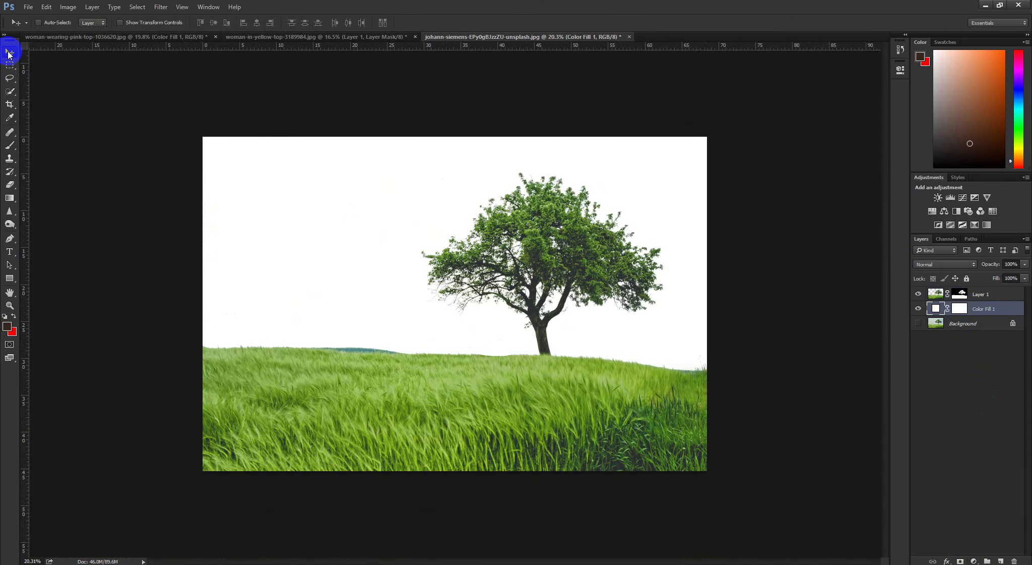
left_click(918, 309)
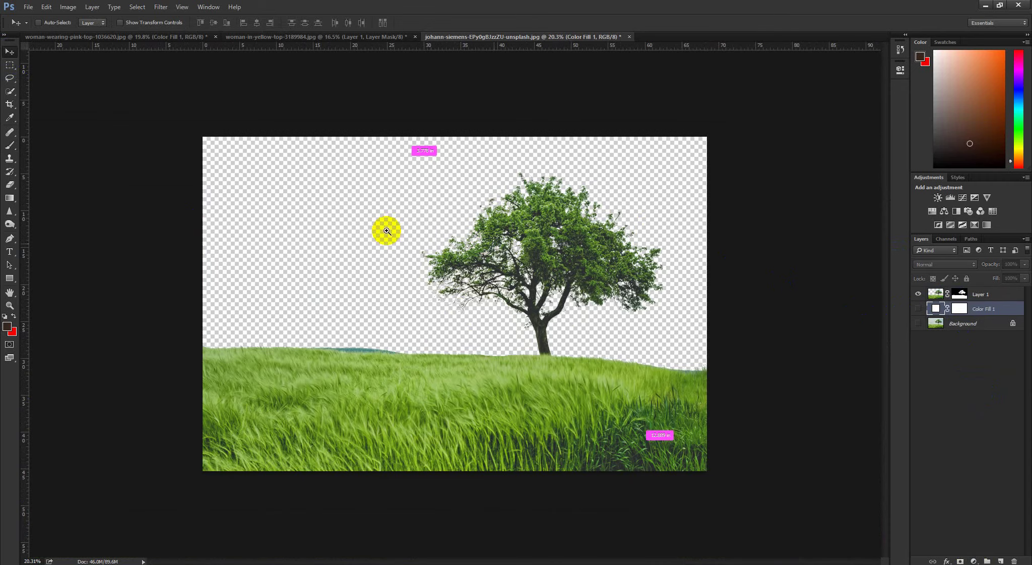
left_click_drag(391, 231, 513, 286)
left_click_drag(613, 358, 315, 267)
left_click_drag(680, 227, 408, 242)
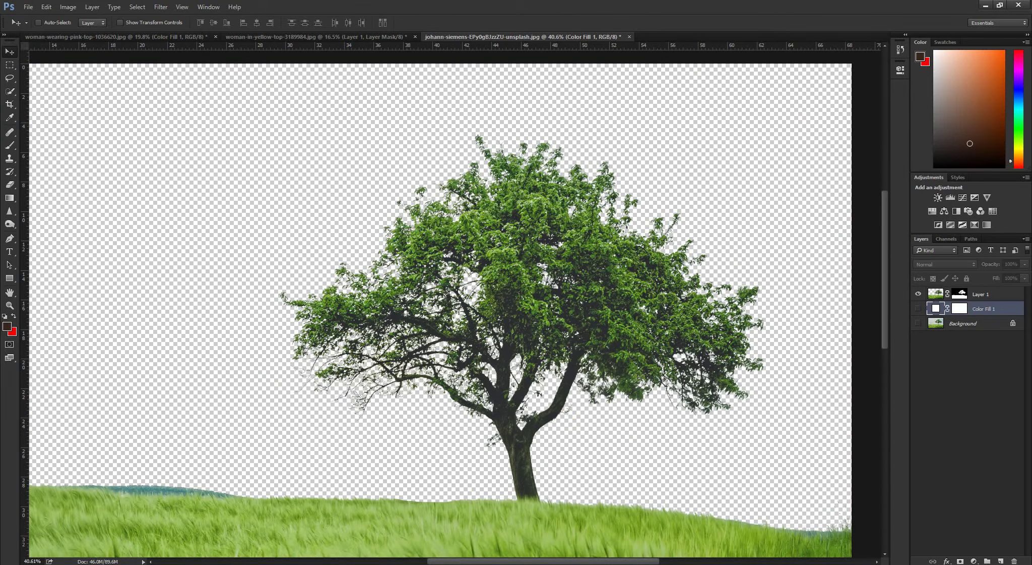
Step: Switch to the Google Meet meeting in the browser
key("alt+Tab")
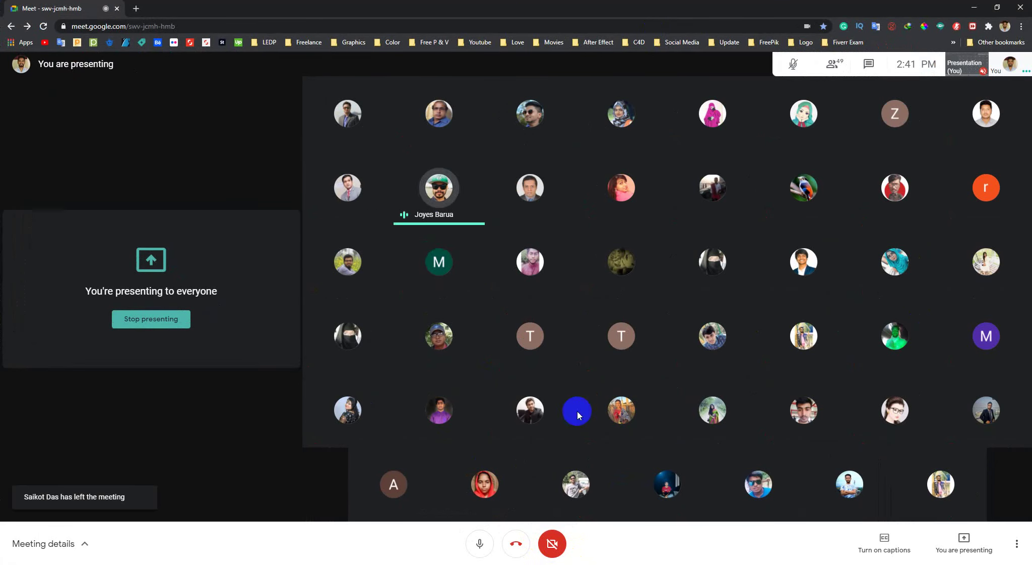
Step: Open Google Drive in a new browser tab and bring the image files in My Drive into view
mouse_move(434, 283)
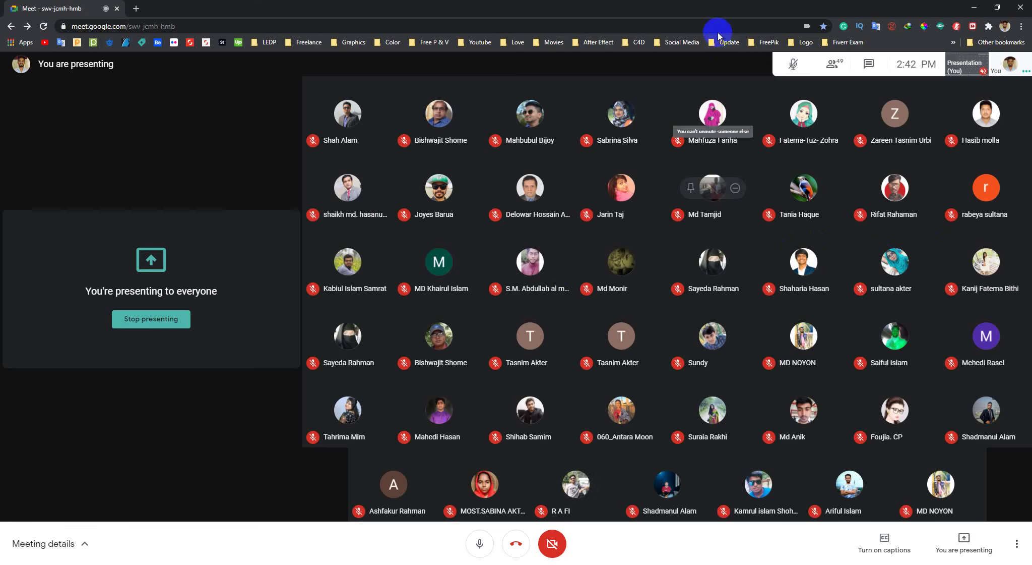
left_click(136, 8)
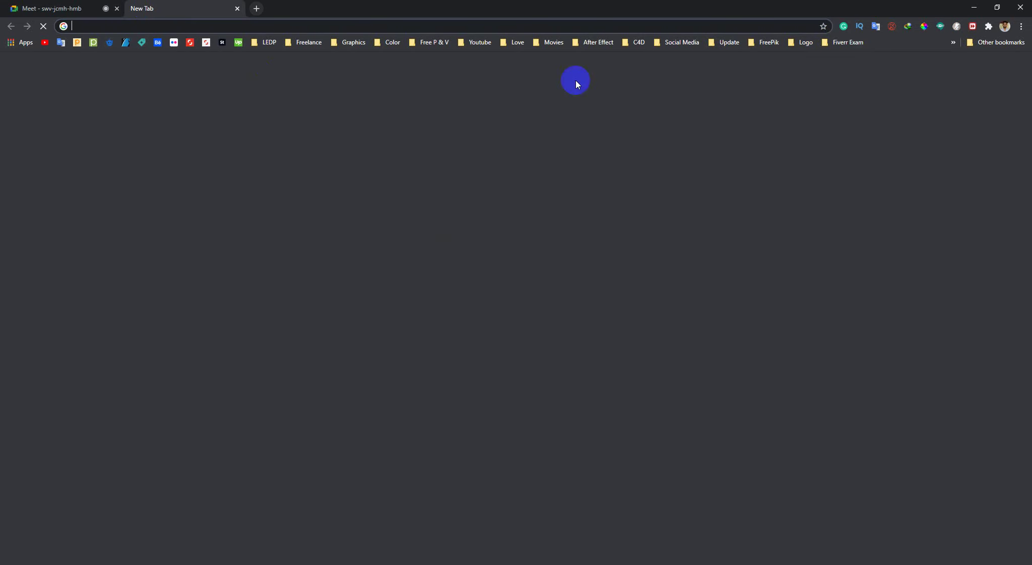
left_click(991, 72)
left_click(1014, 495)
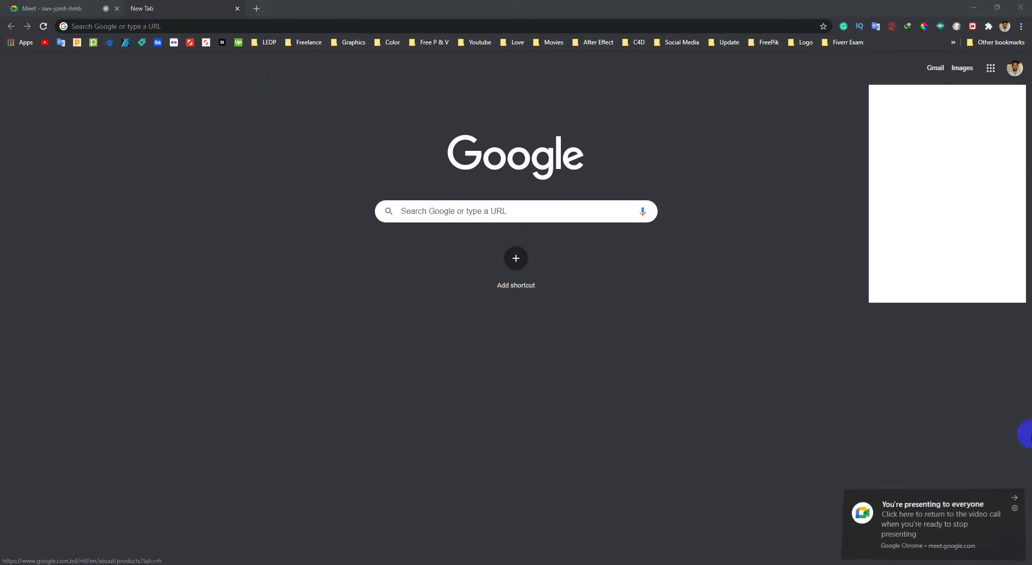
left_click(990, 70)
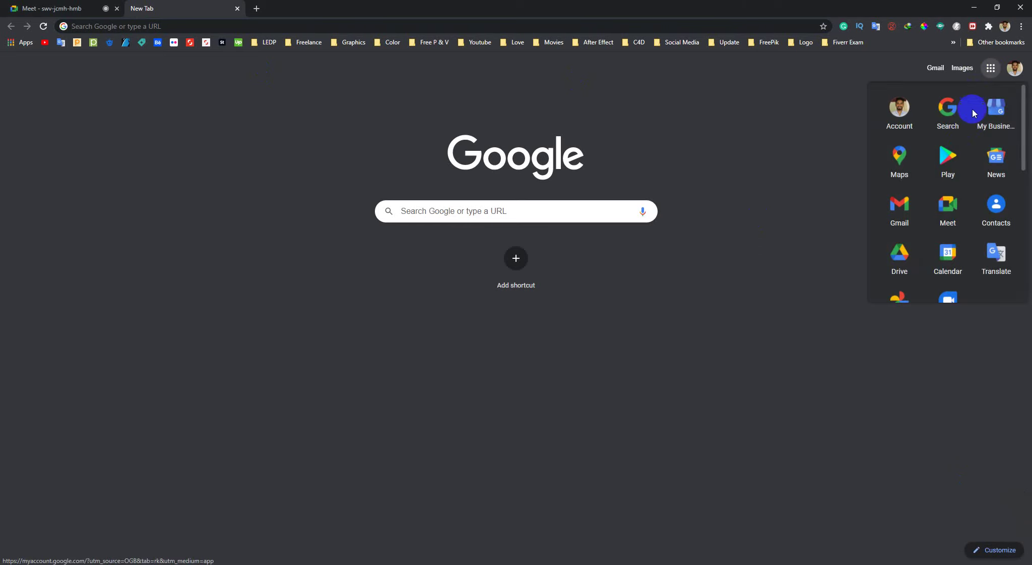
left_click(900, 255)
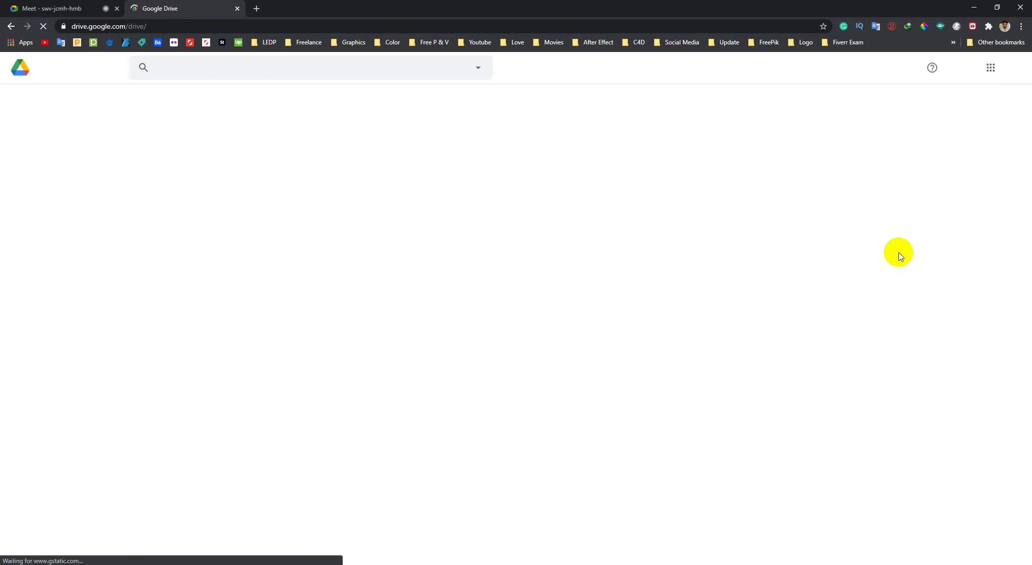
scroll(543, 324, "down", 1)
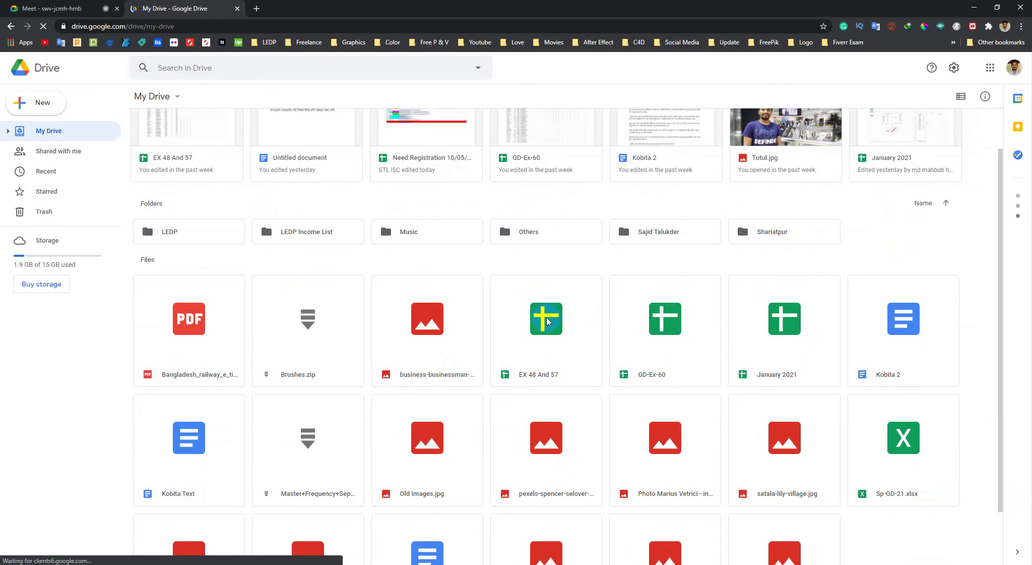
scroll(711, 521, "down", 1)
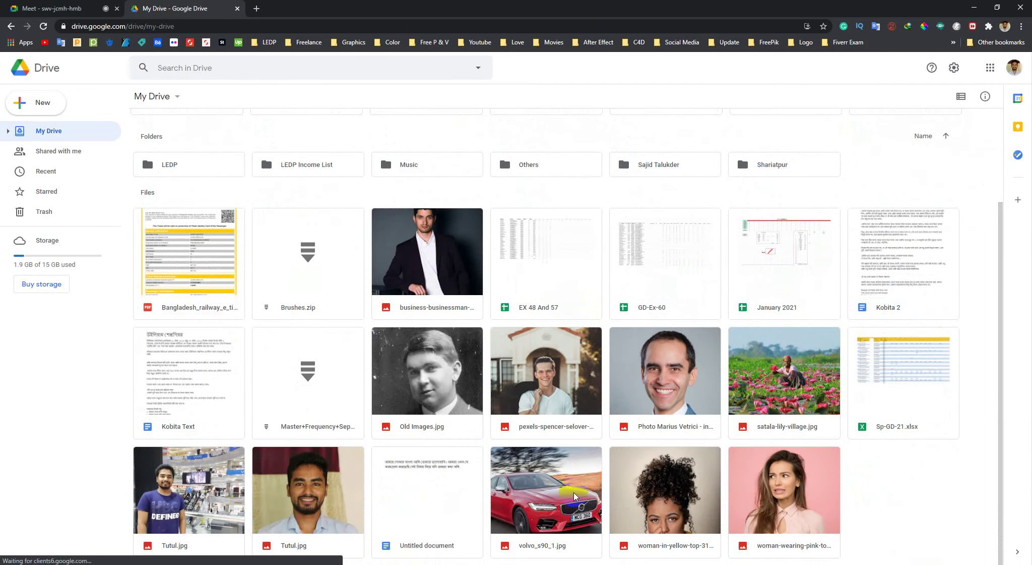
Step: Copy the sharing link of woman-in-yellow-top-3189984.jpg, keeping access for anyone with the link as Viewer
left_click(686, 487)
left_click(785, 489)
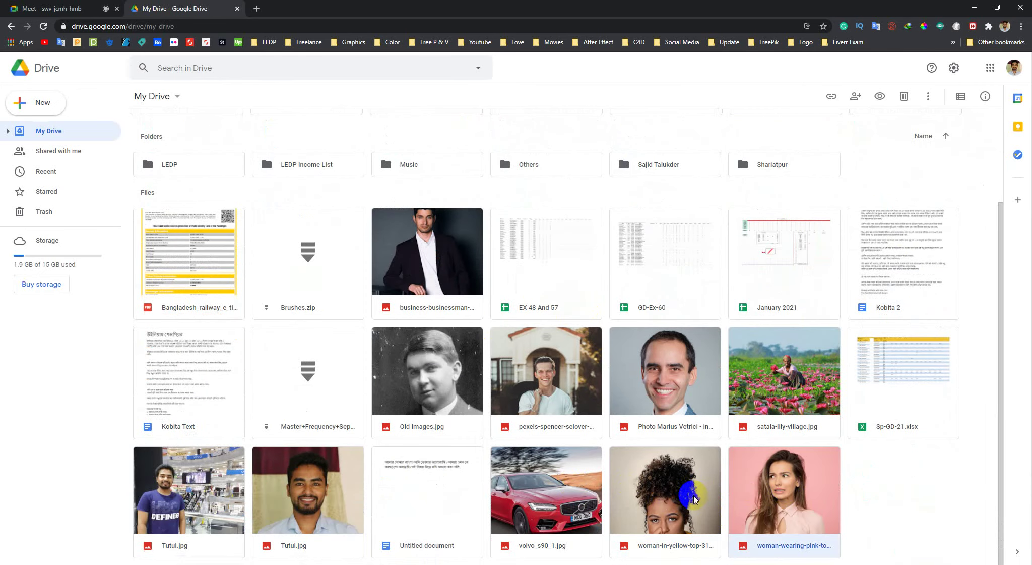
right_click(700, 498)
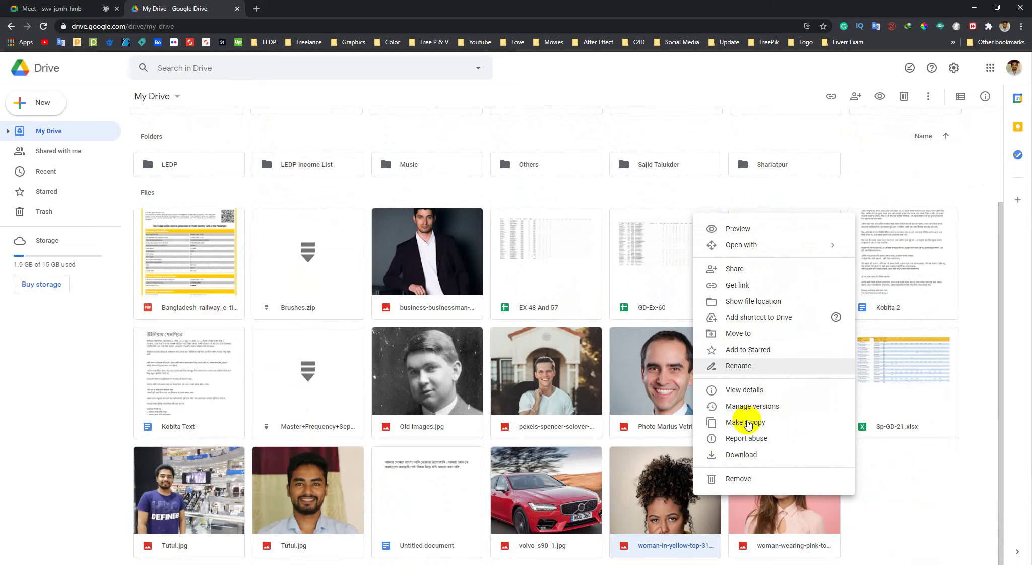
left_click(771, 286)
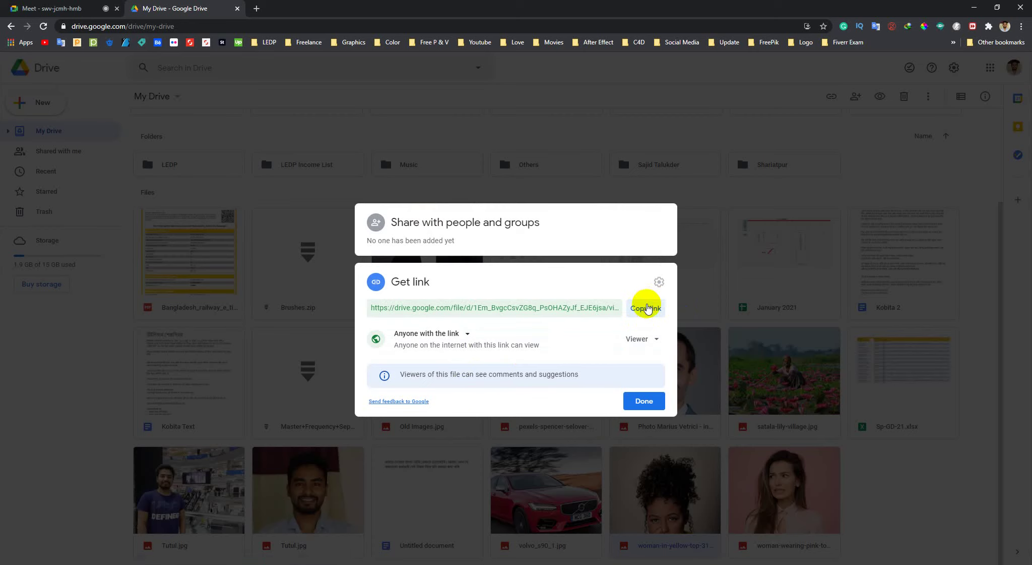
left_click(647, 308)
left_click(647, 309)
left_click(645, 402)
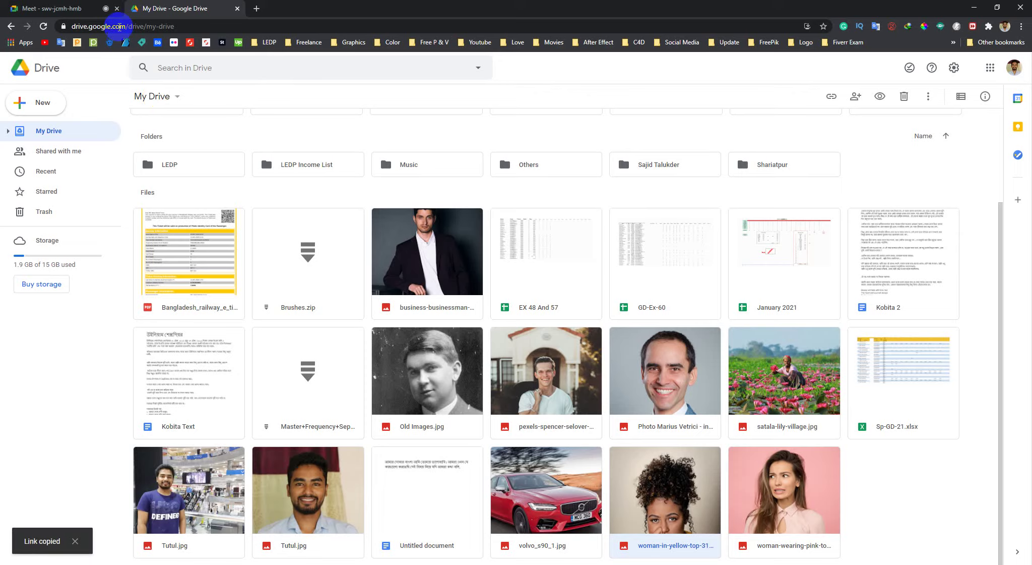
Step: Switch to the Facebook group EX- 48 And 57 and start a post containing the copied Drive link
left_click(257, 13)
left_click_drag(279, 15, 426, 161)
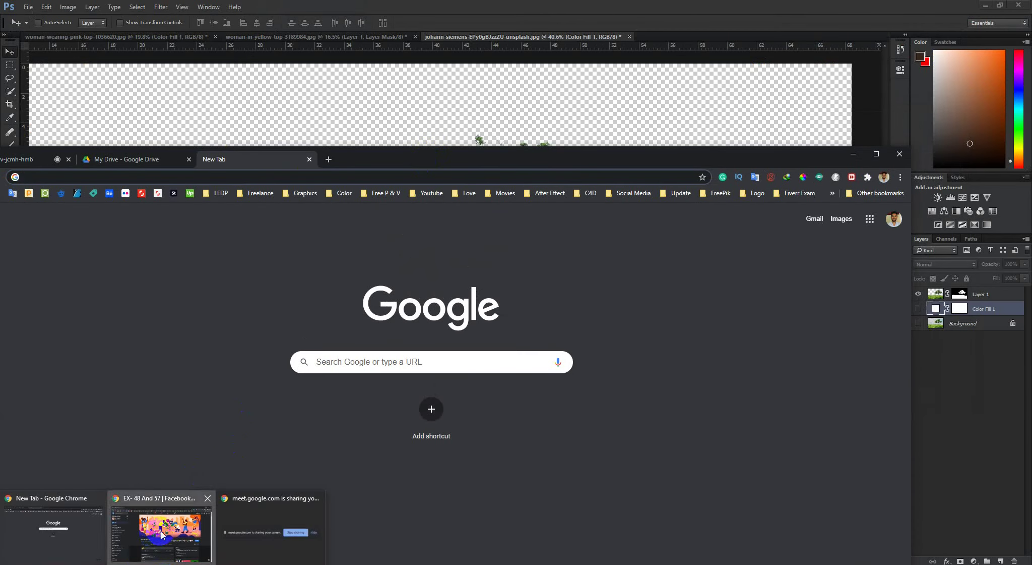
left_click(162, 530)
left_click(365, 418)
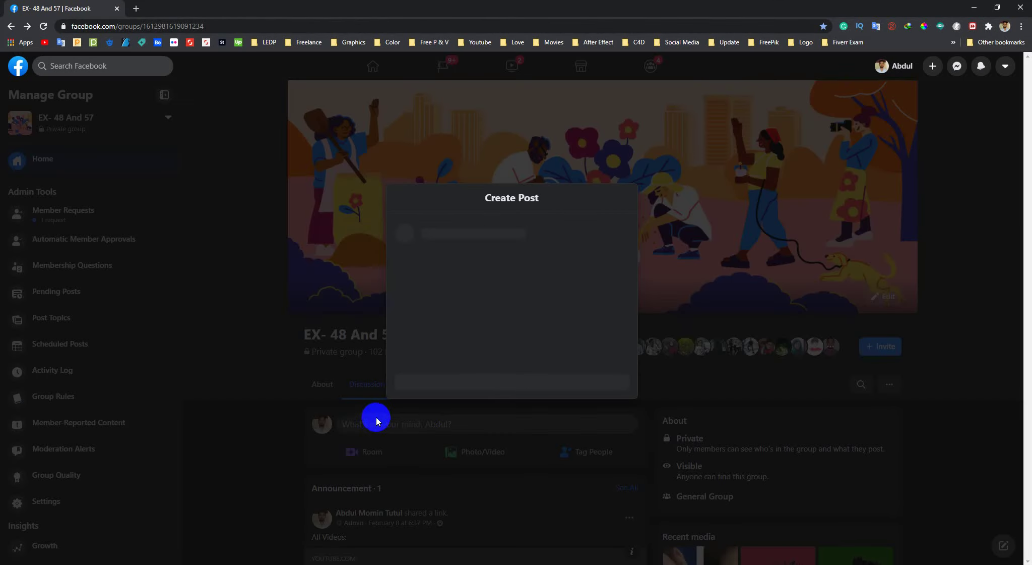
key("ctrl+v")
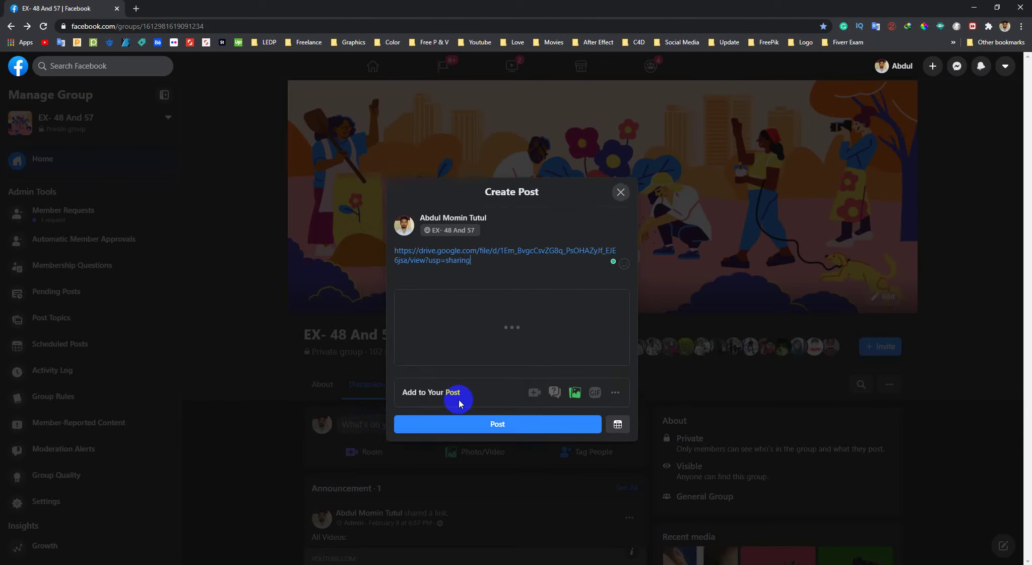
Step: Return to My Drive and copy the sharing link of woman-wearing-pink-top-1036620.jpg
mouse_move(169, 552)
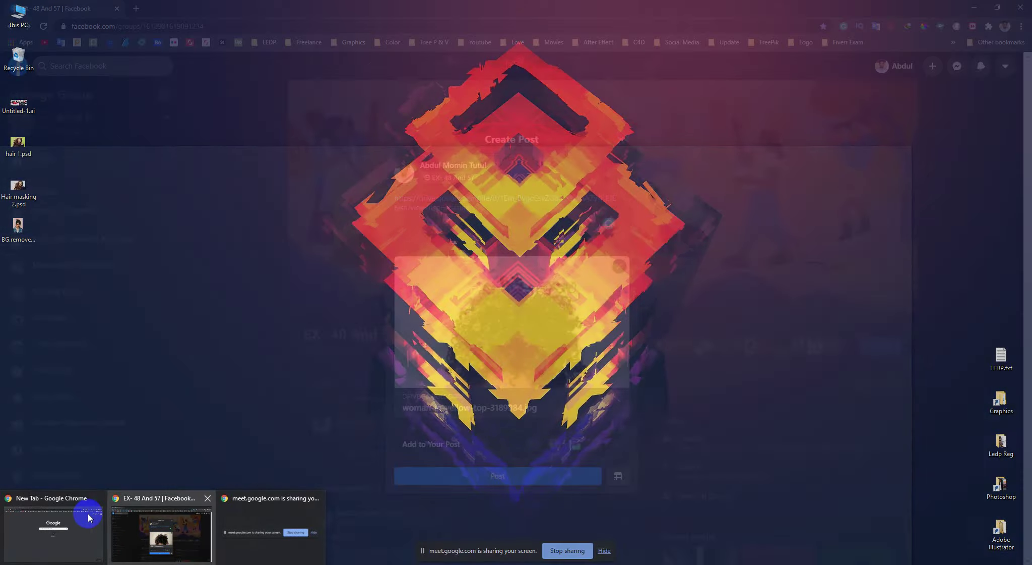
left_click(88, 513)
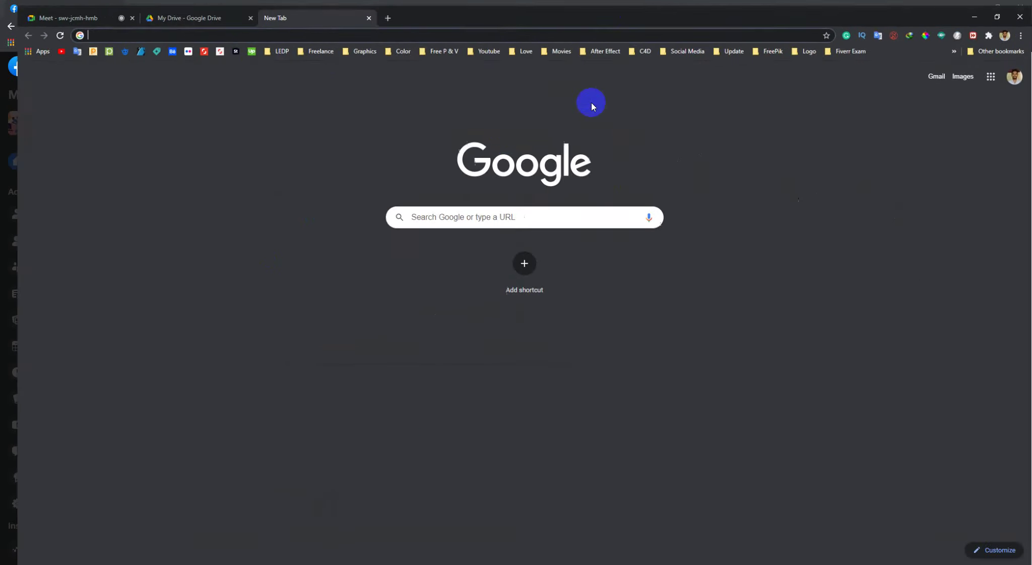
left_click(214, 9)
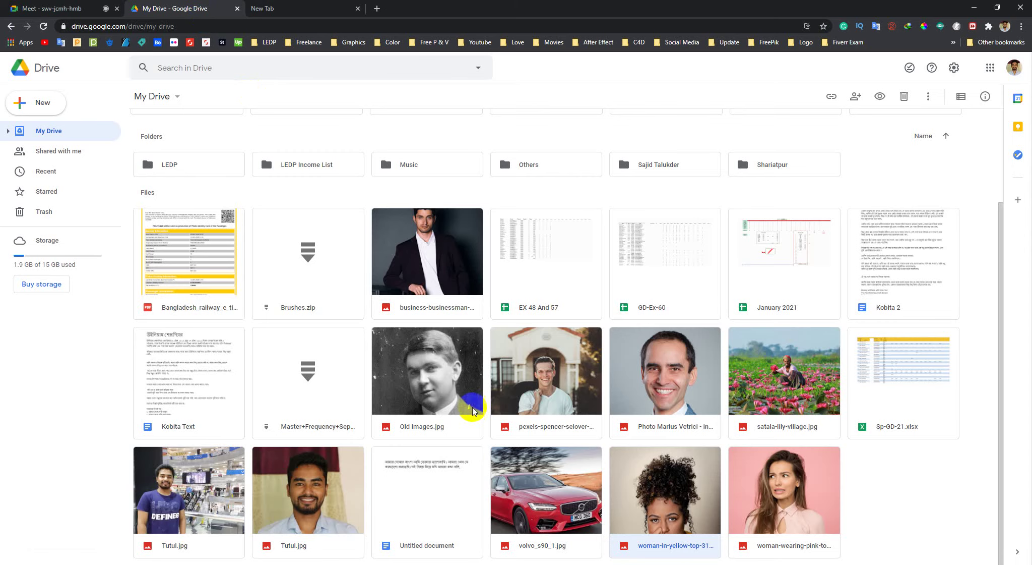
right_click(789, 495)
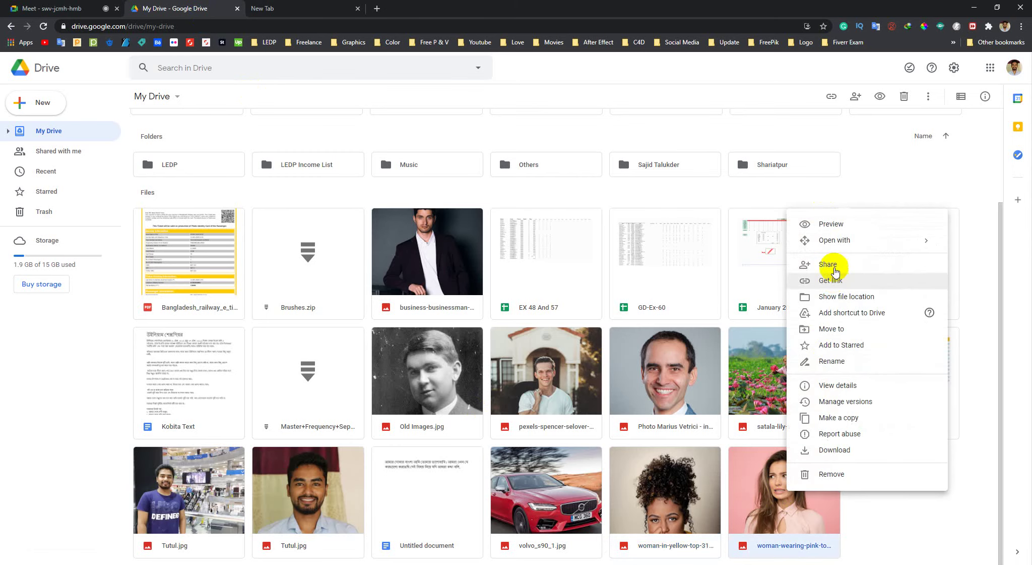
left_click(837, 283)
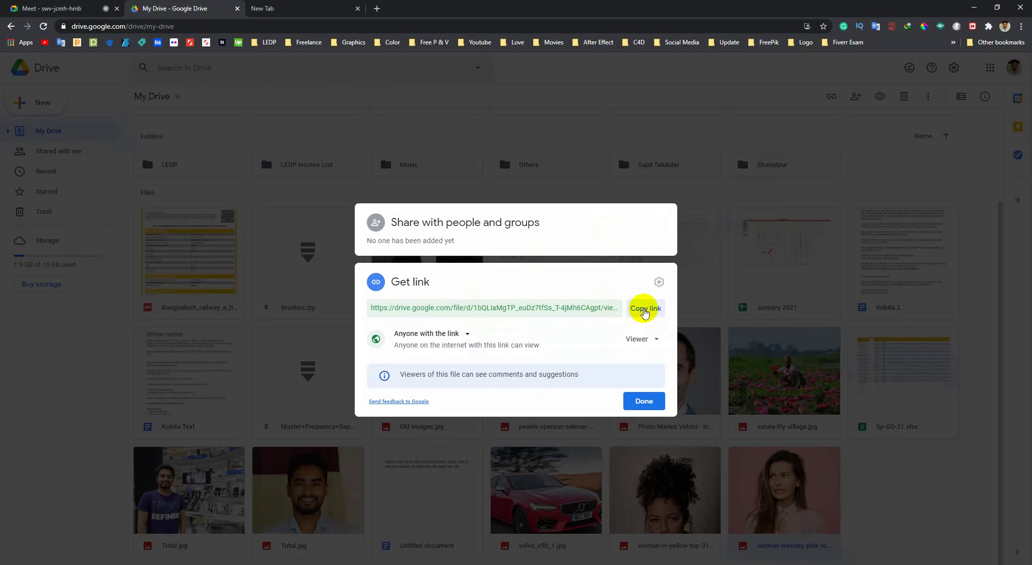
left_click(645, 310)
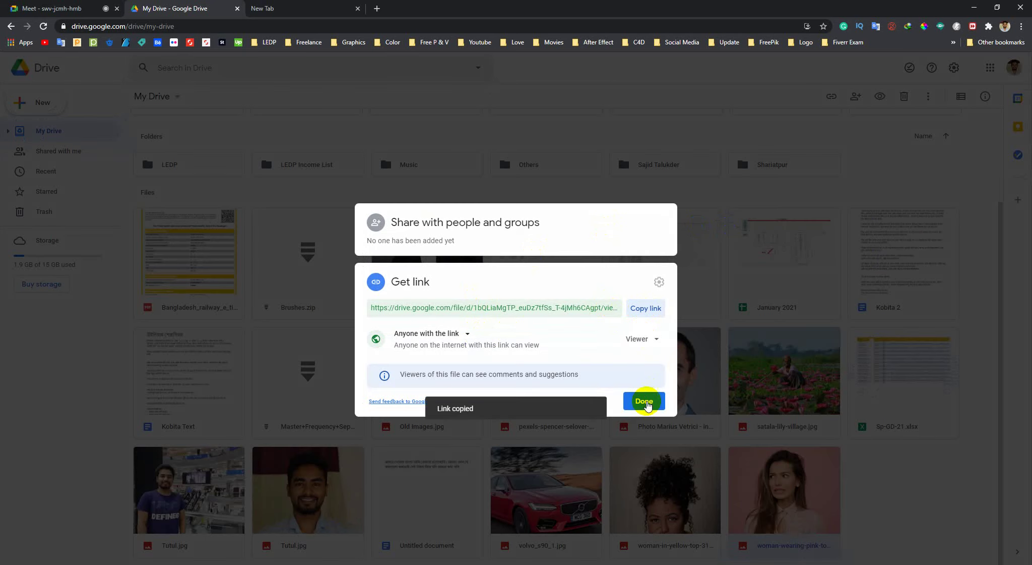
left_click(644, 400)
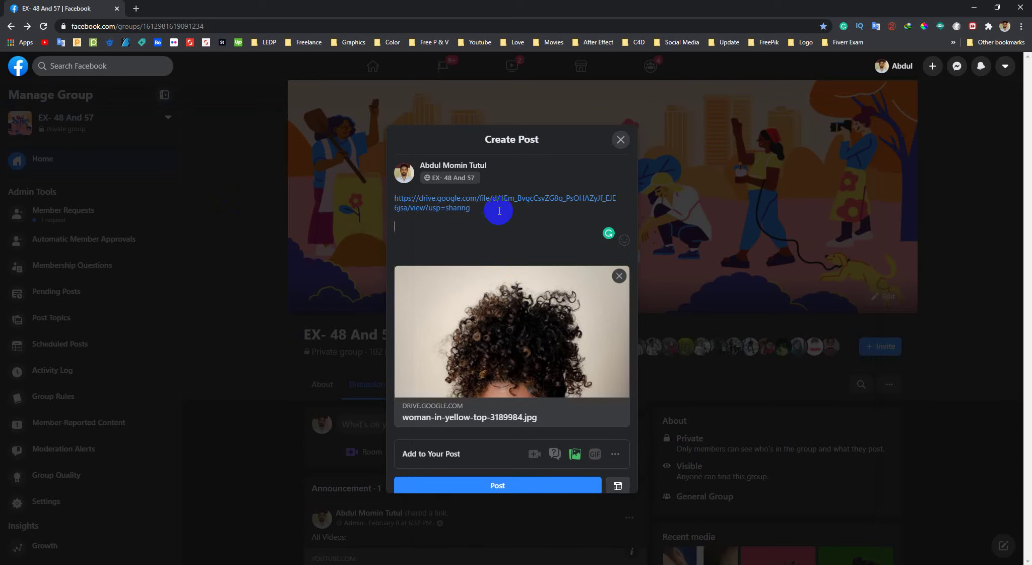
Step: Add the second Drive link on a new line of the group post and publish the post
key("Return")
key("ctrl+v")
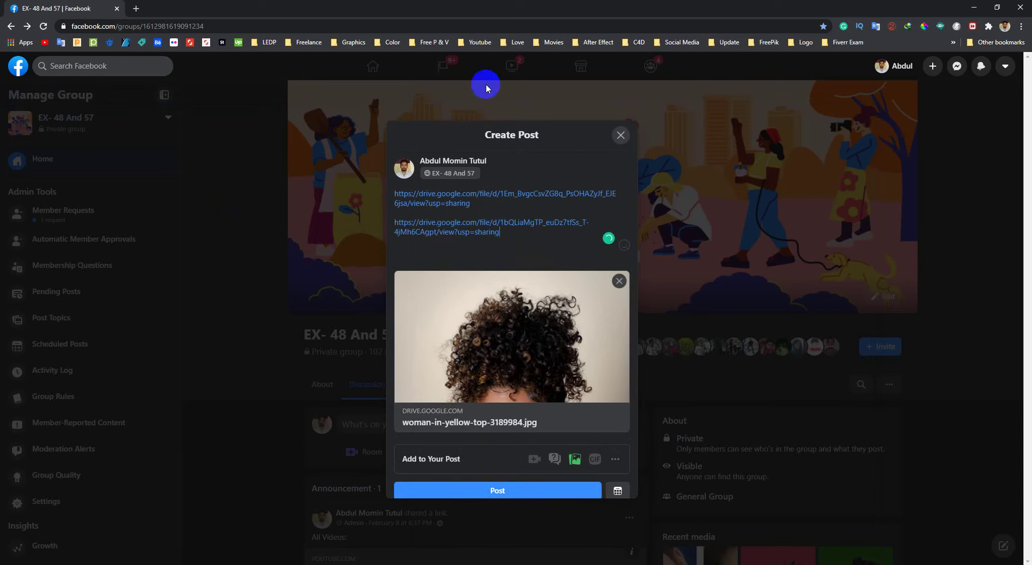
left_click(521, 494)
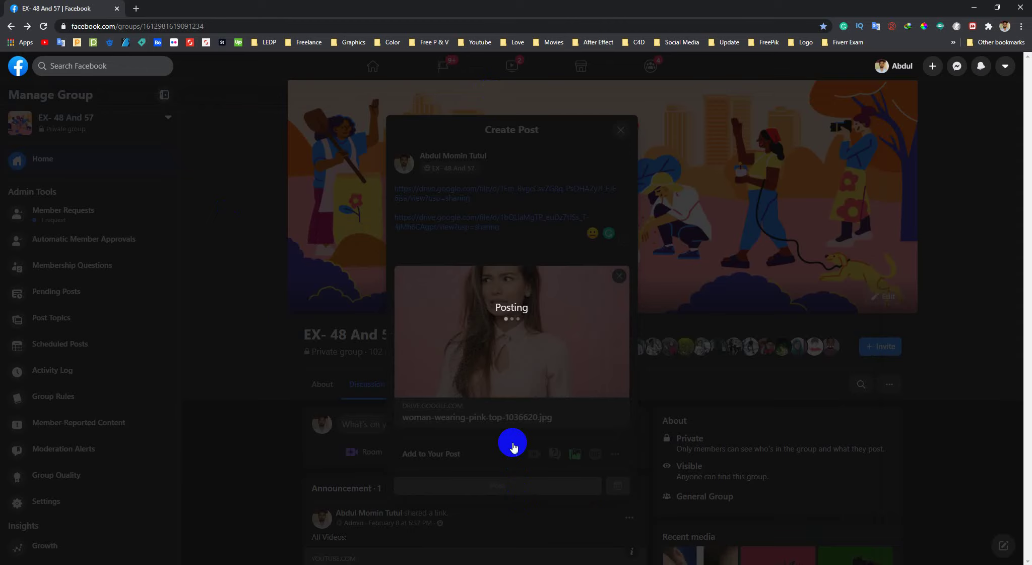
scroll(481, 394, "down", 1)
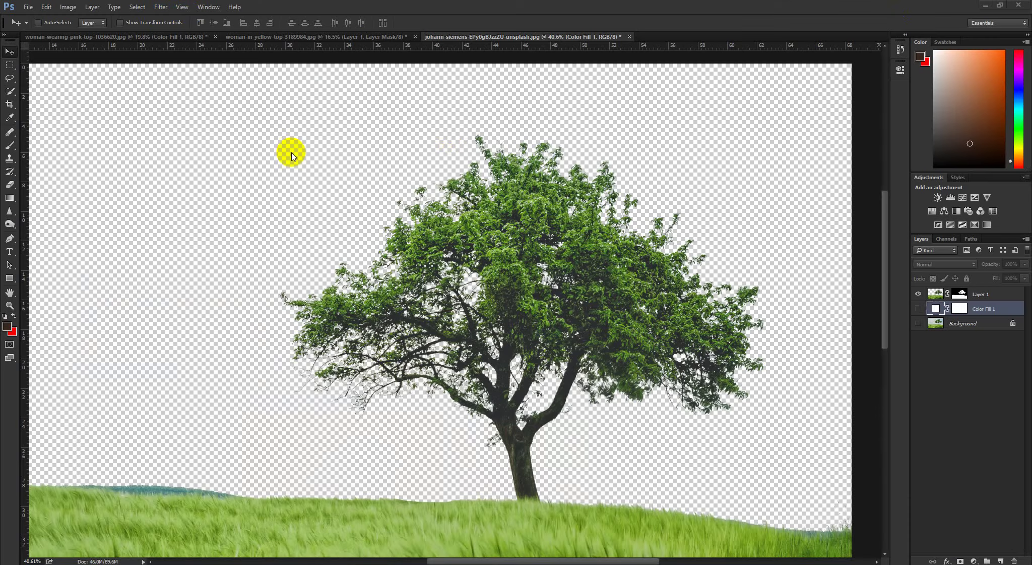
Step: In Photoshop, open Class 9.psd and Class 10.psd together from the Photoshop > Class folder
left_click(33, 59)
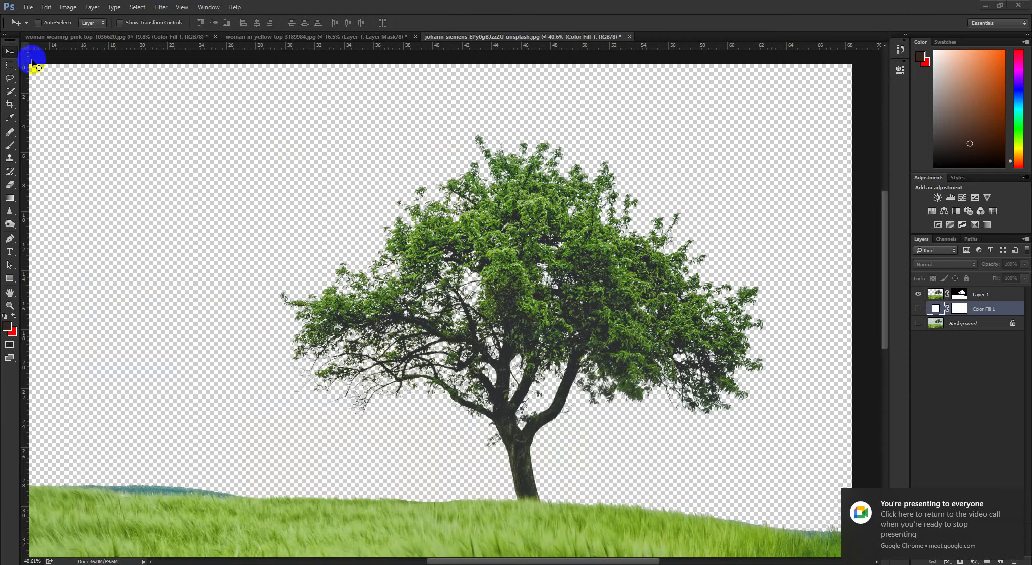
left_click_drag(446, 178, 406, 174)
scroll(406, 174, "up", 2)
left_click(29, 7)
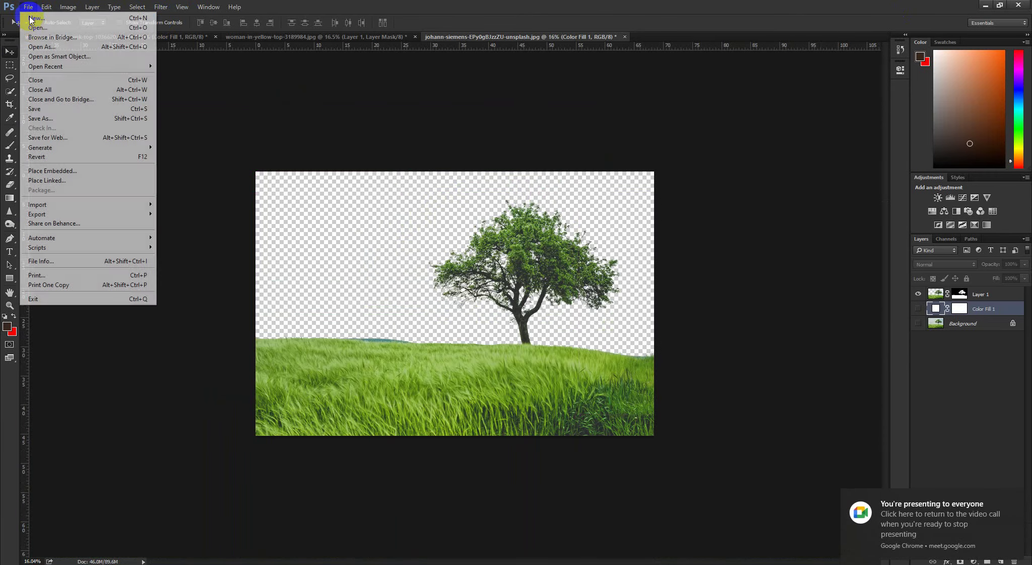
left_click(31, 31)
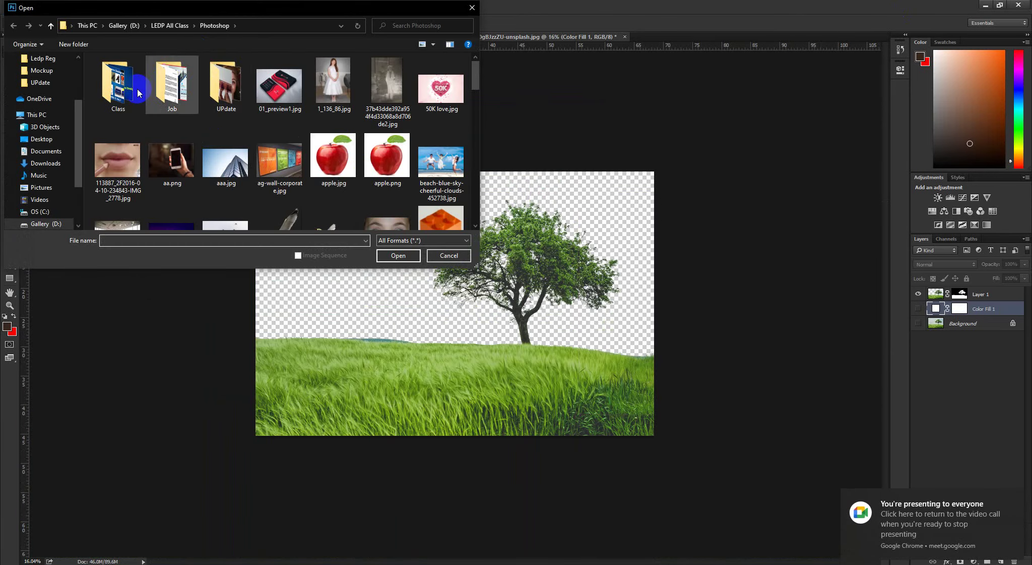
left_click(422, 94)
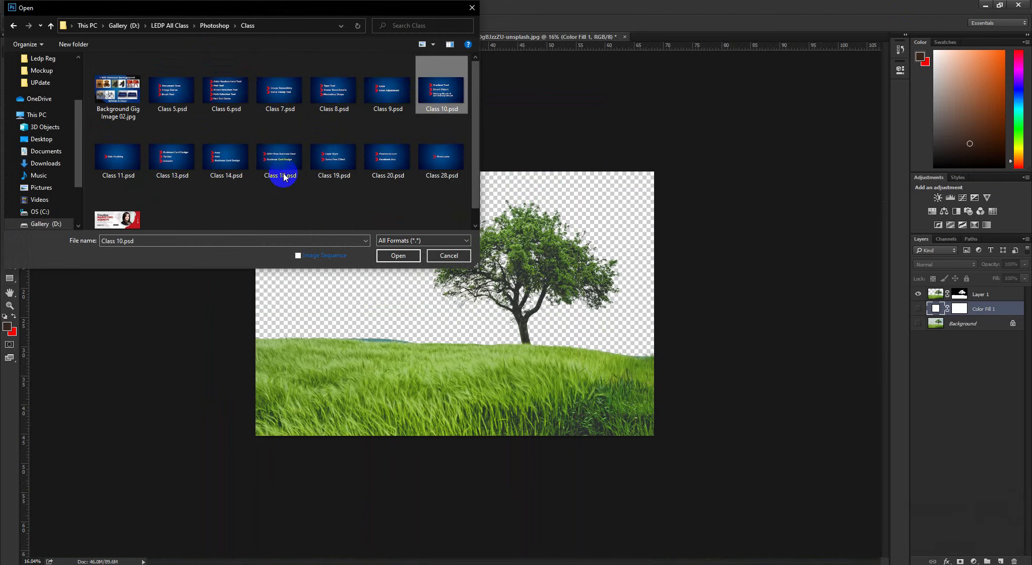
left_click(406, 98, "ctrl")
left_click(397, 255)
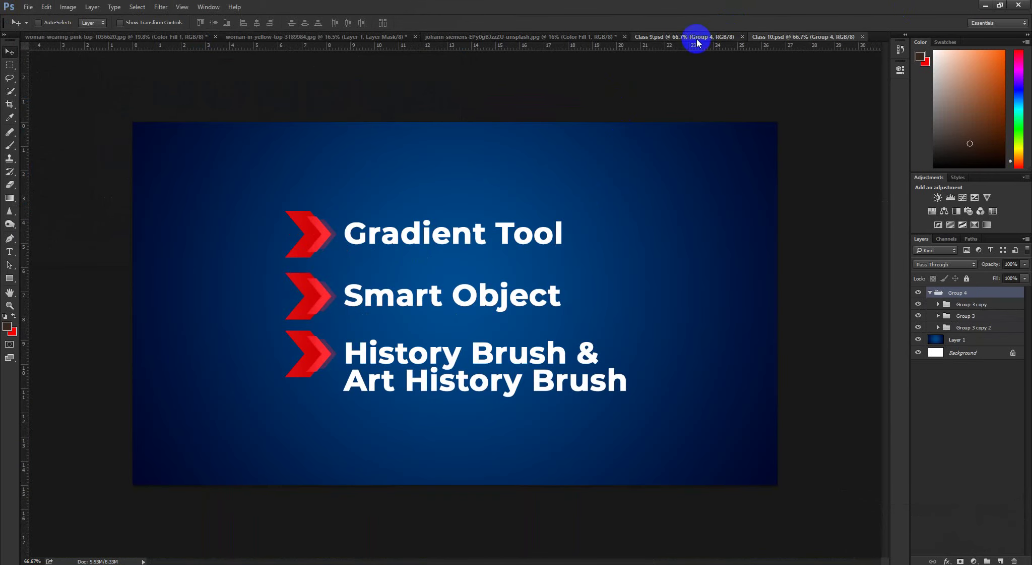
Step: Review the topic slides in Class 9.psd and Class 10.psd, alternating between the two documents
left_click(698, 44)
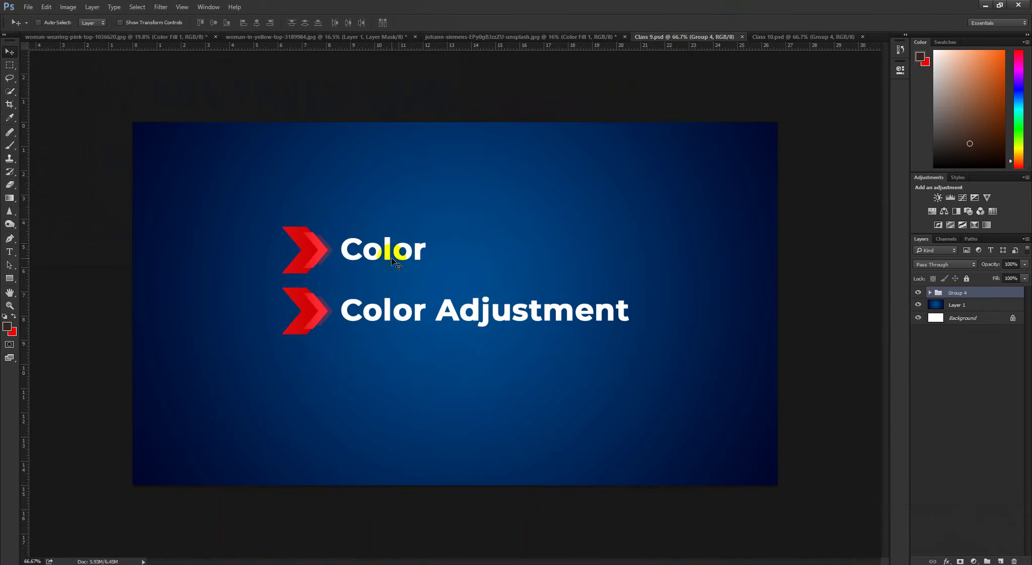
left_click(772, 36)
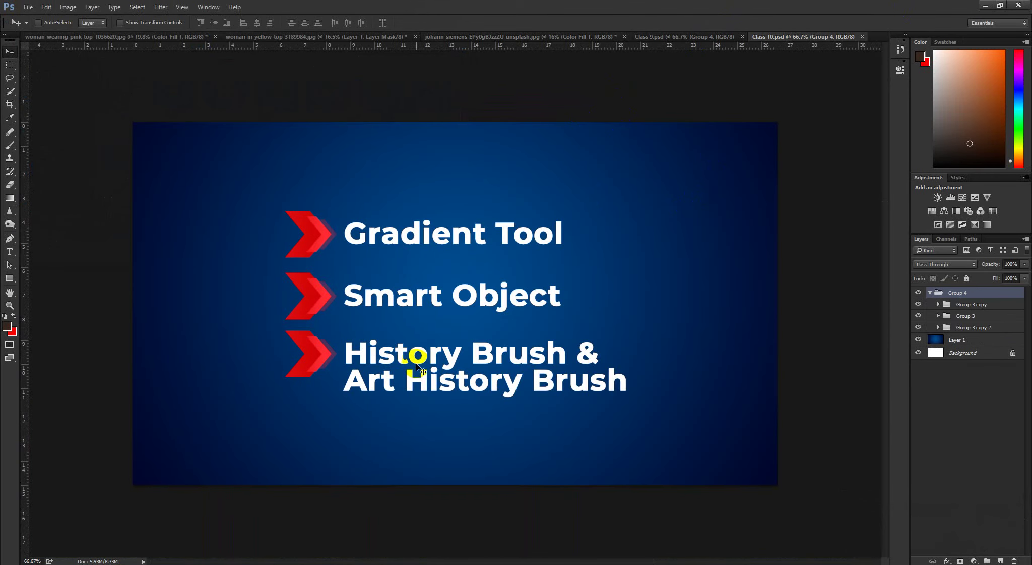
left_click(667, 35)
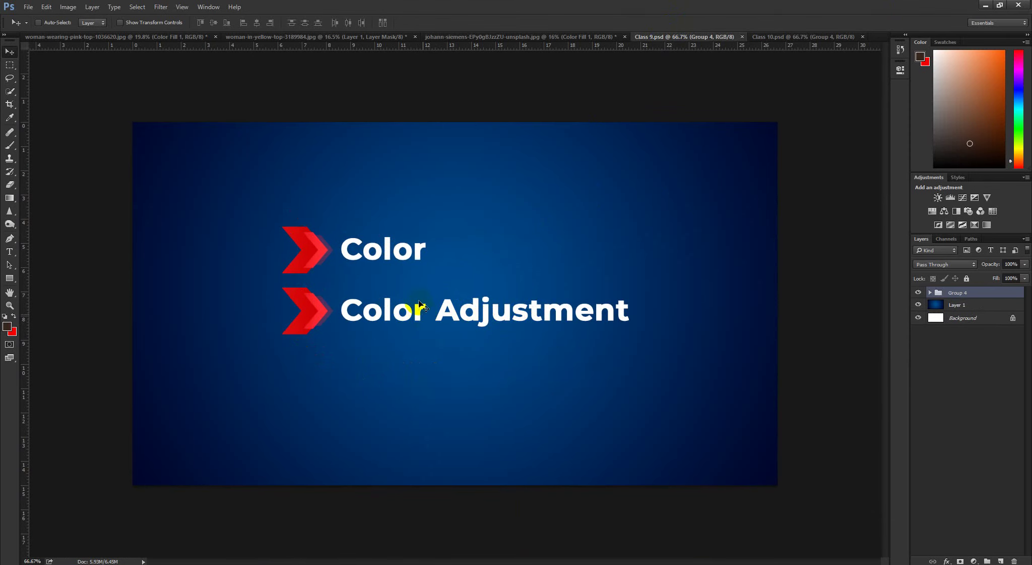
left_click(813, 38)
left_click(698, 36)
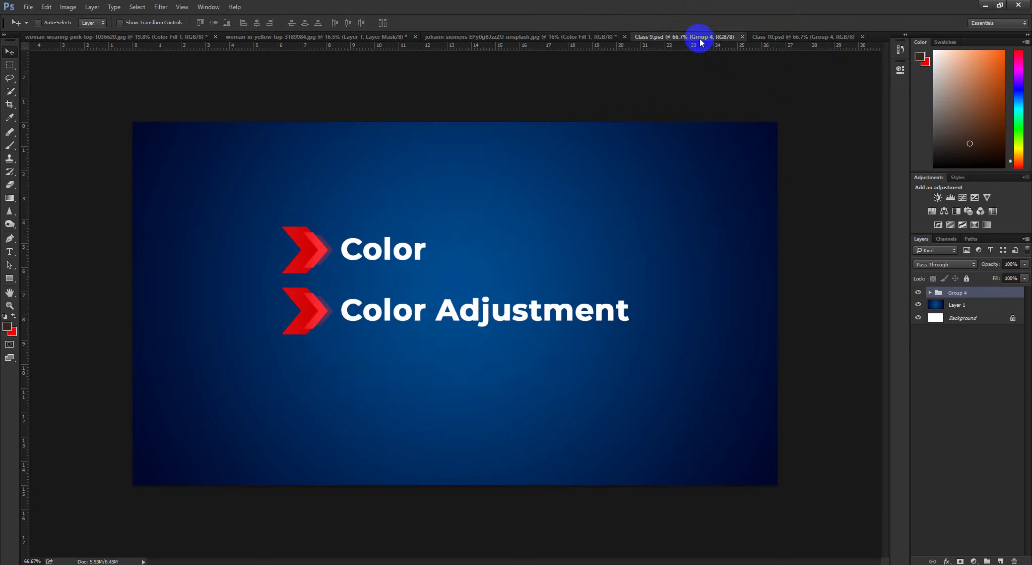
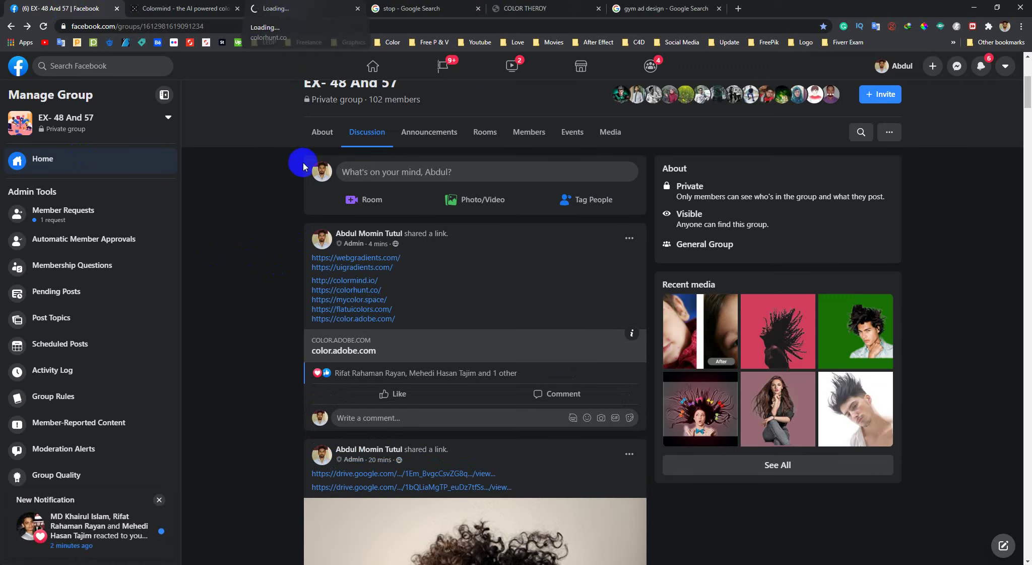
Step: Switch to the Color Hunt page in the browser to view its color palettes
left_click(300, 8)
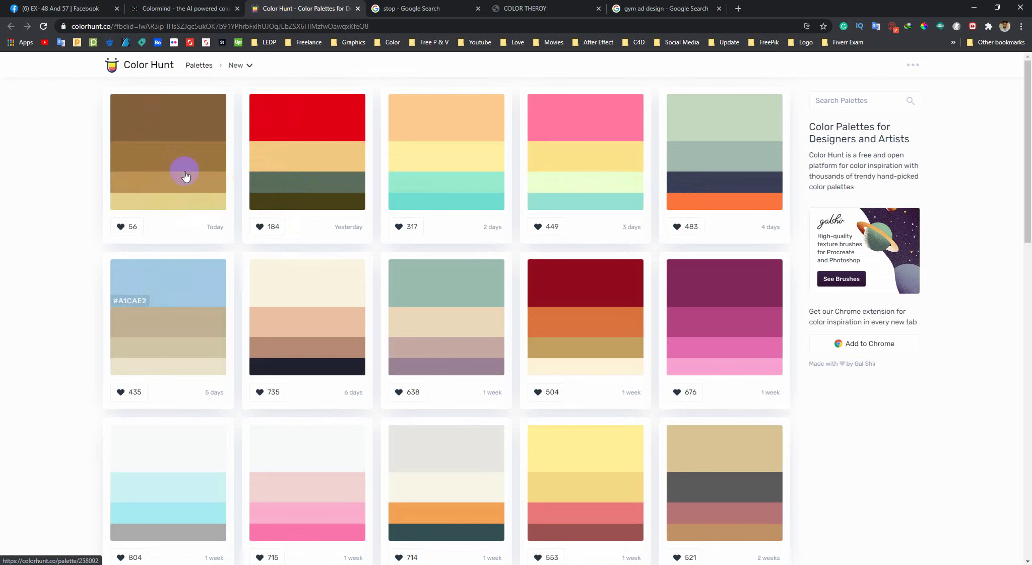
Step: Copy the red swatch's color code from the second Color Hunt palette and browse the newest palettes
left_click(148, 150)
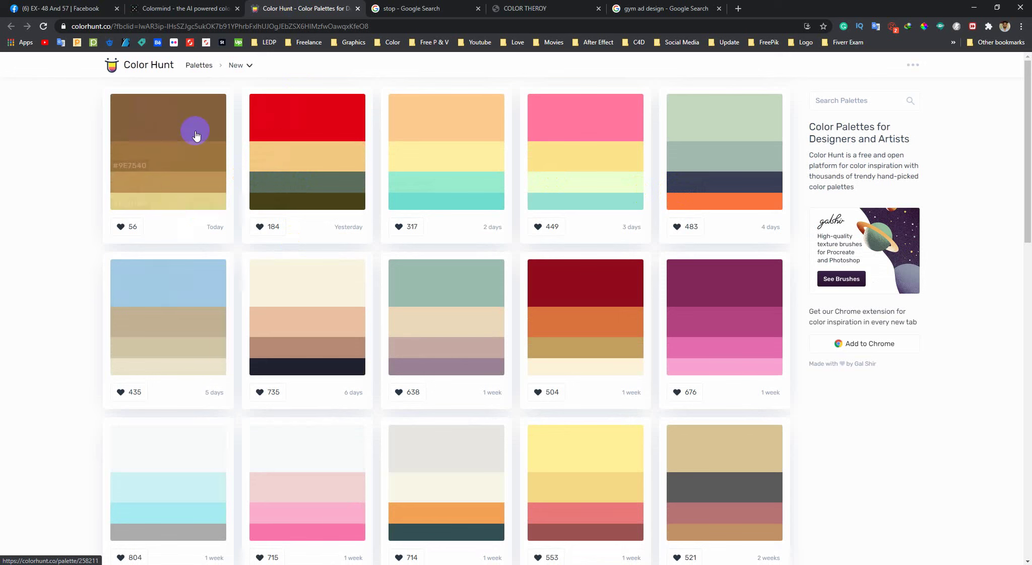
left_click(139, 207)
left_click(134, 204)
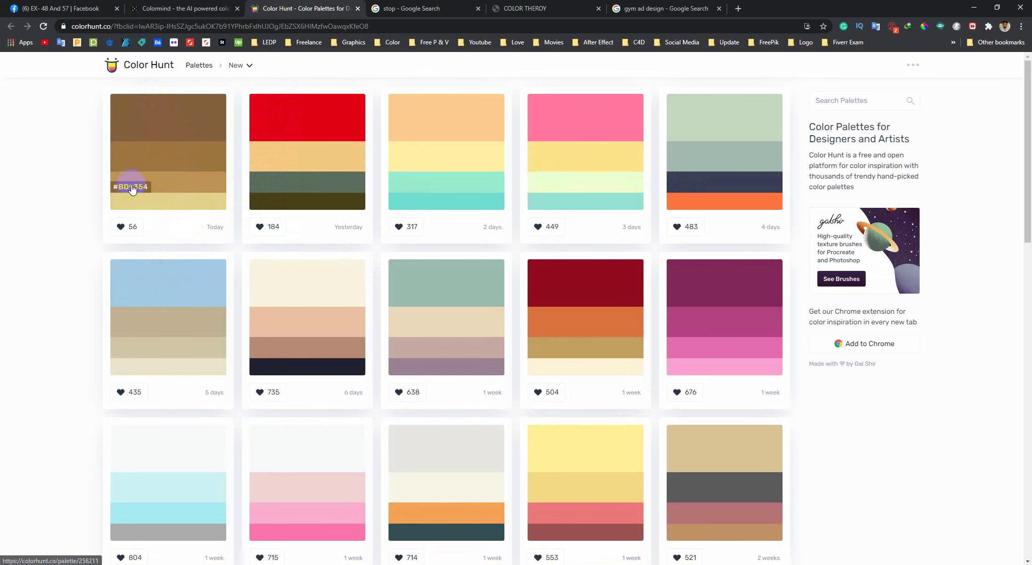
left_click(281, 133)
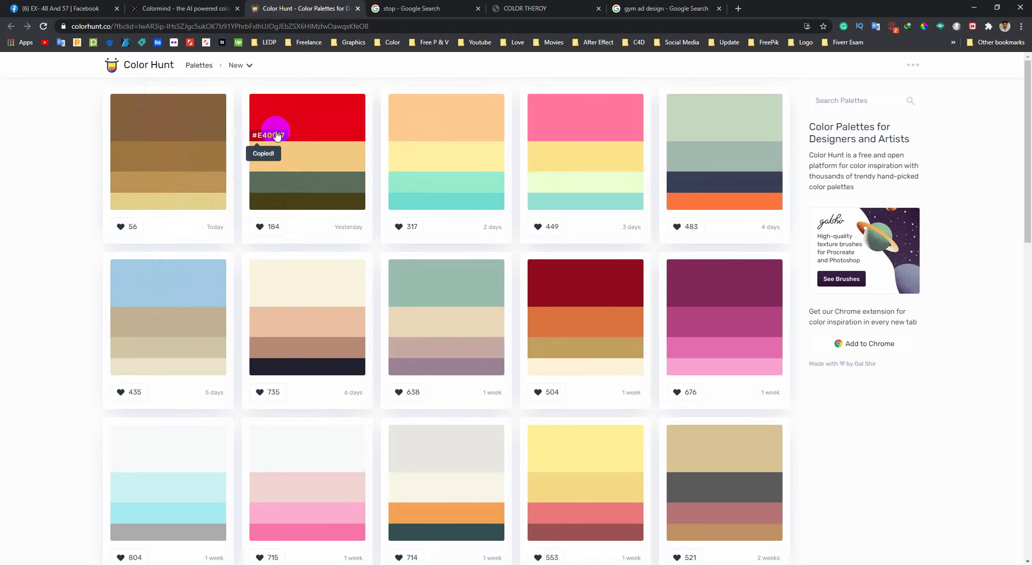
scroll(380, 230, "down", 10)
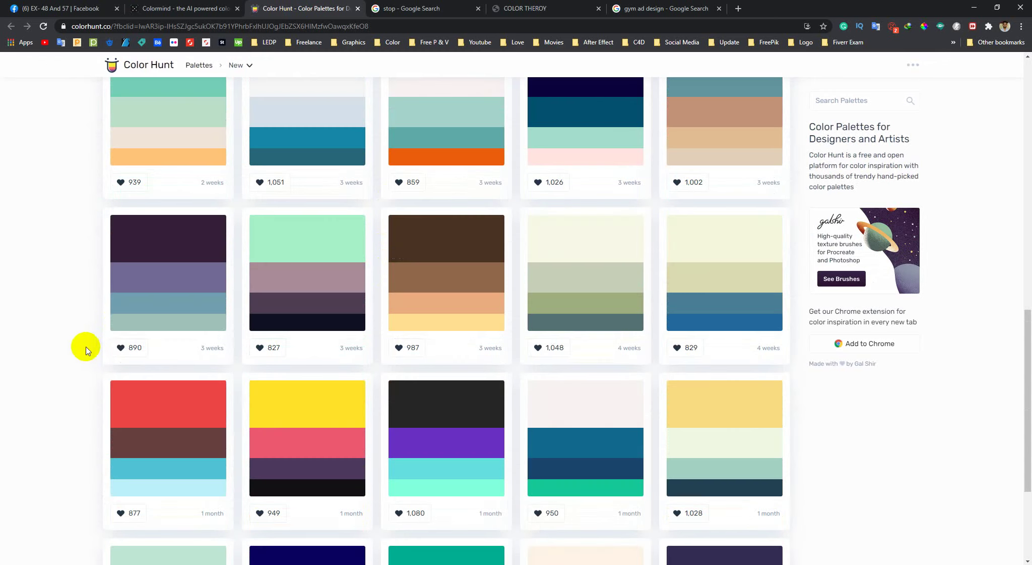
scroll(86, 346, "down", 20)
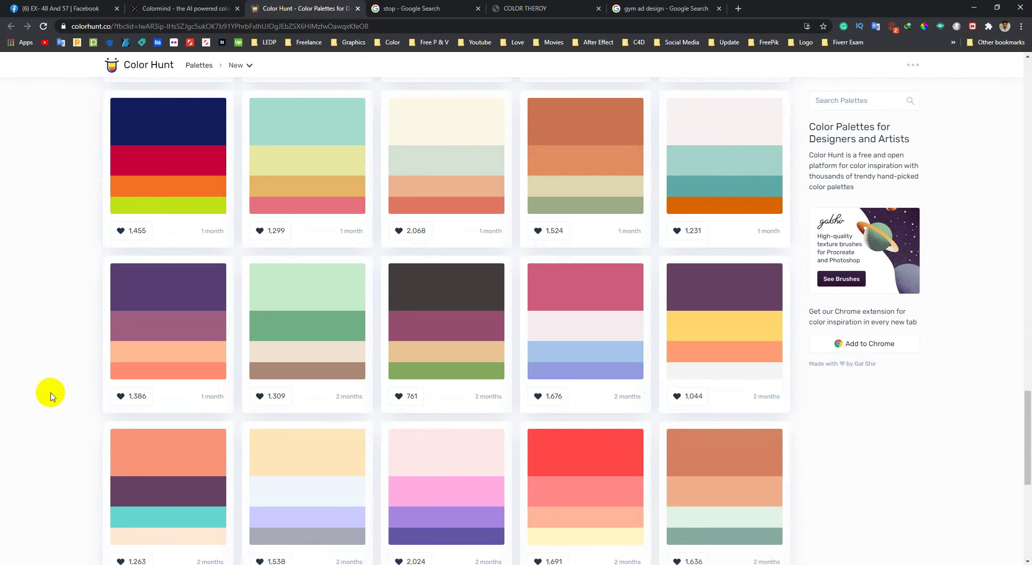
scroll(49, 234, "up", 20)
Step: Switch to Photoshop, view the foreground color's hex code in the Color Picker, close it, and return to Color Hunt
left_click(179, 564)
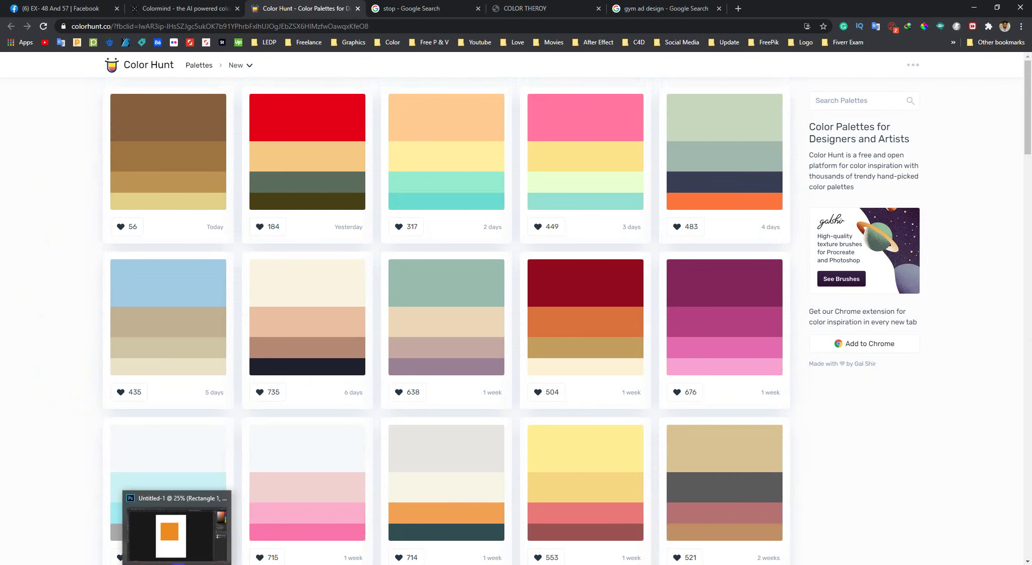
left_click(176, 562)
left_click(8, 326)
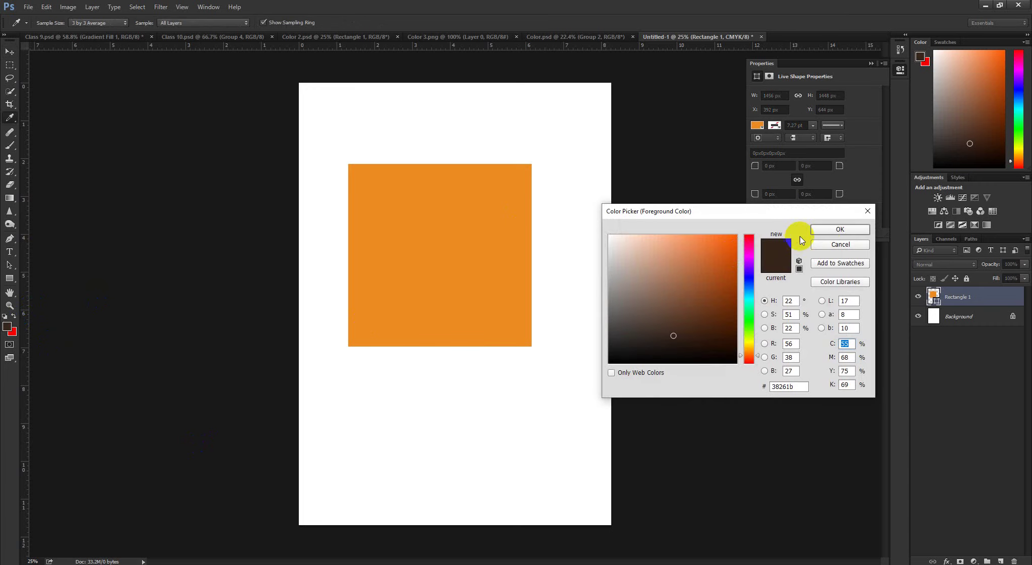
key("Return")
left_click(161, 539)
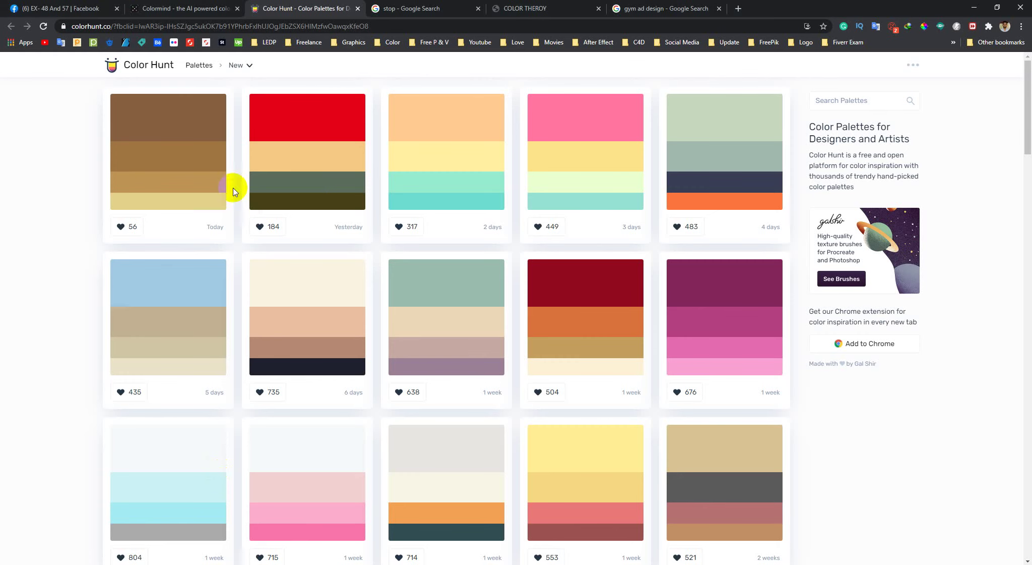
Step: Try the swatches of the second palette and change the Color Hunt collection from New to Popular
left_click(277, 191)
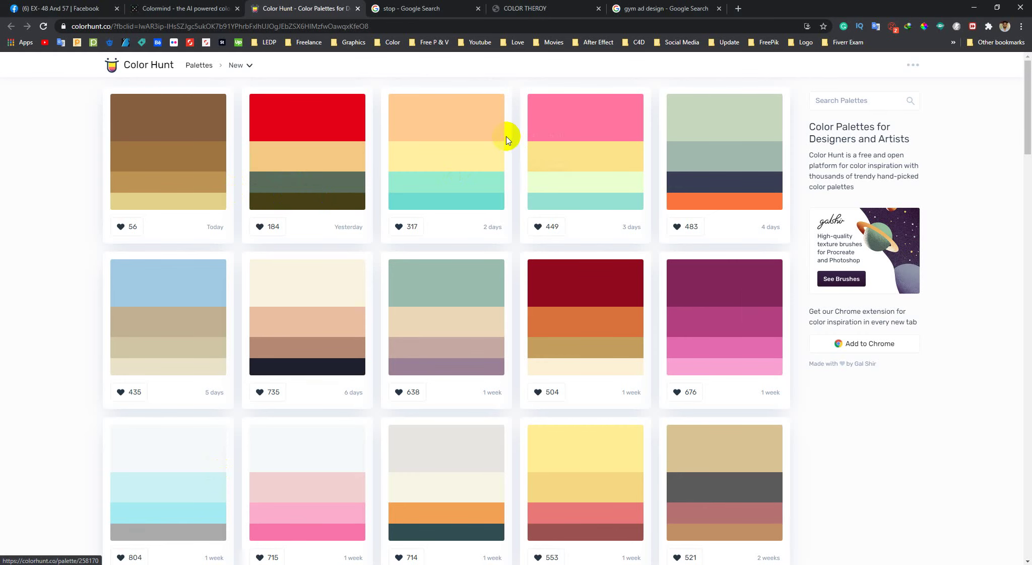
left_click(300, 122)
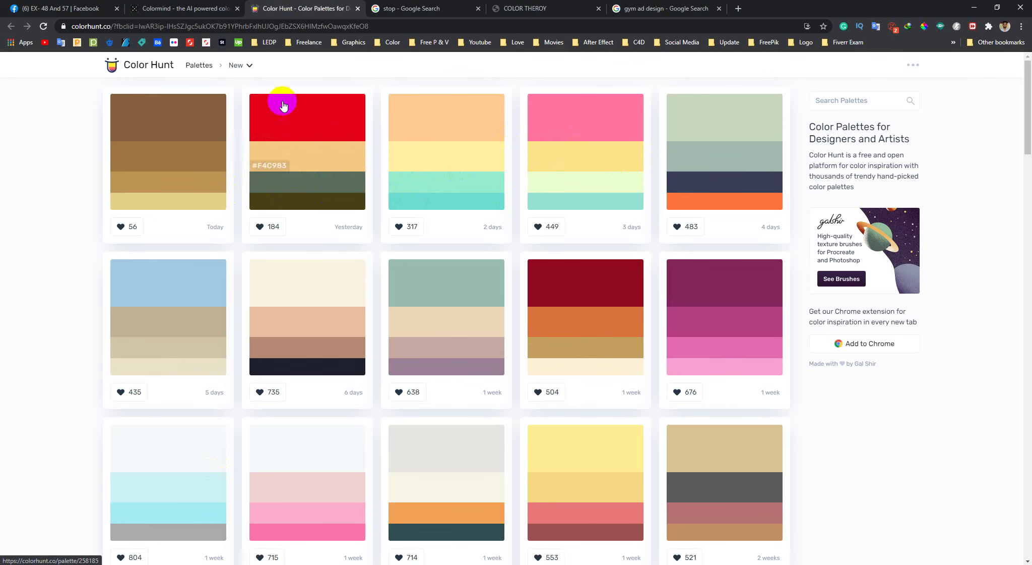
left_click(238, 65)
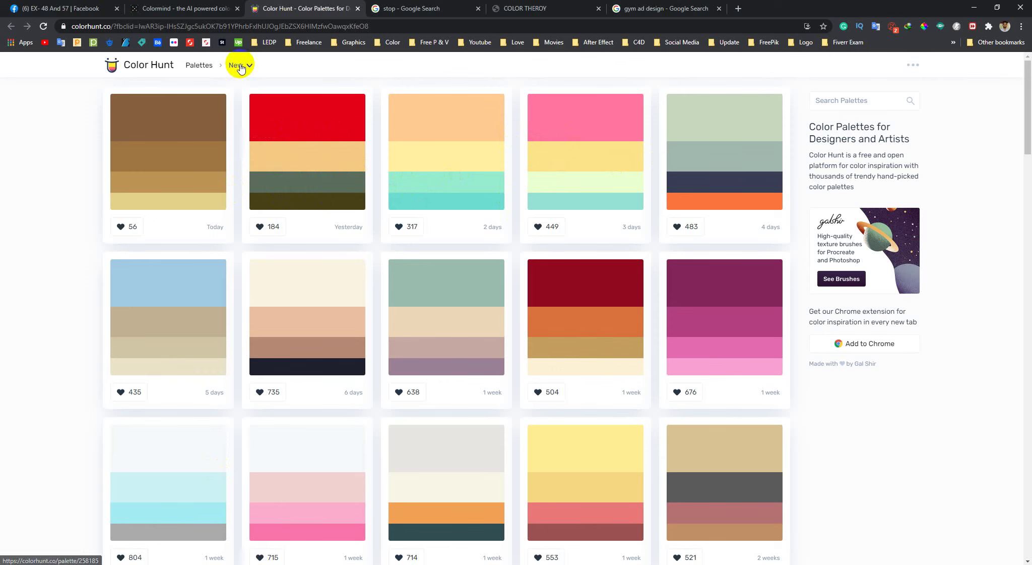
left_click(67, 149)
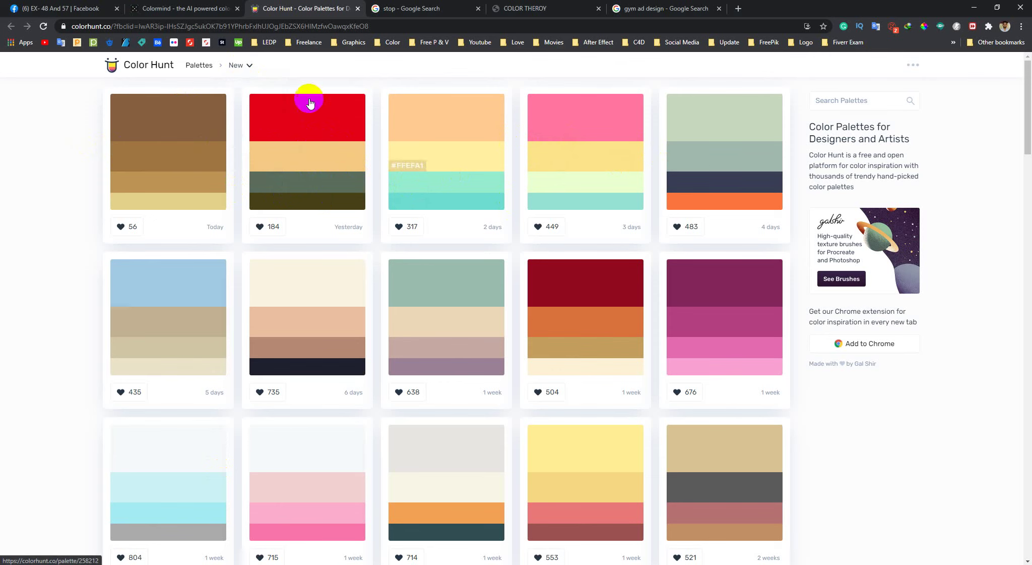
left_click(238, 64)
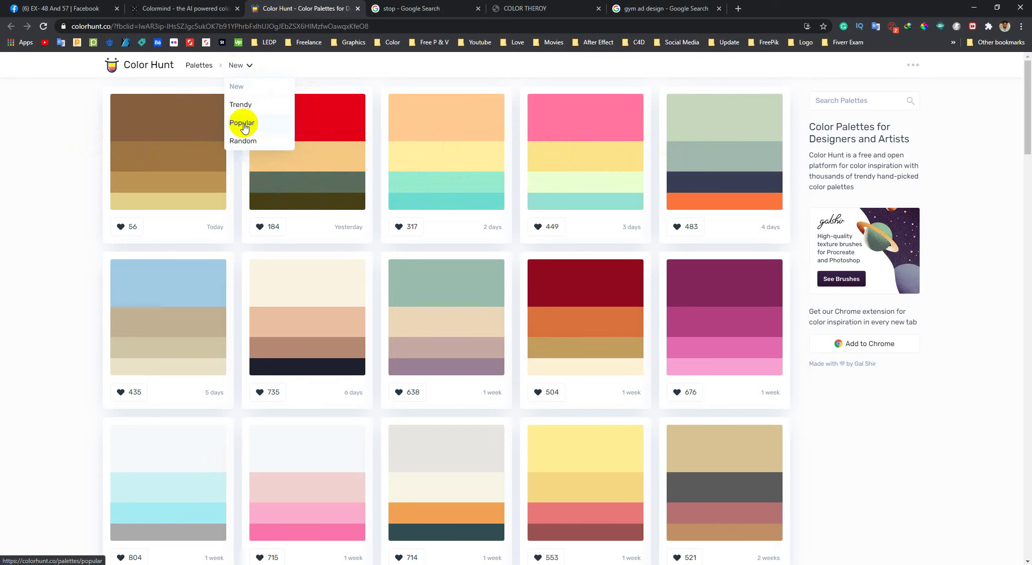
left_click(242, 123)
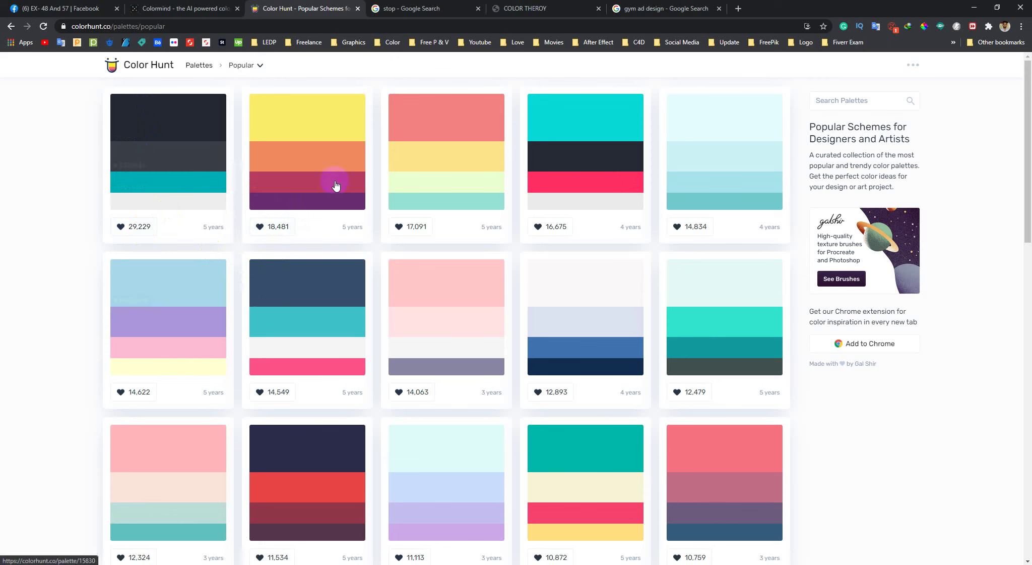
Step: Like the first palette of dark grays and teal, reload the Popular collection, and browse its palettes
left_click(122, 228)
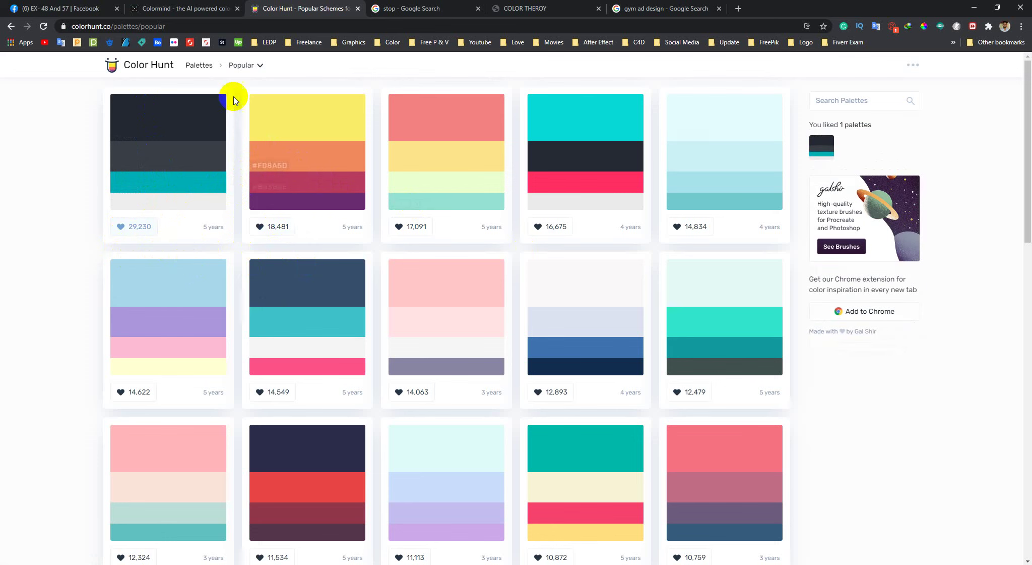
left_click(263, 67)
left_click(240, 122)
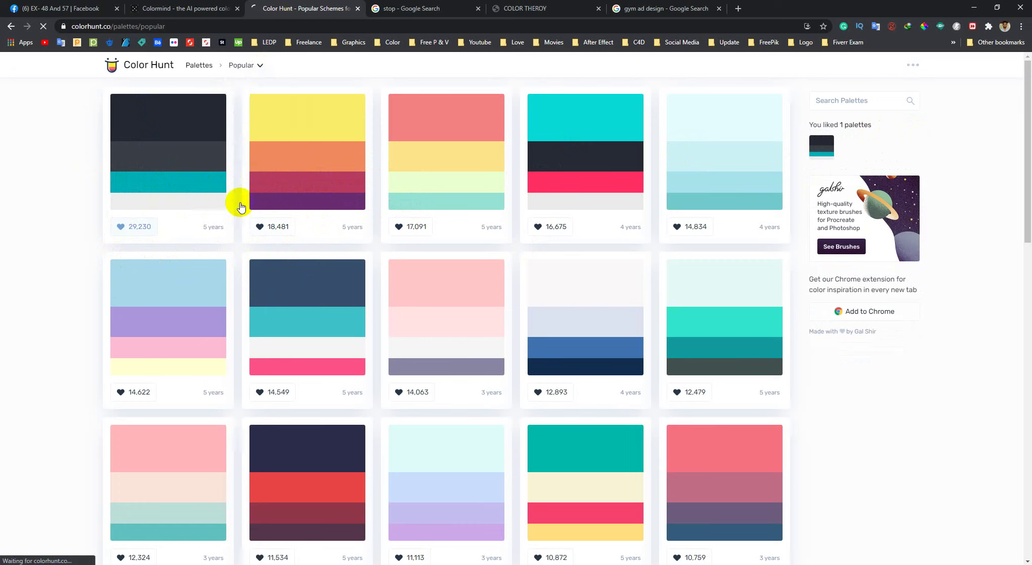
scroll(533, 284, "down", 1)
scroll(293, 290, "down", 3)
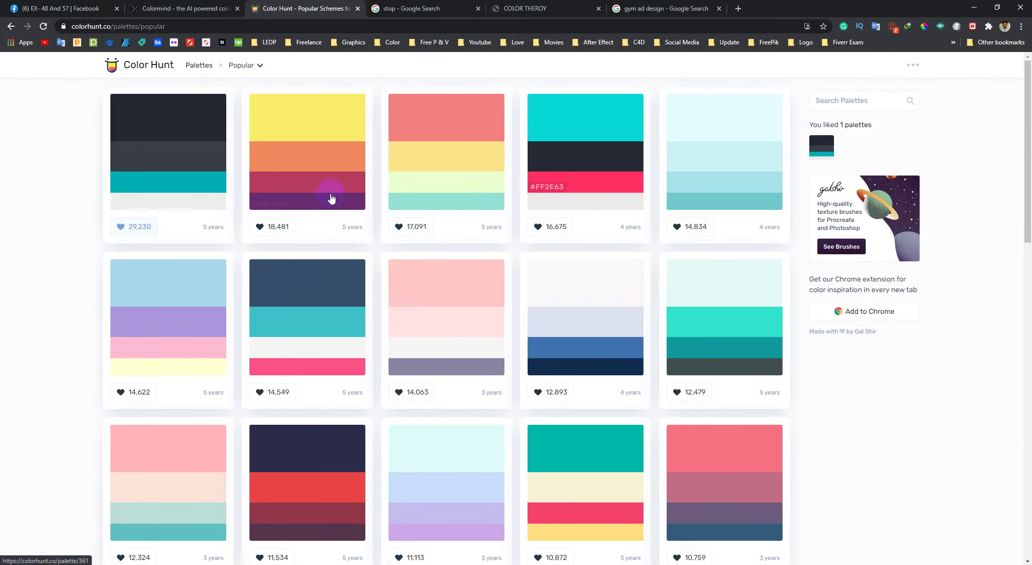
scroll(244, 265, "down", 3)
left_click(276, 151)
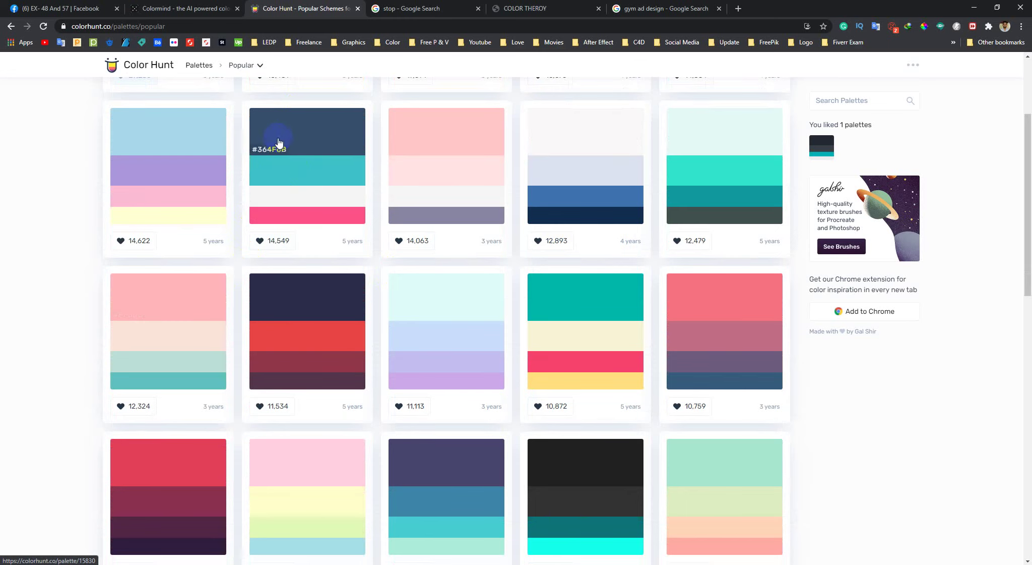
scroll(275, 171, "up", 3)
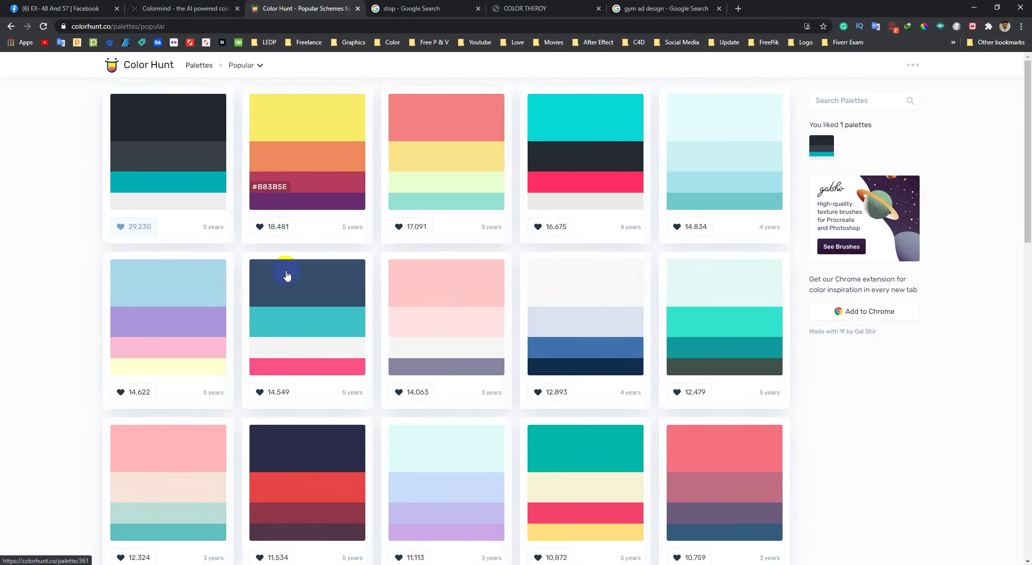
Step: Change the Color Hunt collection to Trendy and browse its palettes
left_click(246, 64)
left_click(242, 106)
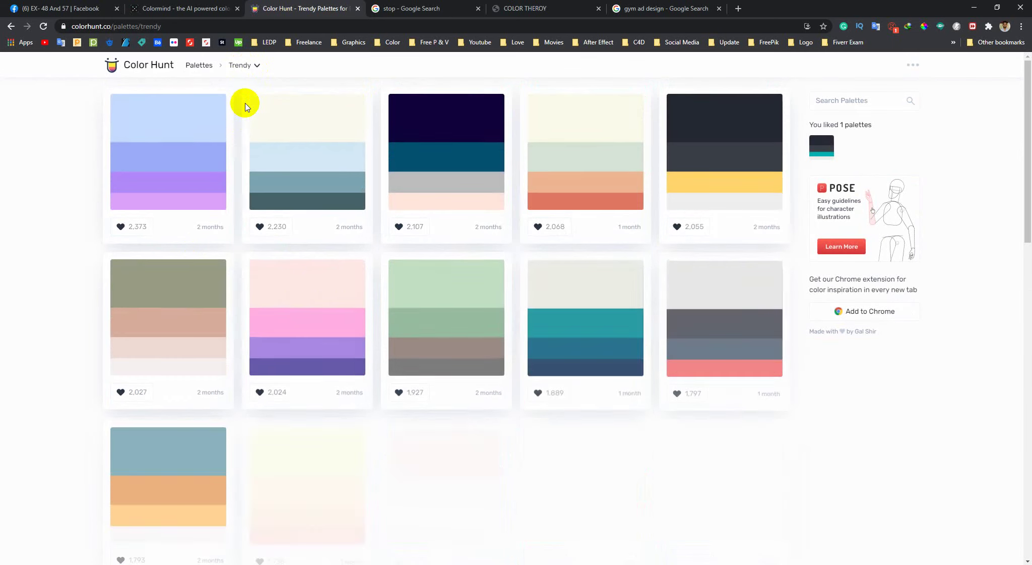
scroll(224, 286, "down", 5)
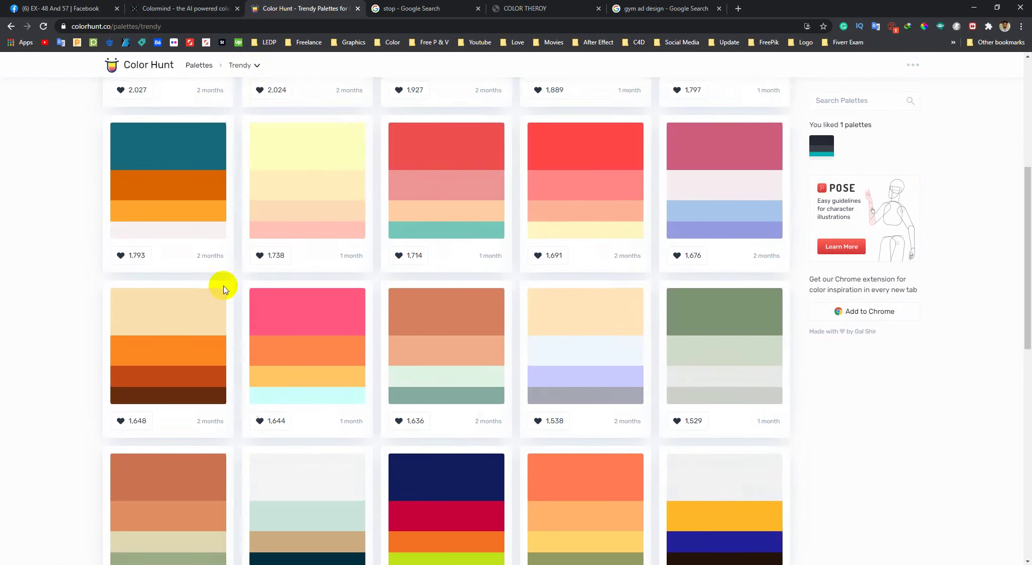
scroll(224, 285, "down", 3)
Step: Open the mycolor.space link from the Facebook group post and highlight the ColorSpace page's headline
left_click(201, 8)
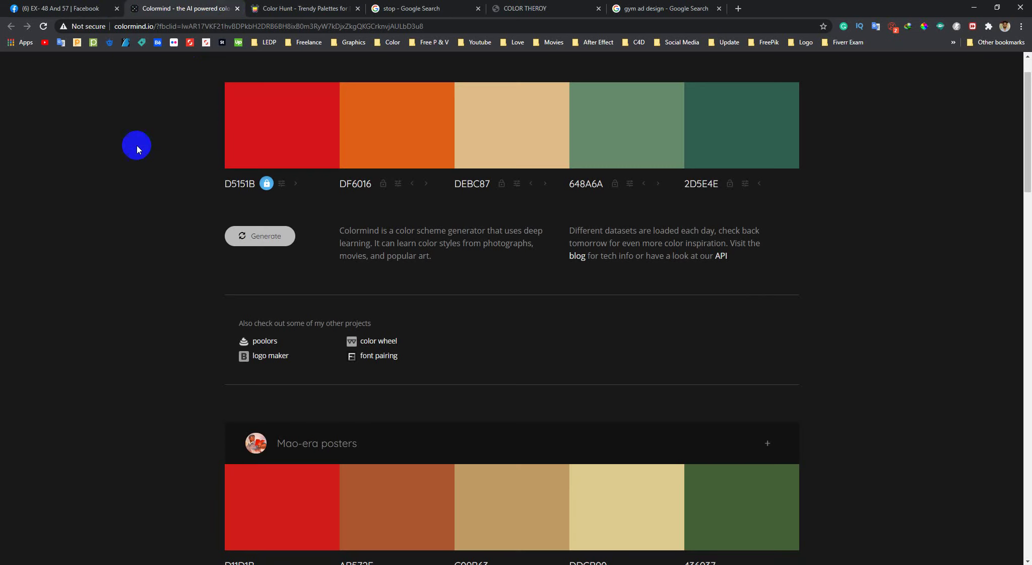
left_click(96, 8)
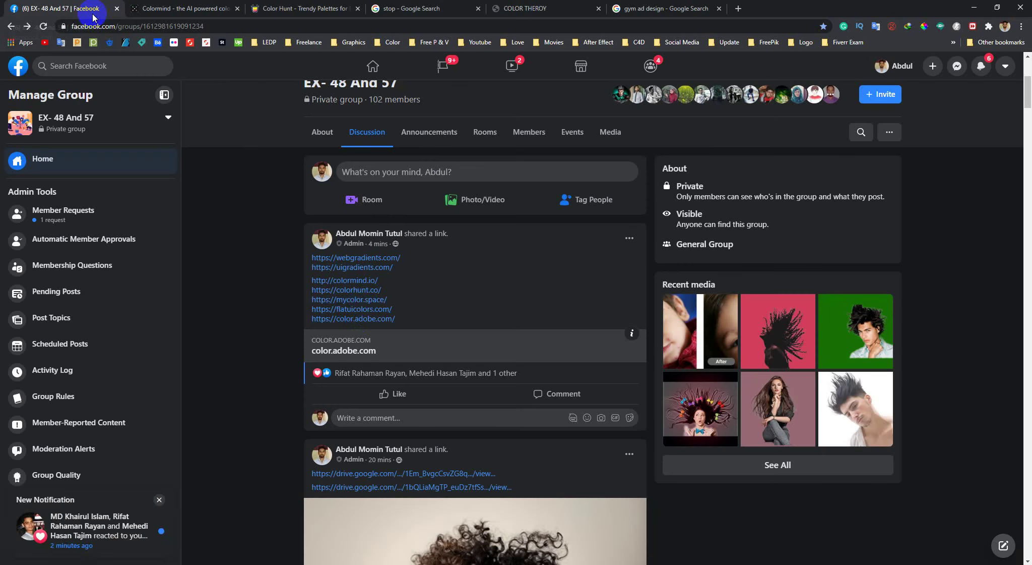
left_click(363, 305)
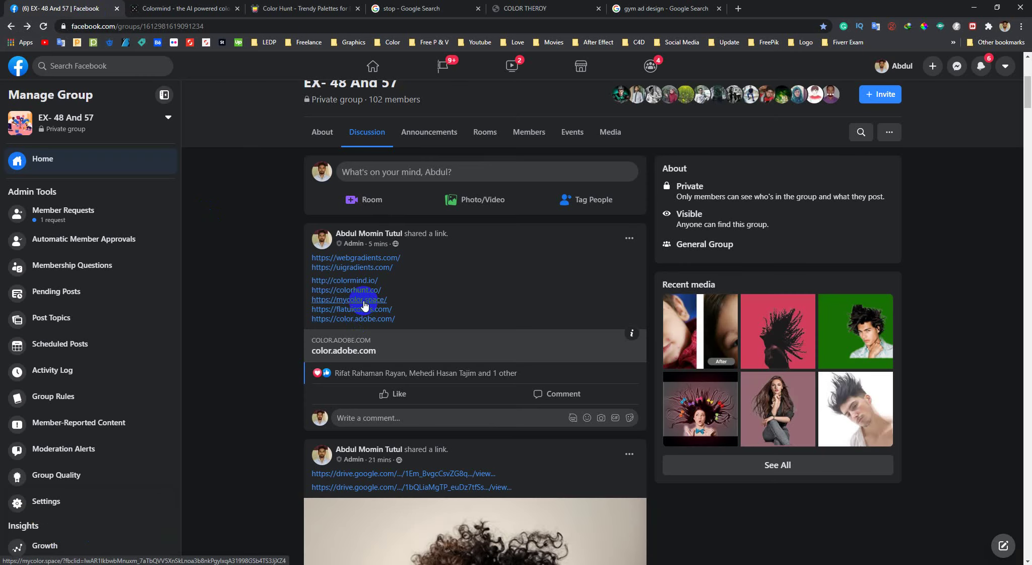
left_click(405, 6)
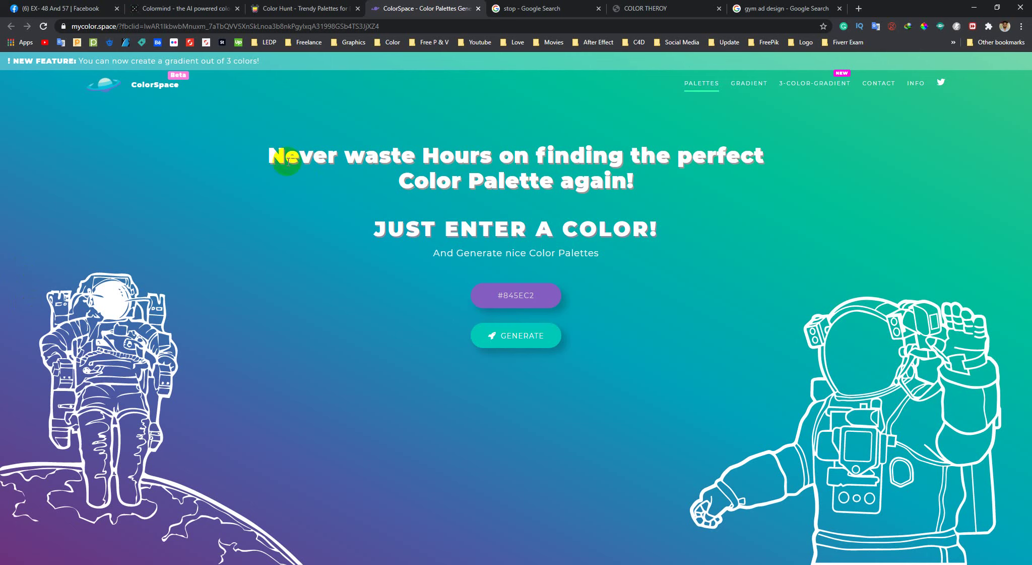
left_click_drag(288, 161, 665, 227)
left_click(326, 313)
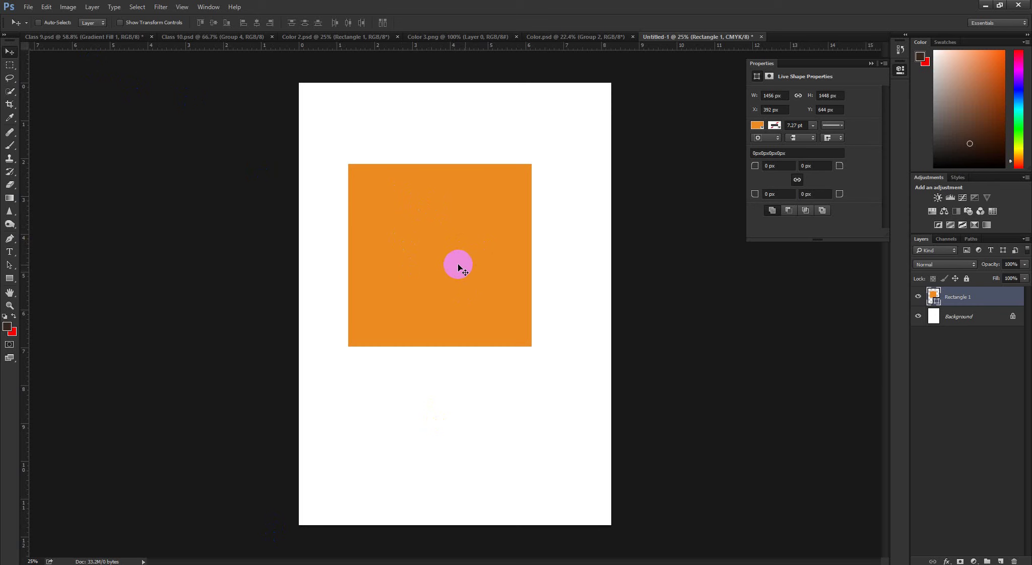
Step: In Photoshop, copy the hex code ec8b22 from the fill color of the Rectangle 1 layer
double_click(935, 301)
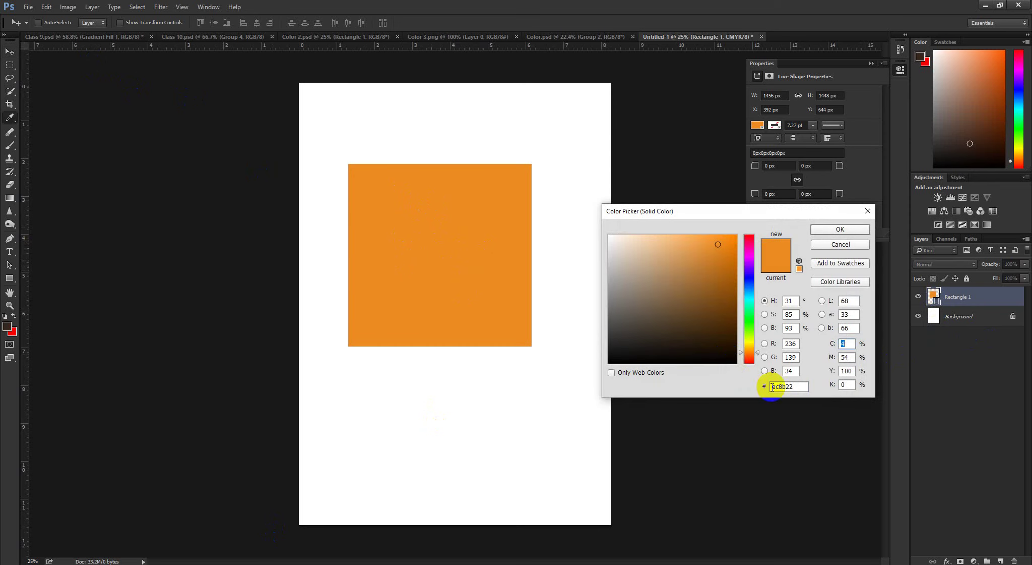
double_click(788, 386)
right_click(779, 387)
left_click(801, 420)
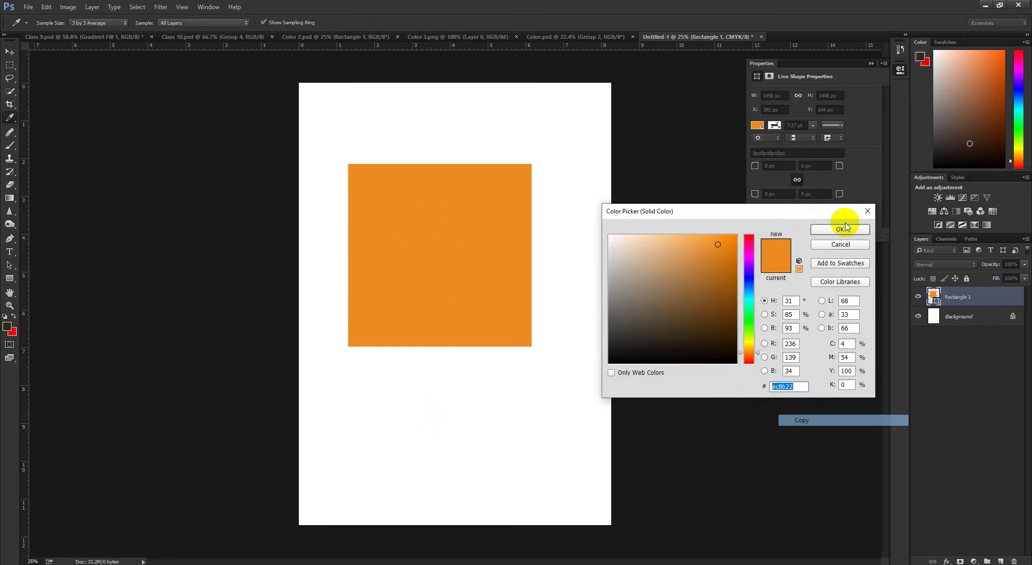
left_click(841, 228)
Step: Switch back to ColorSpace in the browser and set the base color to the copied code #EC8B22
mouse_move(164, 560)
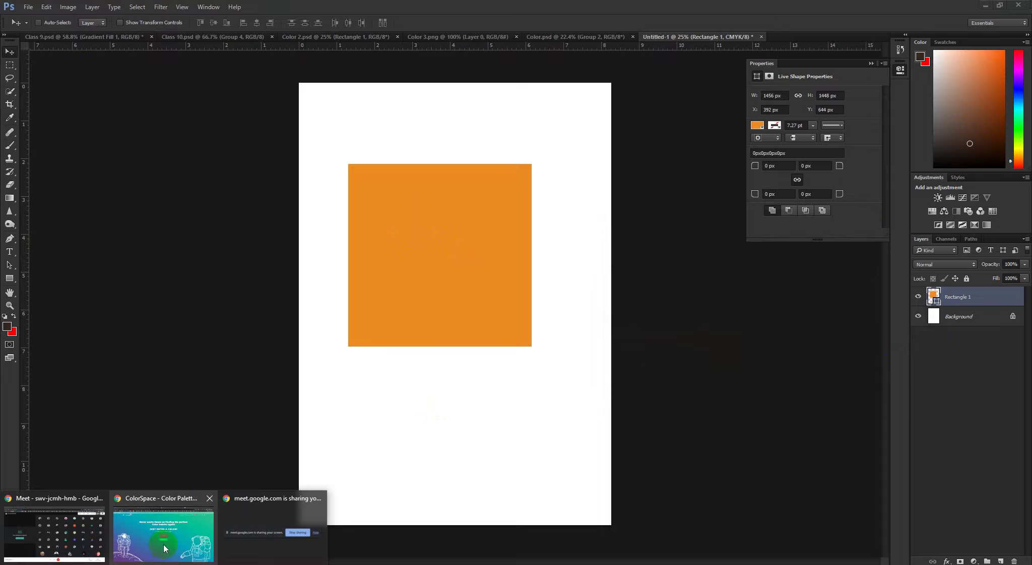
left_click(166, 531)
left_click(523, 296)
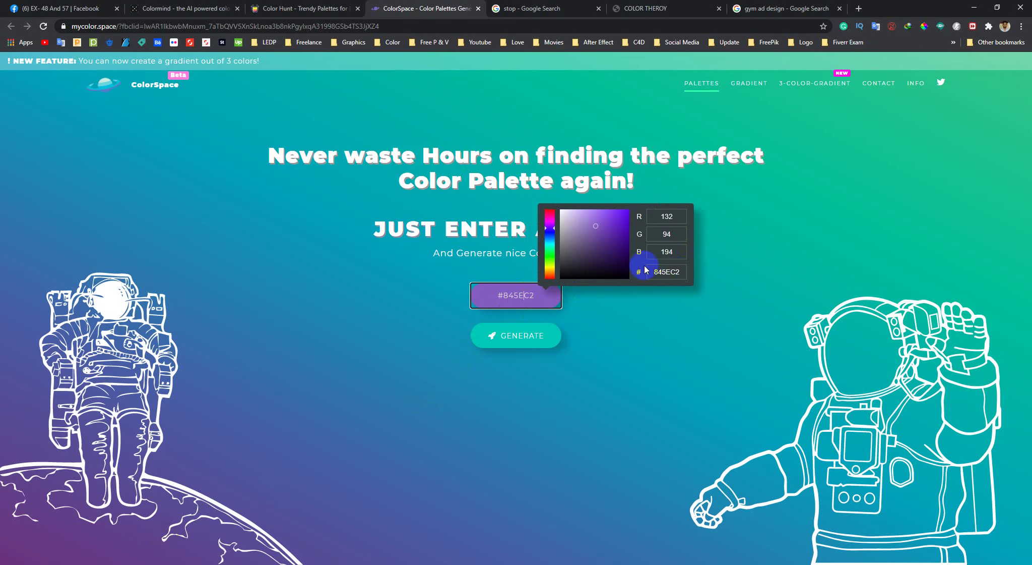
right_click(677, 271)
left_click_drag(682, 272, 613, 270)
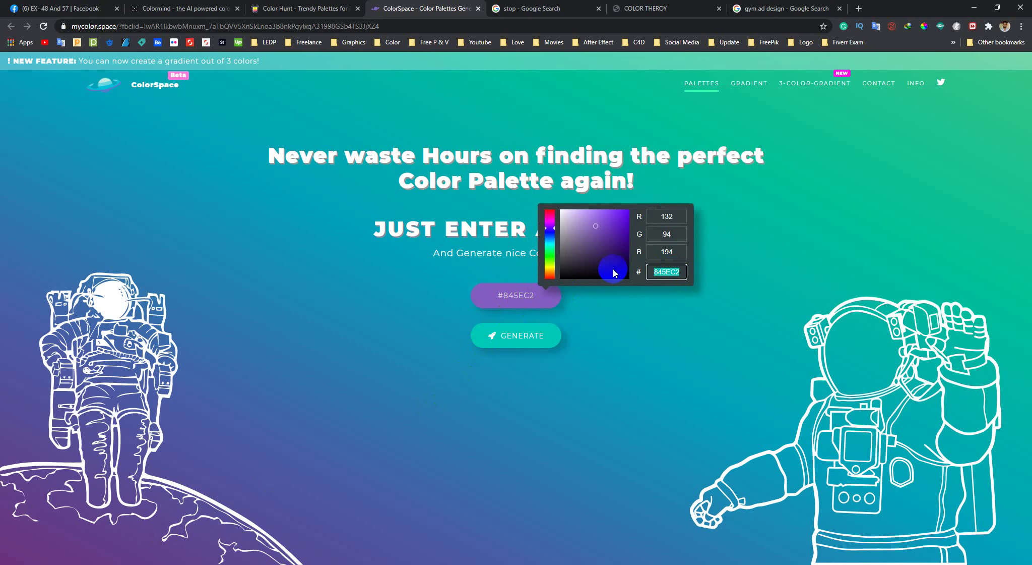
key("ctrl+v")
key("Return")
left_click(311, 250)
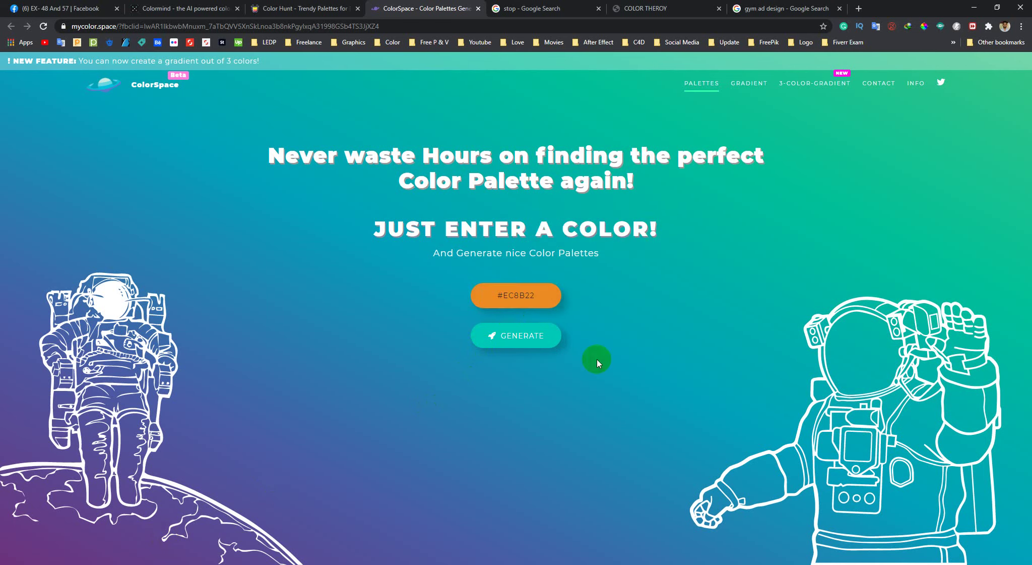
Step: Generate color palettes from the base color and review the gradient and spot palettes
left_click(512, 341)
scroll(382, 327, "down", 2)
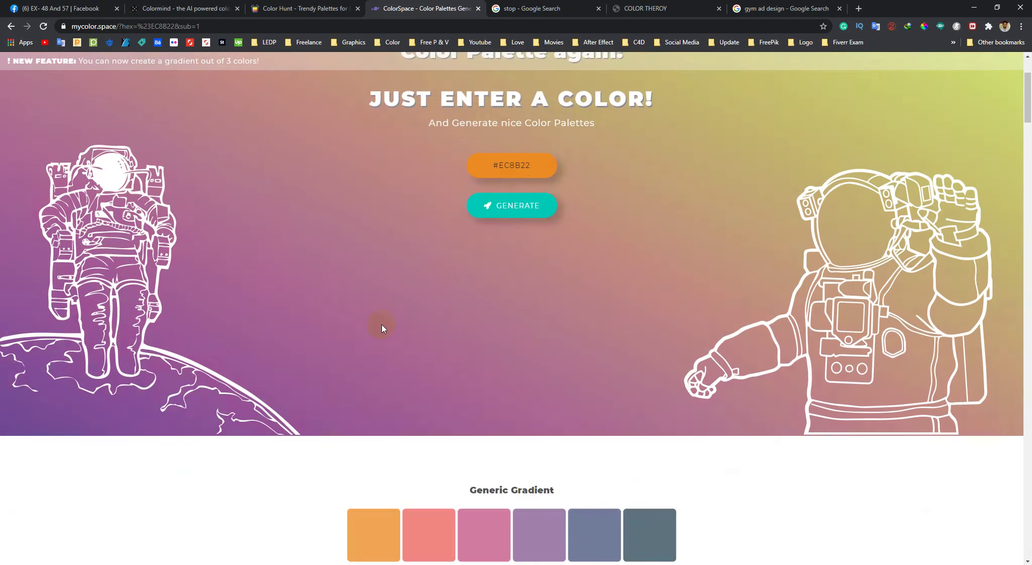
scroll(197, 346, "down", 4)
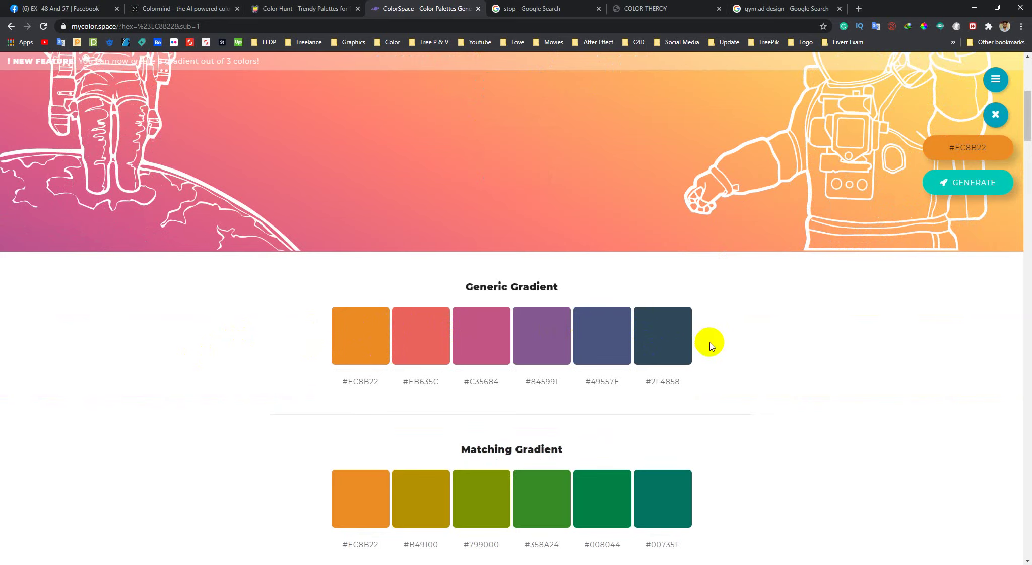
scroll(363, 342, "down", 7)
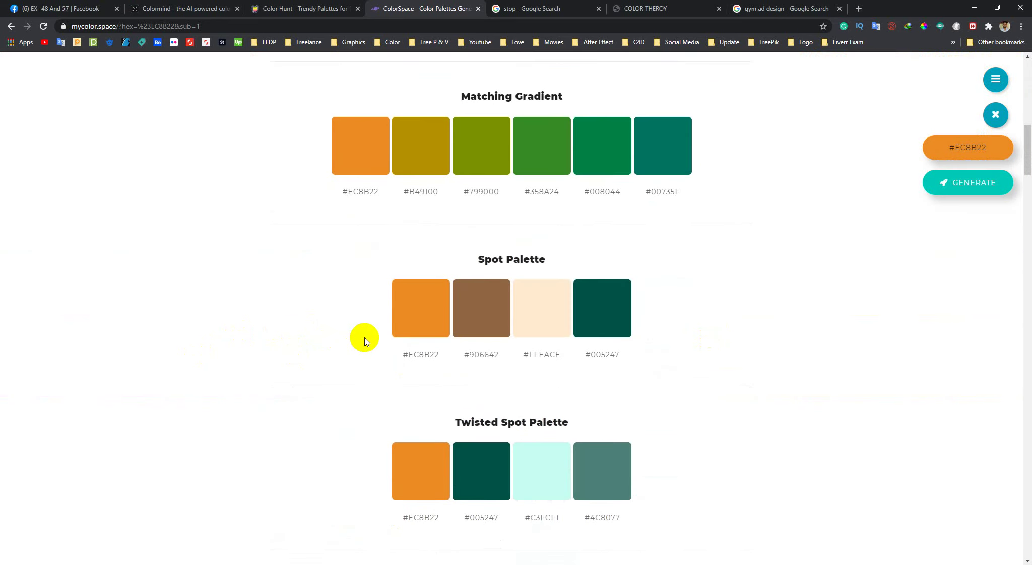
Step: Examine the Matching Gradient and Generic Gradient palettes that ColorSpace generated for #EC8B22
scroll(364, 338, "up", 2)
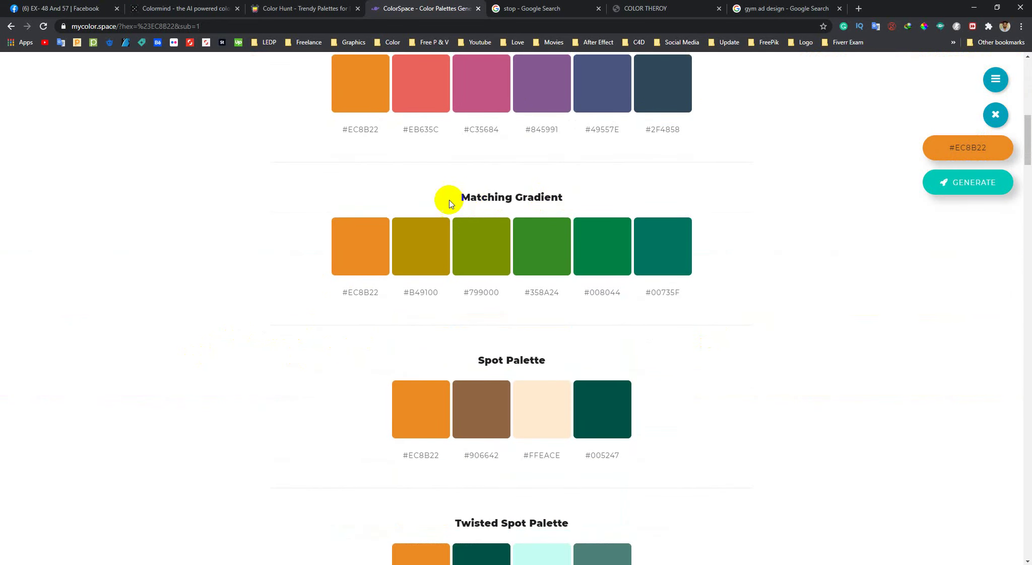
left_click_drag(444, 200, 478, 199)
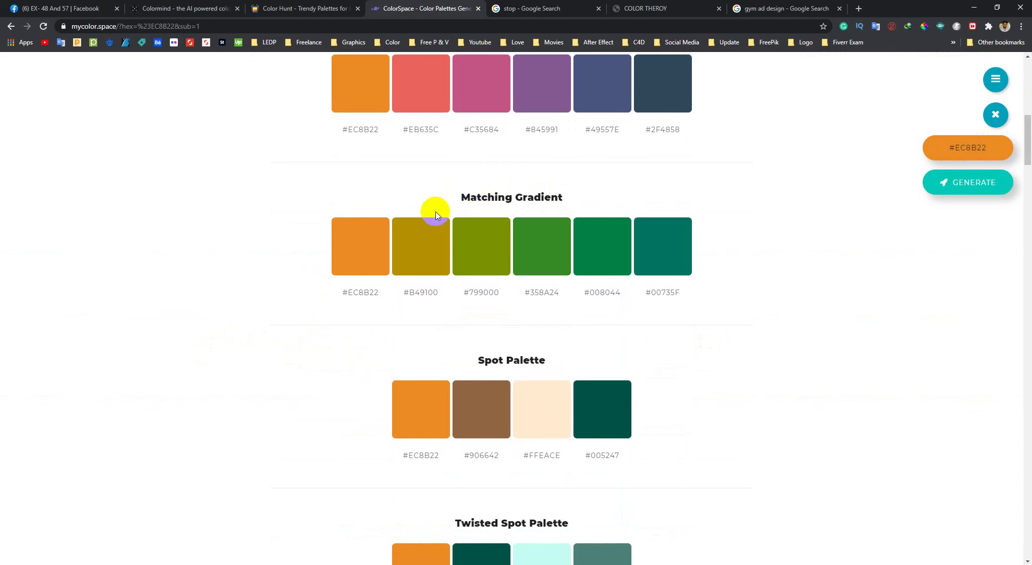
left_click(628, 261)
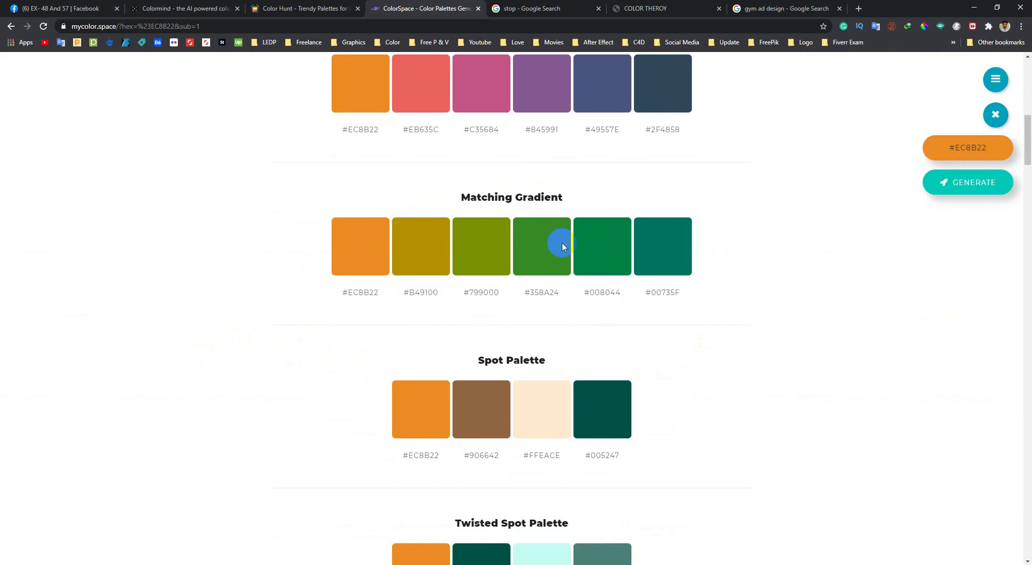
scroll(448, 243, "up", 6)
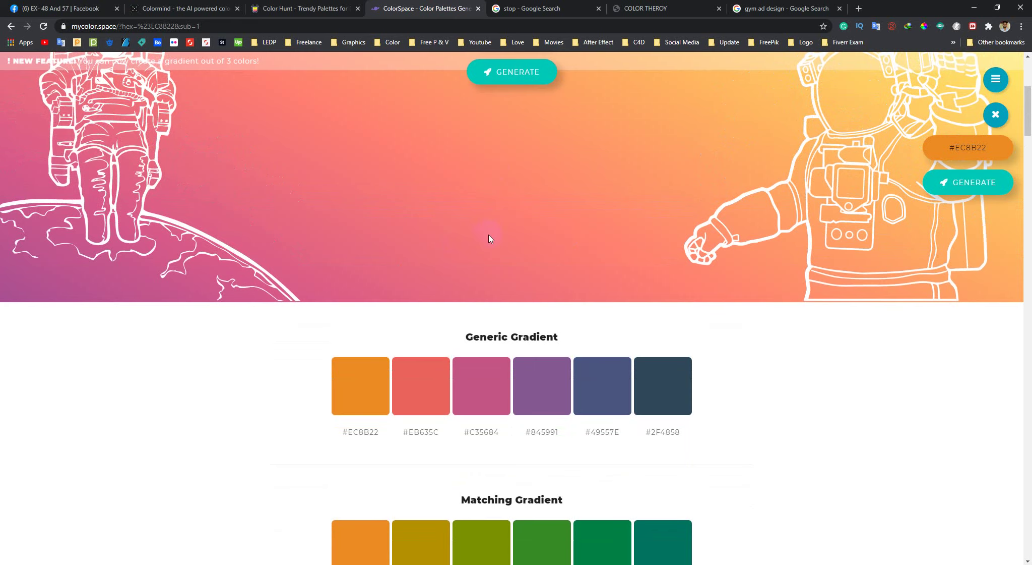
Step: Open the flatuicolors.com link from the Facebook group post, browse its palettes and open the Indian Palette
left_click(76, 9)
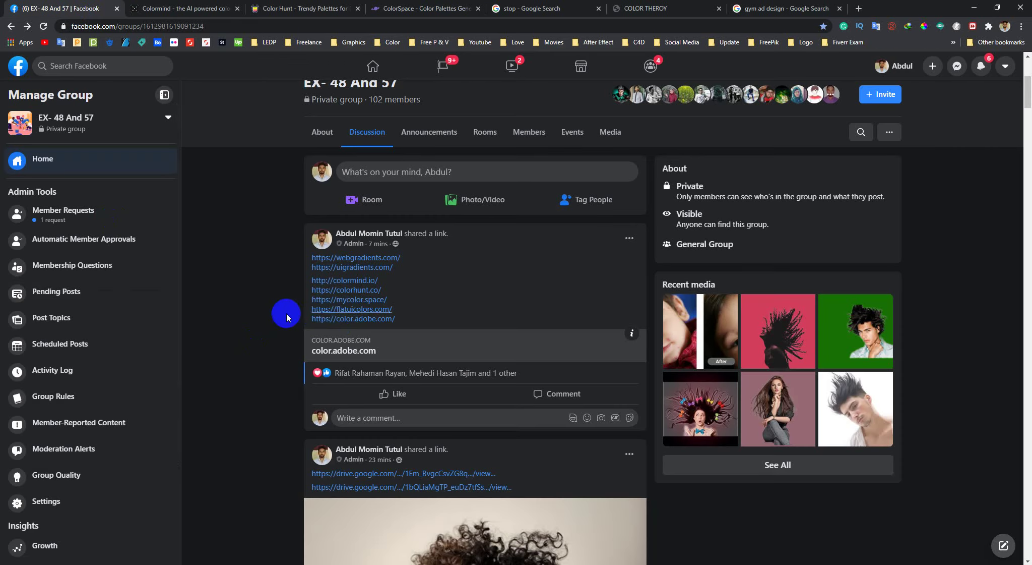
left_click(350, 310)
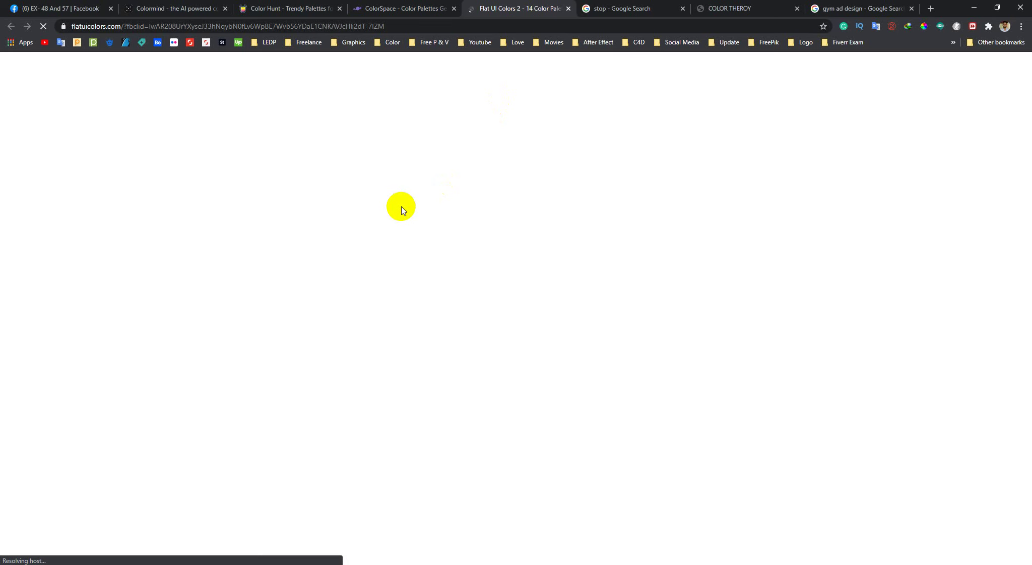
scroll(207, 272, "down", 3)
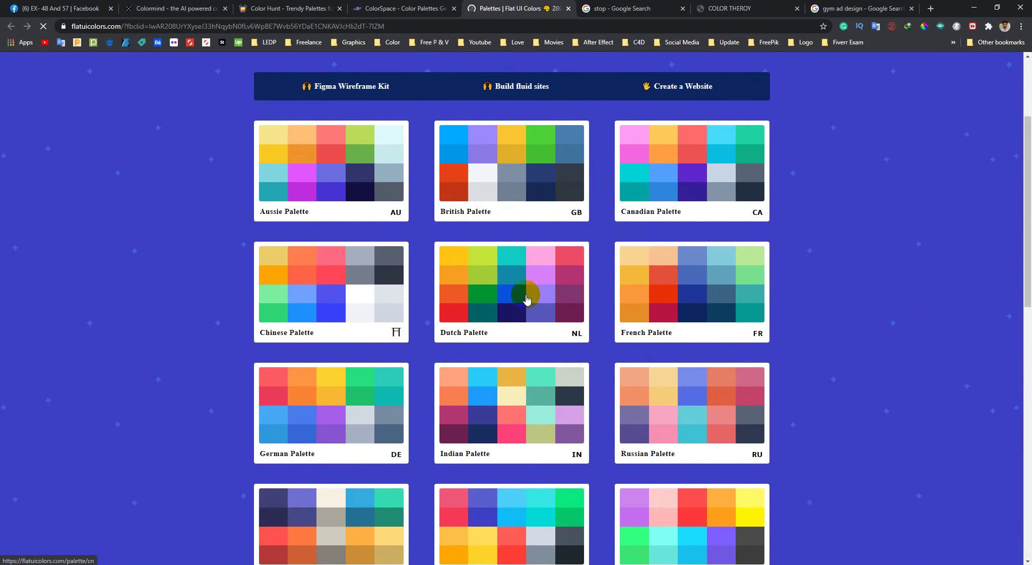
scroll(528, 292, "down", 3)
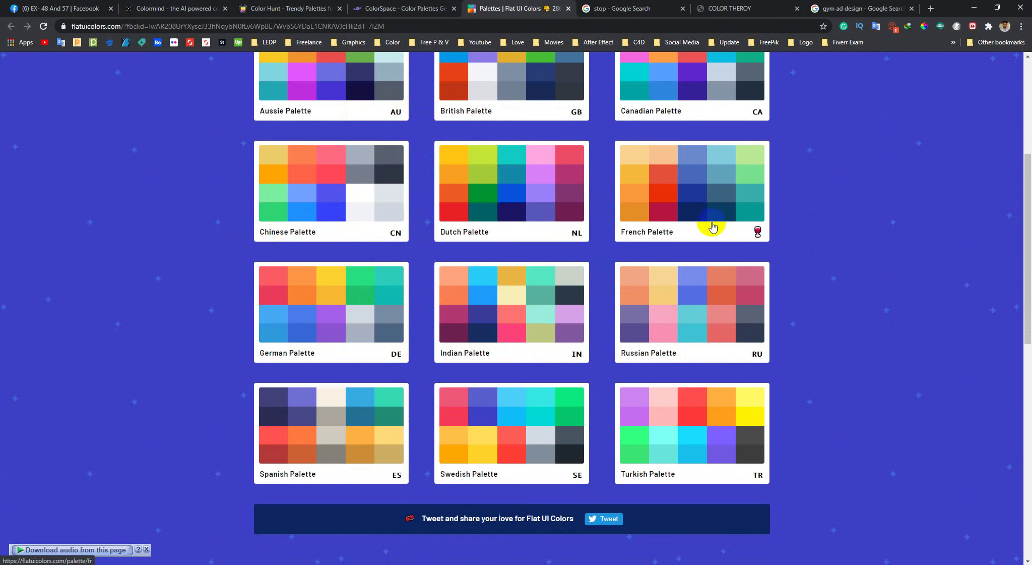
scroll(406, 192, "up", 3)
scroll(406, 192, "down", 4)
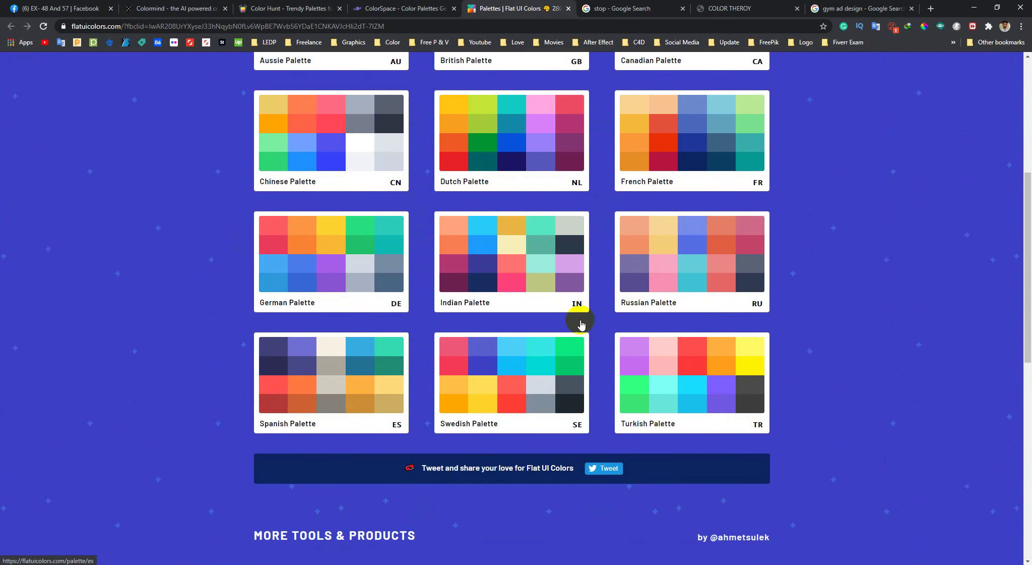
left_click(493, 246)
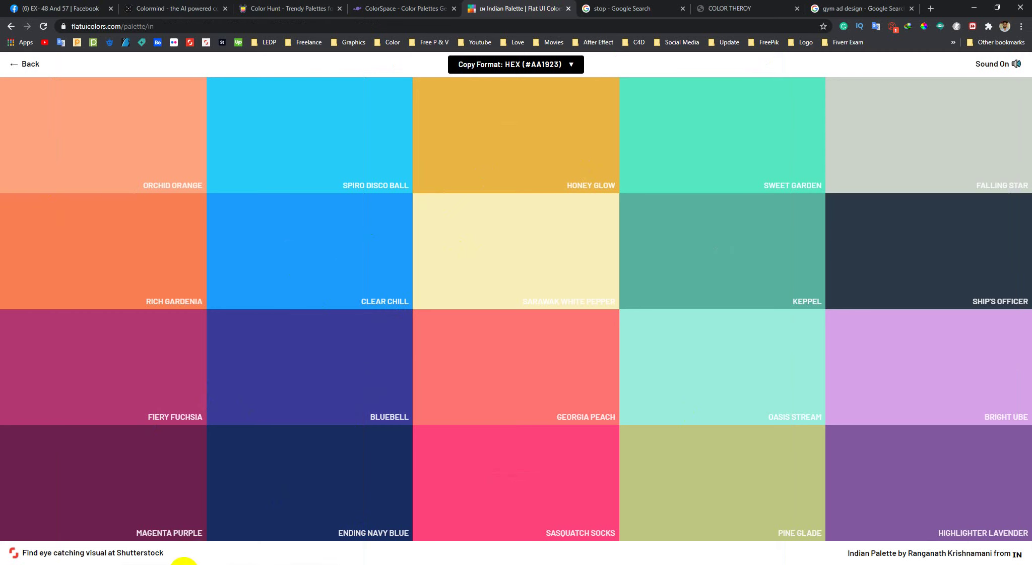
Step: Switch to Photoshop, set the foreground color to pure blue 0024ff, and return to the Indian Palette in the browser
left_click(184, 564)
left_click(8, 326)
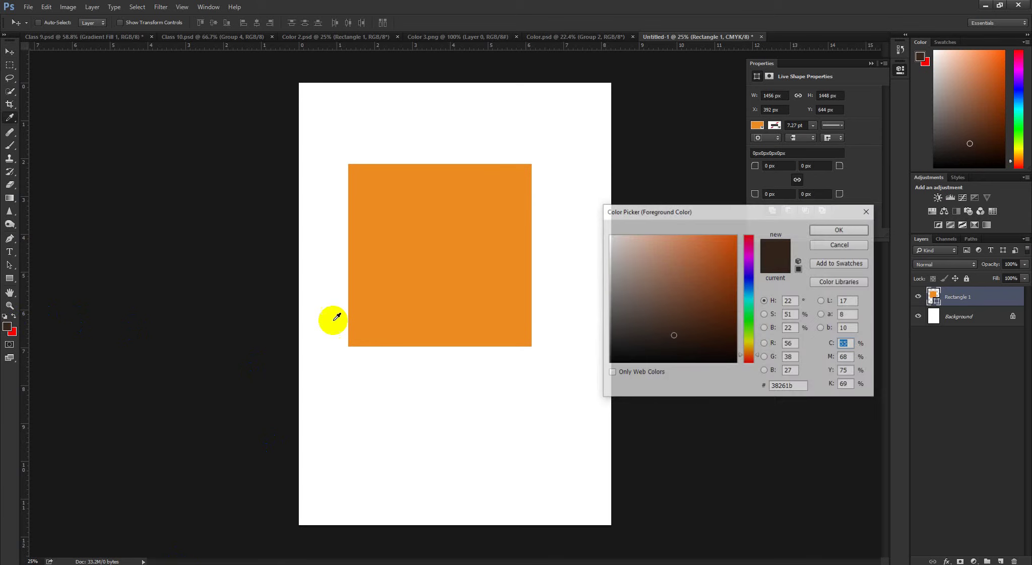
left_click(748, 281)
left_click(736, 235)
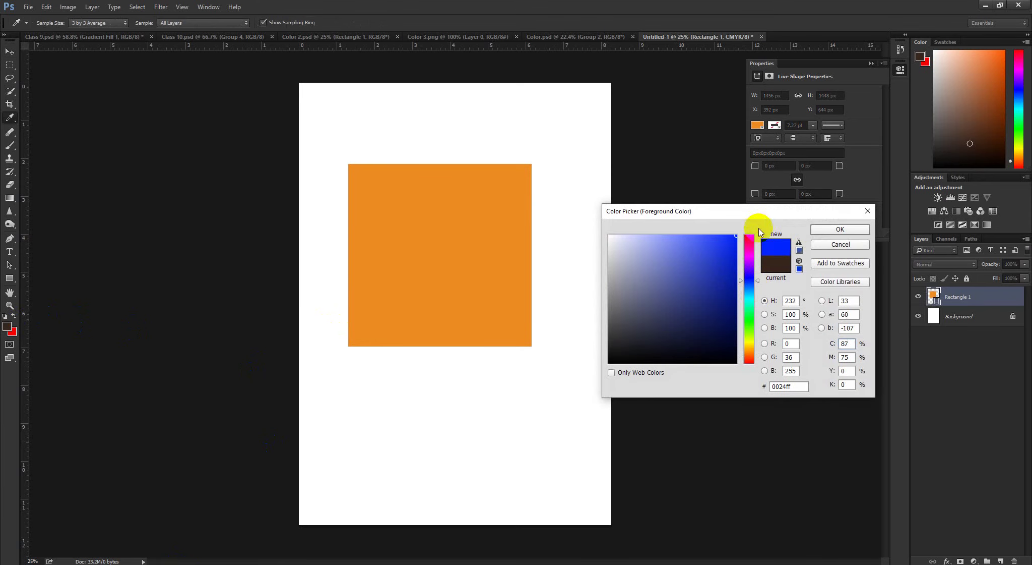
left_click(833, 233)
left_click(984, 5)
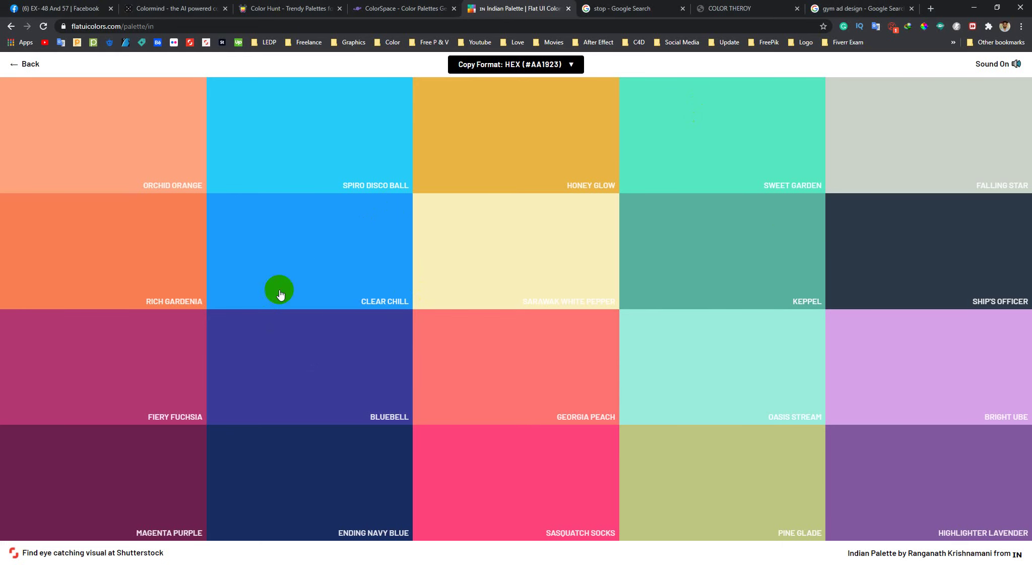
mouse_move(357, 282)
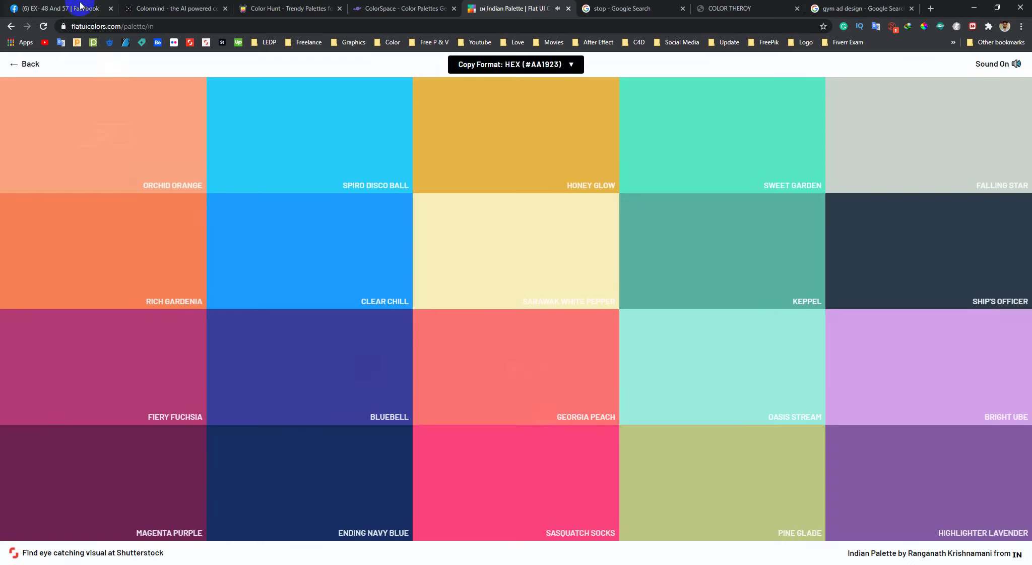
Step: Open the color.adobe.com link from the Facebook group post and bring its page to the front
left_click(81, 7)
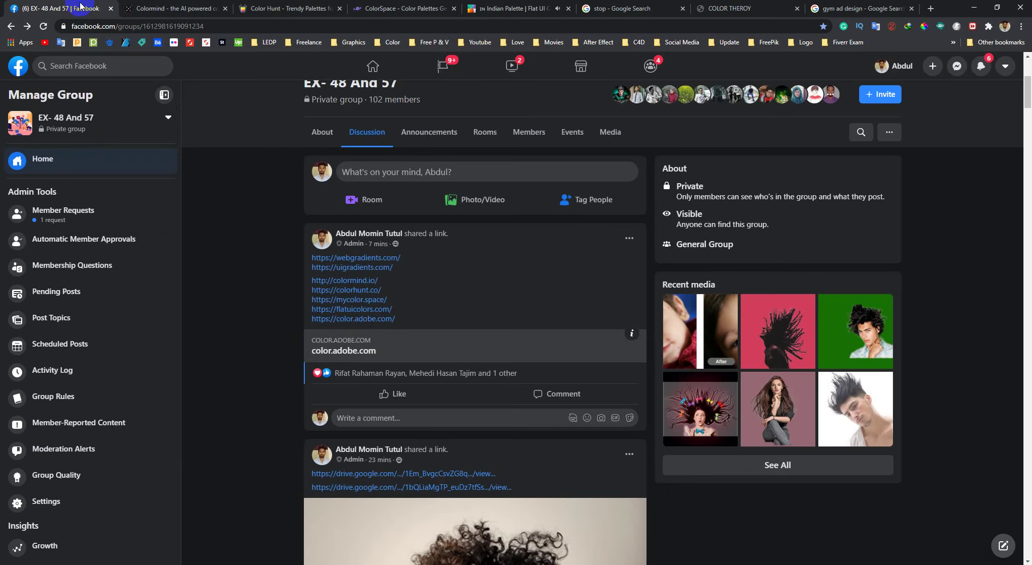
middle_click(371, 319)
left_click(557, 5)
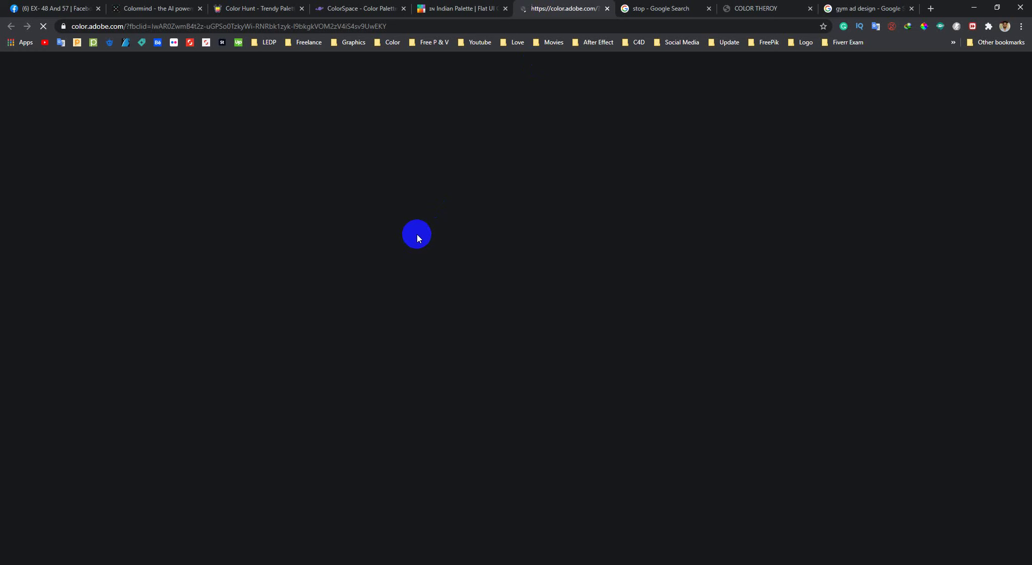
Step: Close the stop image search, COLOR THEROY and gym ad design pages in the browser
left_click(703, 9)
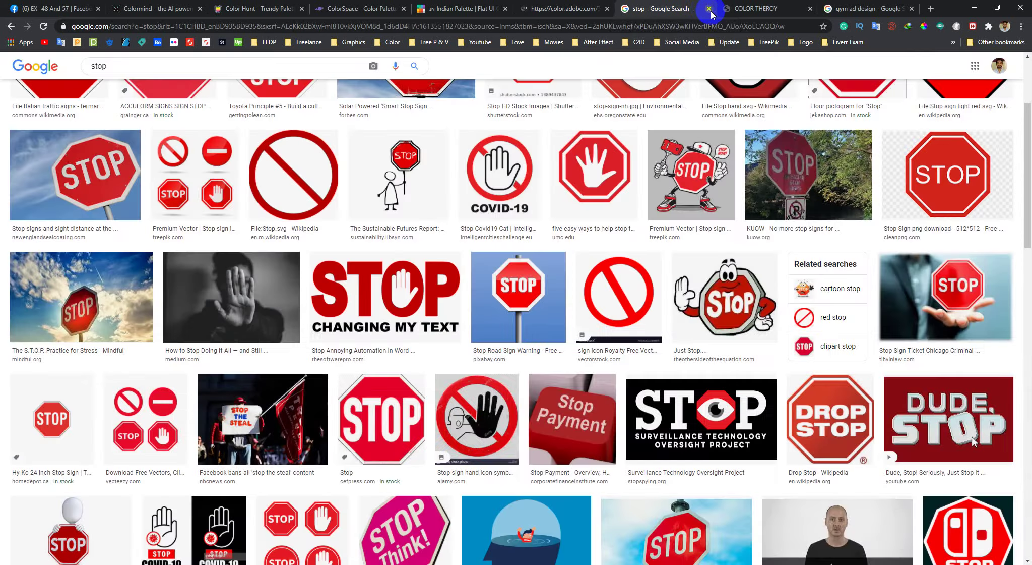
left_click(708, 9)
left_click(709, 9)
left_click(709, 8)
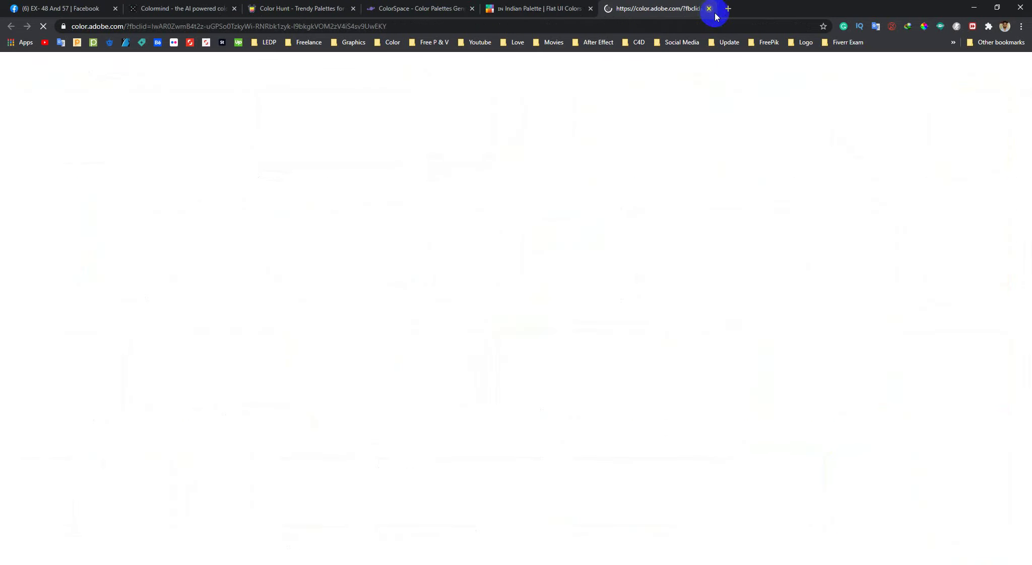